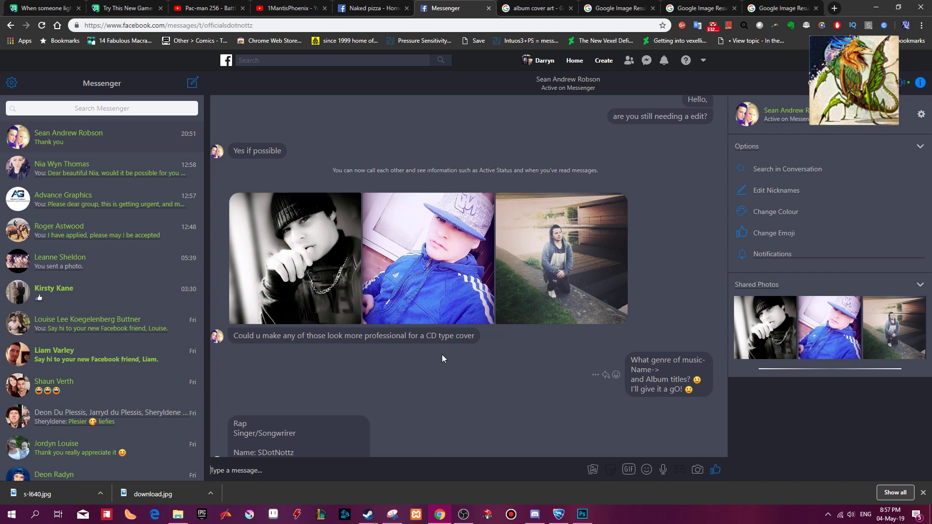
# Review the chat messages for the supplied photos, music genre, artist name and album titles requested for the CD cover.
pyautogui.scroll(-1, 433, 377)
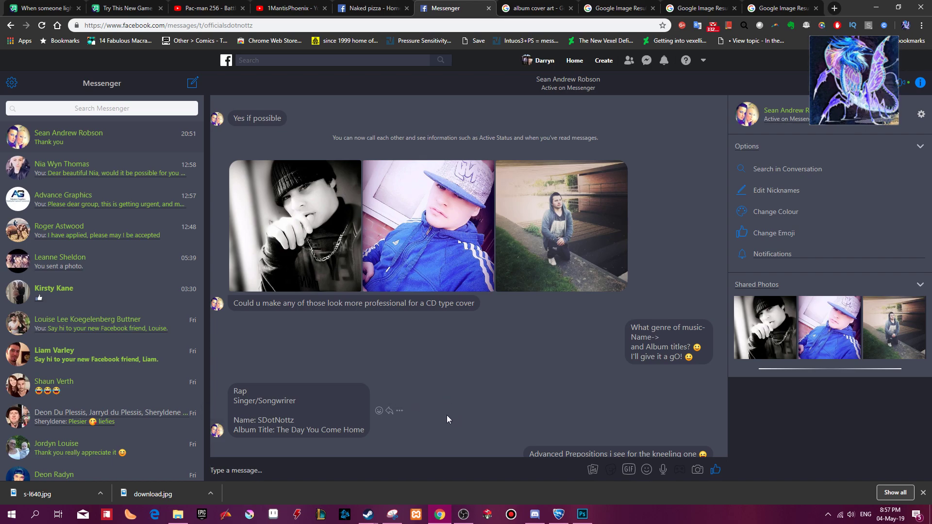
pyautogui.scroll(-2, 441, 412)
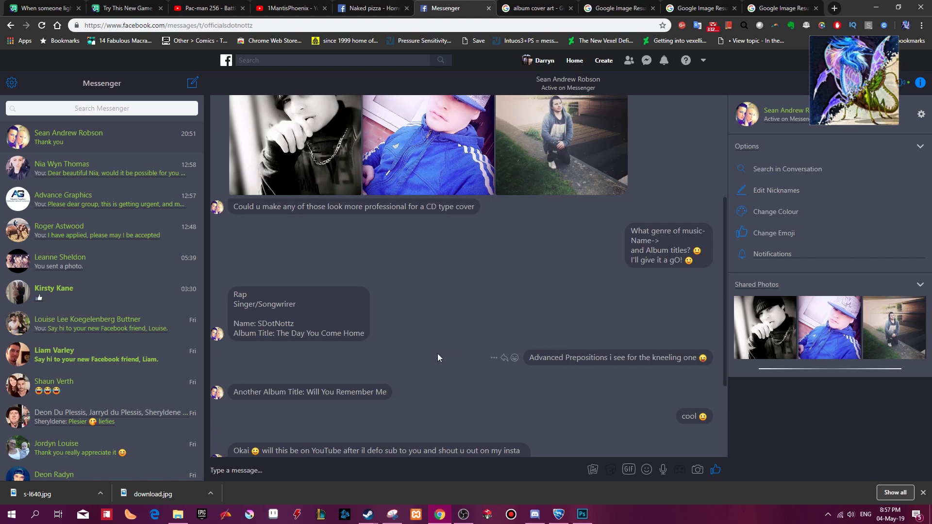
pyautogui.scroll(1, 408, 330)
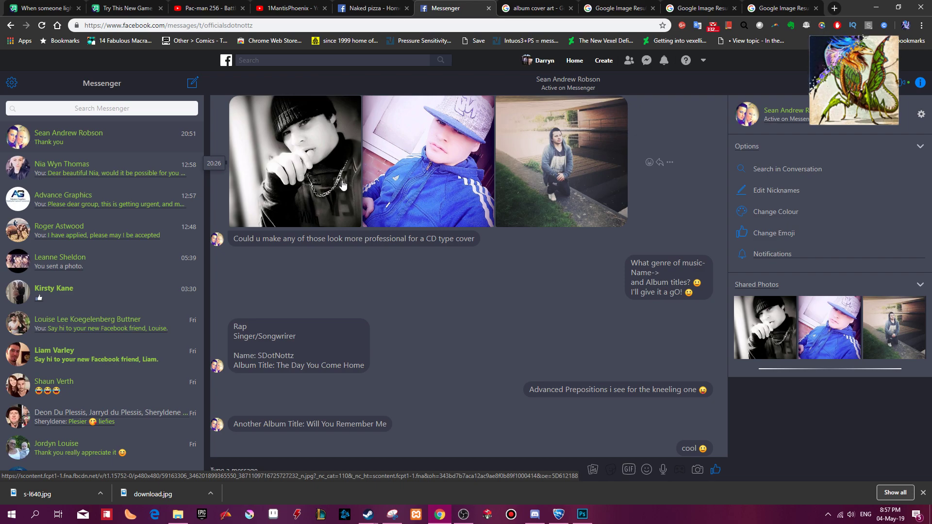
# Switch to Photoshop and set the resolution of Capture.PNG to 300 pixels/inch in the Image Size settings.
pyautogui.click(582, 515)
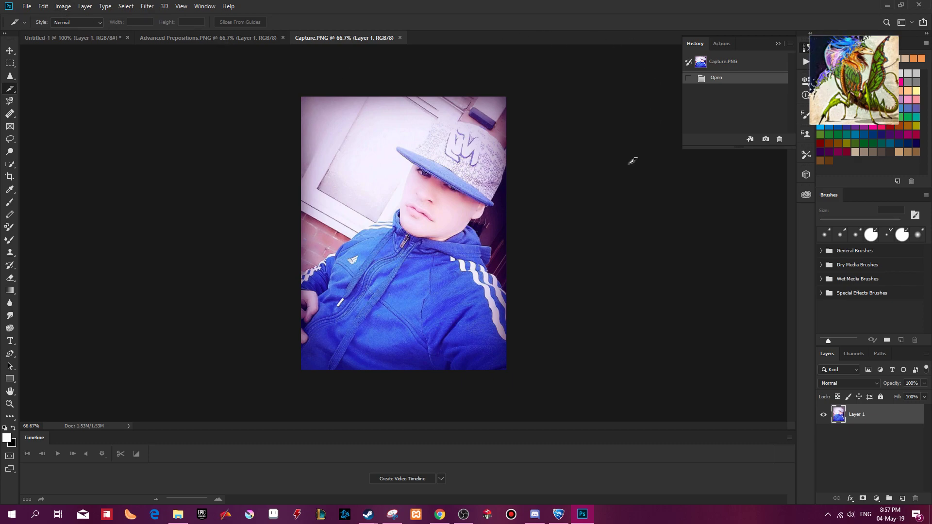
pyautogui.click(63, 6)
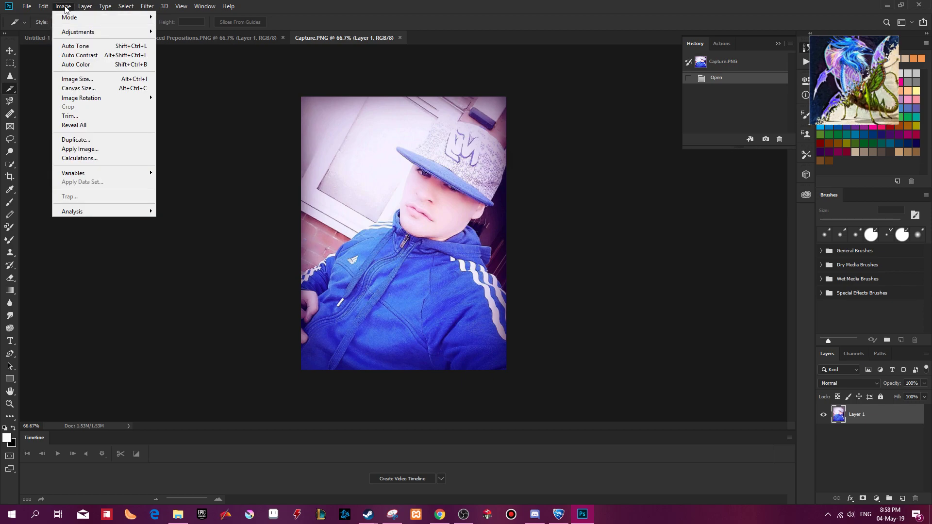
pyautogui.click(106, 79)
pyautogui.moveTo(474, 102); pyautogui.dragTo(683, 171)
pyautogui.doubleClick(734, 260)
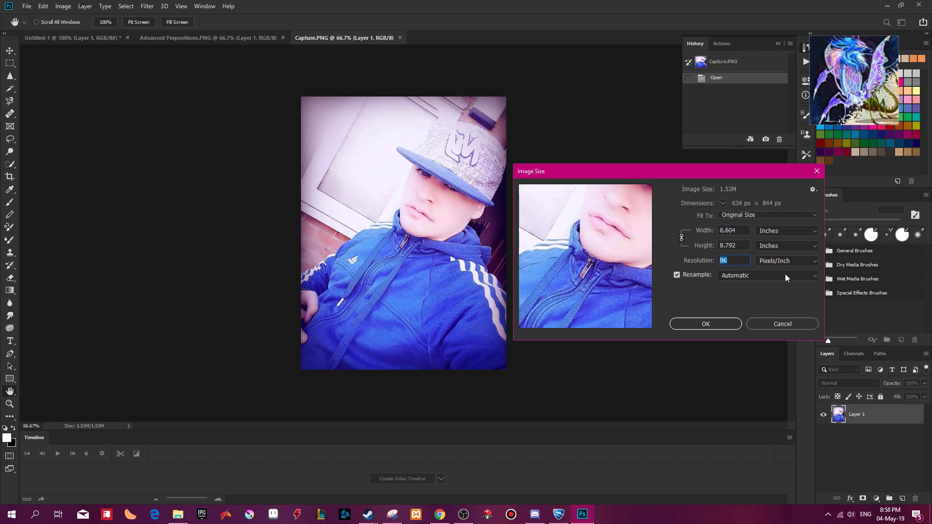
pyautogui.write('300')
# Fit more of the face and cap in the Image Size preview and change the width and height units to pixels.
pyautogui.moveTo(599, 213); pyautogui.dragTo(575, 239)
pyautogui.scroll(-3, 581, 232)
pyautogui.scroll(3, 602, 249)
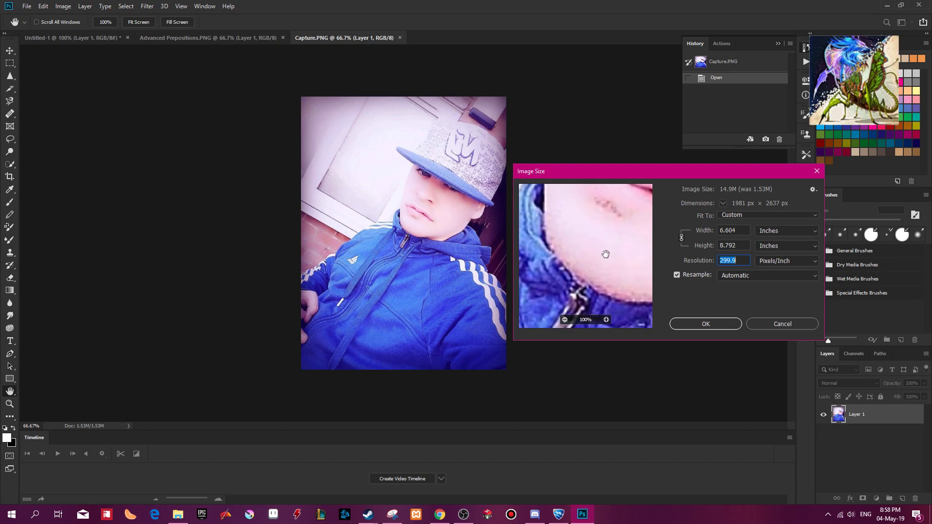
pyautogui.click(564, 320)
pyautogui.click(564, 320)
pyautogui.click(564, 320)
pyautogui.click(565, 320)
pyautogui.moveTo(605, 238); pyautogui.dragTo(597, 262)
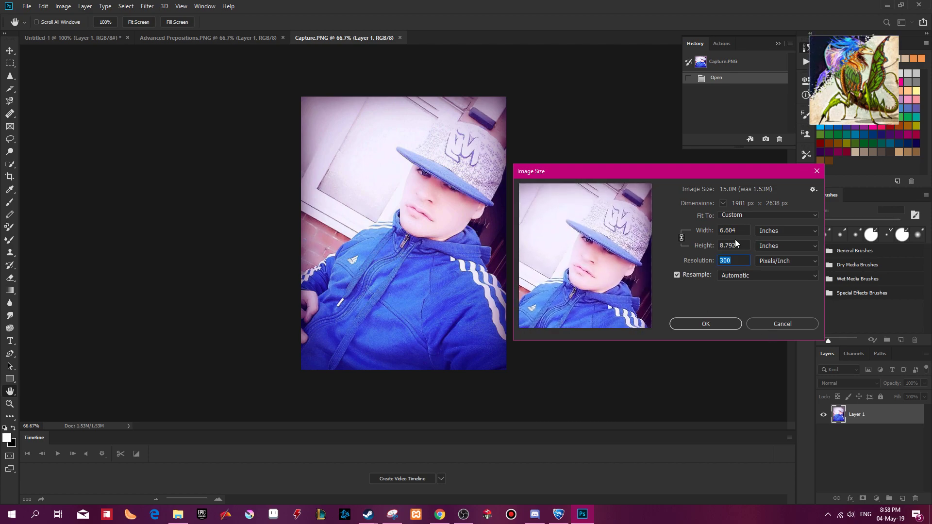
pyautogui.click(793, 231)
pyautogui.click(783, 246)
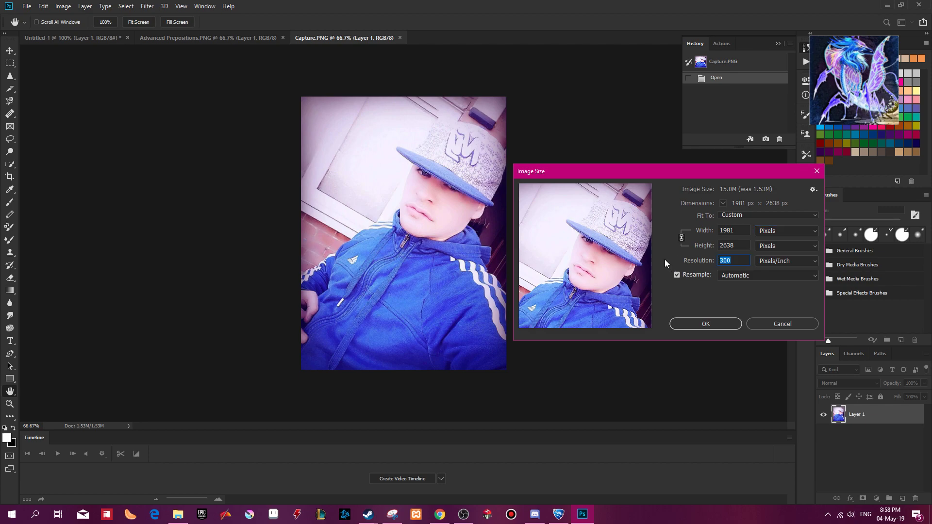
# Compare the pixel dimensions at 96 and 300 pixels/inch, and apply the resize at 300 pixels/inch.
pyautogui.write('96')
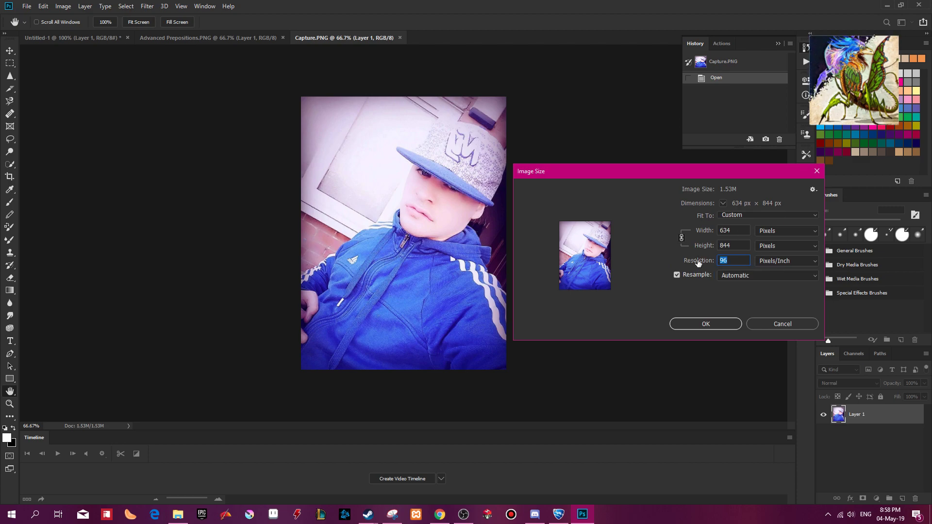
pyautogui.write('300')
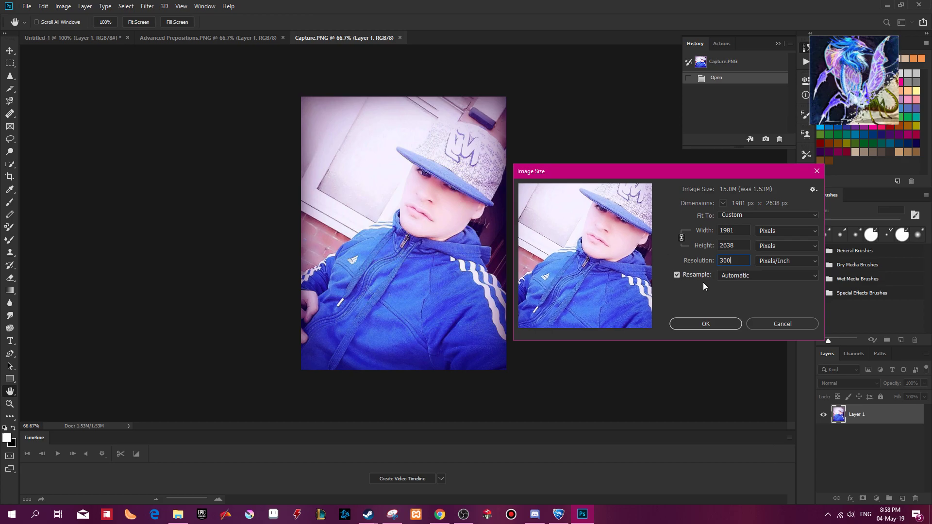
pyautogui.click(695, 325)
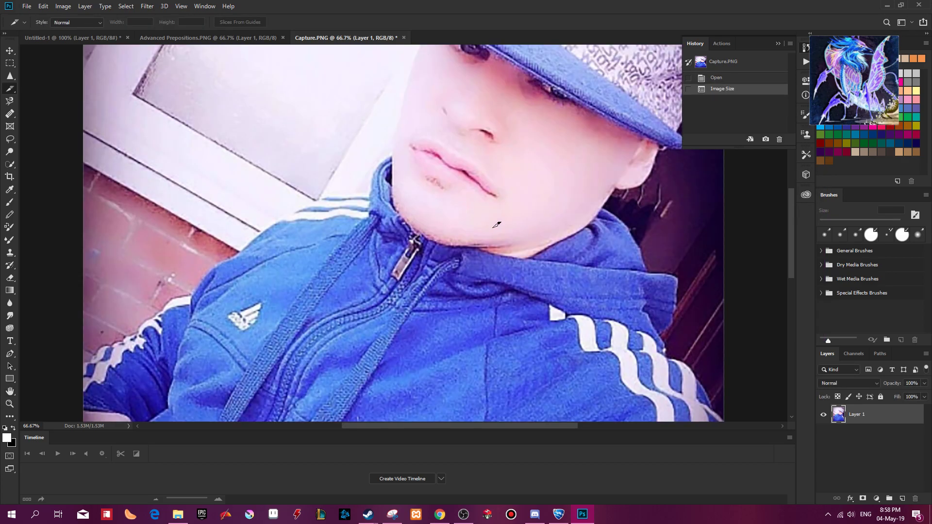
# Run the saved action that applies Levels, Shadows/Highlights and Hue/Saturation to the whole photo.
pyautogui.scroll(-3, 488, 221)
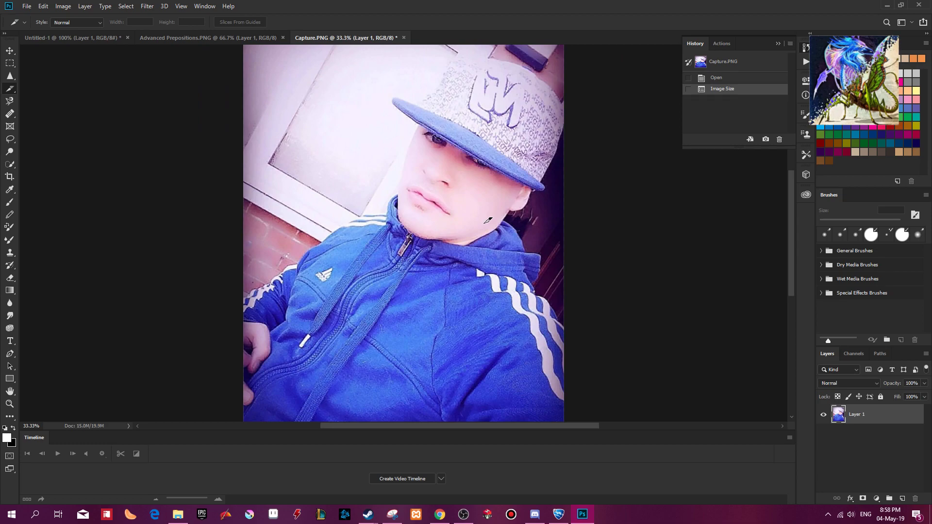
pyautogui.scroll(-1, 433, 249)
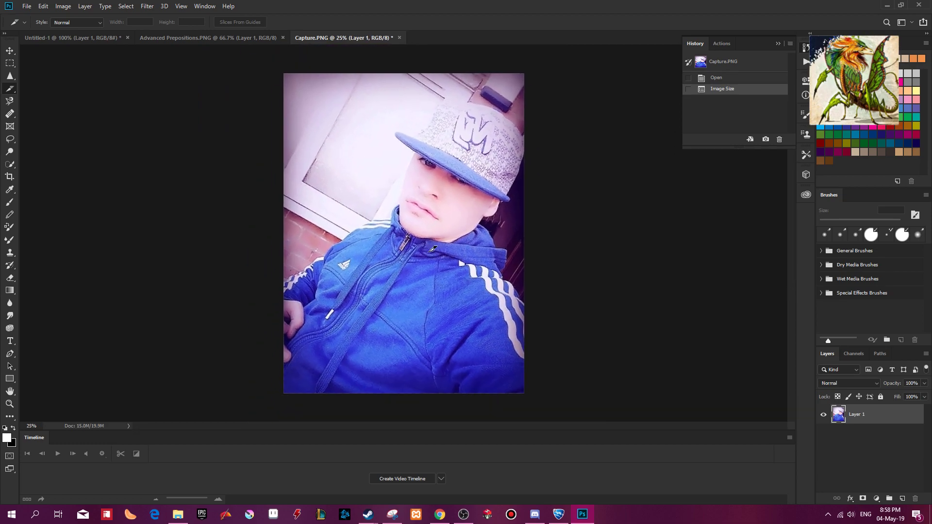
pyautogui.press('F2')
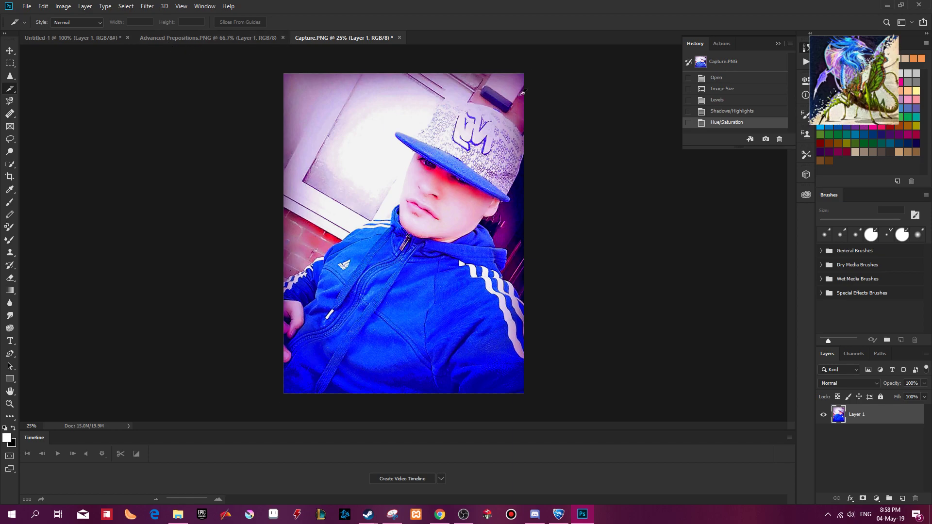
# Try rotating the photo by -30° and enlarging it with Free Transform so the upright portrait fills the canvas.
pyautogui.press('b')
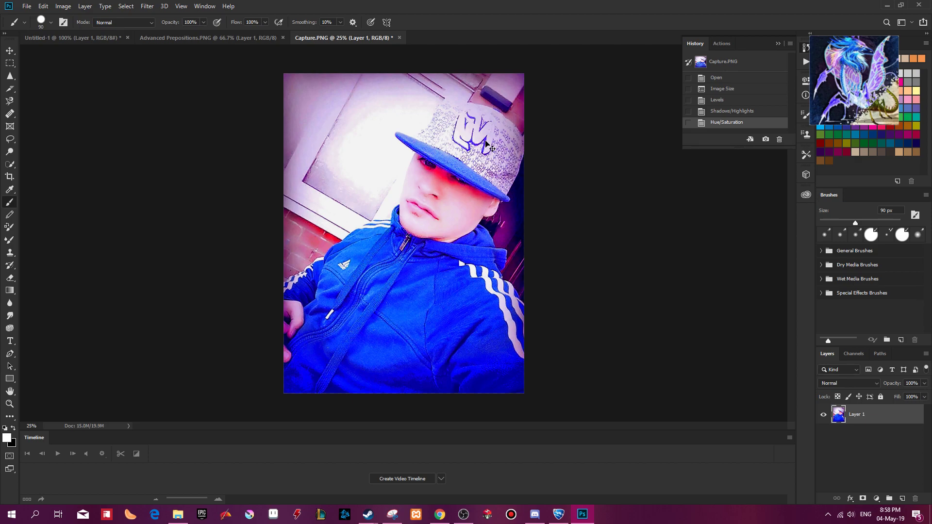
pyautogui.hotkey('ctrl', 't')
pyautogui.hotkey('ctrl', '-')
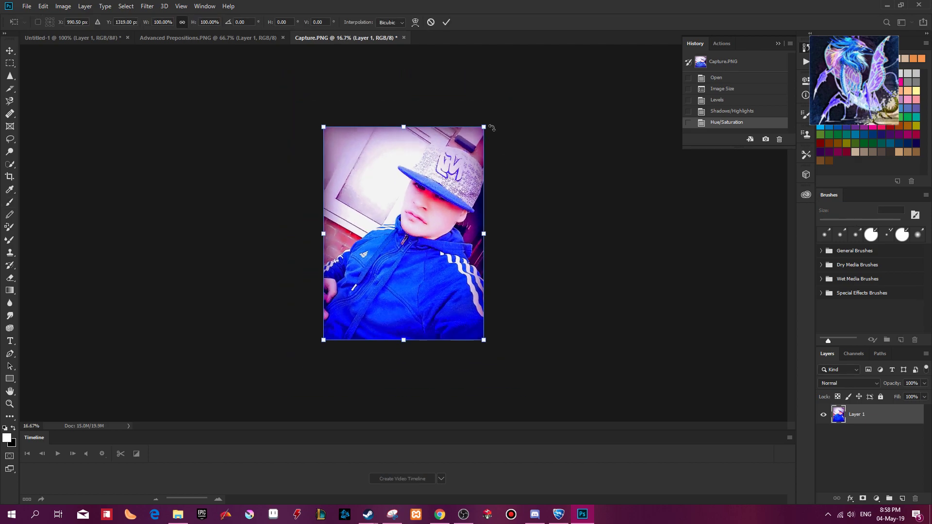
pyautogui.moveTo(508, 118); pyautogui.dragTo(443, 89)
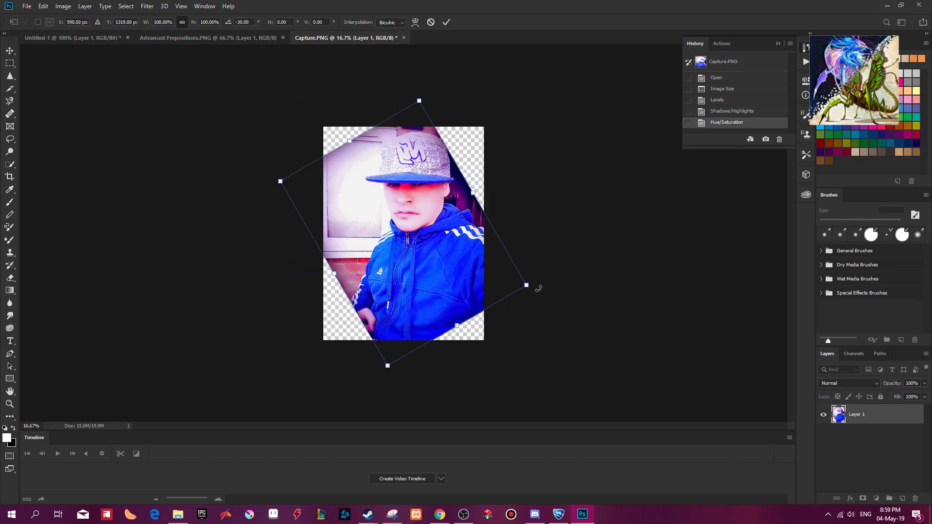
pyautogui.moveTo(528, 287); pyautogui.dragTo(613, 316)
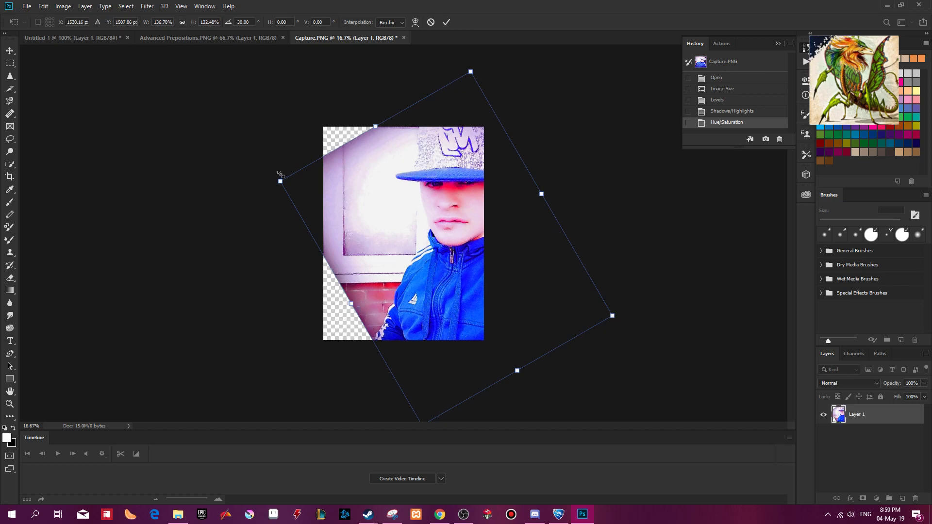
pyautogui.moveTo(280, 181); pyautogui.dragTo(196, 150)
pyautogui.moveTo(463, 205); pyautogui.dragTo(461, 229)
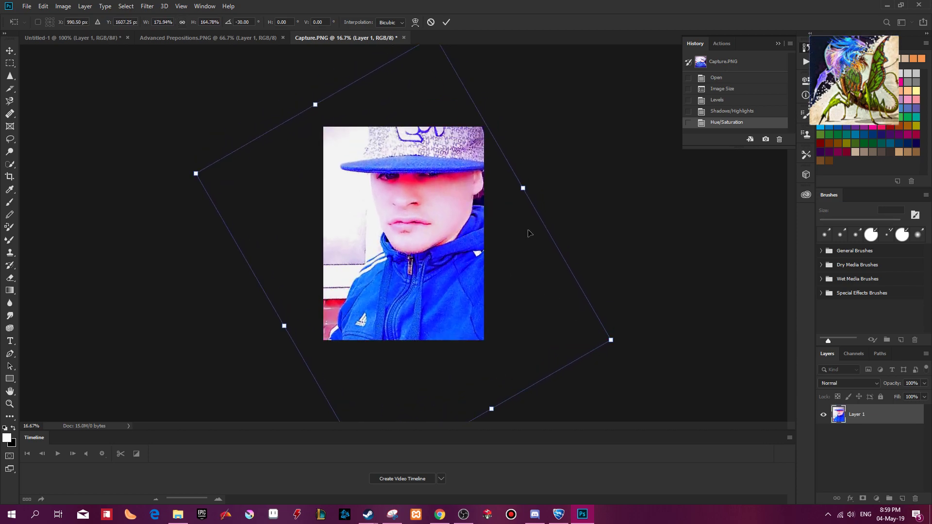
pyautogui.hotkey('ctrl', '-')
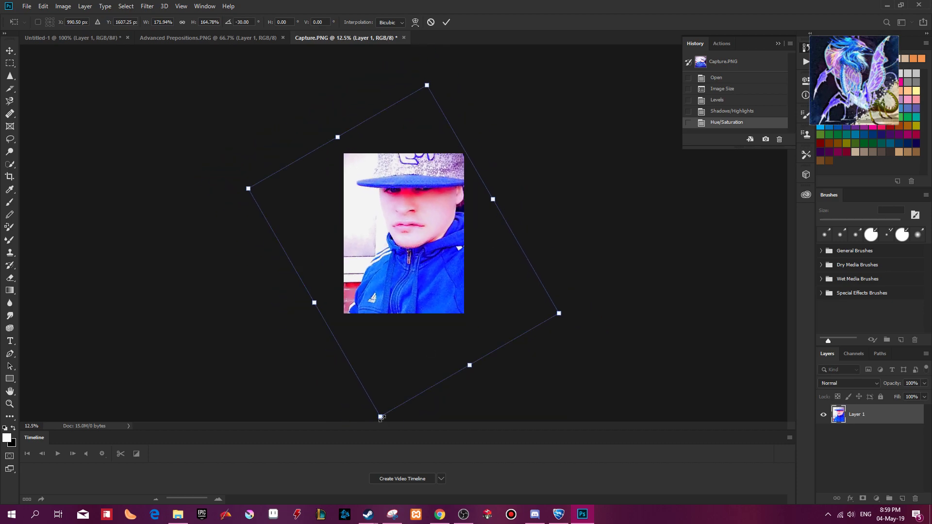
pyautogui.moveTo(379, 416); pyautogui.dragTo(381, 390)
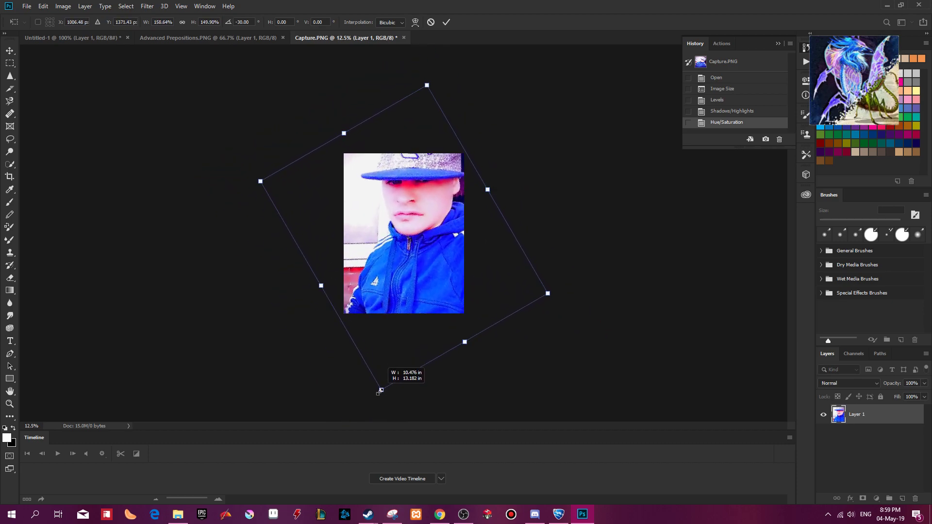
pyautogui.click(183, 22)
pyautogui.moveTo(421, 169); pyautogui.dragTo(420, 189)
pyautogui.click(431, 22)
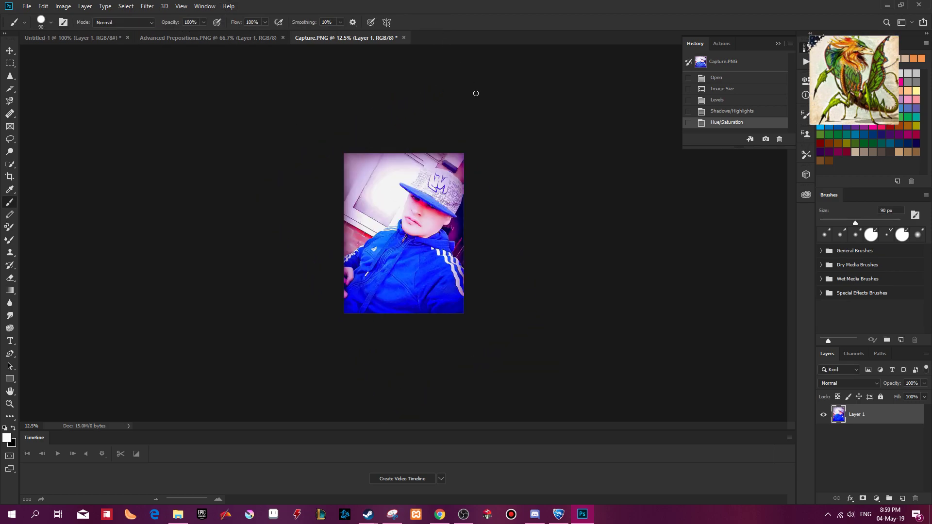
# Examine the color-adjusted jacket, face and cap up close, and check the overall look of the photo.
pyautogui.hotkey('ctrl', '+')
pyautogui.hotkey('ctrl', '+')
pyautogui.hotkey('ctrl', '+')
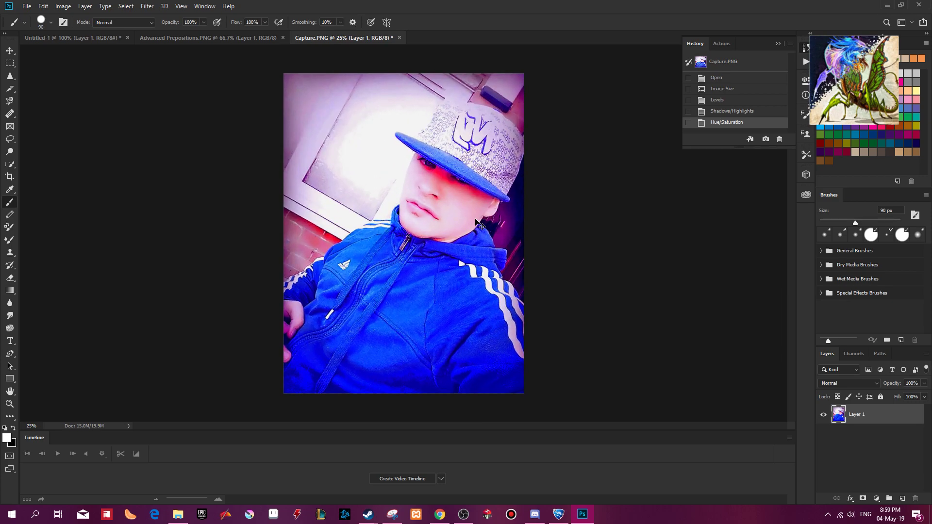
pyautogui.hotkey('ctrl', '+')
pyautogui.hotkey('ctrl', '+')
pyautogui.scroll(-3, 476, 224)
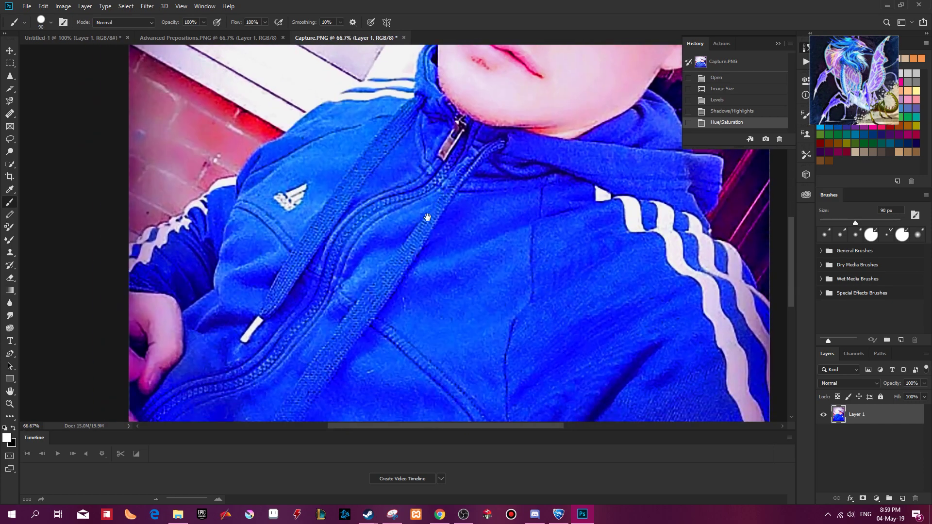
pyautogui.moveTo(569, 240); pyautogui.dragTo(463, 403)
pyautogui.moveTo(490, 204); pyautogui.dragTo(514, 255)
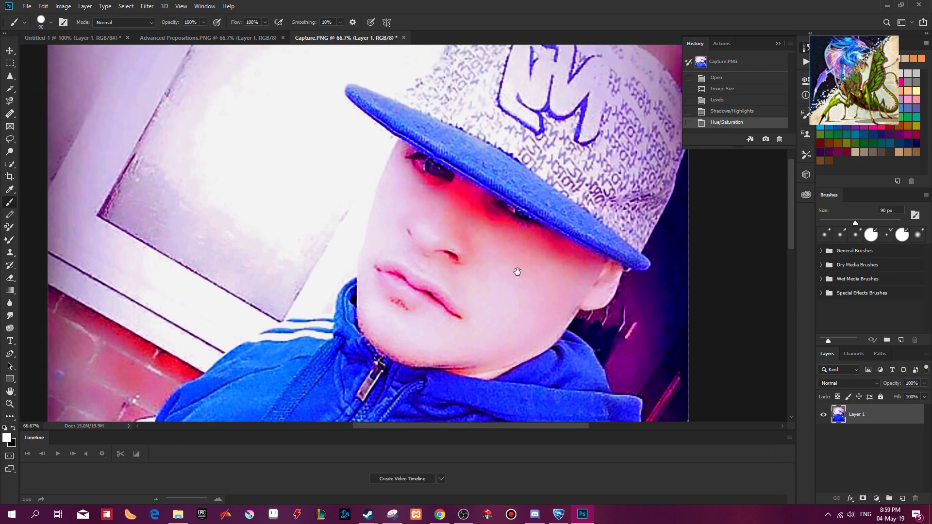
pyautogui.hotkey('ctrl', '-')
pyautogui.hotkey('ctrl', '-')
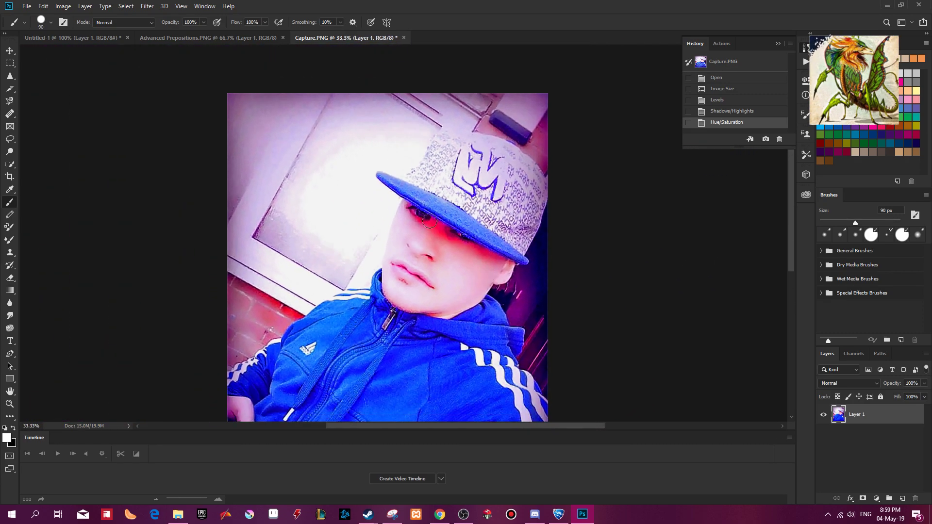
pyautogui.moveTo(322, 270); pyautogui.dragTo(414, 229)
pyautogui.hotkey('ctrl', '-')
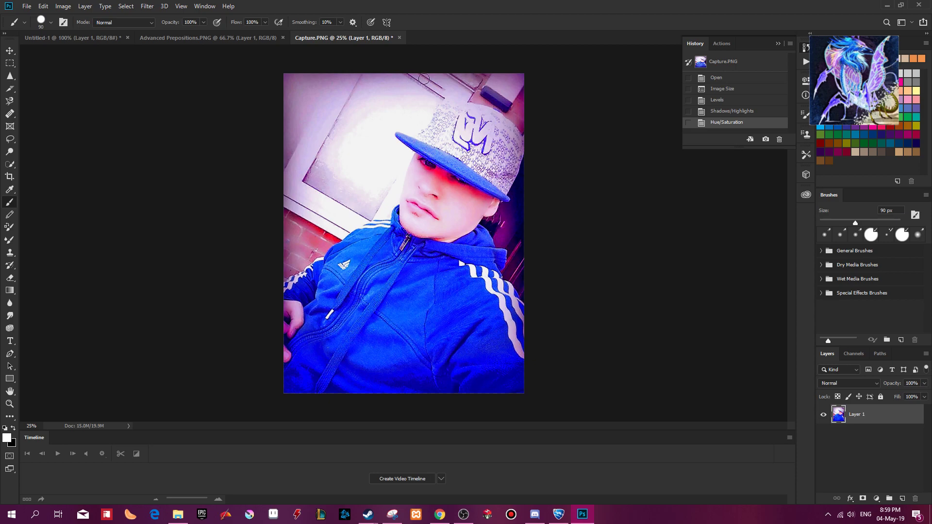
# Try a Color Balance adjustment with the midtones' cyan-red level at -38 and the shadows at -33, +59 and -65.
pyautogui.hotkey('ctrl', 'b')
pyautogui.moveTo(661, 178); pyautogui.dragTo(639, 174)
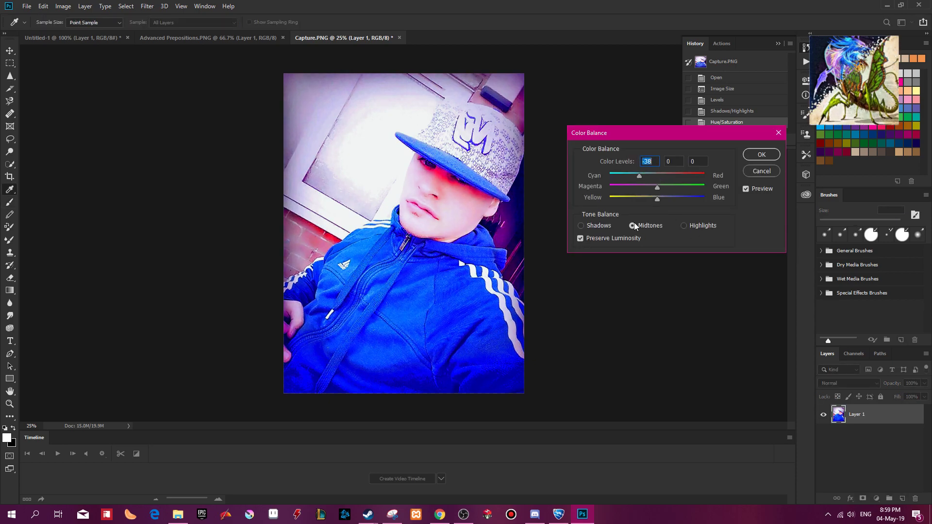
pyautogui.click(590, 224)
pyautogui.moveTo(619, 175); pyautogui.dragTo(639, 202)
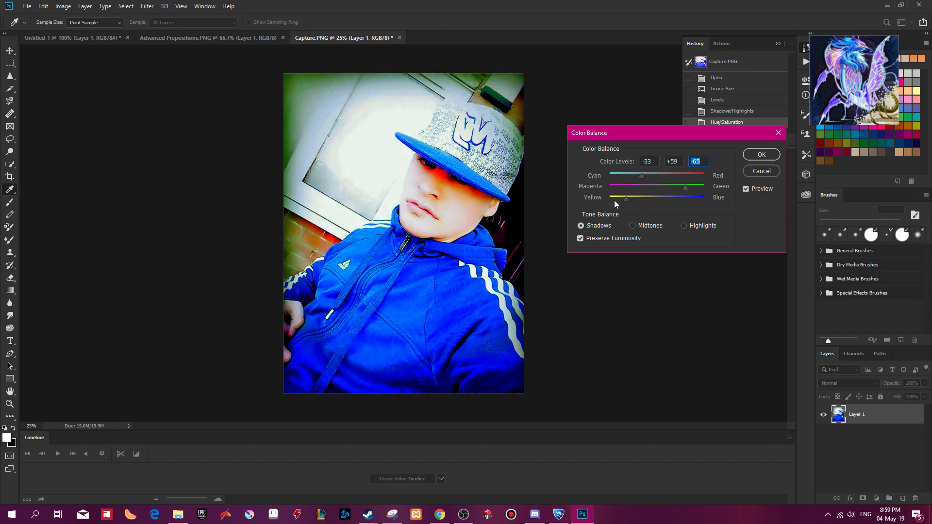
pyautogui.click(763, 171)
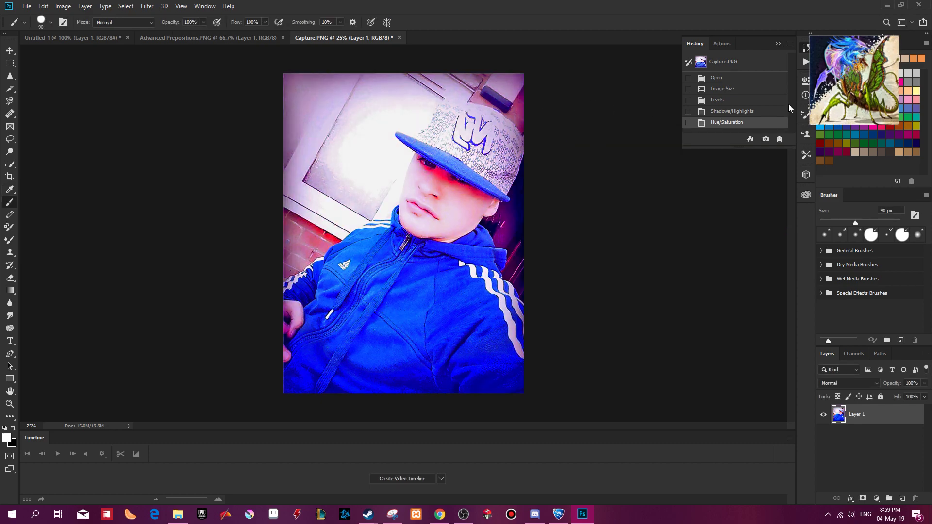
# Return the photo to its Levels state in the history, removing the Shadows/Highlights and Hue/Saturation adjustments.
pyautogui.click(734, 101)
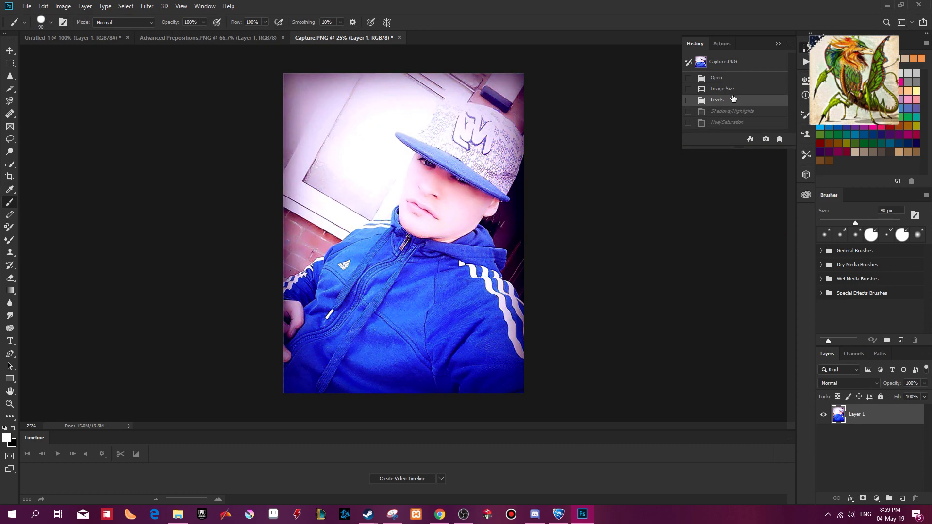
# Try a Posterize adjustment with 21 levels on the photo and undo it.
pyautogui.click(63, 5)
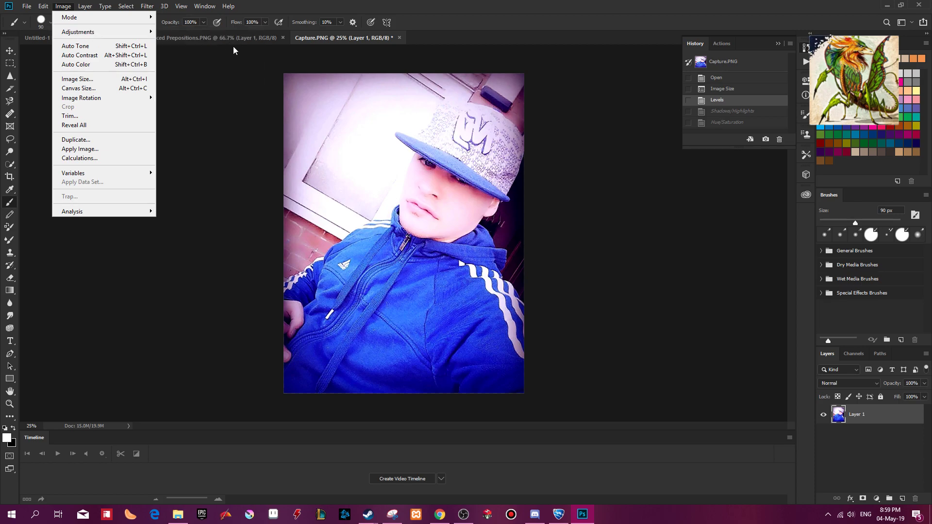
pyautogui.moveTo(125, 36)
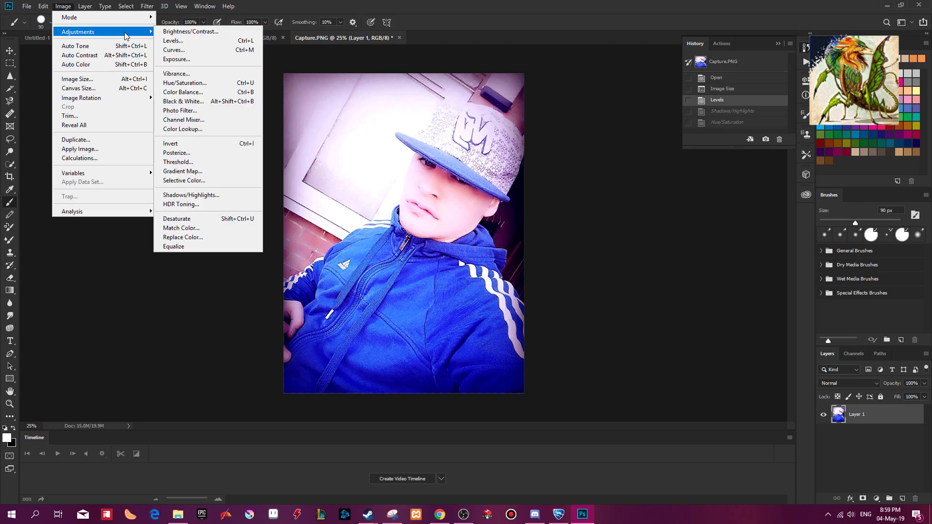
pyautogui.click(197, 153)
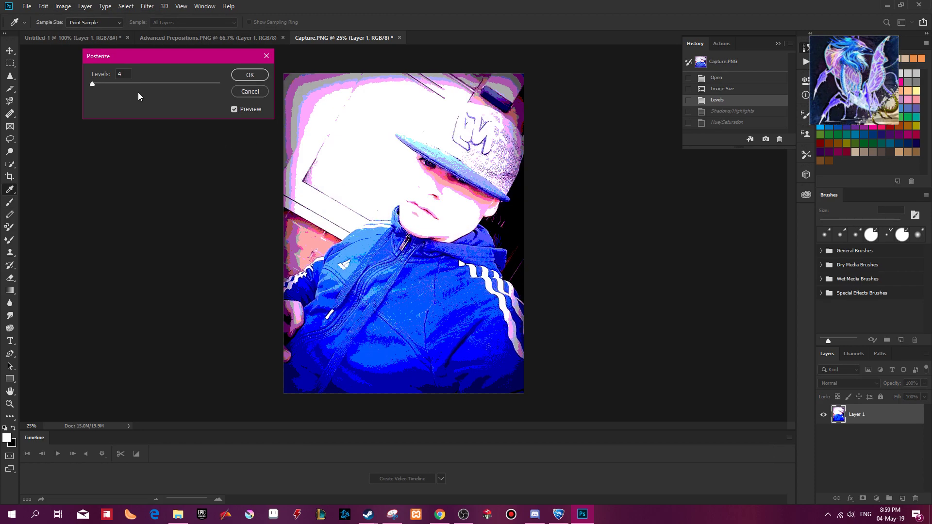
pyautogui.moveTo(90, 85); pyautogui.dragTo(94, 84)
pyautogui.press('Up')
pyautogui.press('Up')
pyautogui.press('Up')
pyautogui.press('Up')
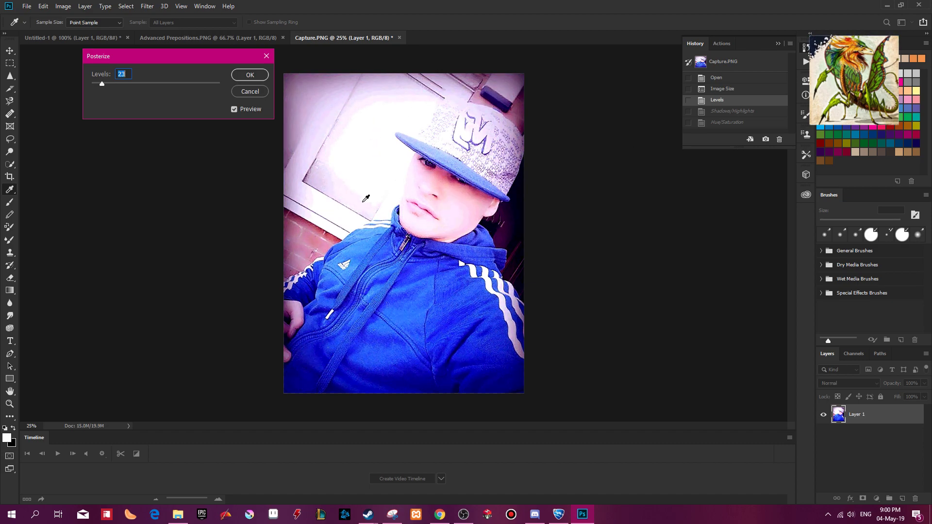
pyautogui.press('Up')
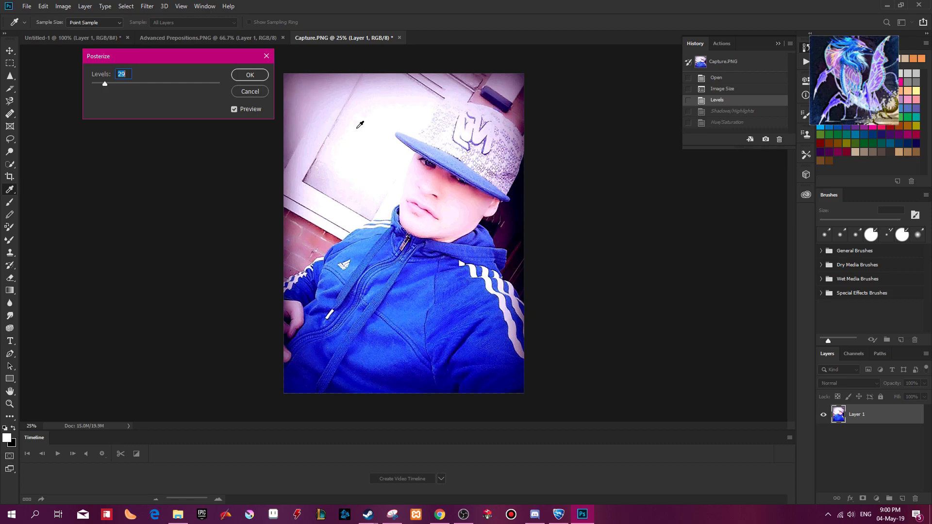
pyautogui.press('Down')
pyautogui.press('Down')
pyautogui.press('Down')
pyautogui.press('Down')
pyautogui.press('Down')
pyautogui.press('Down')
pyautogui.press('Down')
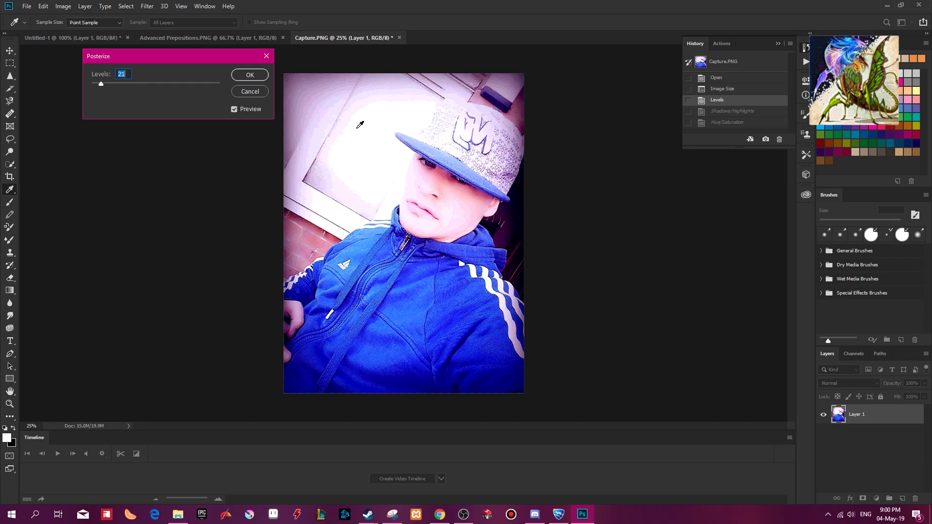
pyautogui.click(247, 76)
pyautogui.press('b')
pyautogui.hotkey('ctrl', 'z')
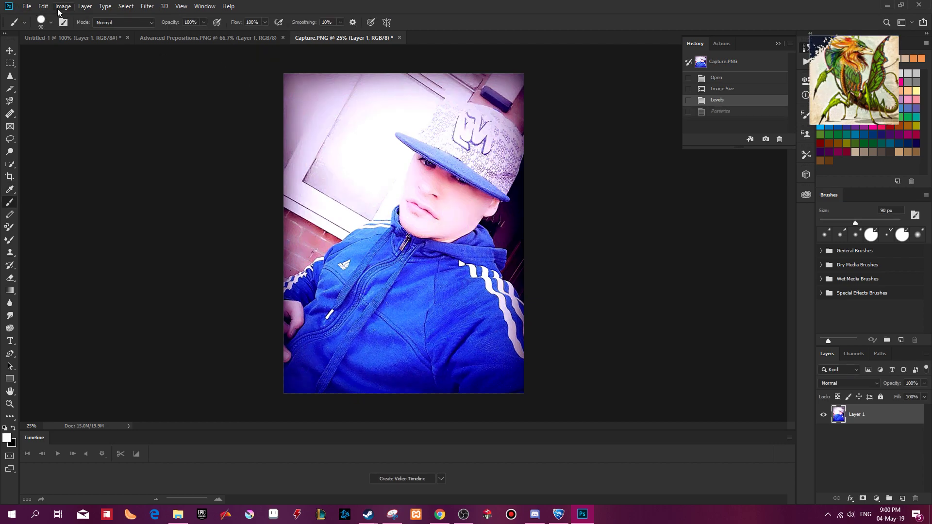
# Flip the photo horizontally.
pyautogui.click(61, 6)
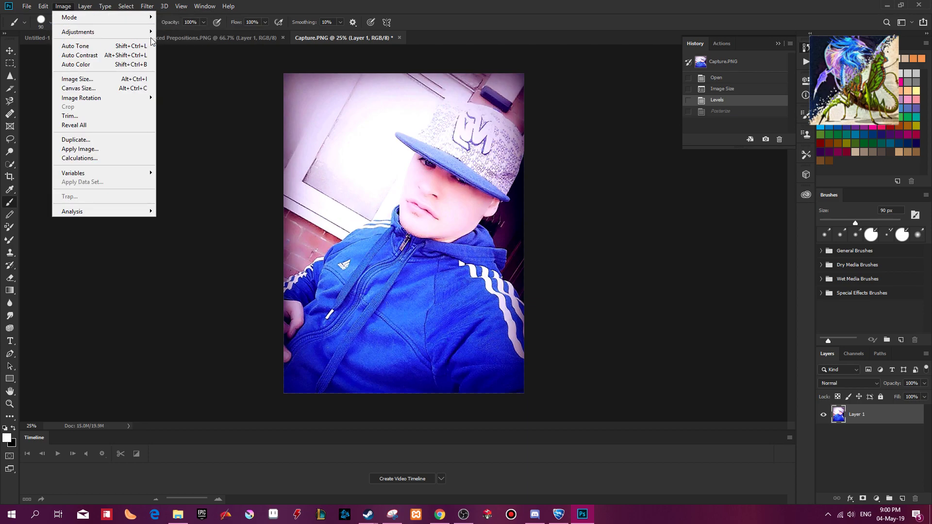
pyautogui.moveTo(110, 31)
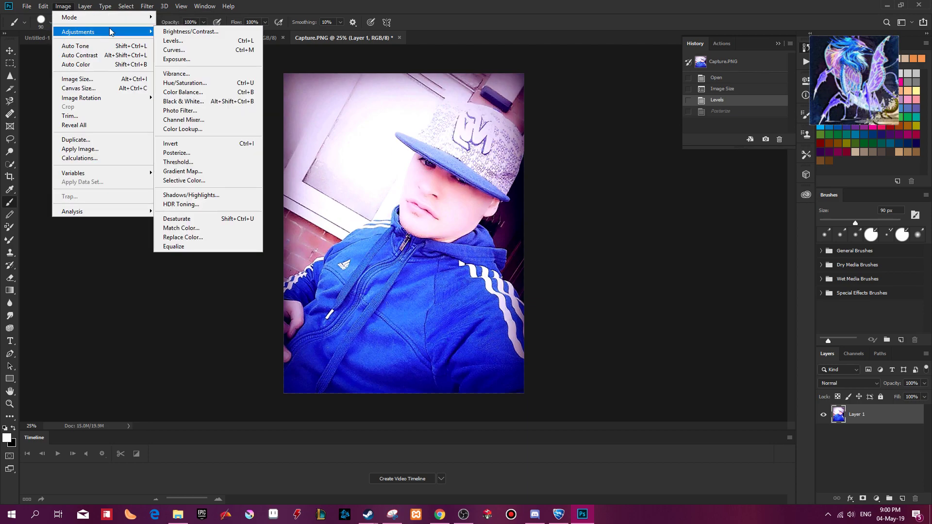
pyautogui.moveTo(42, 9)
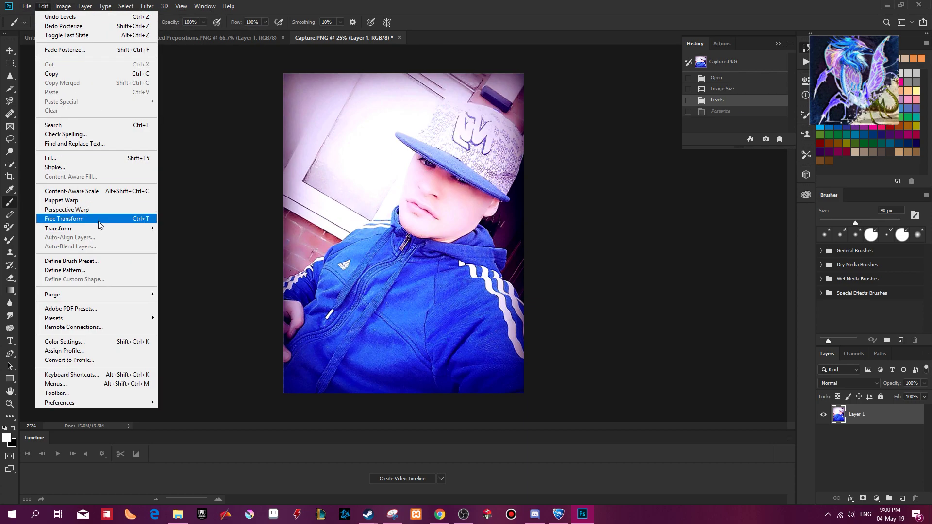
pyautogui.moveTo(132, 229)
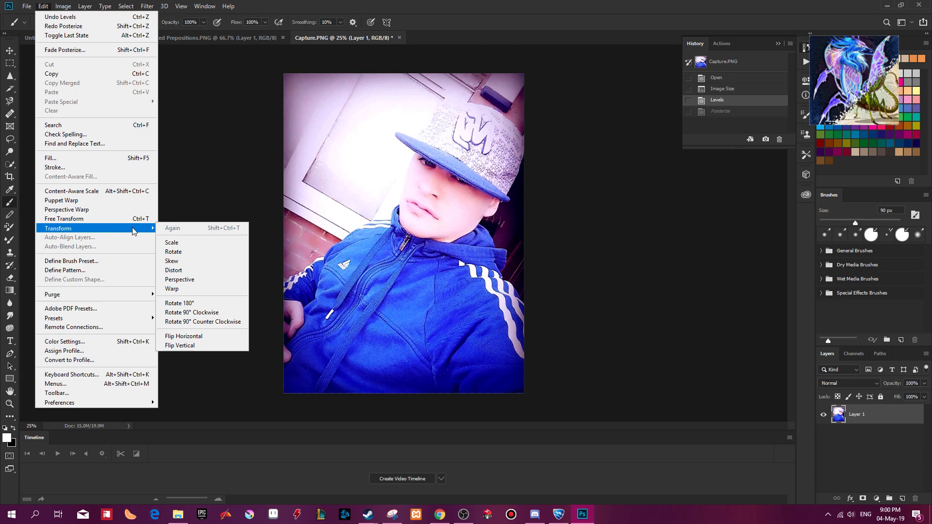
pyautogui.click(218, 335)
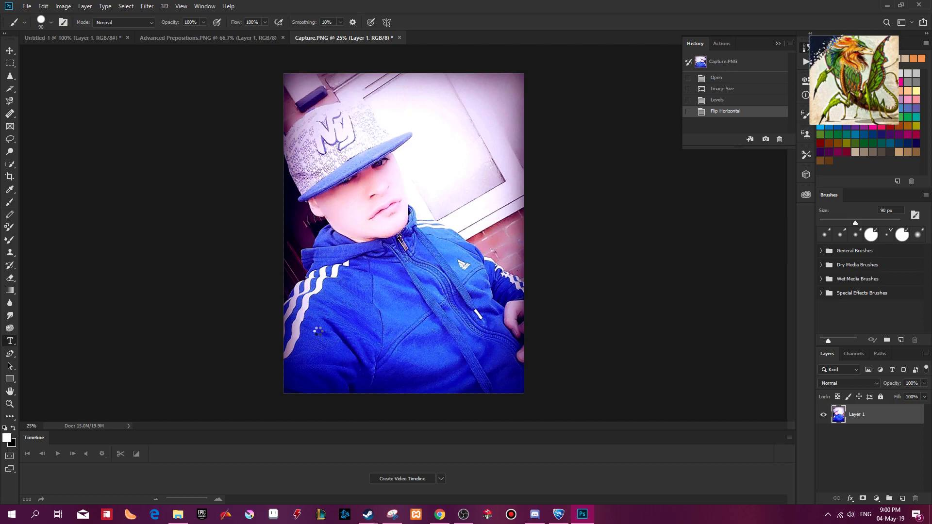
# Draw a text box across the lower part of the jacket and choose the Asimov font.
pyautogui.moveTo(300, 316); pyautogui.dragTo(514, 387)
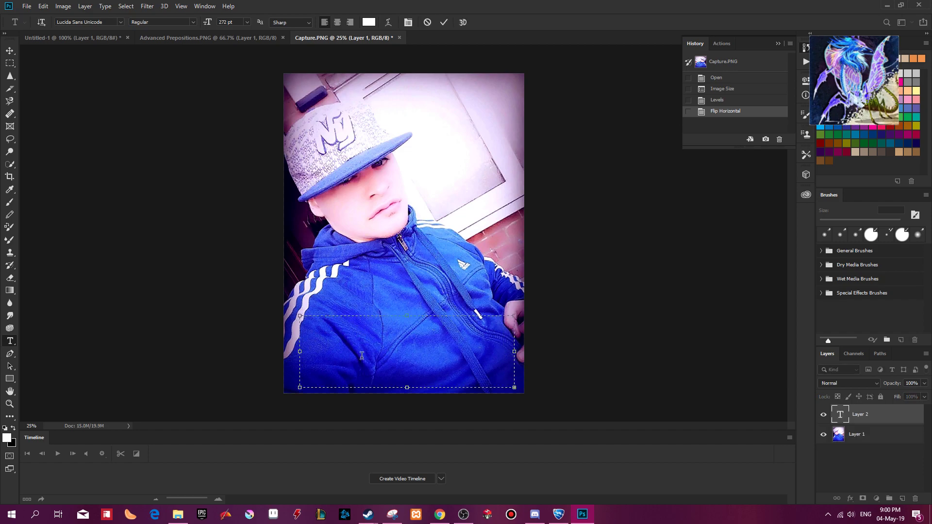
pyautogui.click(119, 23)
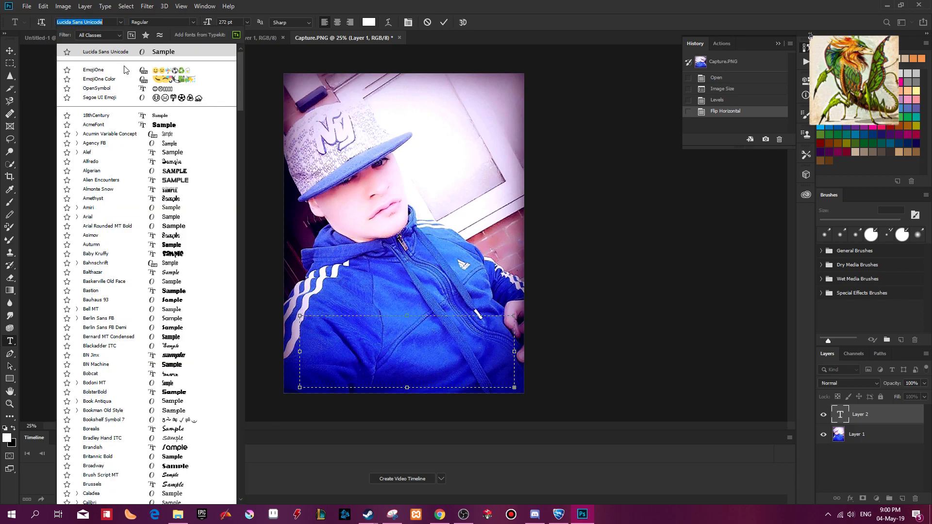
pyautogui.click(185, 236)
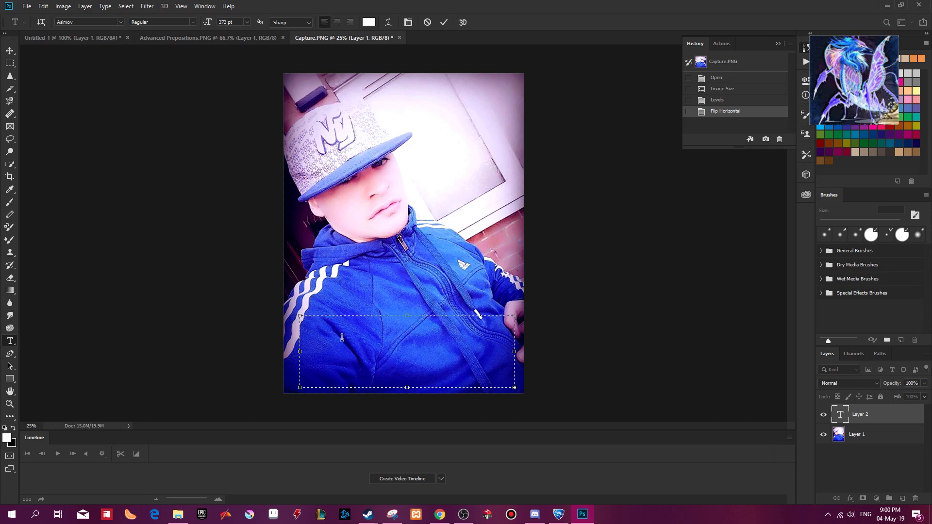
# Try entering the text "SDS" at 100 pt in the text box, and delete that text layer.
pyautogui.click(229, 22)
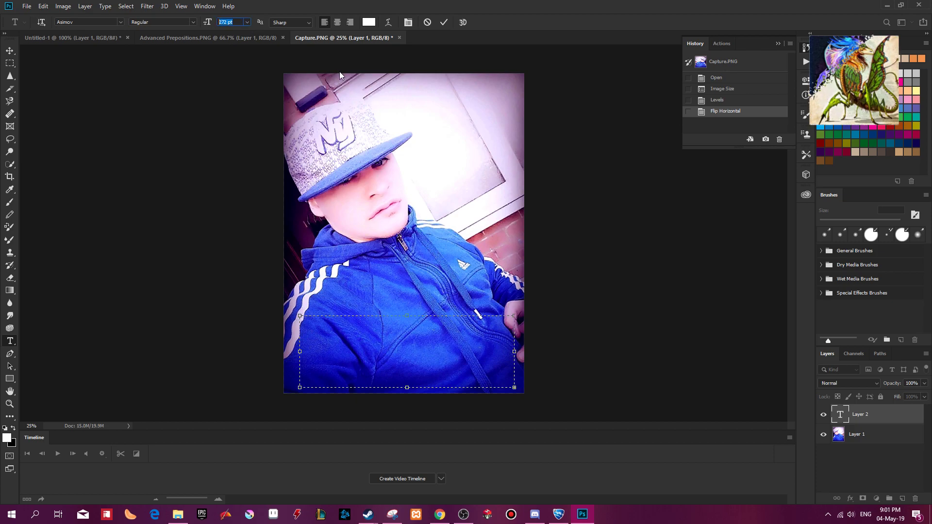
pyautogui.write('100')
pyautogui.press('Return')
pyautogui.click(356, 352)
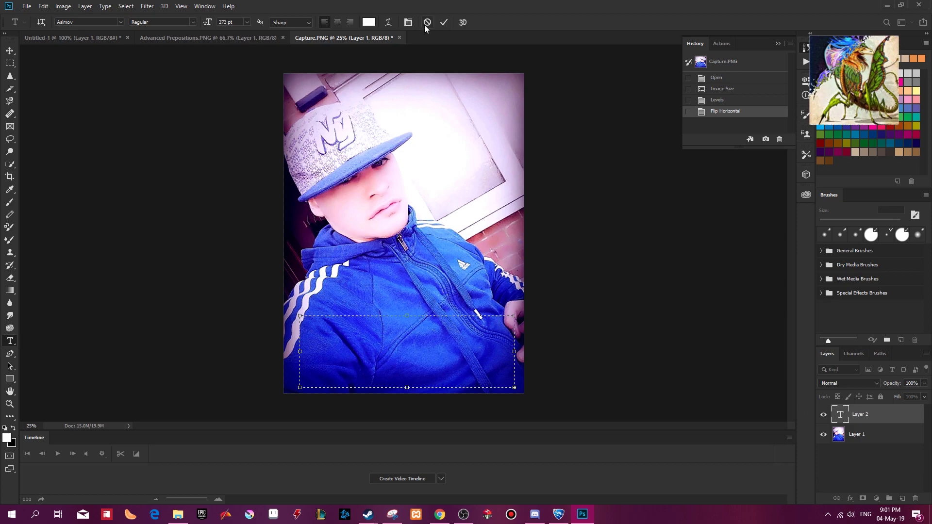
pyautogui.click(649, 380)
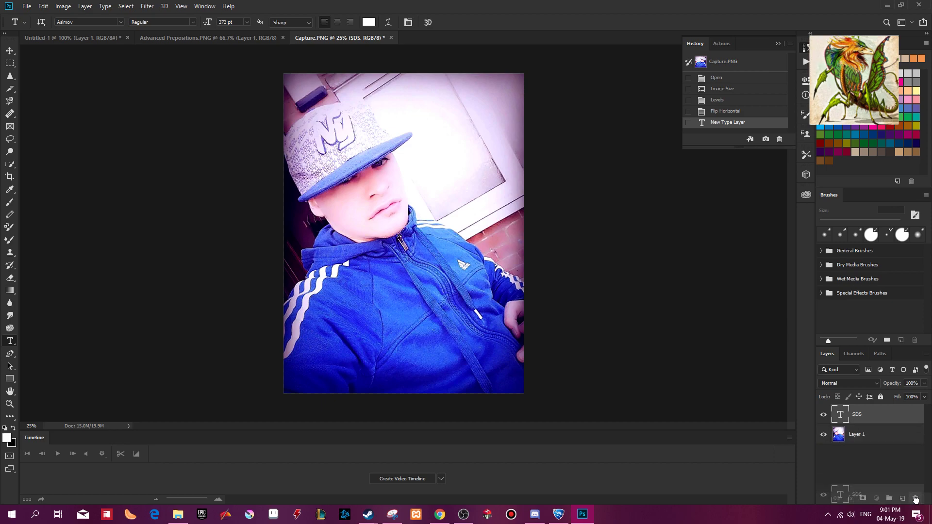
pyautogui.press('Delete')
# Try adding the text "SDOIT" at 48 pt in a new text box across the lower jacket.
pyautogui.moveTo(302, 308); pyautogui.dragTo(513, 380)
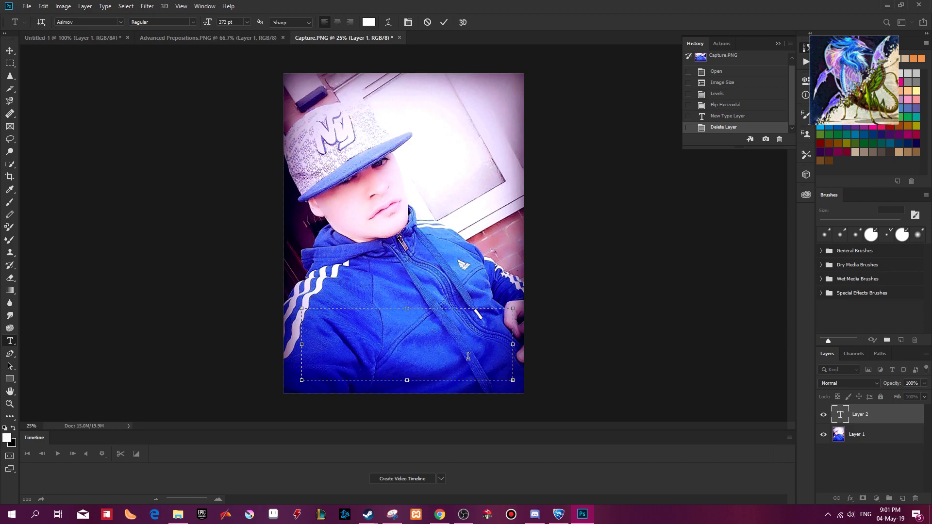
pyautogui.click(246, 22)
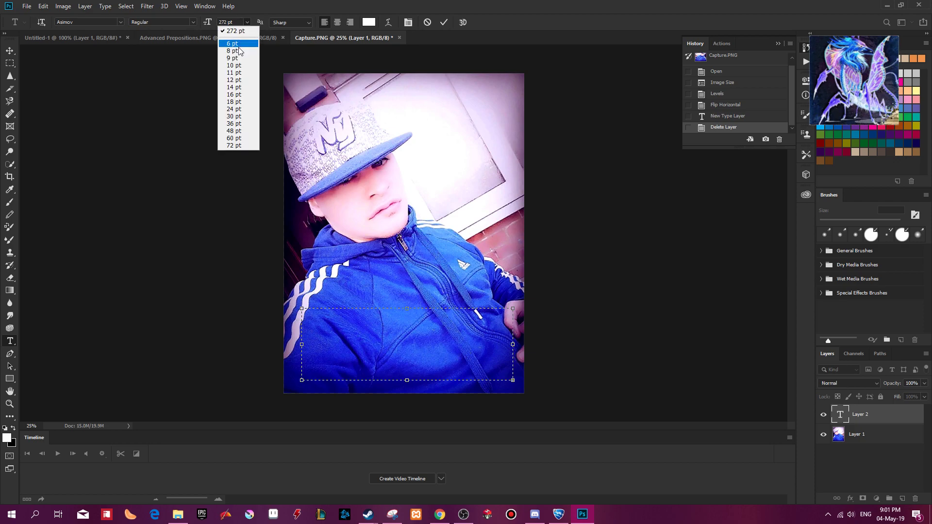
pyautogui.click(236, 131)
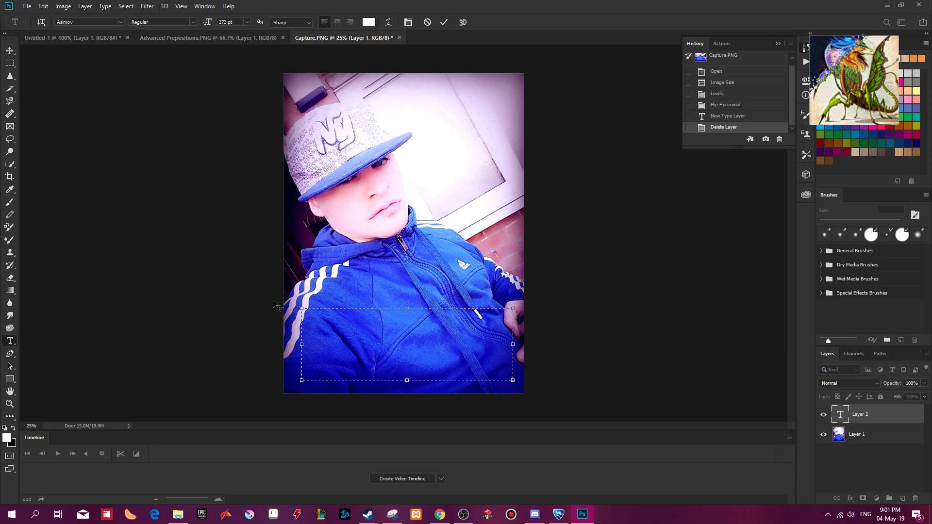
pyautogui.click(444, 22)
# Hide the photo layer and place a new line of point text across the lower part of the canvas.
pyautogui.click(824, 435)
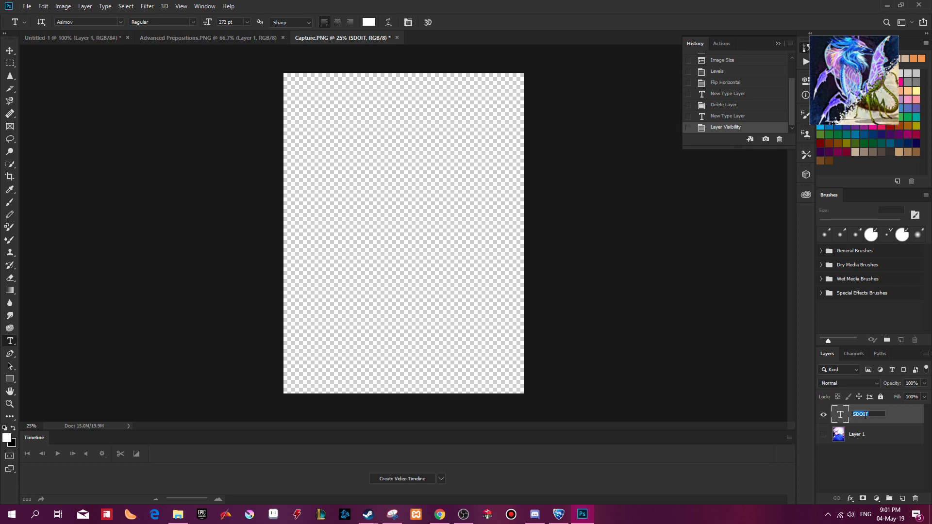
pyautogui.click(435, 280)
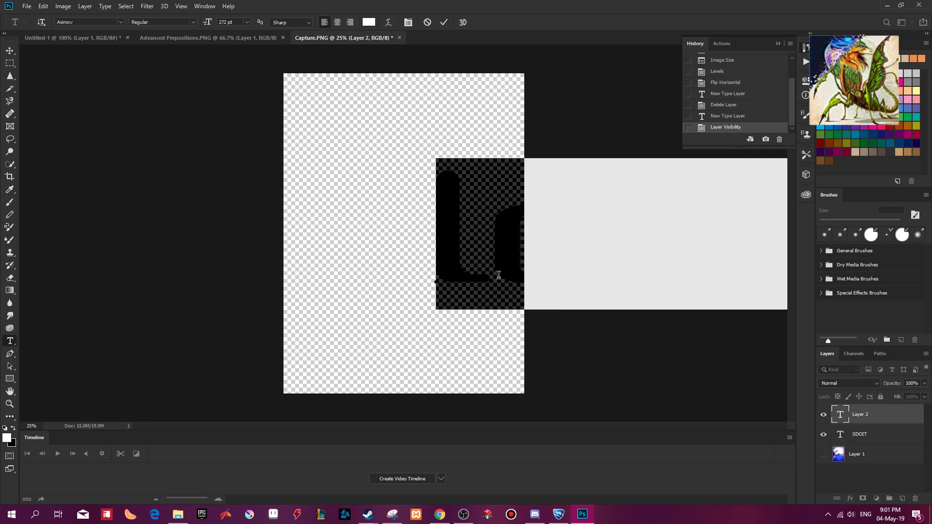
pyautogui.click(511, 360)
pyautogui.moveTo(461, 244); pyautogui.dragTo(331, 322)
pyautogui.click(380, 325)
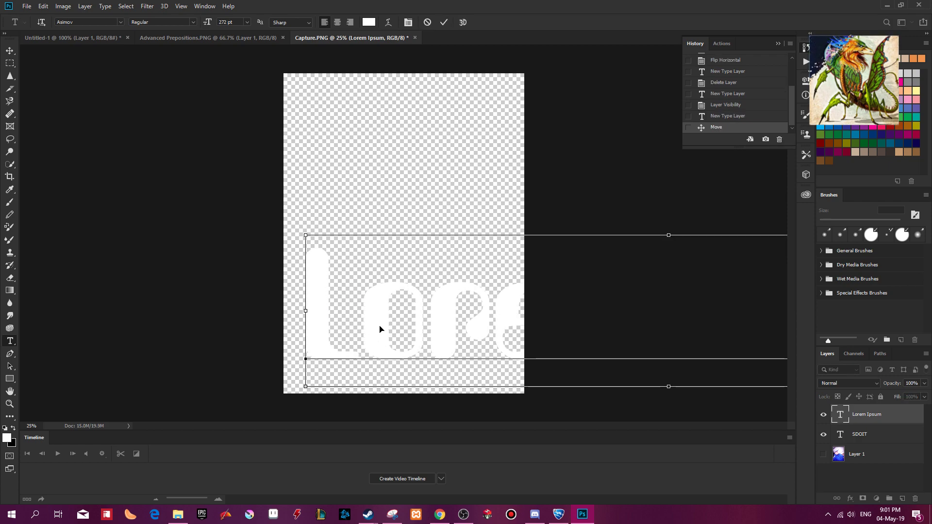
# Replace the placeholder text with the artist's stage name and set its size to 72 pt.
pyautogui.hotkey('ctrl', 'a')
pyautogui.write('SDo')
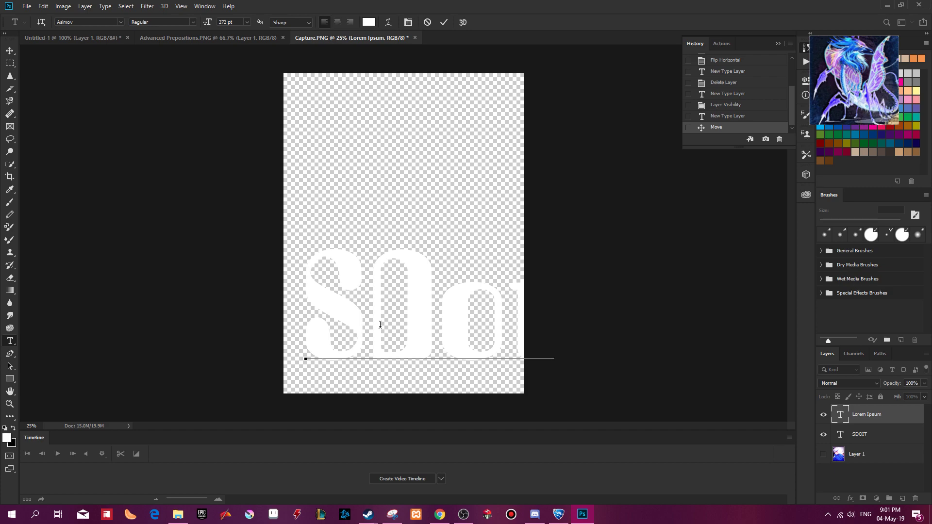
pyautogui.write('hsd')
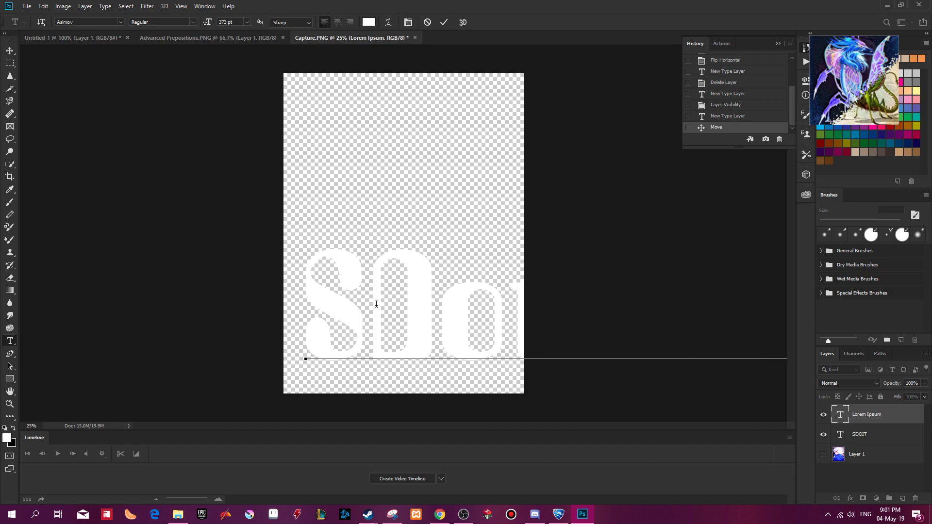
pyautogui.hotkey('ctrl', 'a')
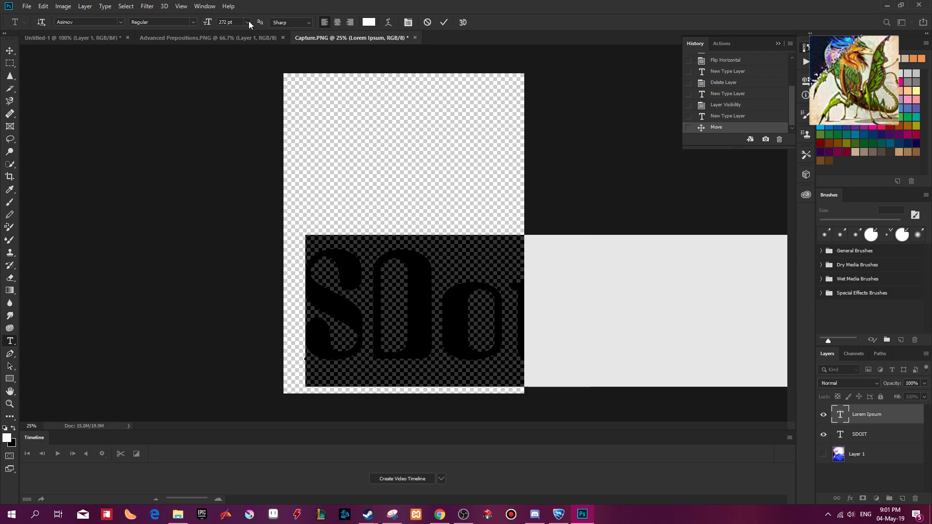
pyautogui.click(248, 22)
pyautogui.click(236, 145)
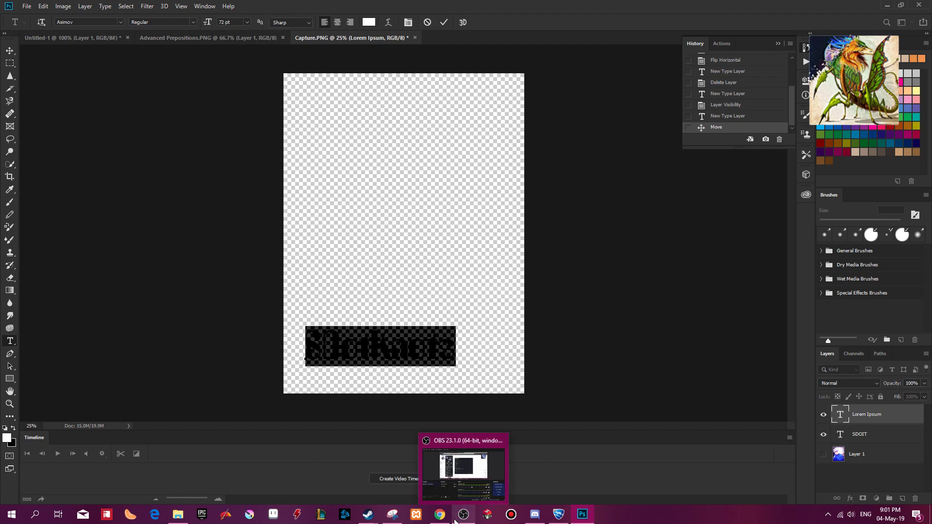
# Copy the correctly spelled stage name from the Messenger chat in Chrome and paste it over the Photoshop text.
pyautogui.click(439, 474)
pyautogui.doubleClick(275, 356)
pyautogui.hotkey('ctrl', 'c')
pyautogui.hotkey('alt', 'Tab')
pyautogui.hotkey('ctrl', 'v')
pyautogui.hotkey('ctrl', 'a')
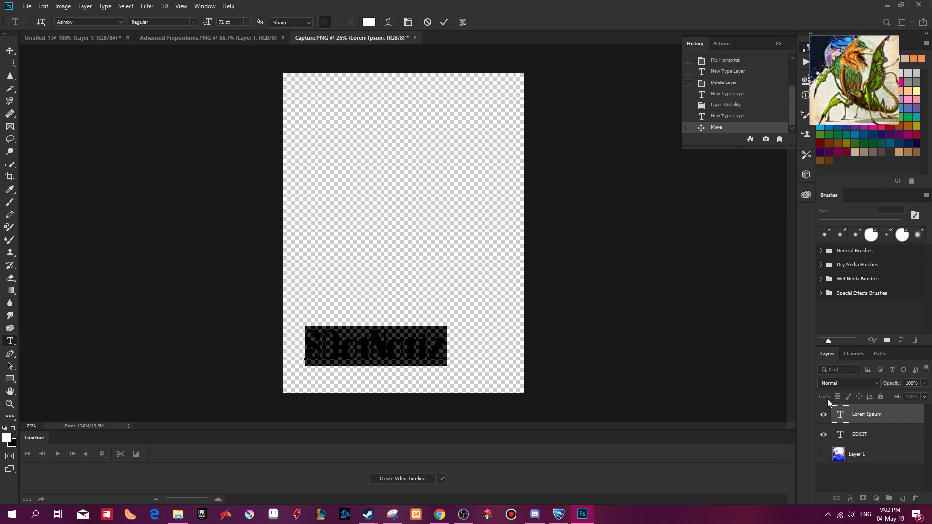
# Hide the unused "SDOIT" text layer and show the photo layer again.
pyautogui.click(823, 435)
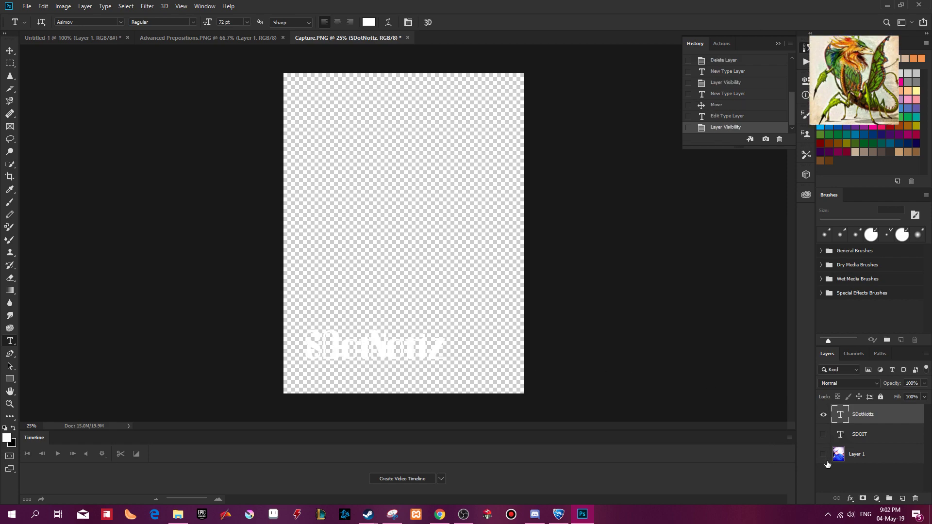
pyautogui.click(824, 454)
# Move the stage name text to the bottom center of the photo, just above the lower edge.
pyautogui.moveTo(396, 372); pyautogui.dragTo(430, 333)
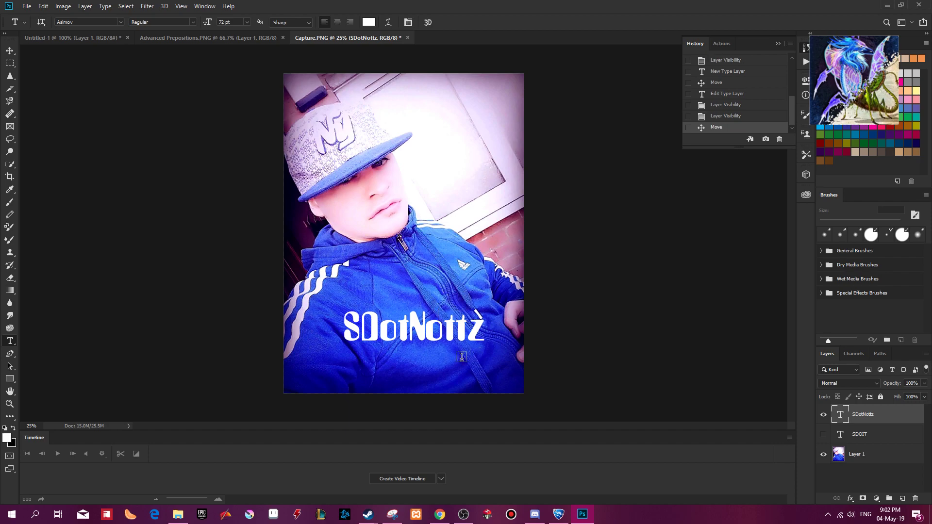
pyautogui.hotkey('ctrl', '+')
pyautogui.moveTo(420, 277)
pyautogui.mouseDown()
pyautogui.moveTo(414, 294)
pyautogui.moveTo(417, 193)
pyautogui.moveTo(416, 271)
pyautogui.mouseUp()
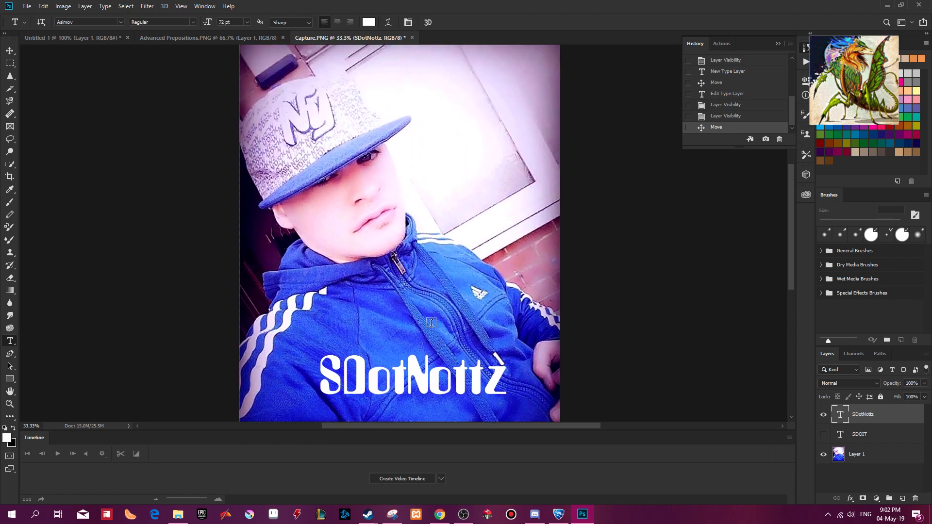
pyautogui.hotkey('ctrl', '-')
pyautogui.moveTo(418, 335); pyautogui.dragTo(407, 378)
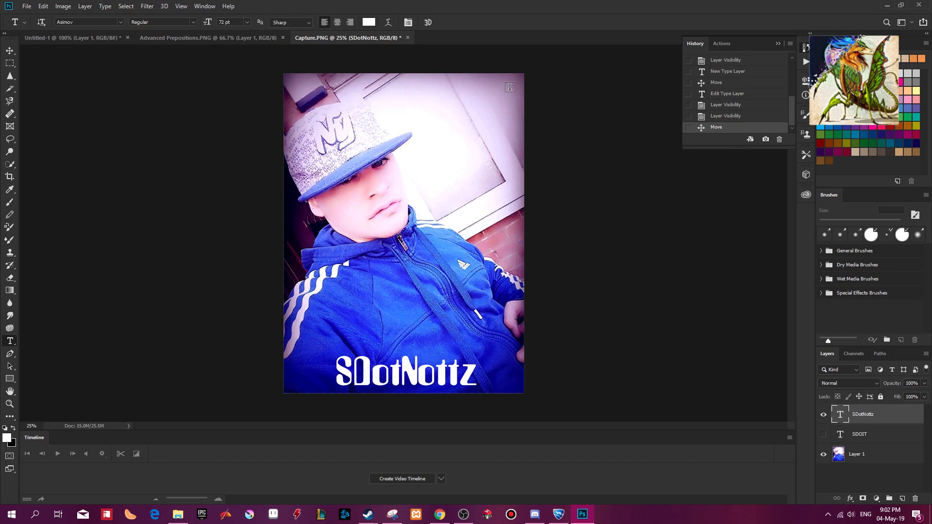
# Copy the album title "The Day You Come Home" from the Messenger chat in Chrome and paste it into a new Photoshop text box across the photo's top.
pyautogui.hotkey('alt', 'Tab')
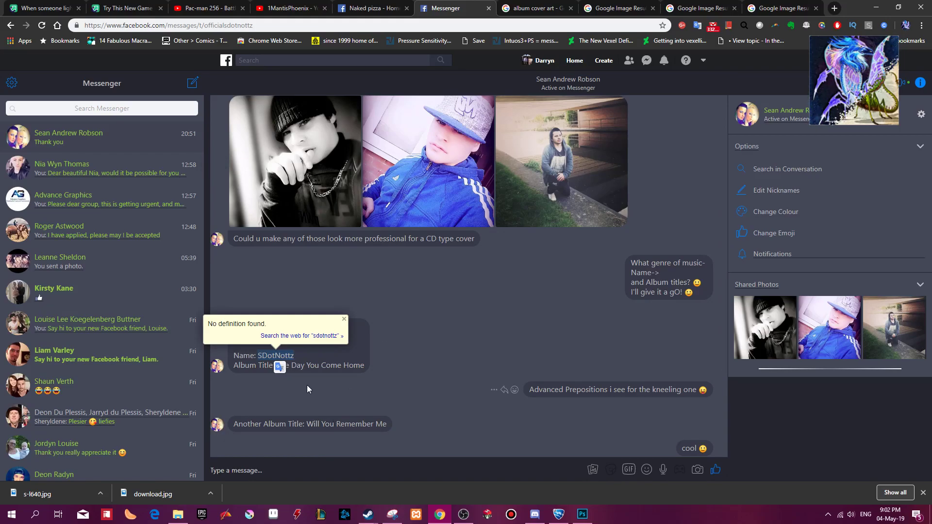
pyautogui.click(342, 381)
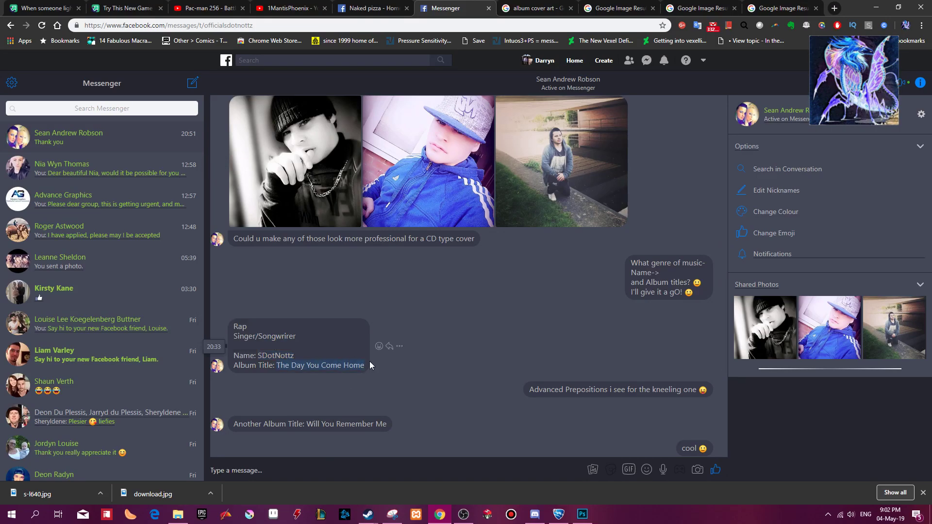
pyautogui.hotkey('alt', 'Tab')
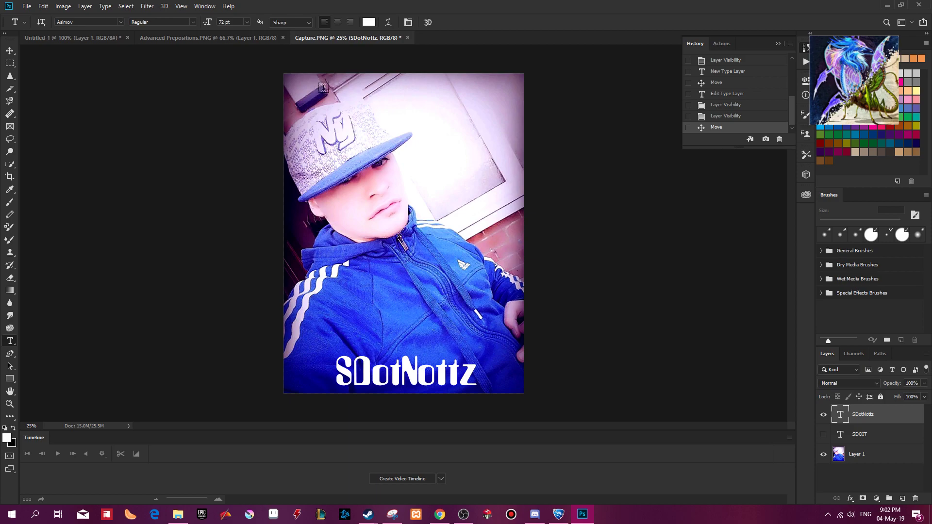
pyautogui.moveTo(291, 78); pyautogui.dragTo(517, 112)
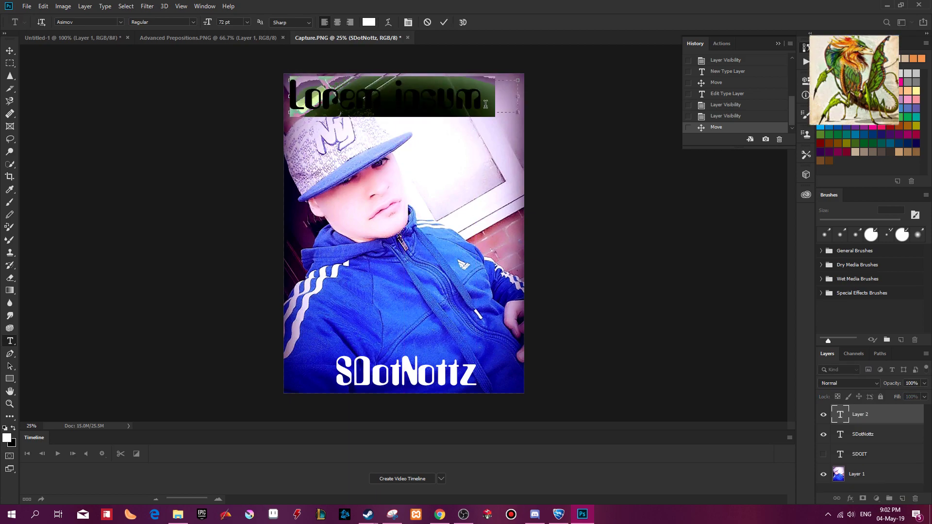
pyautogui.tripleClick(381, 105)
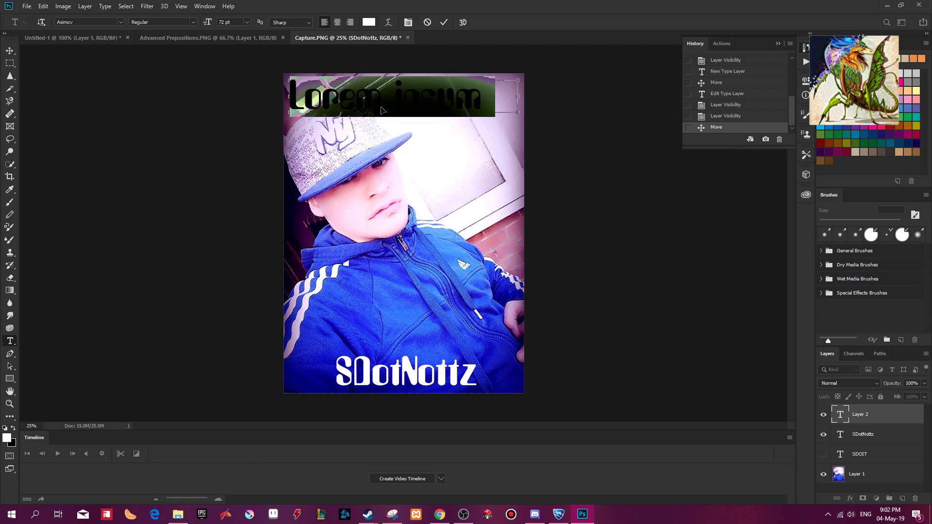
pyautogui.hotkey('ctrl', 'v')
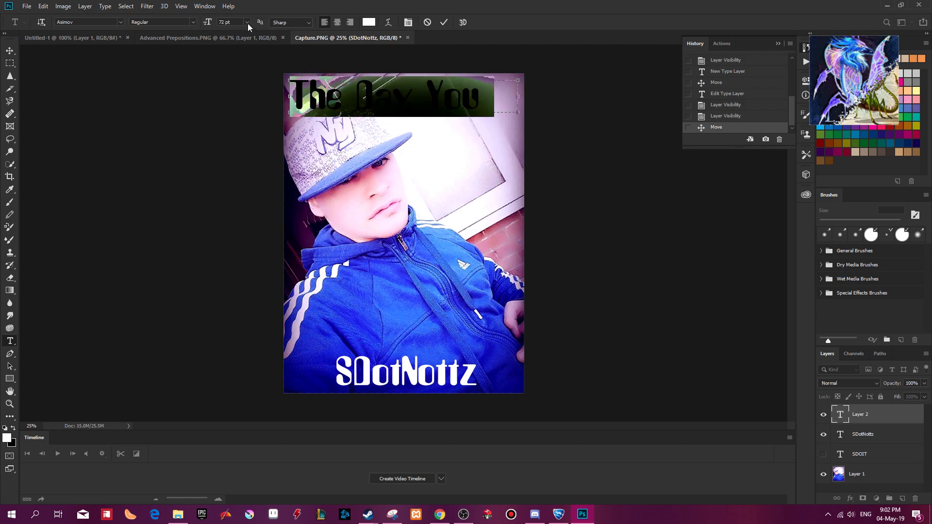
# Reduce the album title's font size to 36 pt so the whole title fits on one line.
pyautogui.click(247, 21)
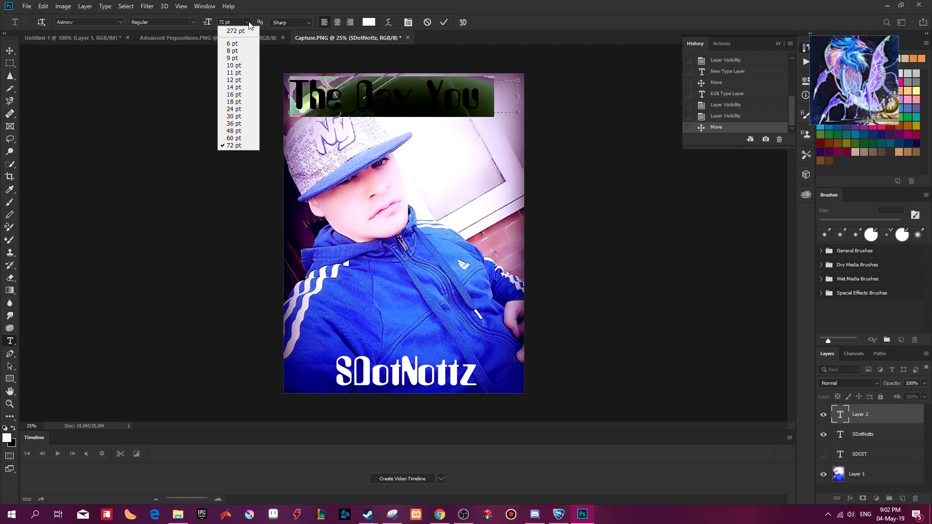
pyautogui.click(250, 139)
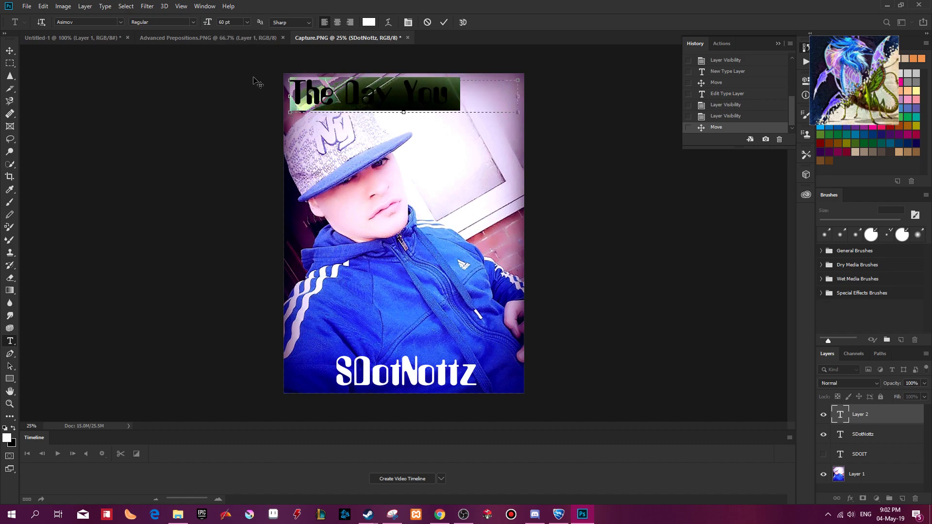
pyautogui.click(247, 22)
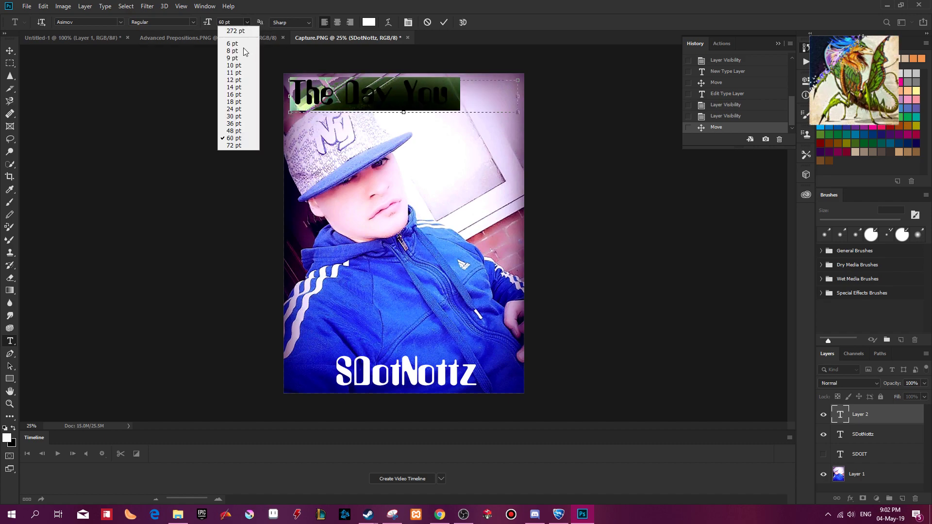
pyautogui.click(238, 131)
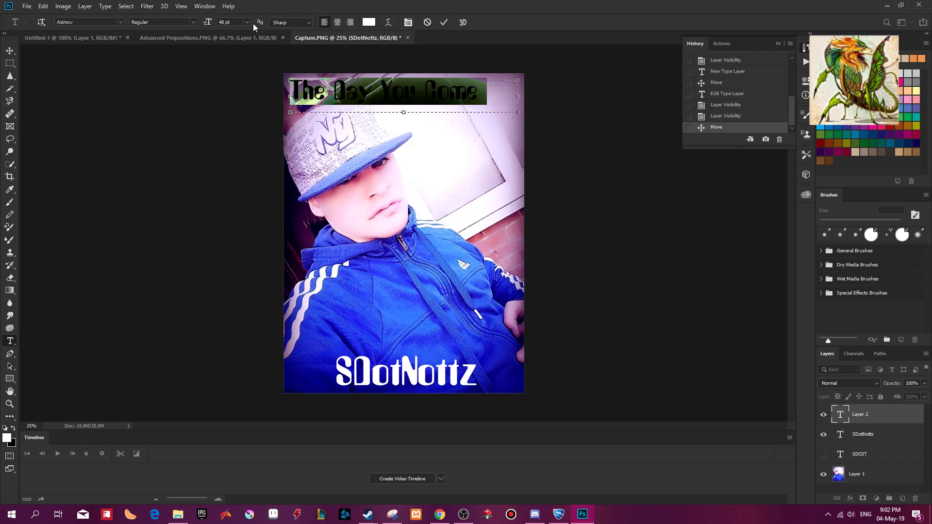
pyautogui.click(248, 21)
pyautogui.click(238, 124)
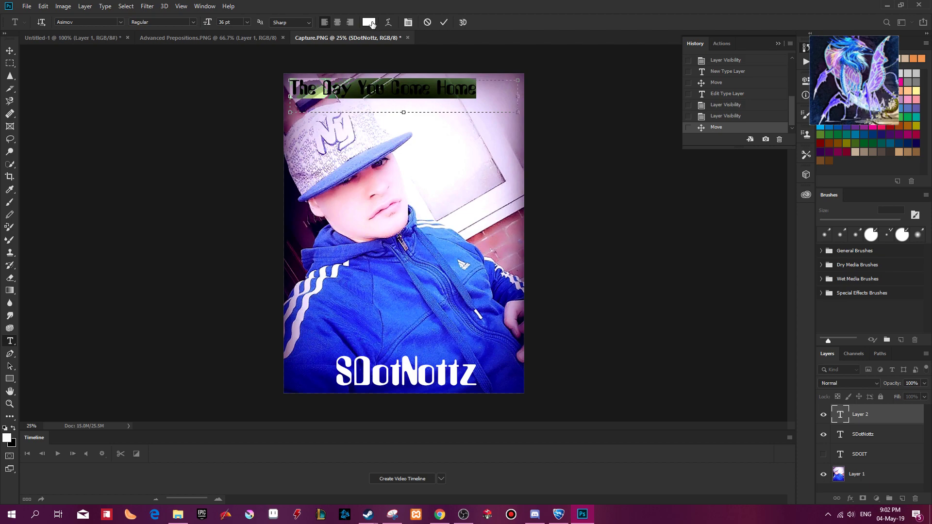
# Change the album title's text color to a bright blue.
pyautogui.click(370, 23)
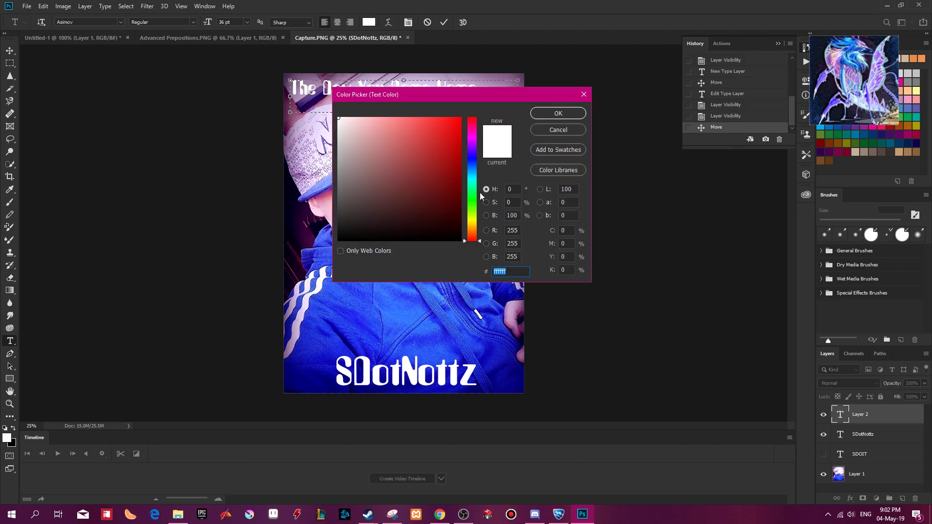
pyautogui.click(471, 157)
pyautogui.click(406, 305)
pyautogui.click(402, 310)
pyautogui.click(555, 115)
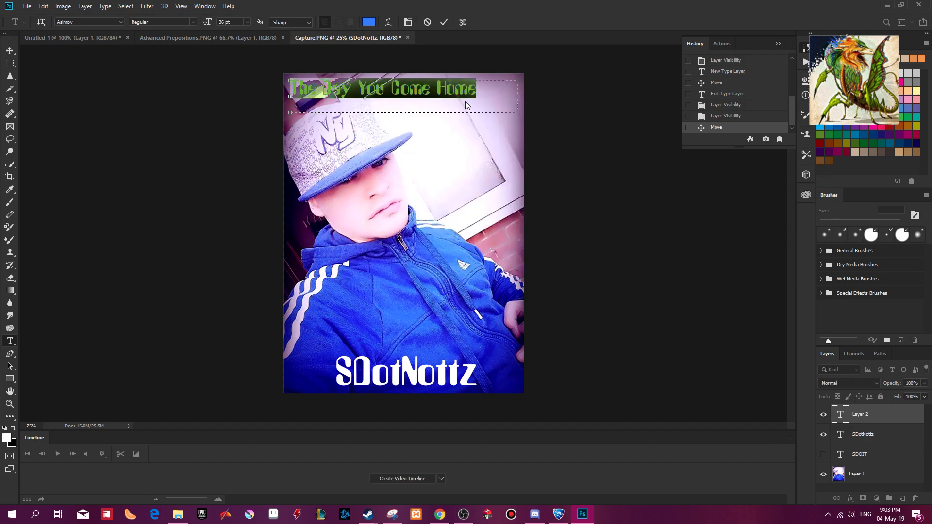
# Shift the album title slightly to the right and down along the photo's top edge, committing the text.
pyautogui.moveTo(431, 90); pyautogui.dragTo(449, 90)
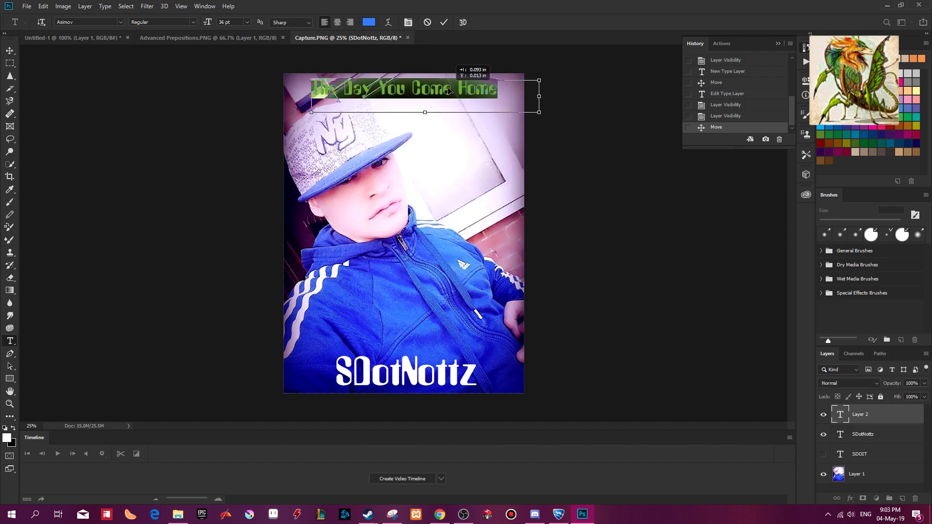
pyautogui.click(445, 22)
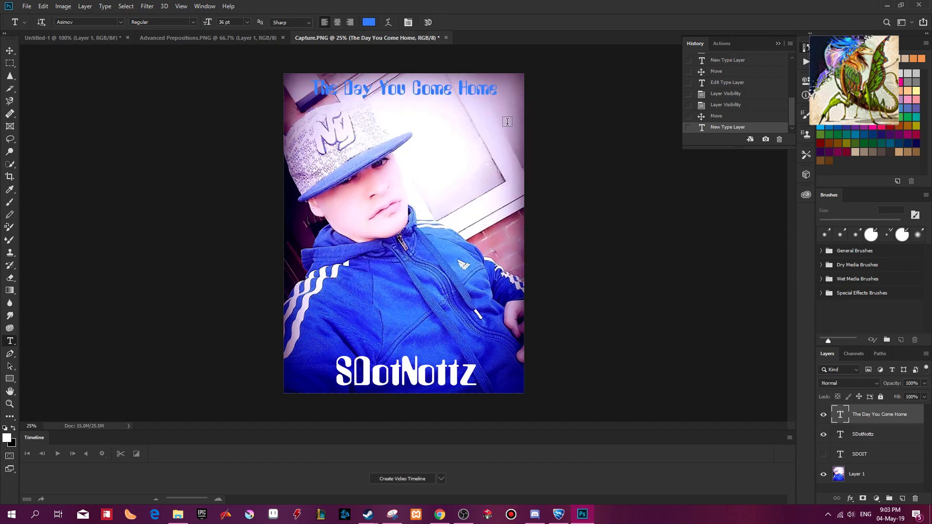
pyautogui.moveTo(437, 91); pyautogui.dragTo(434, 101)
# Scale the album title up proportionally to about 111.5% with Free Transform and reposition it over the top of the cap.
pyautogui.hotkey('ctrl', 't')
pyautogui.moveTo(535, 89); pyautogui.dragTo(550, 81)
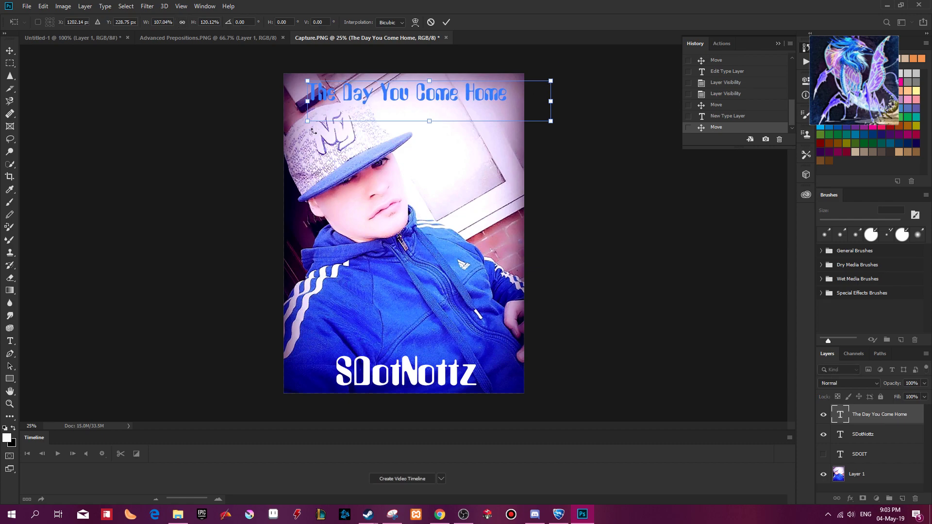
pyautogui.moveTo(310, 123); pyautogui.dragTo(297, 127)
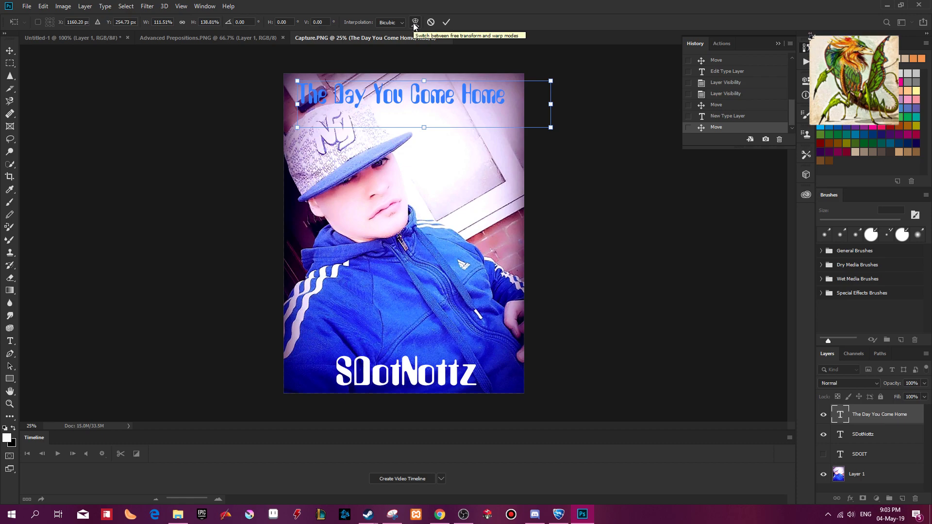
pyautogui.click(182, 22)
pyautogui.click(446, 22)
pyautogui.moveTo(454, 99); pyautogui.dragTo(456, 102)
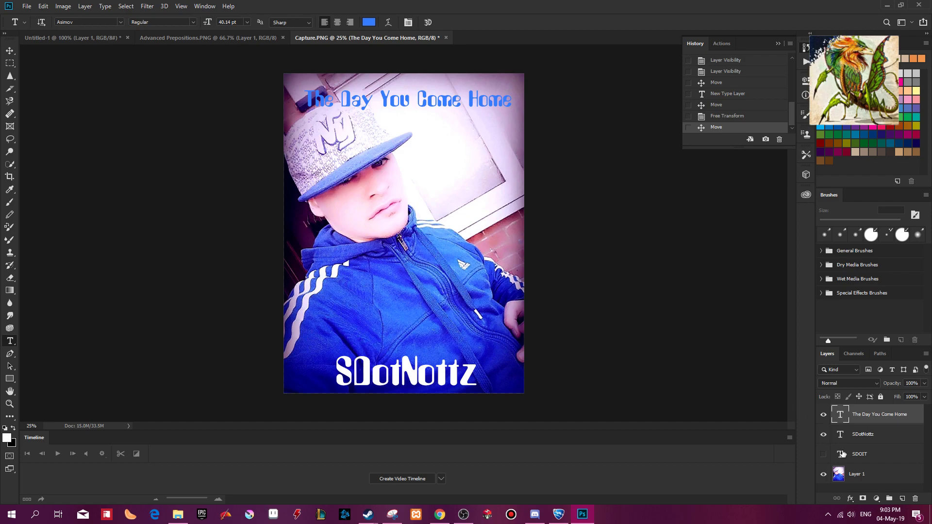
# Delete the hidden "SDOIT" text layer and save the document as WillYouComeHomeSdotNottz.psd in the Album Cover folder.
pyautogui.moveTo(914, 499); pyautogui.dragTo(916, 498)
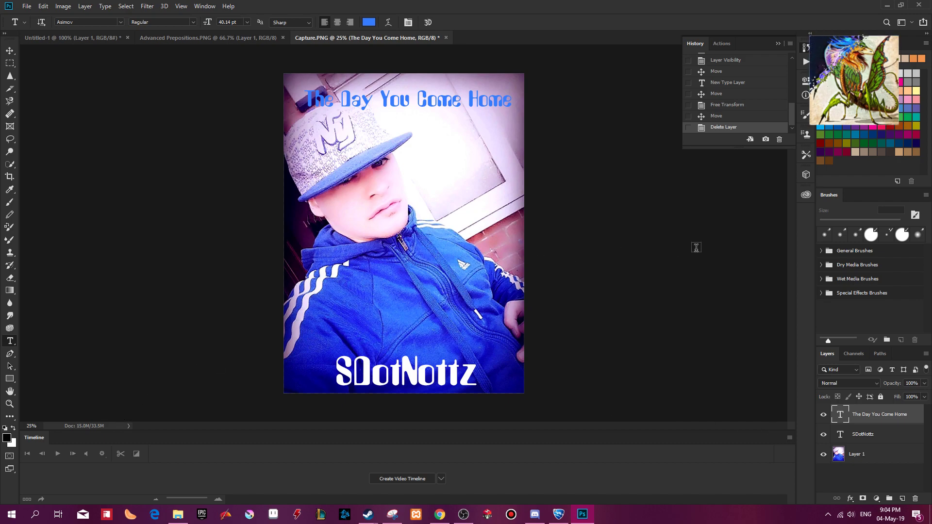
pyautogui.moveTo(579, 511)
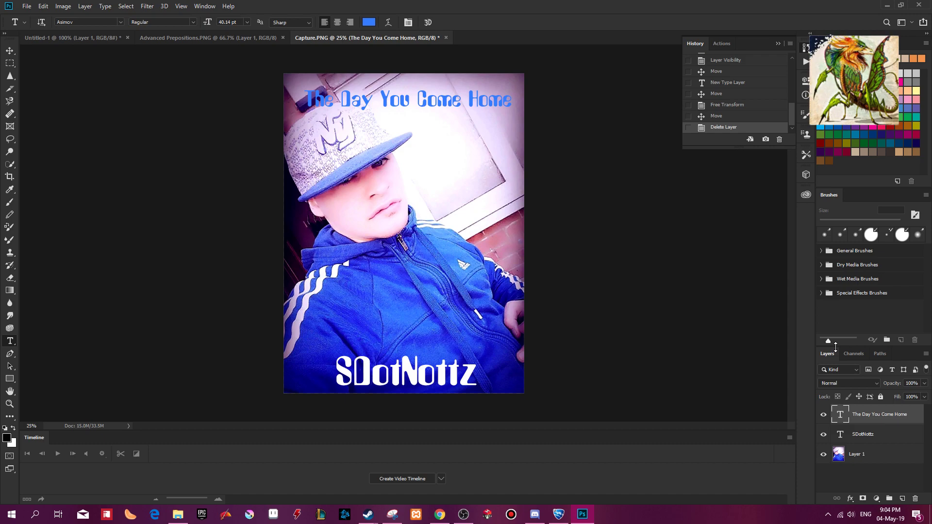
pyautogui.hotkey('ctrl', 'shift', 's')
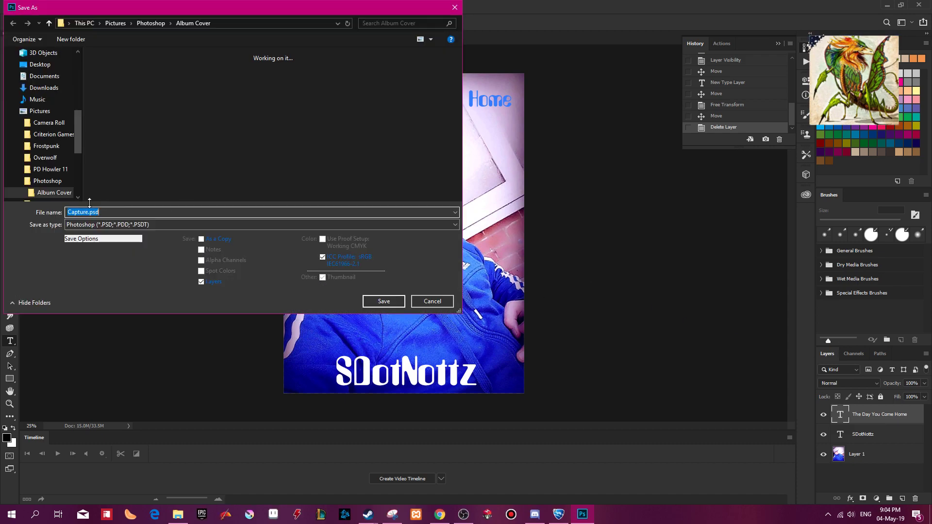
pyautogui.write('WillYouComE')
pyautogui.press('Return')
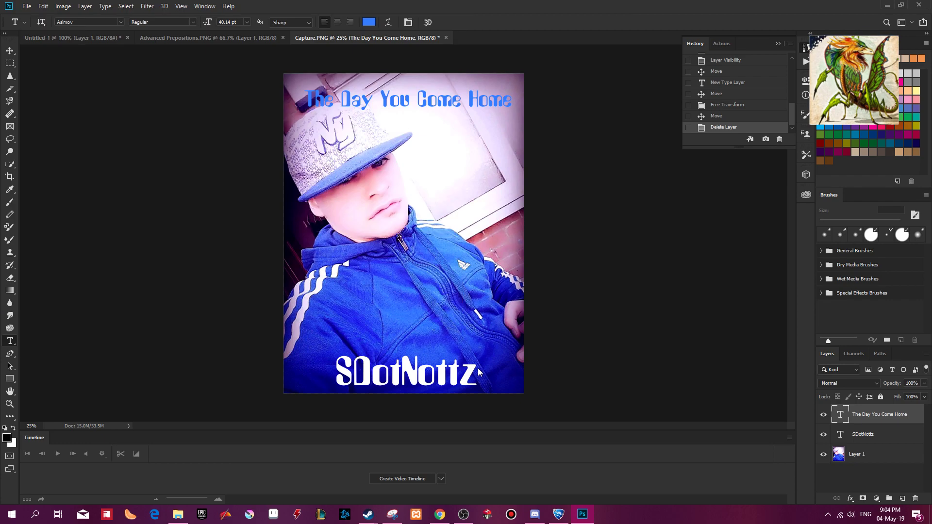
pyautogui.click(586, 144)
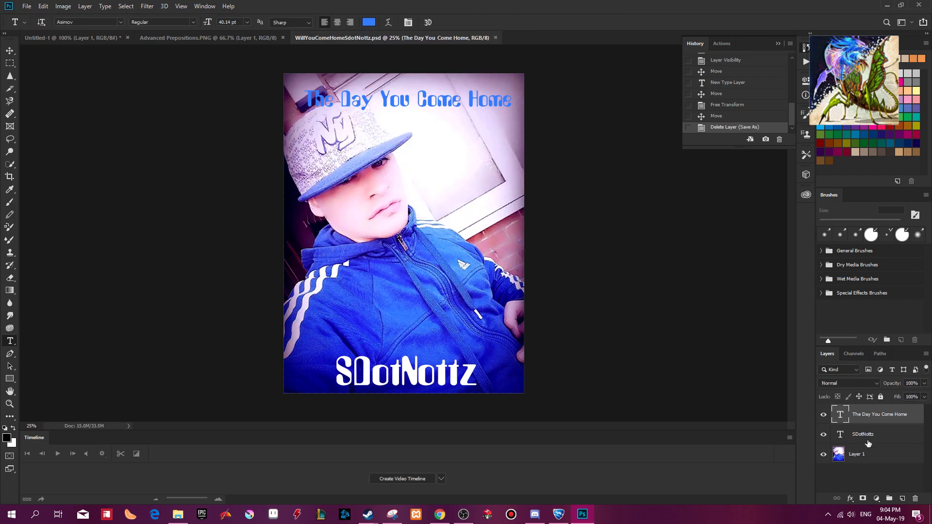
pyautogui.hotkey('shift', 'ctrl', 'e')
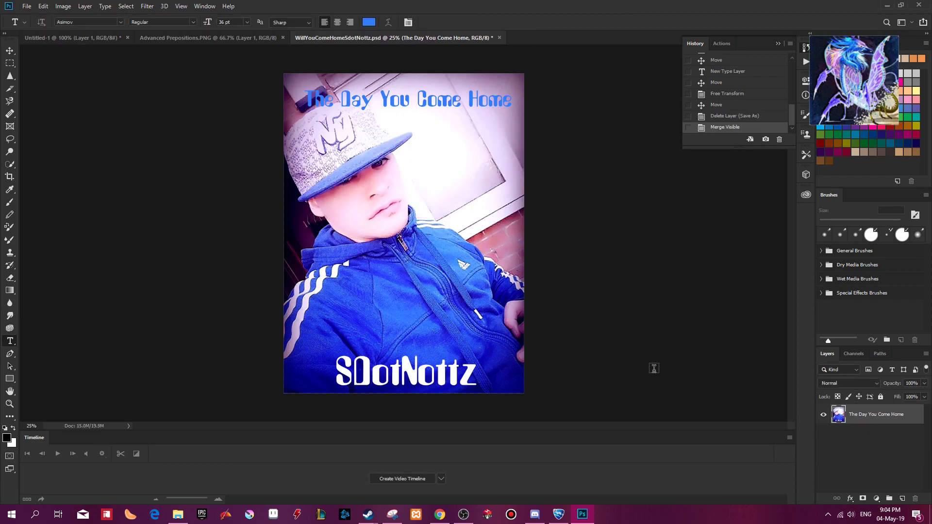
pyautogui.hotkey('shift', 'ctrl', 's')
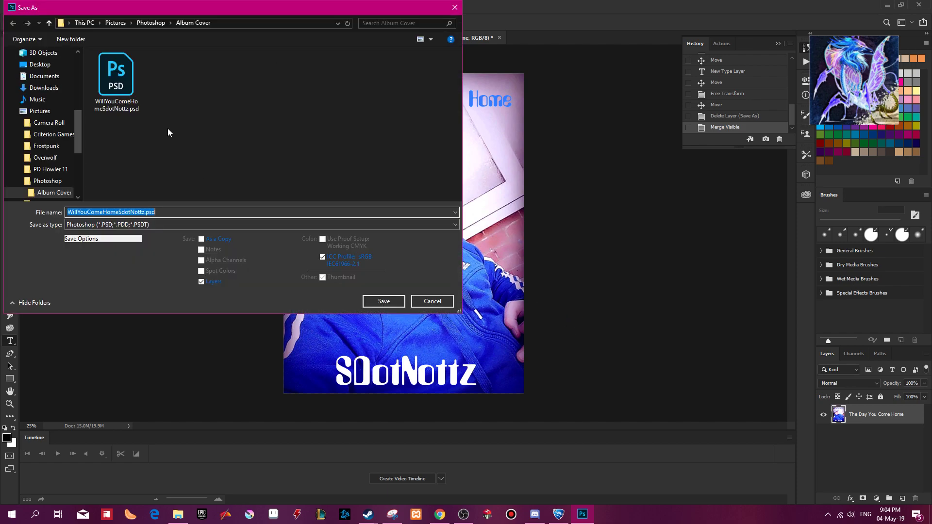
pyautogui.click(427, 302)
pyautogui.hotkey('ctrl', 'z')
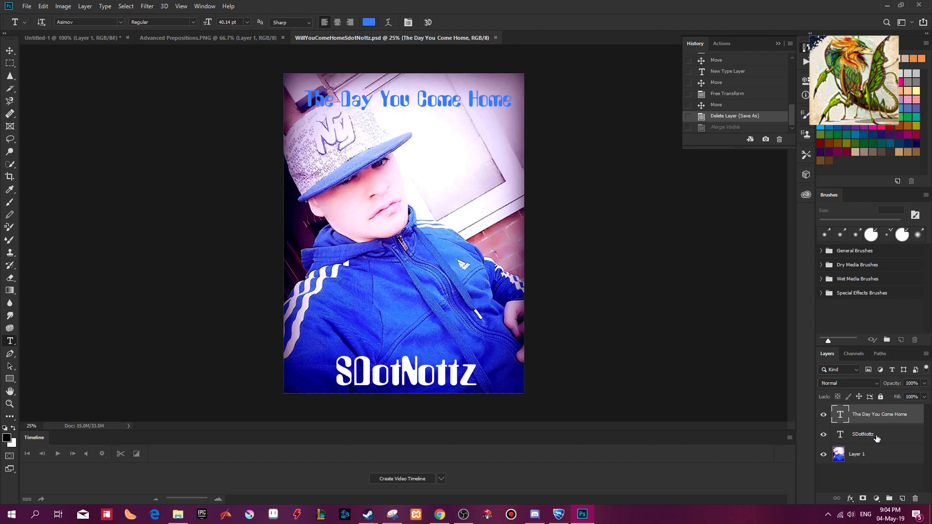
# Open the blending options of the stage name text layer and enable Bevel & Emboss without Contour.
pyautogui.click(877, 438)
pyautogui.rightClick(913, 434)
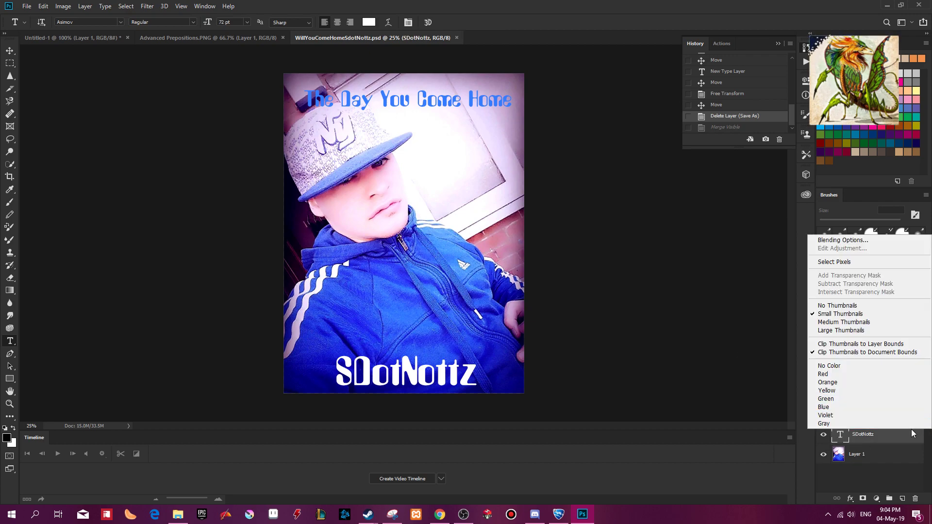
pyautogui.click(857, 233)
pyautogui.rightClick(857, 437)
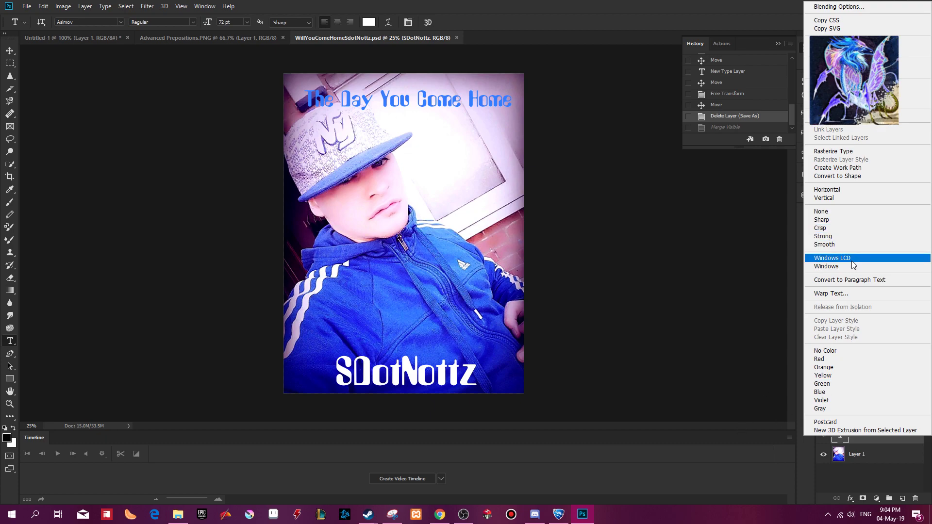
pyautogui.click(865, 8)
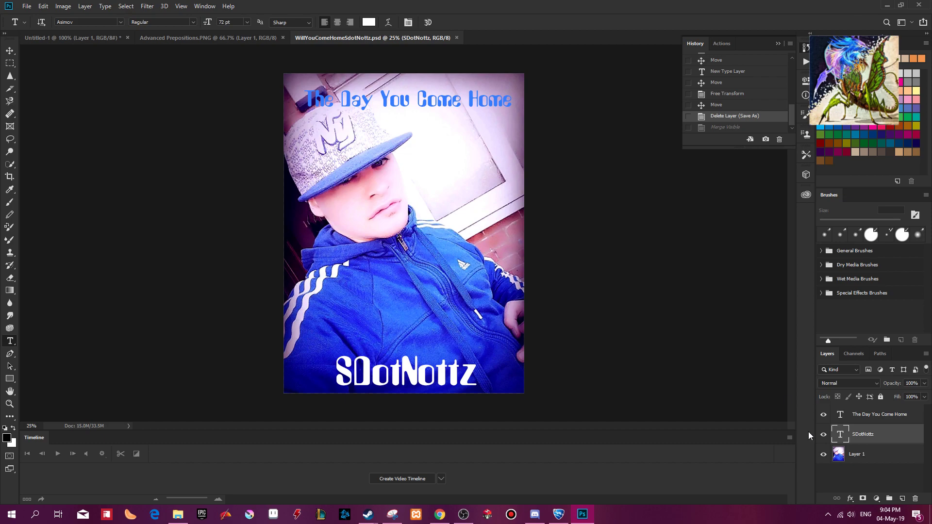
pyautogui.moveTo(468, 89); pyautogui.dragTo(695, 168)
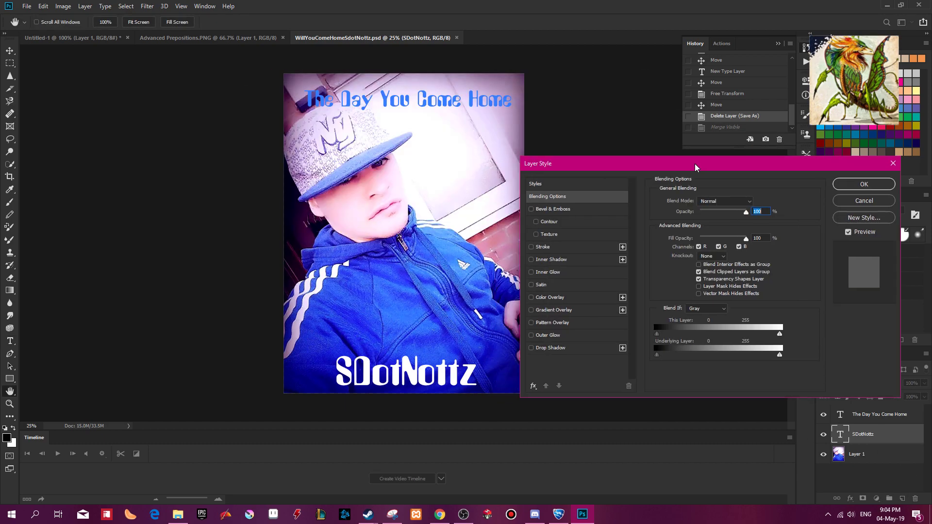
pyautogui.click(532, 210)
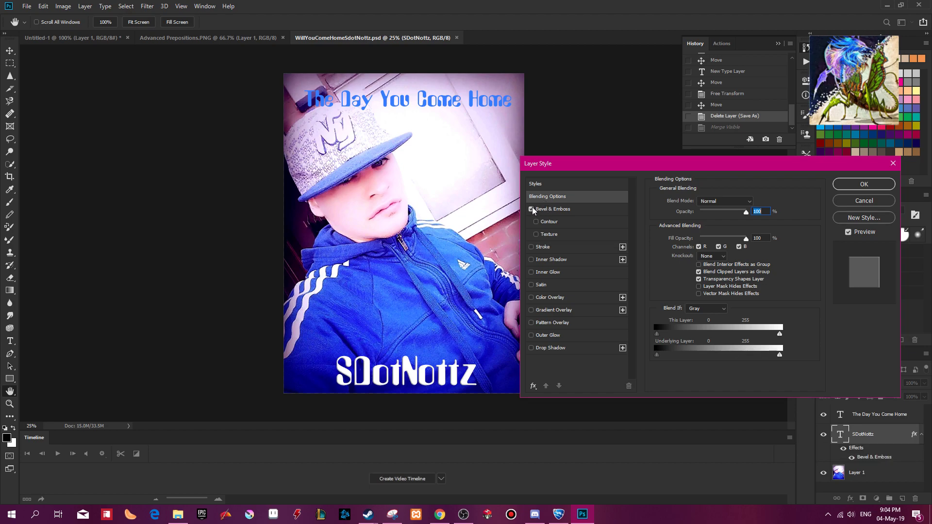
pyautogui.click(537, 223)
pyautogui.click(537, 222)
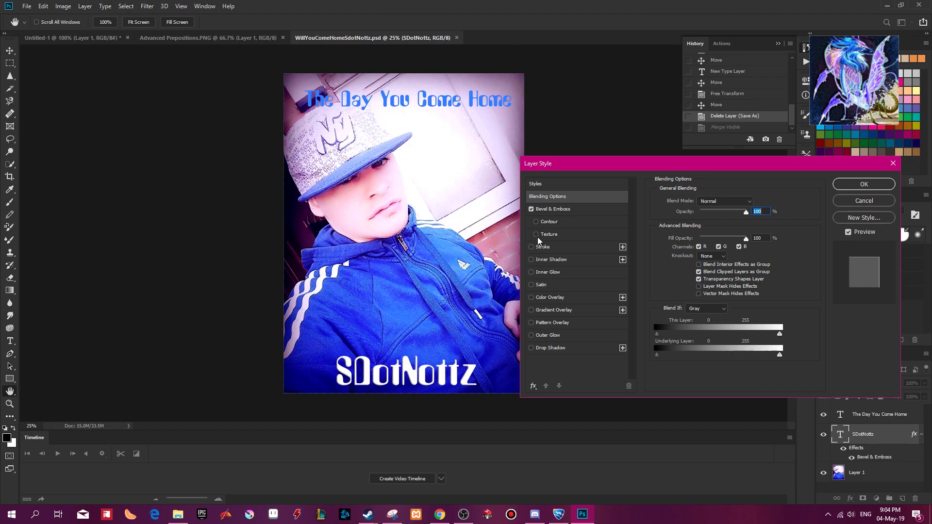
# Add a 2 px Stroke to the stage name text, apply it, and reopen that layer's blending options.
pyautogui.click(531, 247)
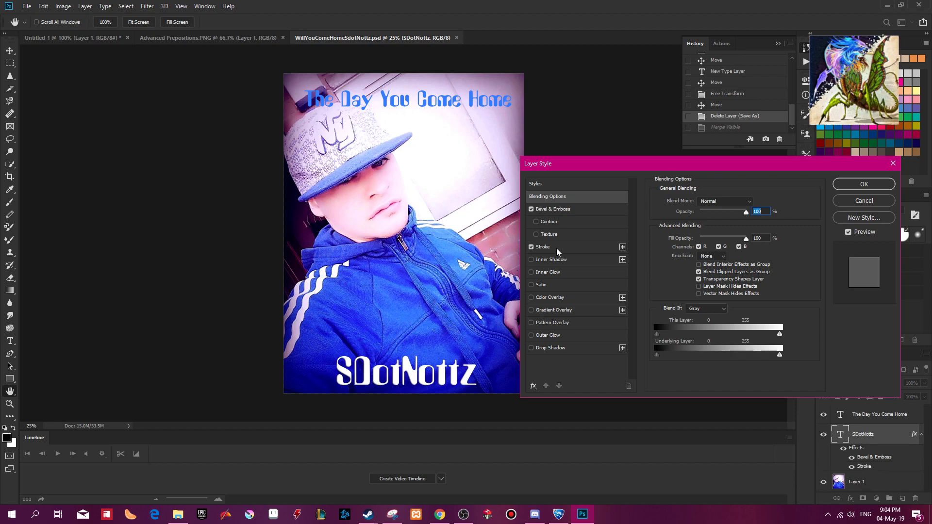
pyautogui.click(551, 248)
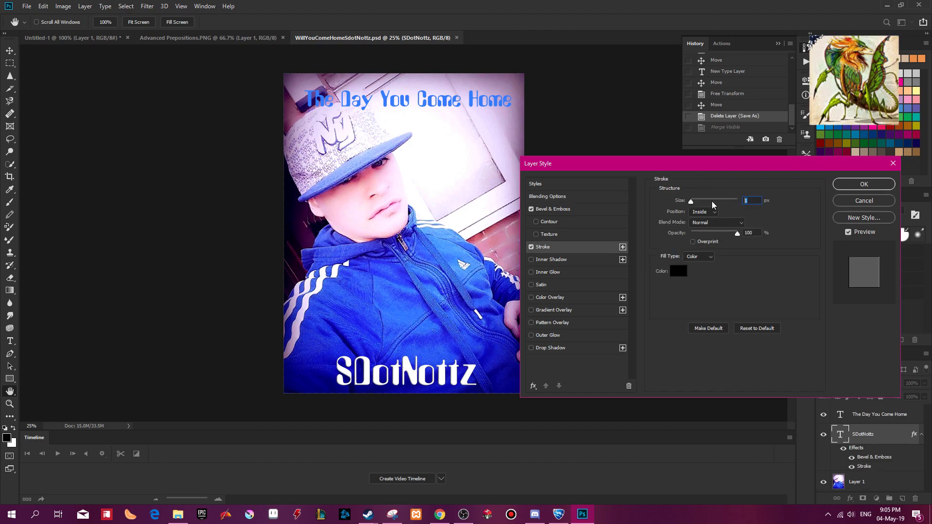
pyautogui.write('2')
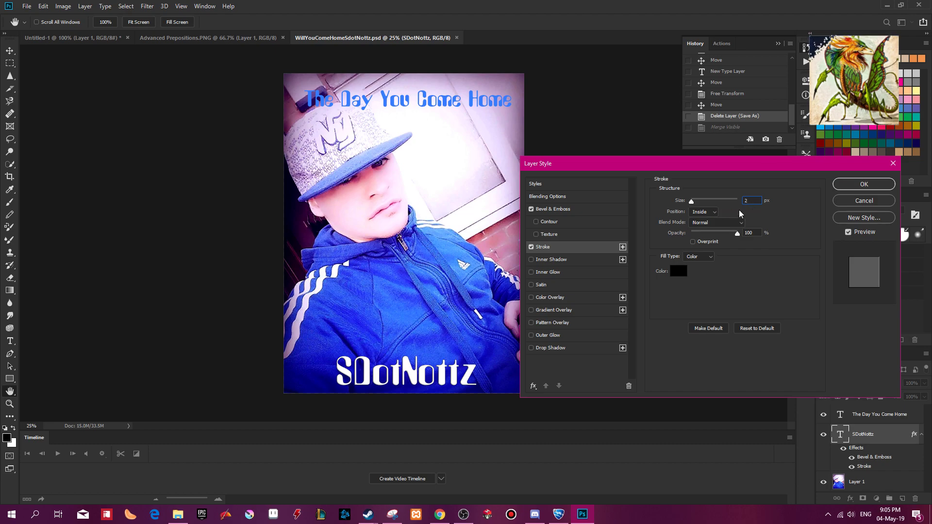
pyautogui.press('Return')
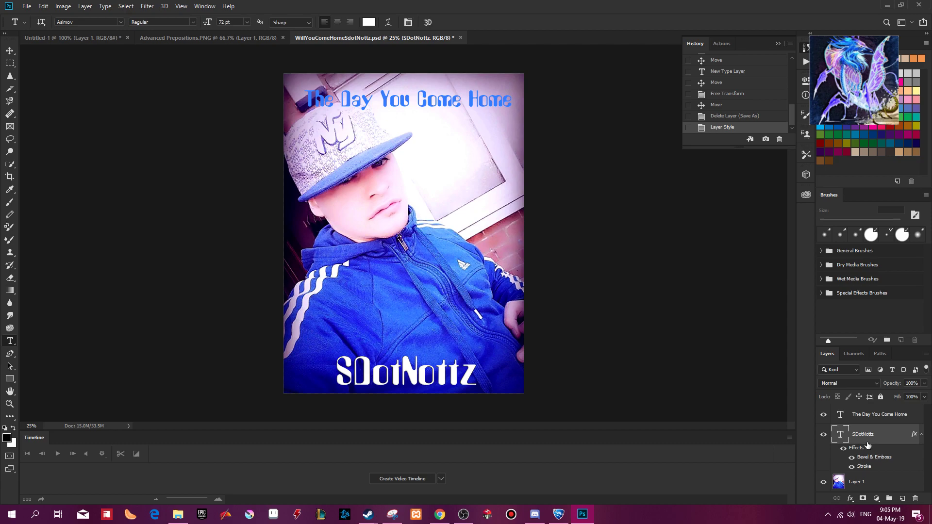
pyautogui.doubleClick(867, 446)
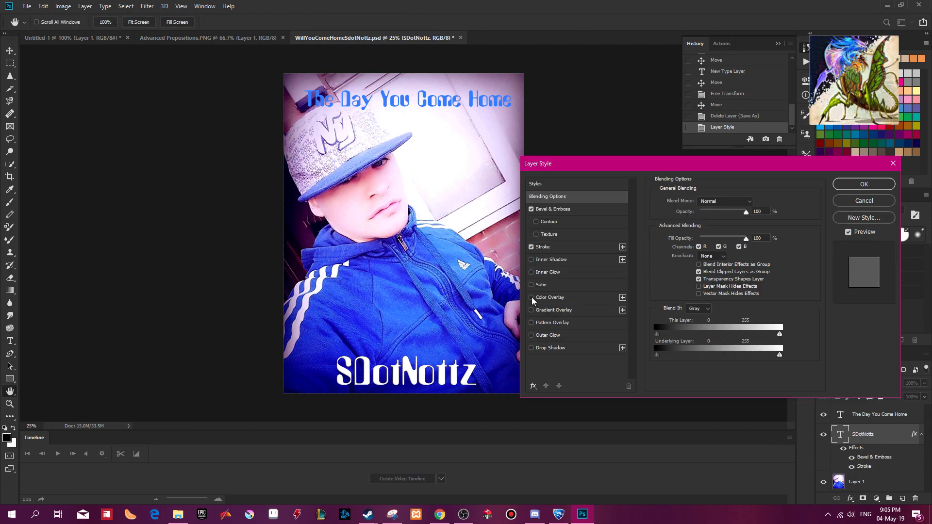
# Try out the Color Overlay, Gradient Overlay and Satin effects on the stage name text.
pyautogui.click(532, 298)
pyautogui.click(531, 298)
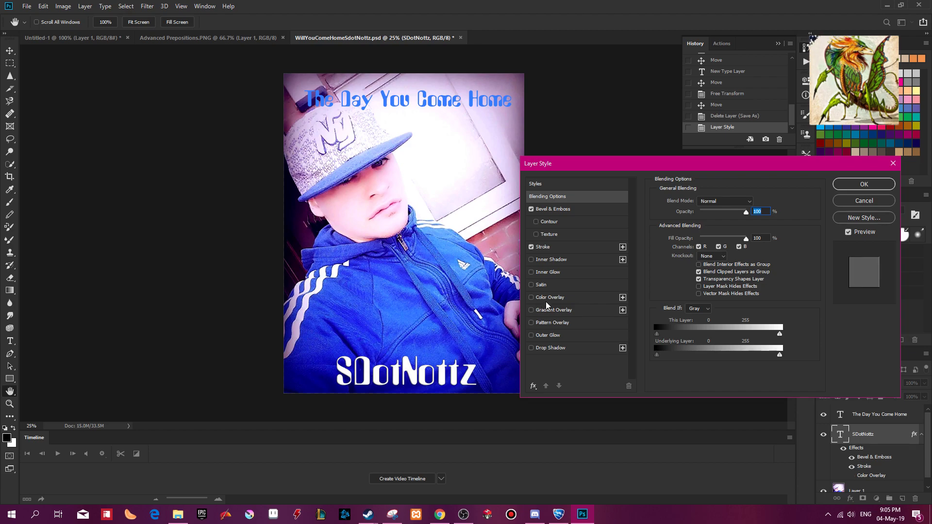
pyautogui.click(532, 311)
pyautogui.click(553, 311)
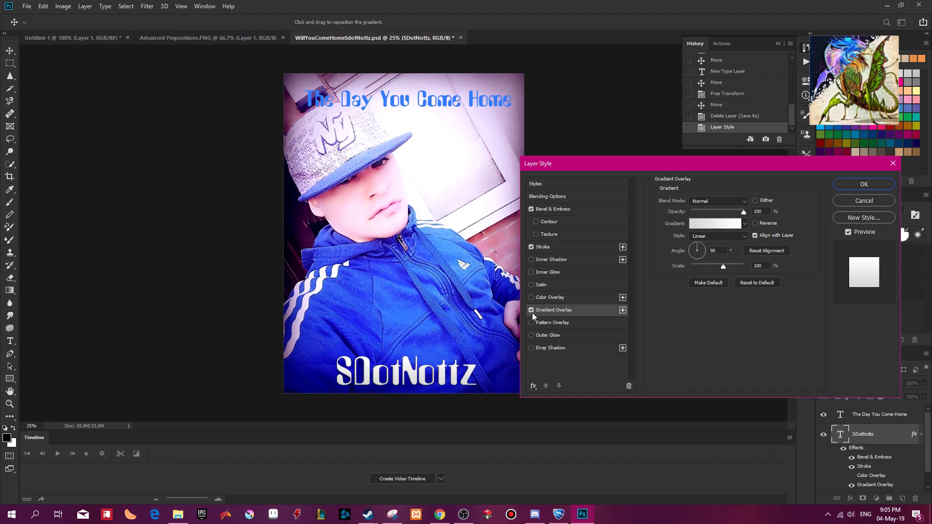
pyautogui.click(531, 310)
pyautogui.click(553, 314)
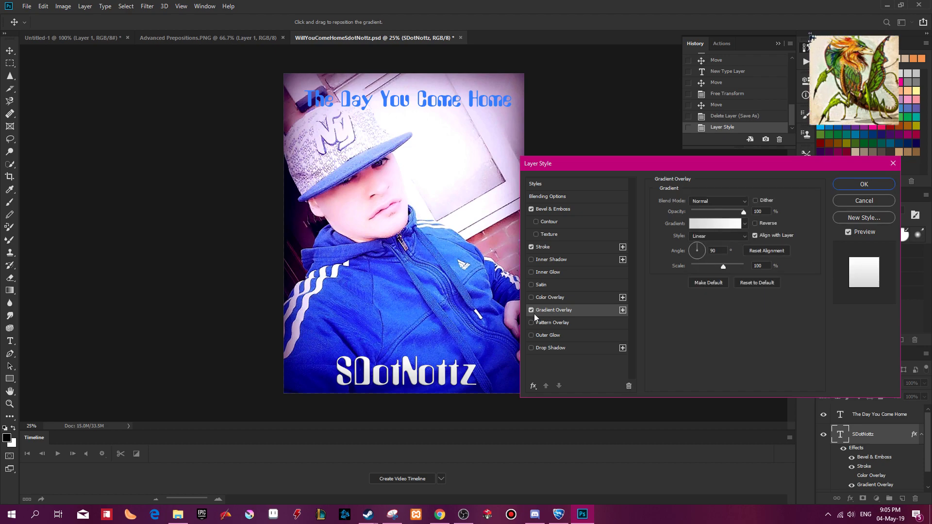
pyautogui.click(533, 310)
pyautogui.click(532, 285)
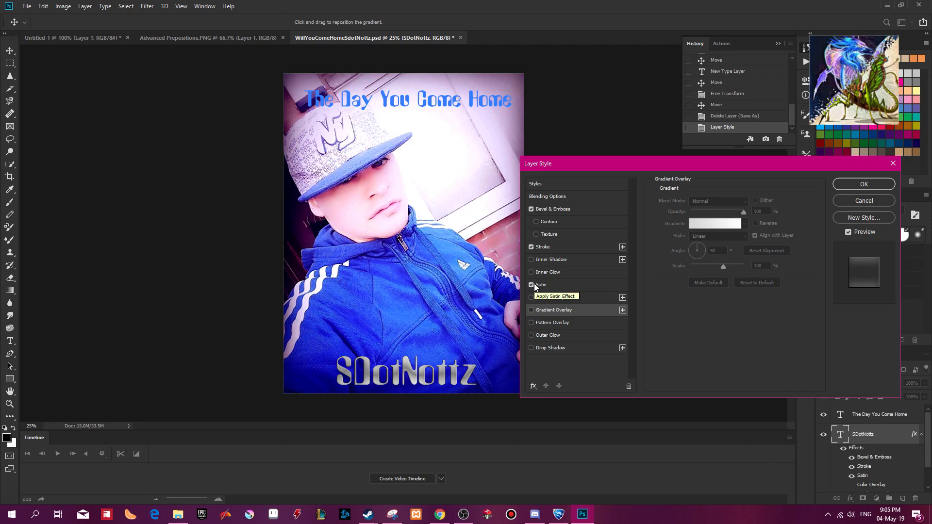
pyautogui.click(535, 286)
# Enable Inner Shadow and Inner Glow on the stage name, giving the glow the Blue, Red, Yellow gradient preset.
pyautogui.click(533, 261)
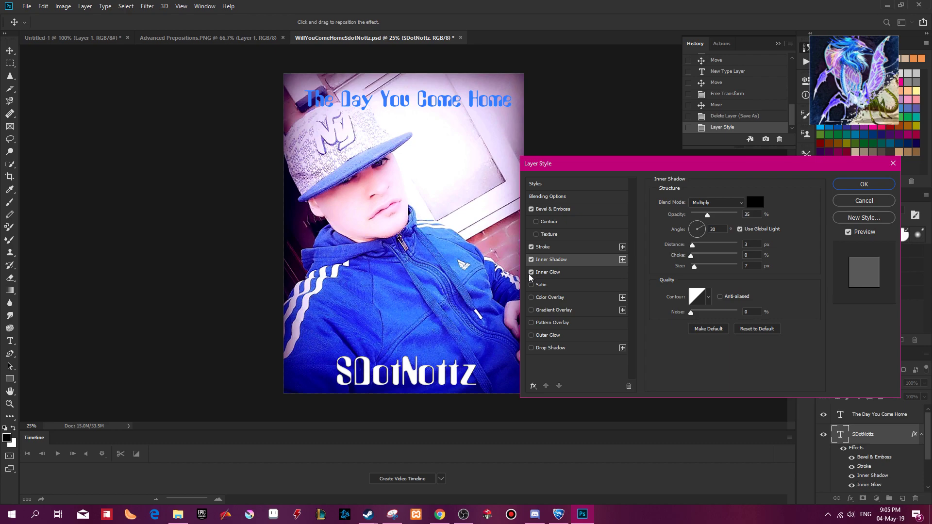
pyautogui.click(563, 272)
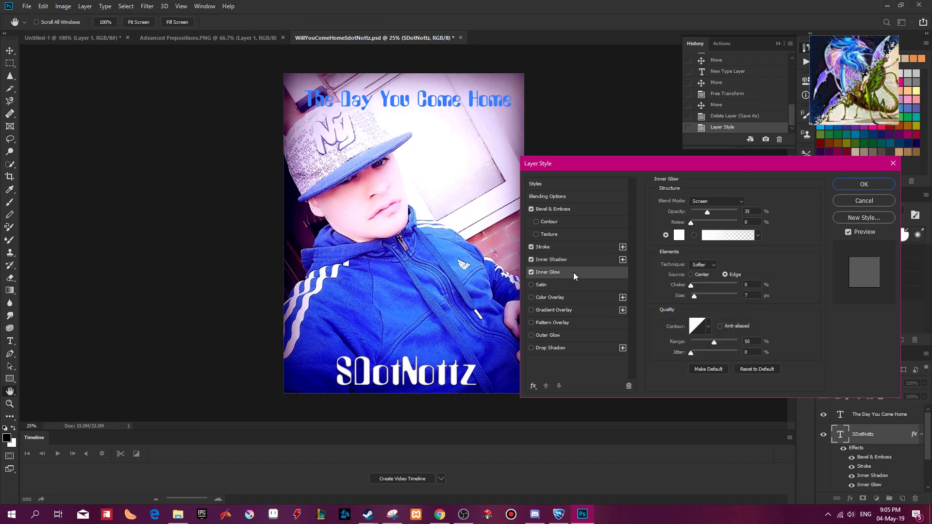
pyautogui.click(727, 236)
pyautogui.click(448, 108)
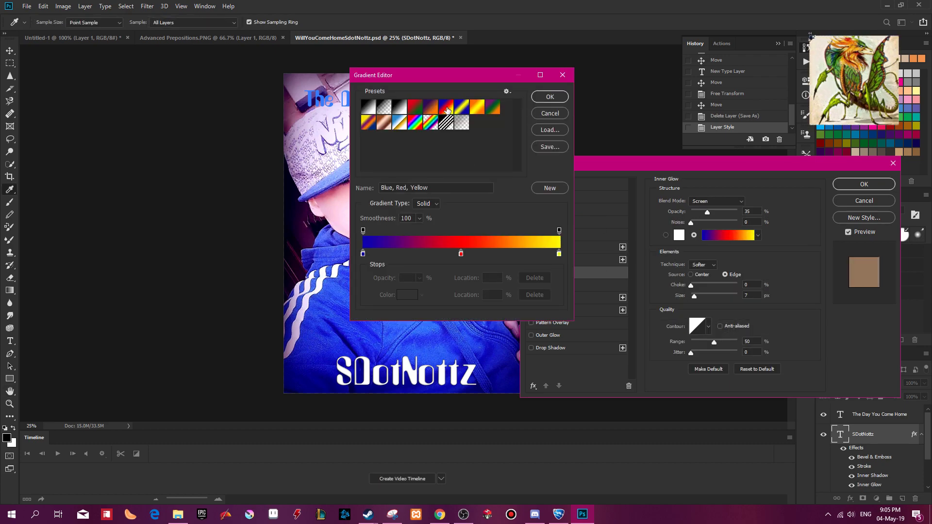
pyautogui.click(550, 97)
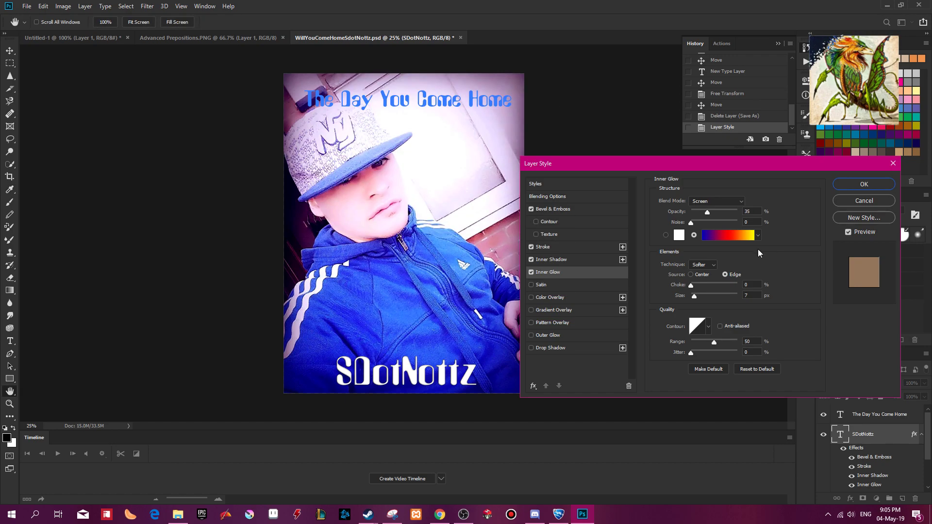
# Set the stage name's Inner Glow to 59% opacity with Normal blend mode and apply the layer style.
pyautogui.moveTo(708, 212); pyautogui.dragTo(741, 212)
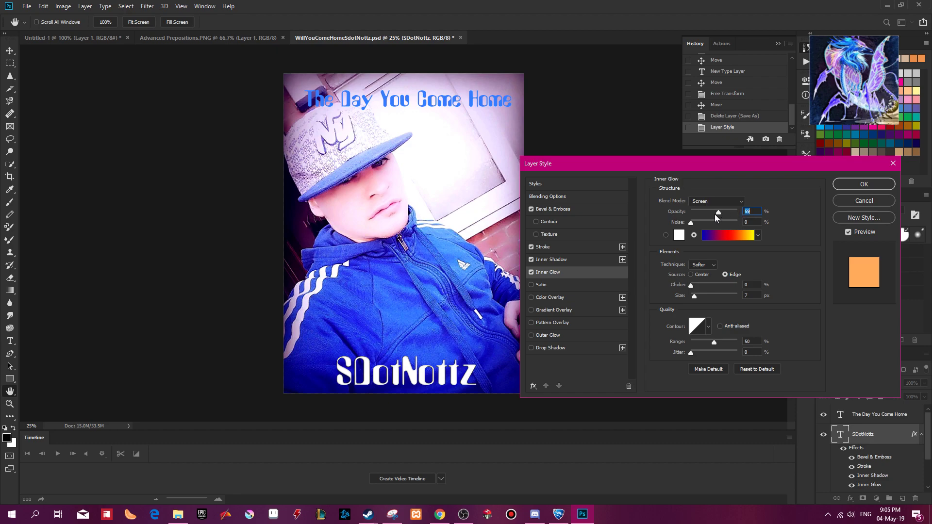
pyautogui.click(724, 204)
pyautogui.click(728, 210)
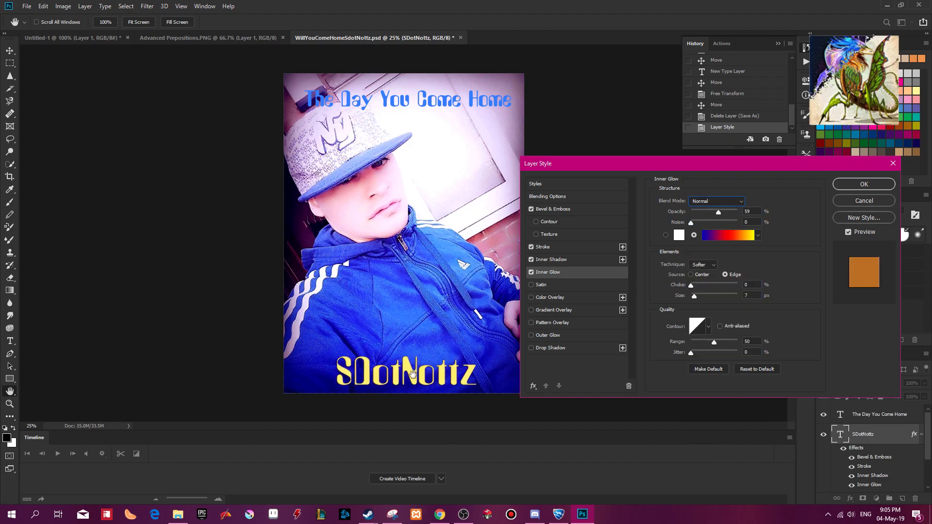
pyautogui.click(864, 184)
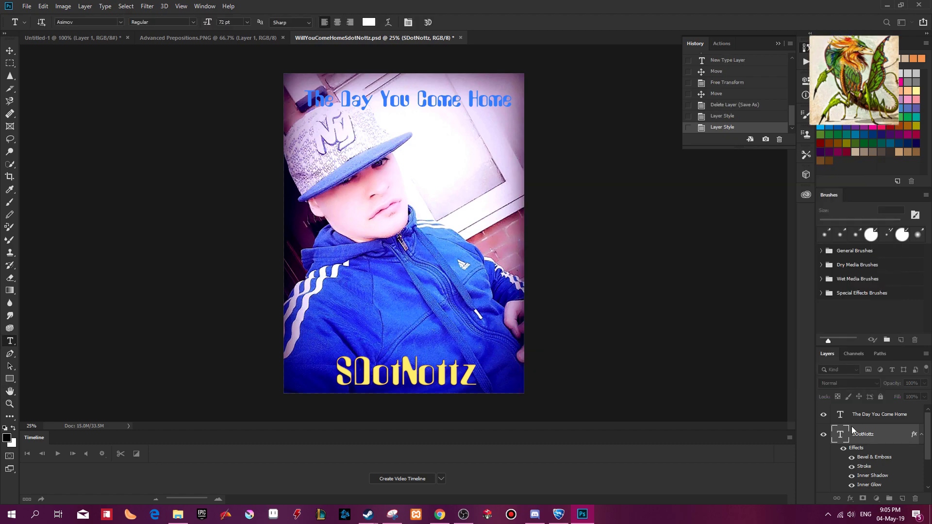
# Copy the stage name's layer style onto the album title text and shift the title slightly to the right.
pyautogui.rightClick(862, 452)
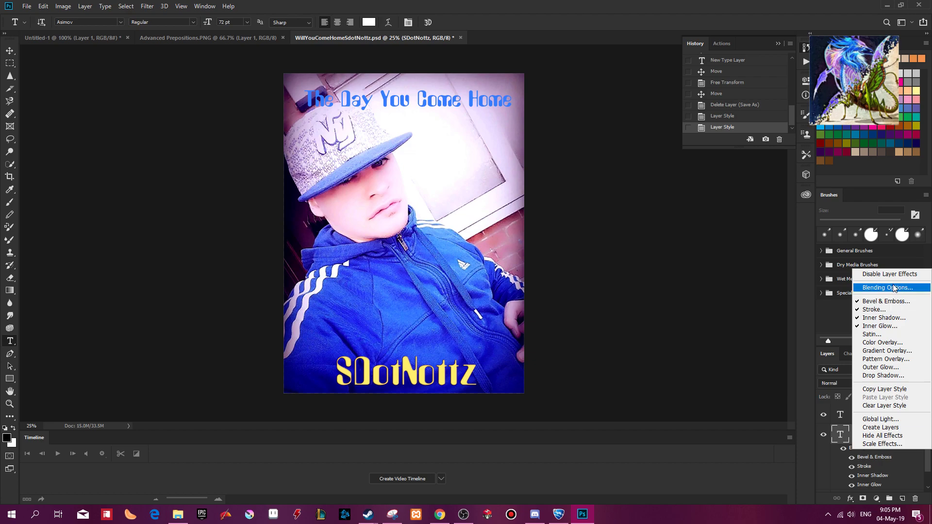
pyautogui.click(903, 392)
pyautogui.rightClick(864, 416)
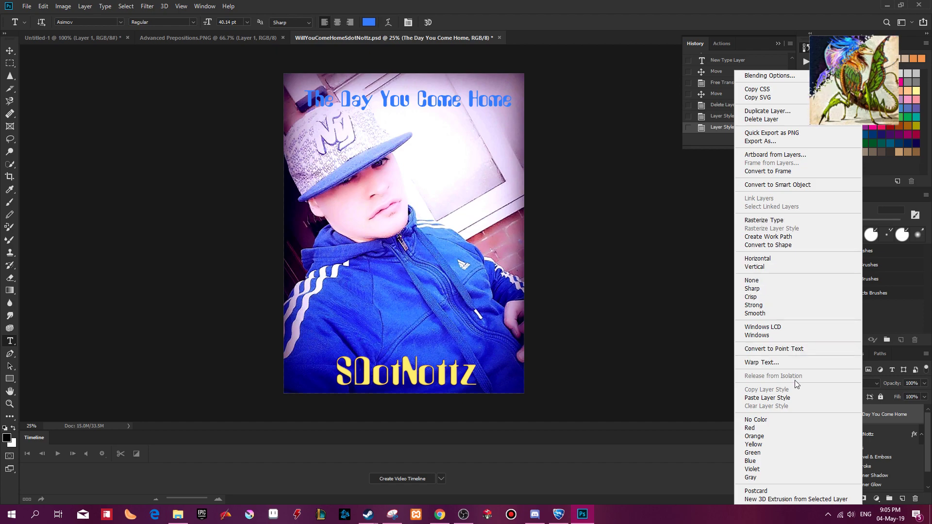
pyautogui.click(795, 397)
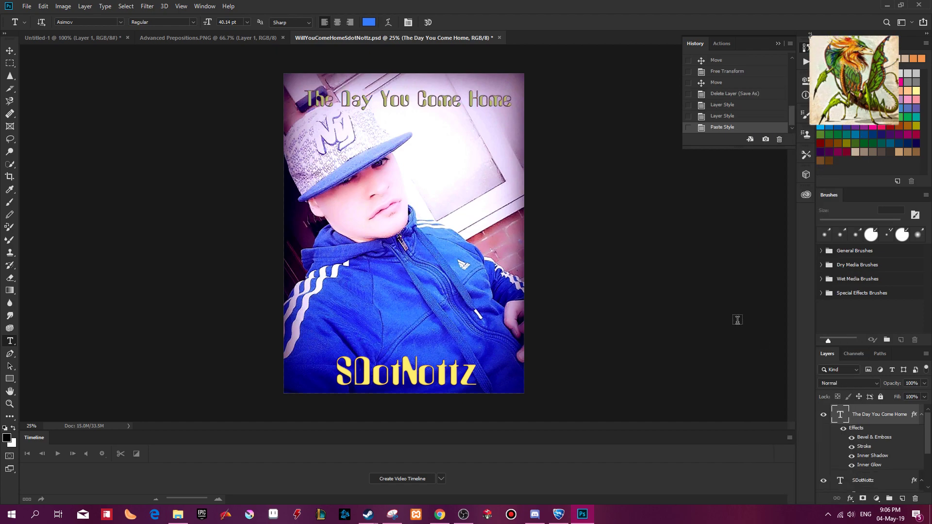
pyautogui.moveTo(431, 104); pyautogui.dragTo(436, 104)
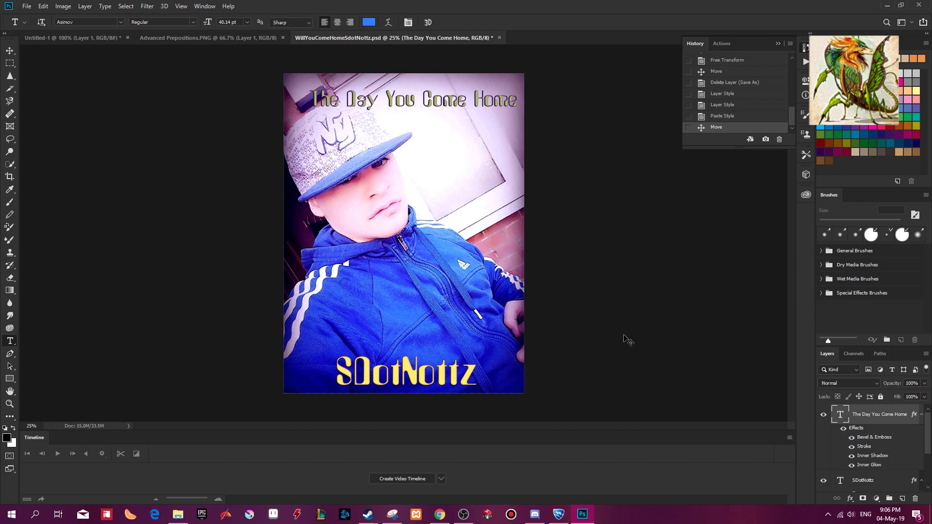
# Save the layered document as WillYouComeHomeSdotNottz2.psd in the Album Cover folder.
pyautogui.hotkey('ctrl', 'shift', 's')
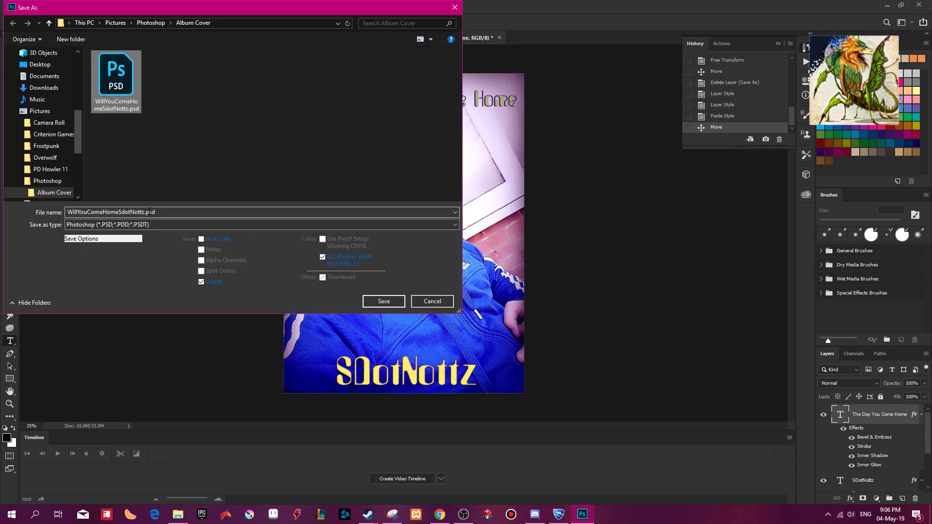
pyautogui.click(385, 302)
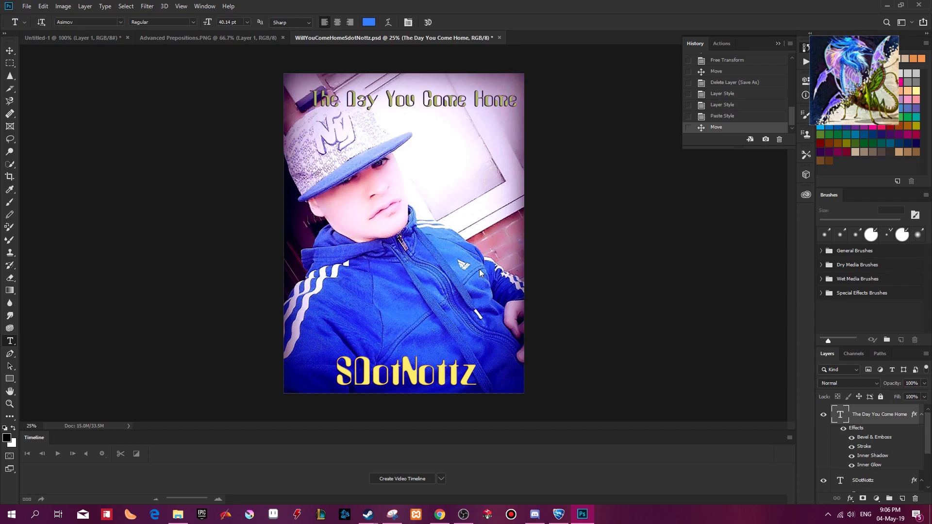
pyautogui.click(571, 144)
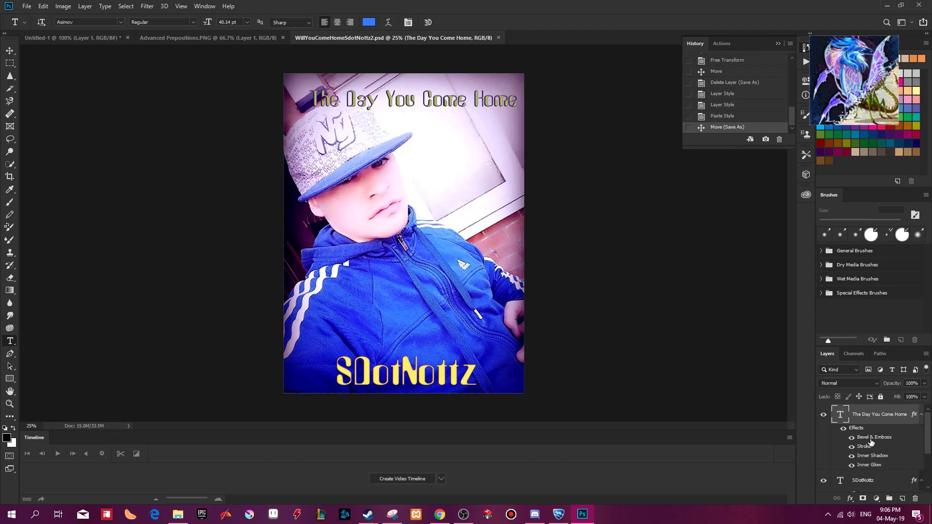
# Merge the visible layers and save the cover as a PNG in the Album Cover folder with the Large file size option.
pyautogui.hotkey('ctrl', 'shift', 'e')
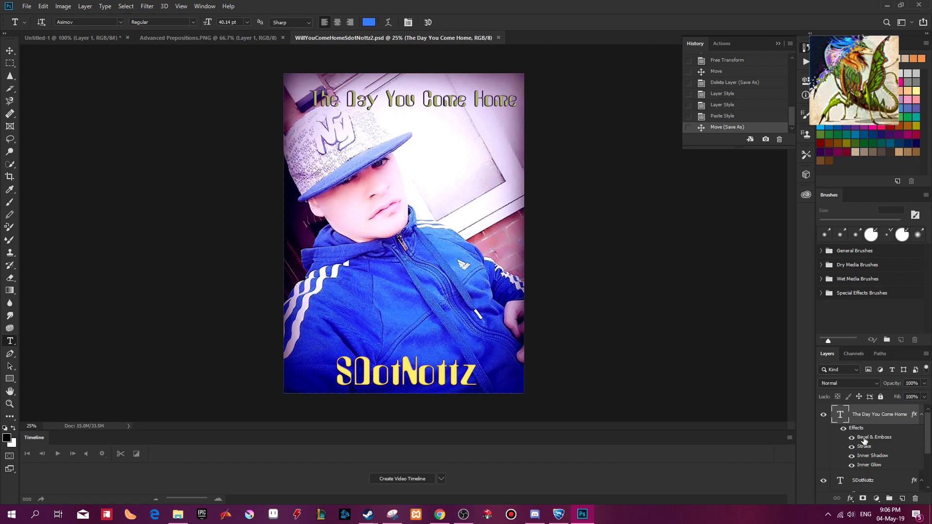
pyautogui.hotkey('ctrl', 'shift', 's')
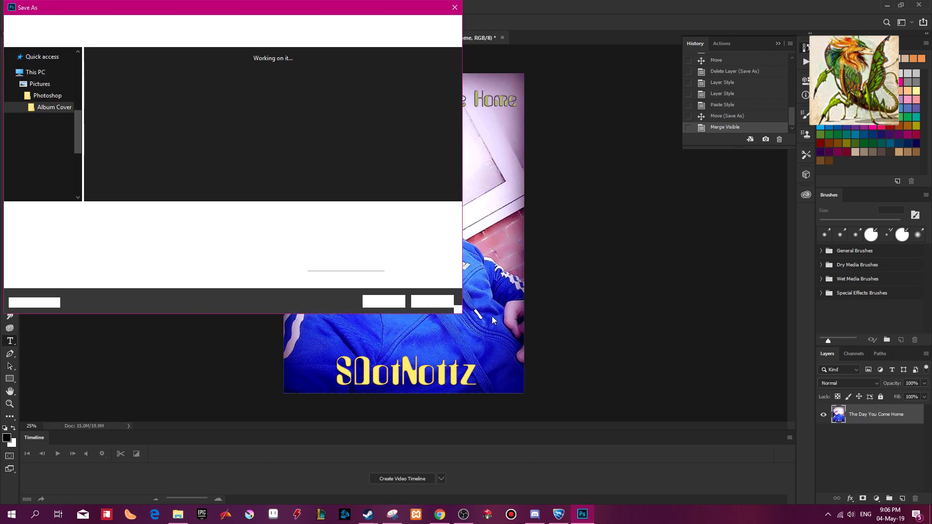
pyautogui.click(302, 225)
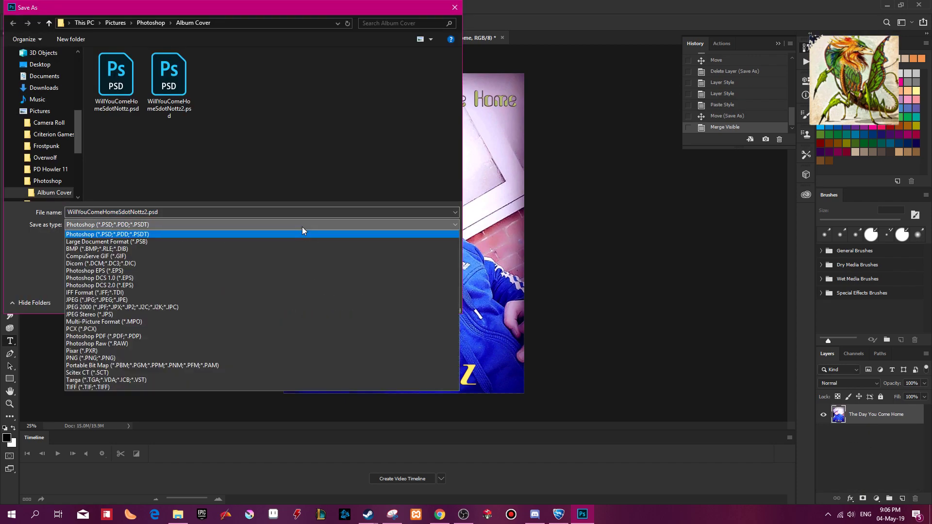
pyautogui.click(211, 301)
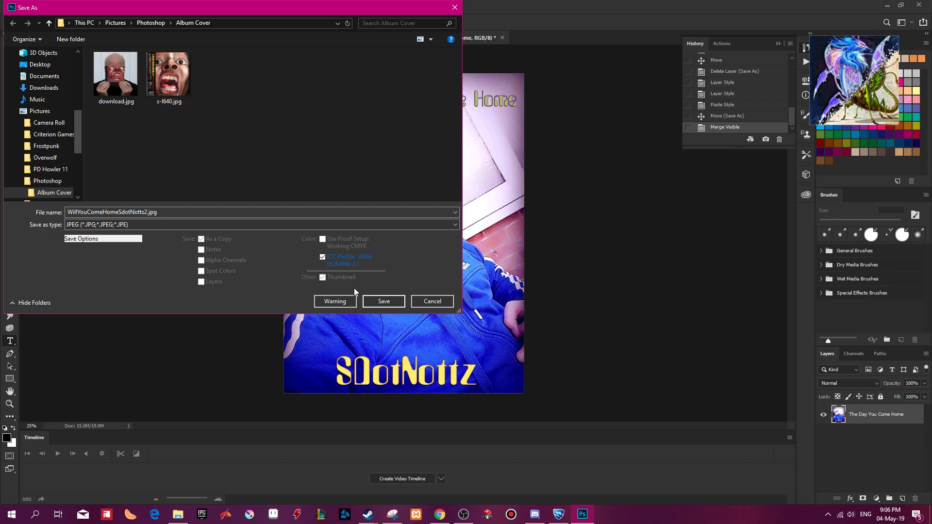
pyautogui.click(284, 225)
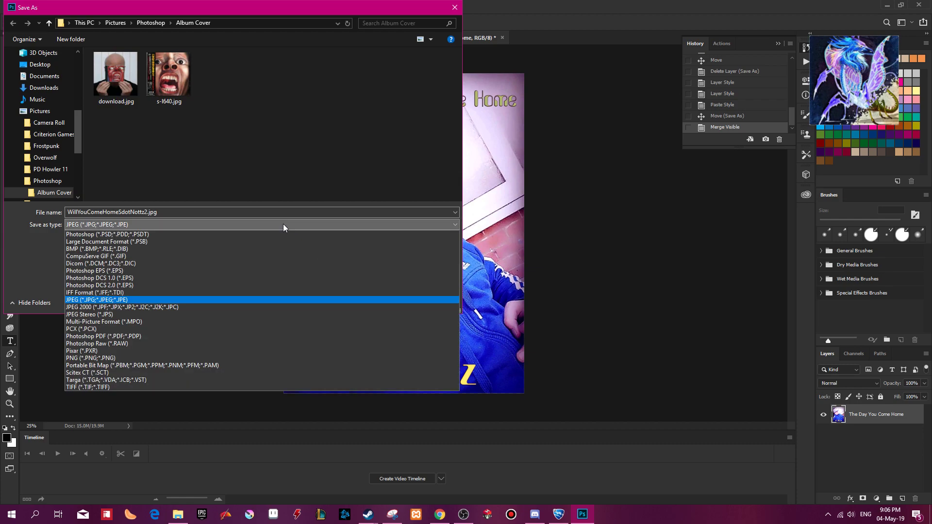
pyautogui.click(149, 357)
pyautogui.click(398, 301)
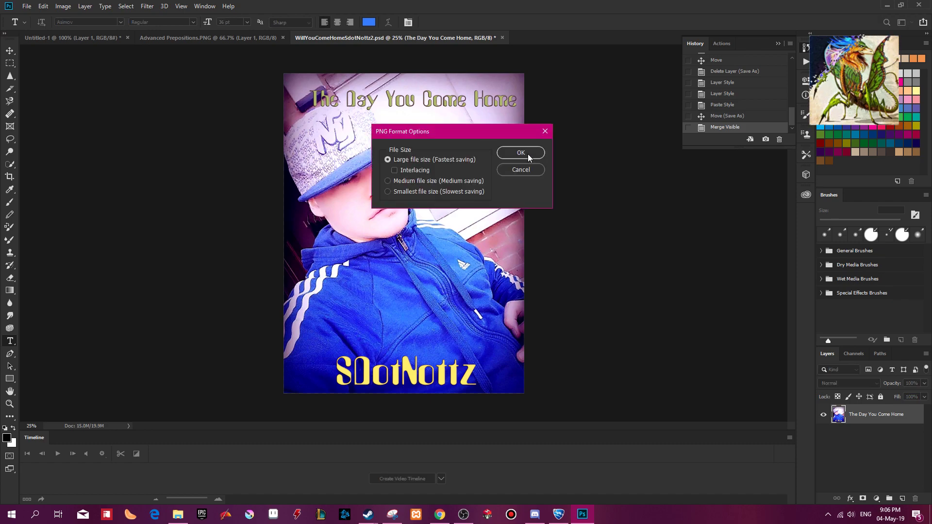
pyautogui.click(528, 153)
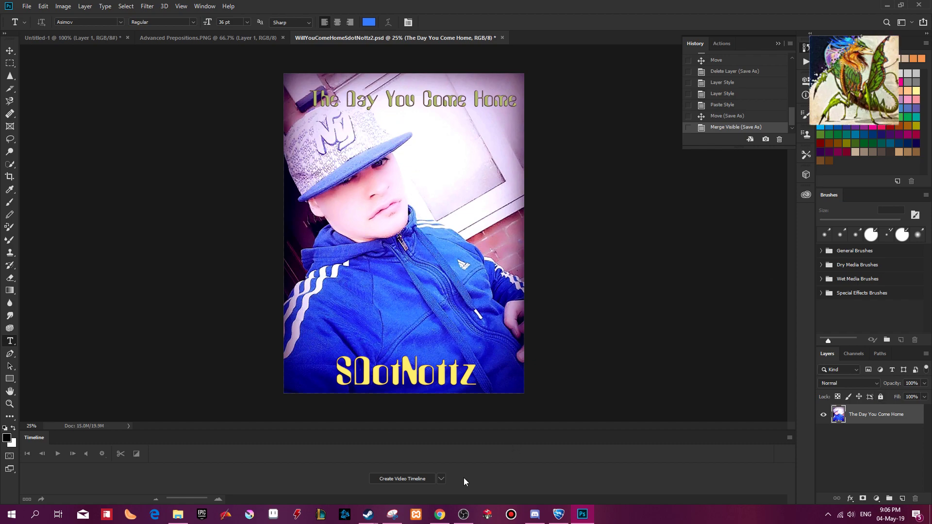
# Switch to Chrome and run a Google image search for "cd cover template" in a new tab.
pyautogui.click(440, 515)
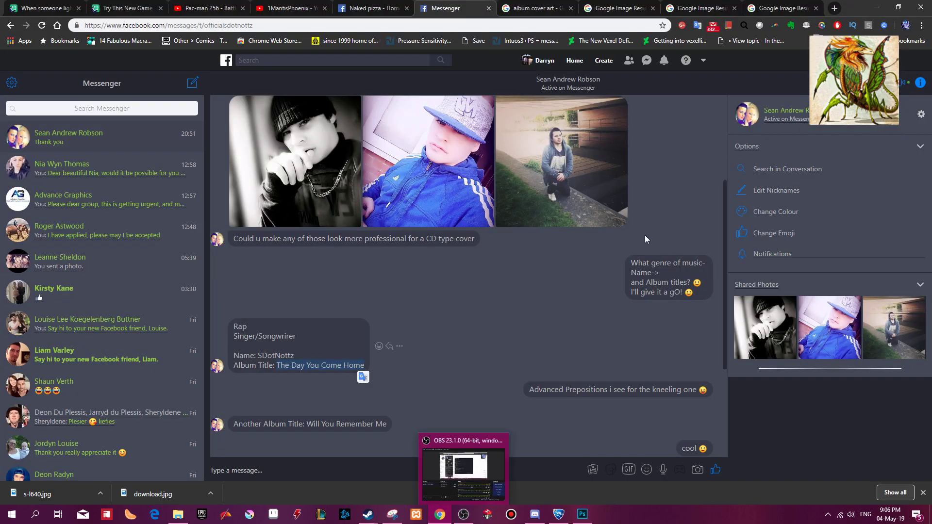
pyautogui.hotkey('ctrl', 't')
pyautogui.write('cd co')
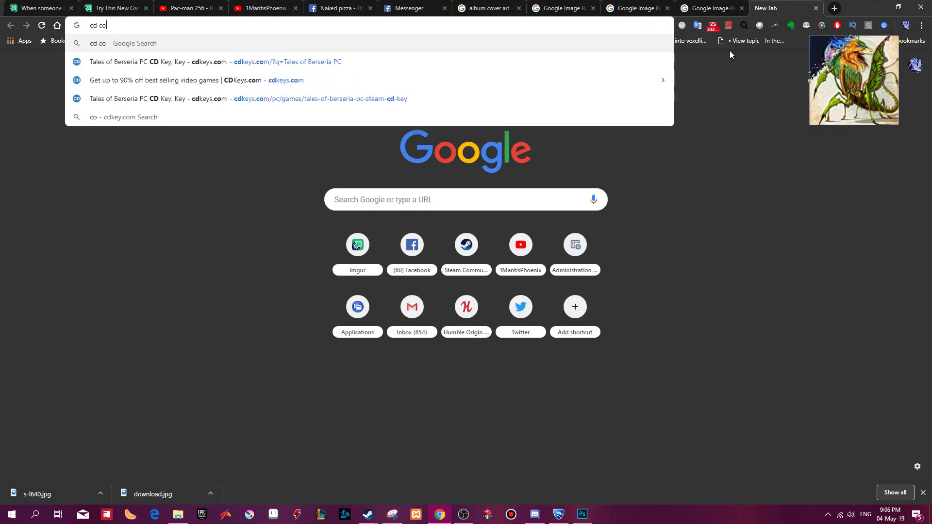
pyautogui.write('ver template')
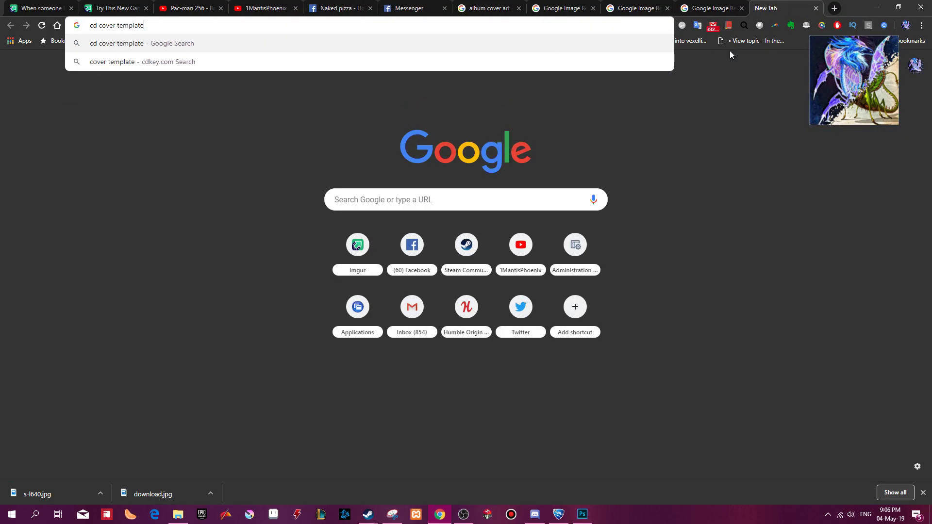
pyautogui.press('Return')
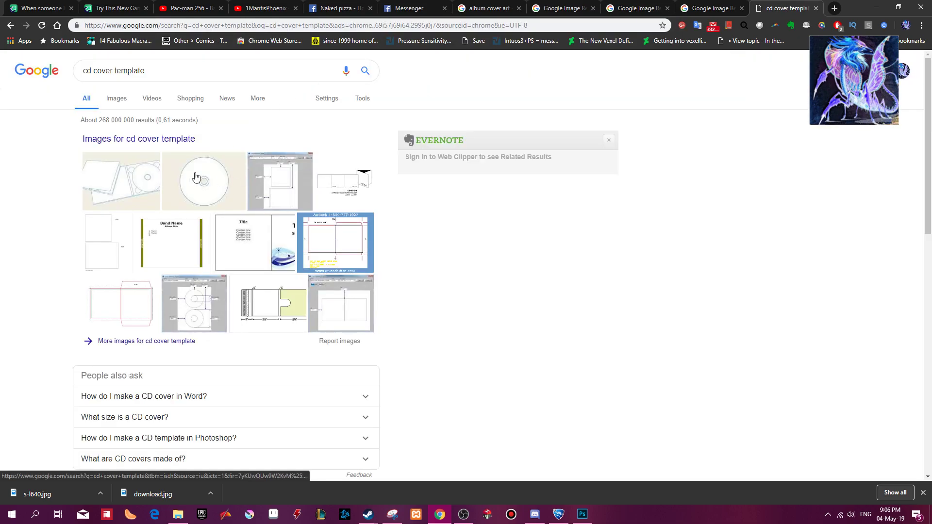
pyautogui.click(113, 100)
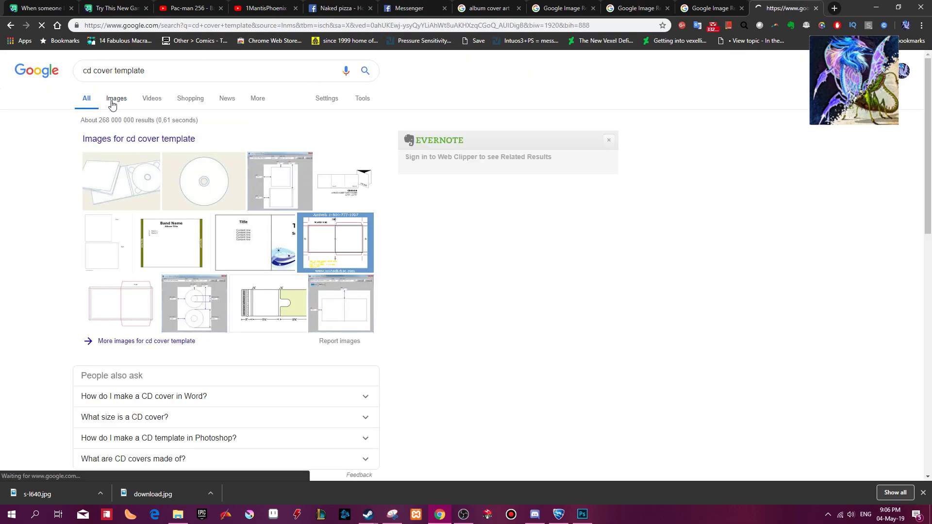
# Refine the image search to "cd cover template in pixels" and open the CD label result showing the Image Size settings.
pyautogui.click(160, 68)
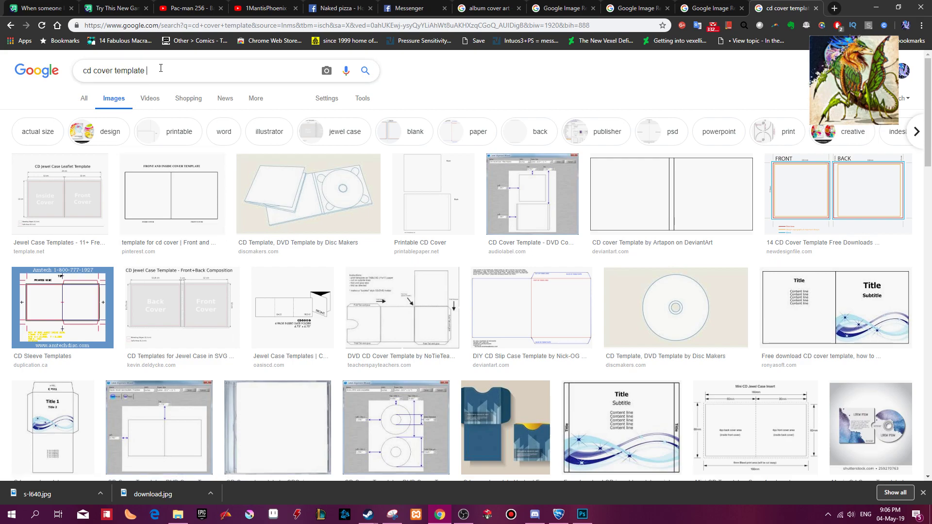
pyautogui.write('in pixels')
pyautogui.press('Return')
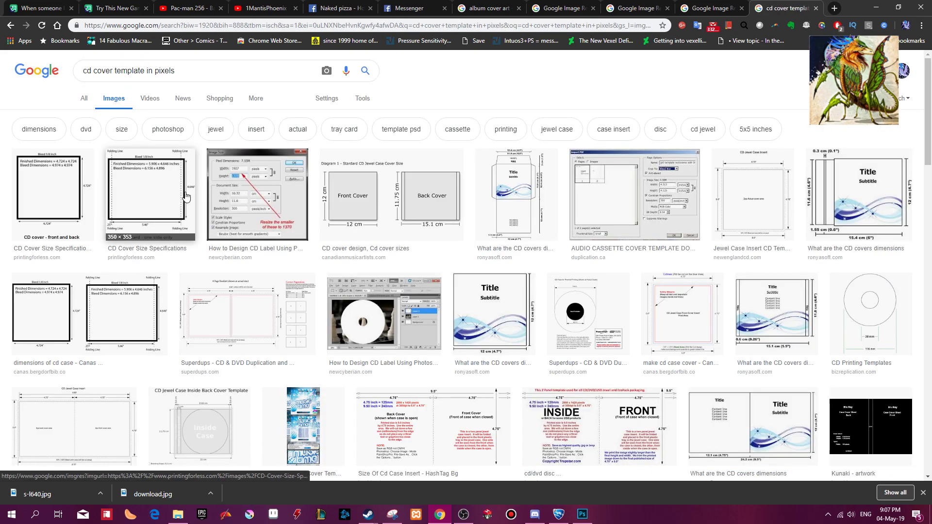
pyautogui.click(285, 207)
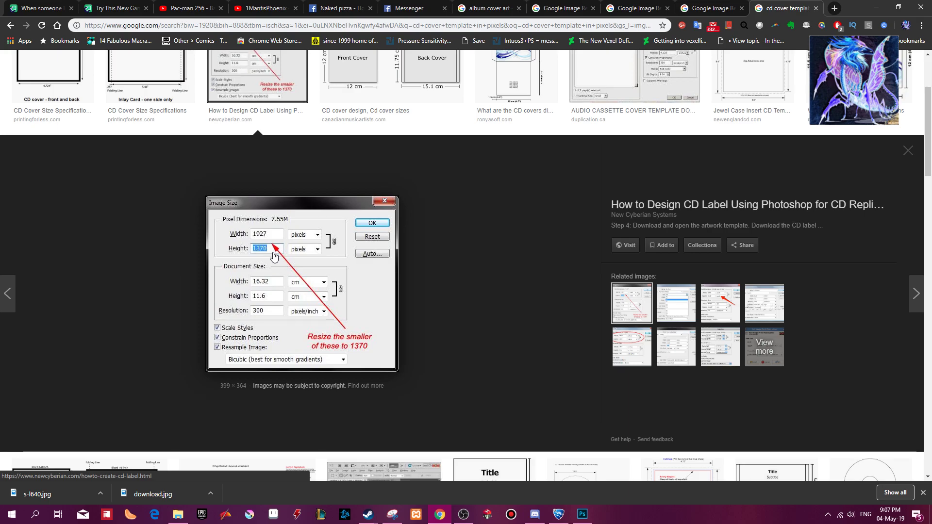
# Switch to Photoshop, enter an image width of 1370 pixels in Image Size, and change the dimension units to centimetres.
pyautogui.click(582, 514)
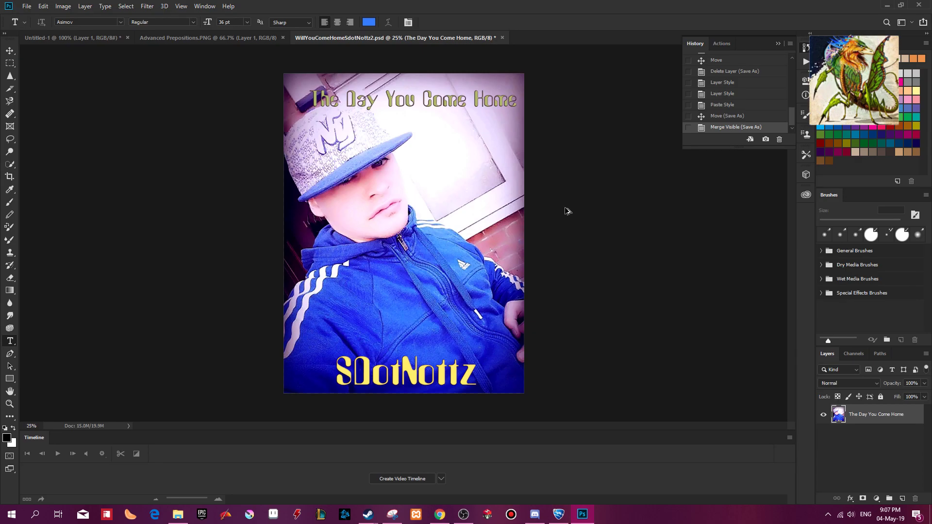
pyautogui.hotkey('ctrl', 'alt', 'i')
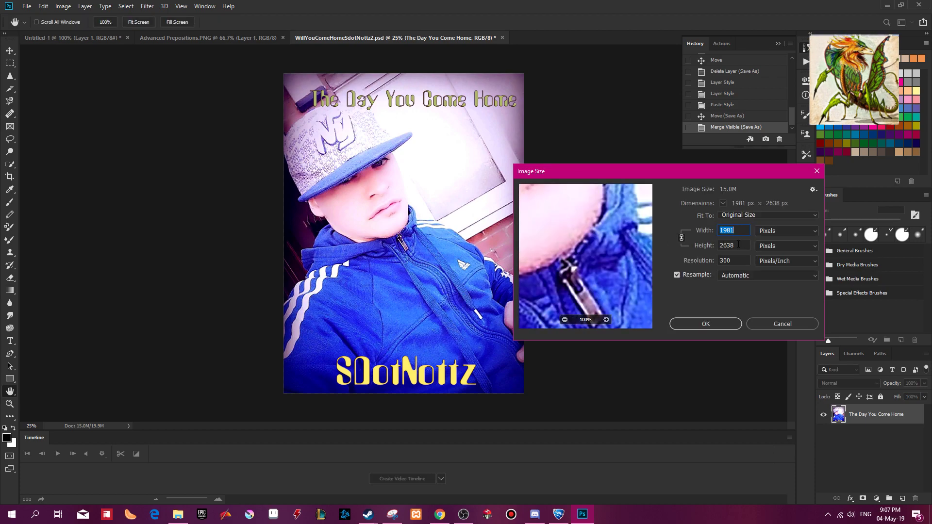
pyautogui.write('1370')
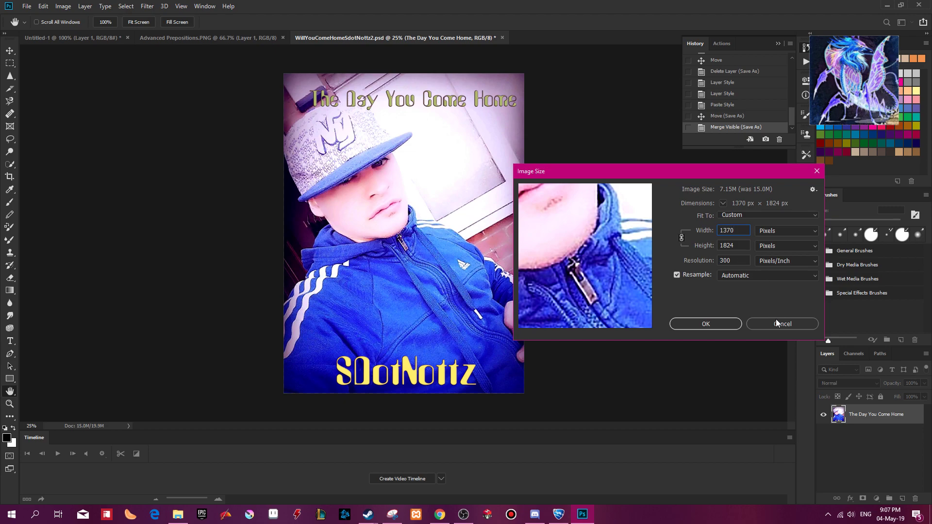
pyautogui.click(787, 233)
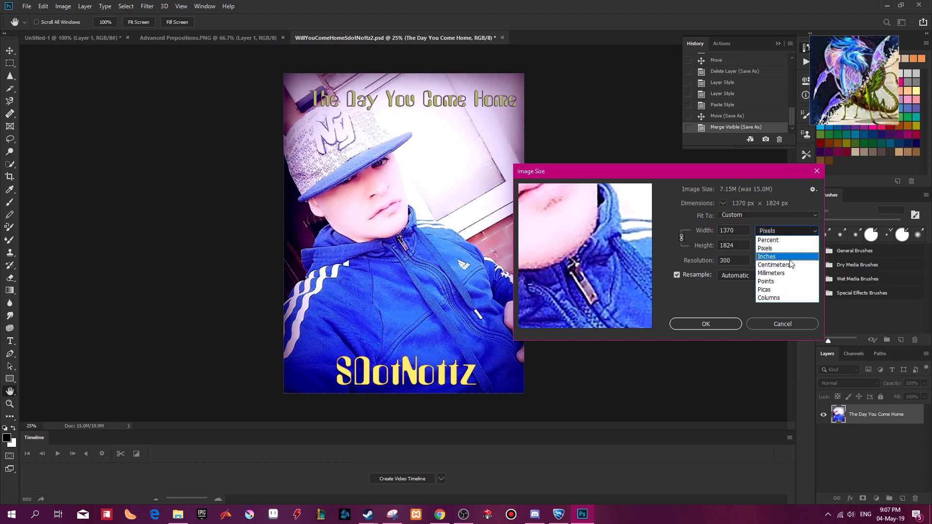
pyautogui.click(790, 266)
# Check the reference picture's centimetre dimensions in Chrome and try a height of 16.32 cm with proportions linked.
pyautogui.hotkey('alt', 'Tab')
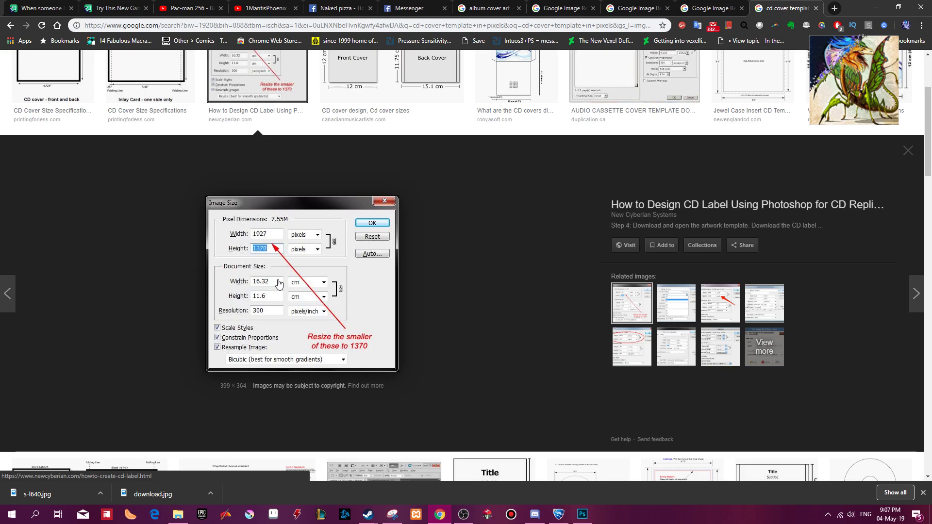
pyautogui.hotkey('alt', 'Tab')
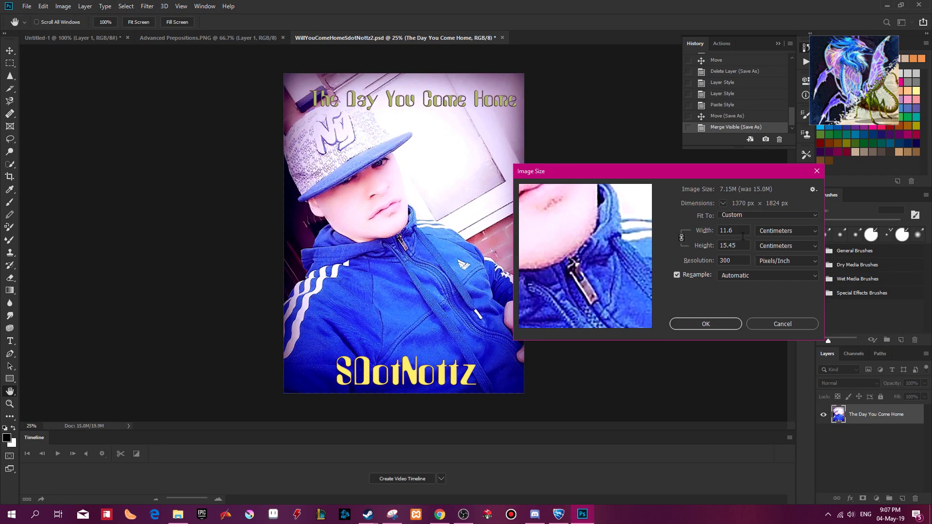
pyautogui.hotkey('alt', 'Tab')
pyautogui.hotkey('alt', 'Tab')
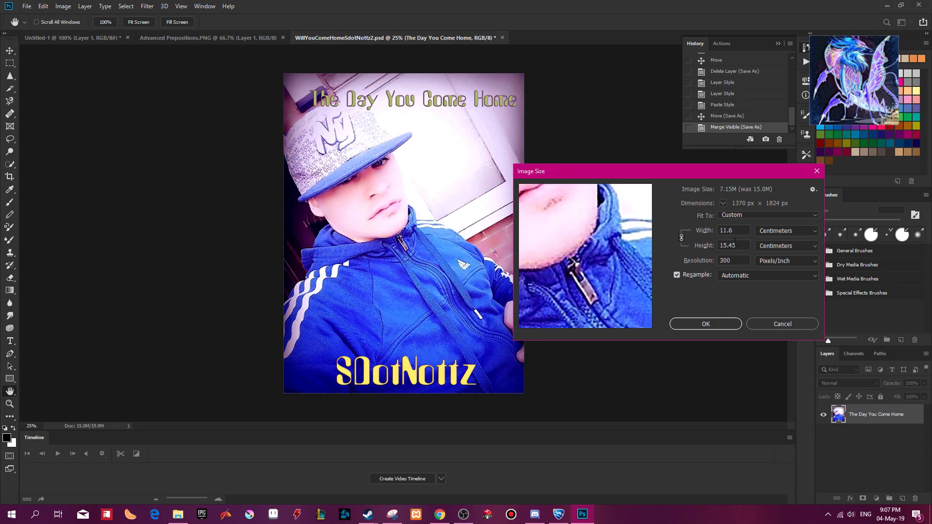
pyautogui.moveTo(722, 245); pyautogui.dragTo(737, 246)
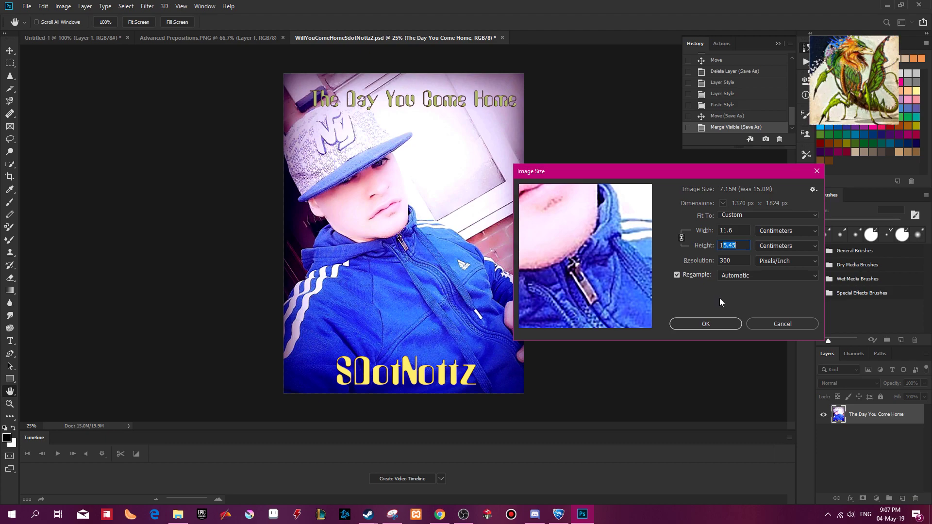
pyautogui.write('6.32')
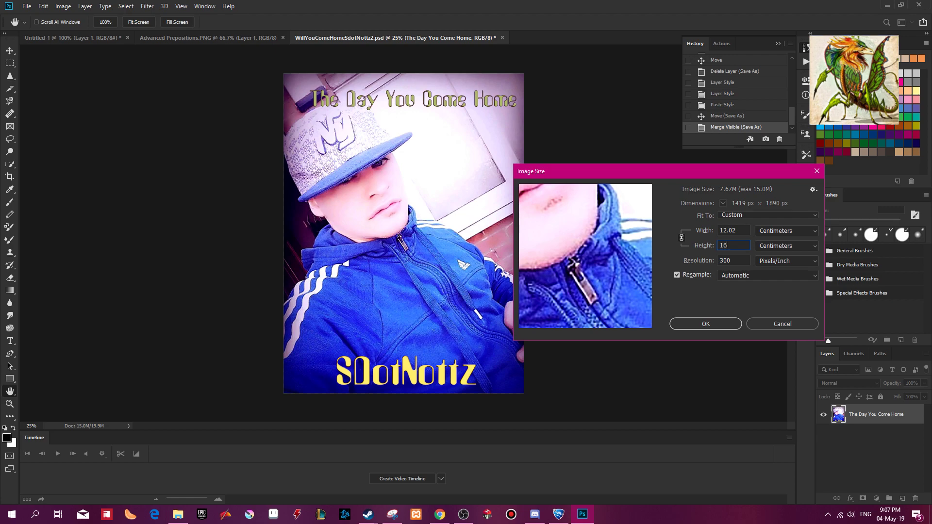
# Unlink width and height, and resize the cover to 11.6 cm wide by 16.32 cm high.
pyautogui.click(682, 237)
pyautogui.click(681, 238)
pyautogui.click(682, 238)
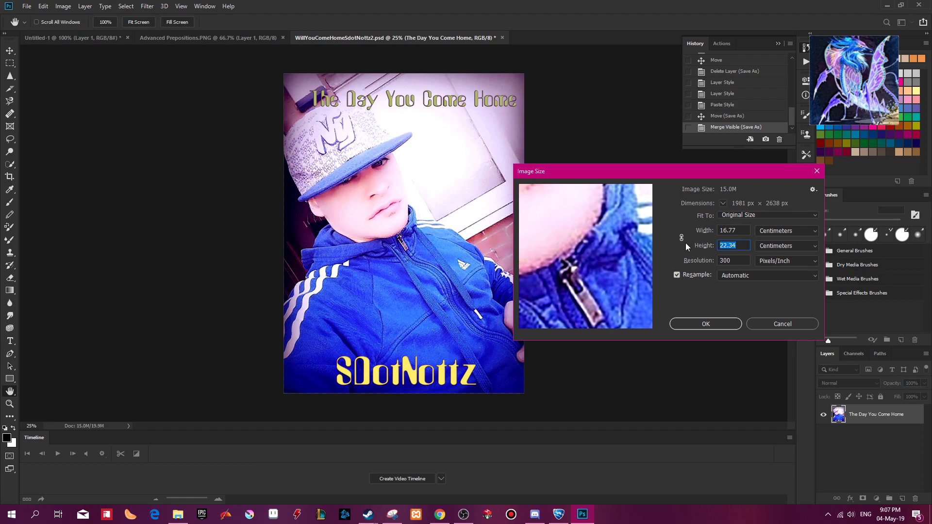
pyautogui.hotkey('shift', 'Tab')
pyautogui.write('11.6')
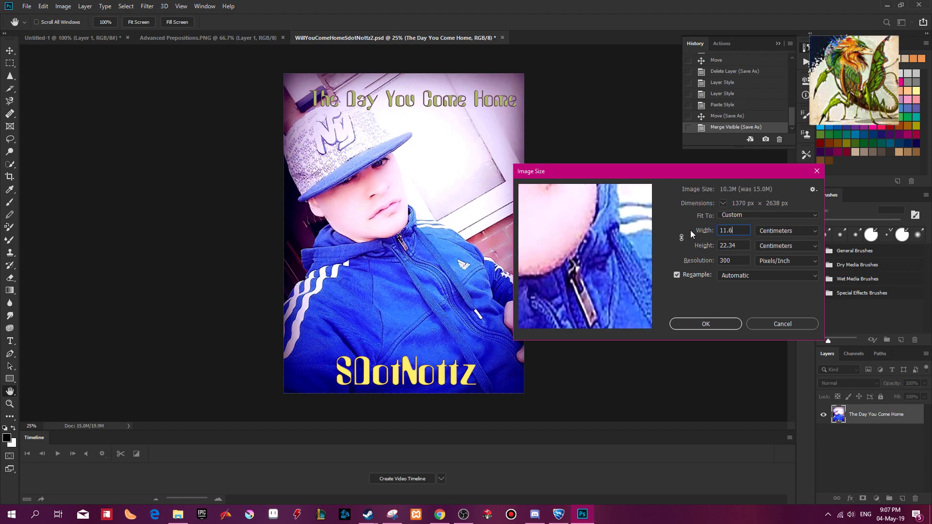
pyautogui.press('Tab')
pyautogui.write('16.')
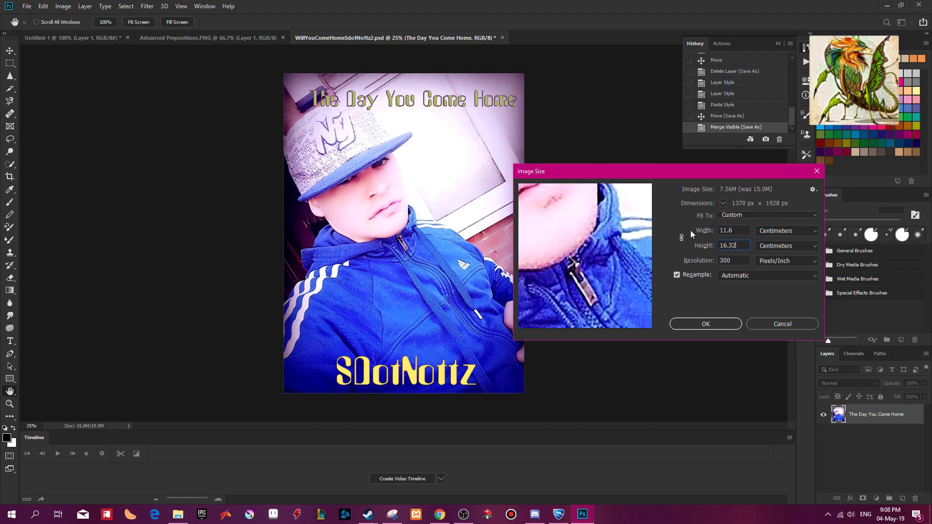
pyautogui.click(688, 322)
pyautogui.press('t')
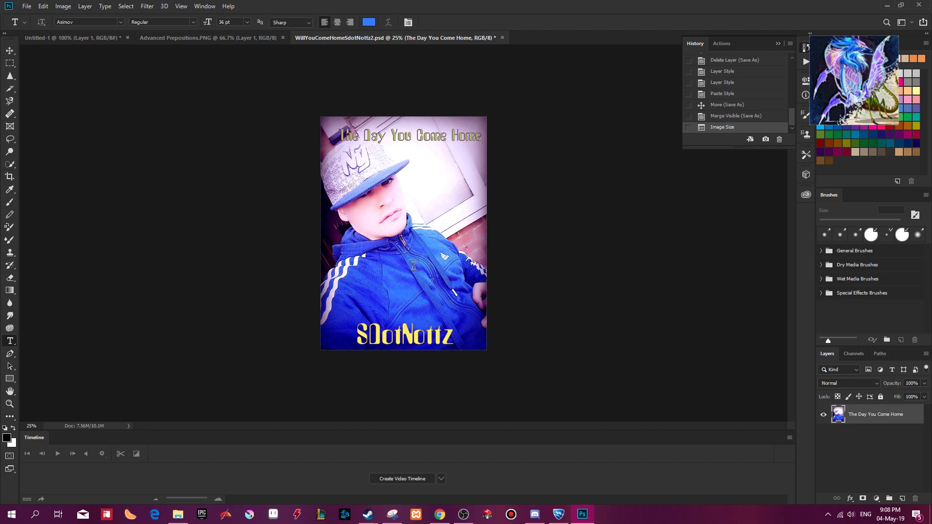
# Compare the cover's image size with the reference dimensions in Chrome, without changing the size.
pyautogui.hotkey('ctrl', '+')
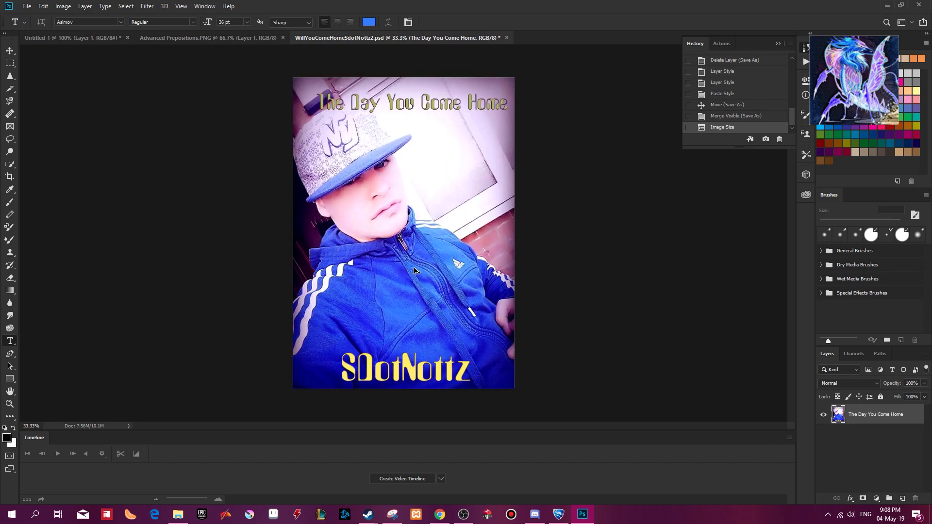
pyautogui.hotkey('alt', 'Tab')
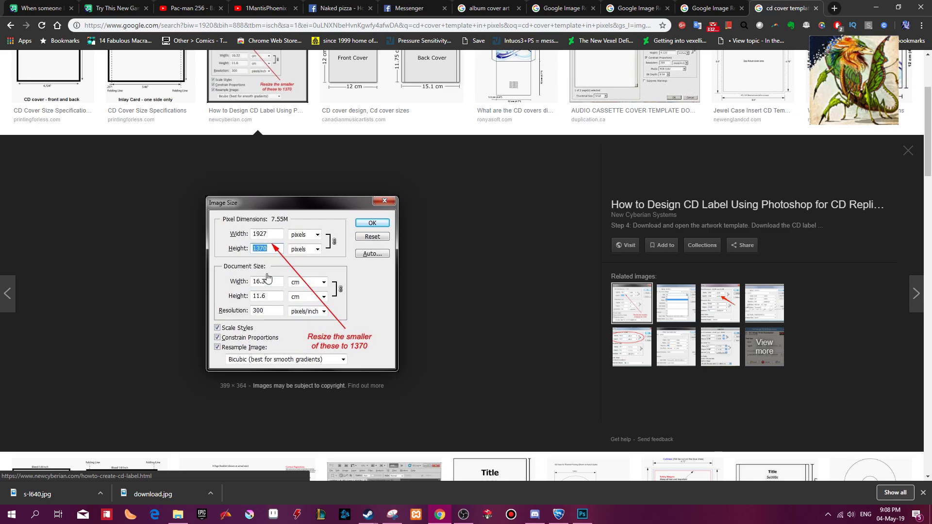
pyautogui.hotkey('alt', 'Tab')
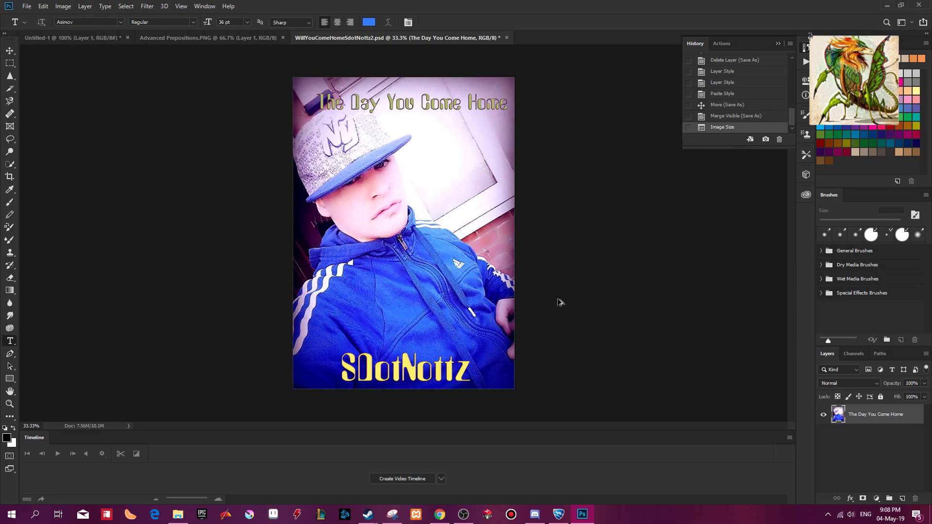
pyautogui.hotkey('ctrl', 'alt', 'i')
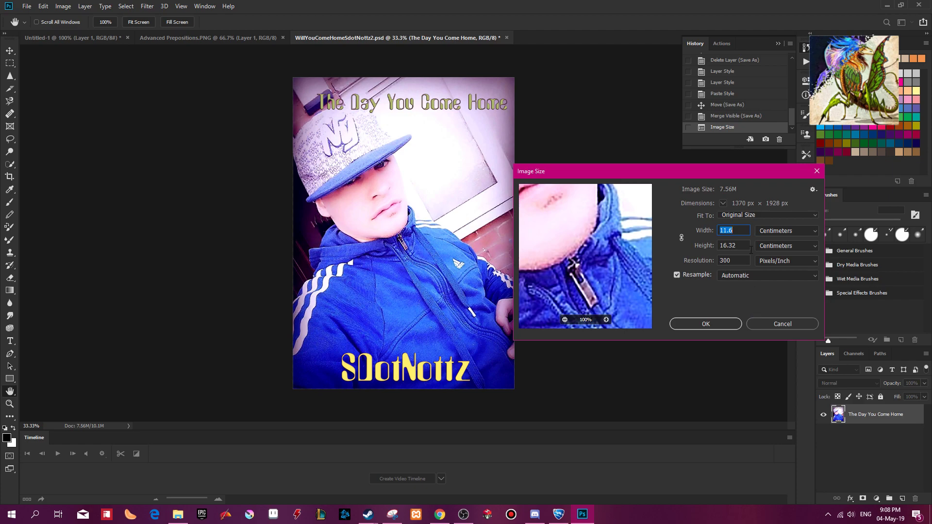
pyautogui.click(771, 322)
pyautogui.click(771, 323)
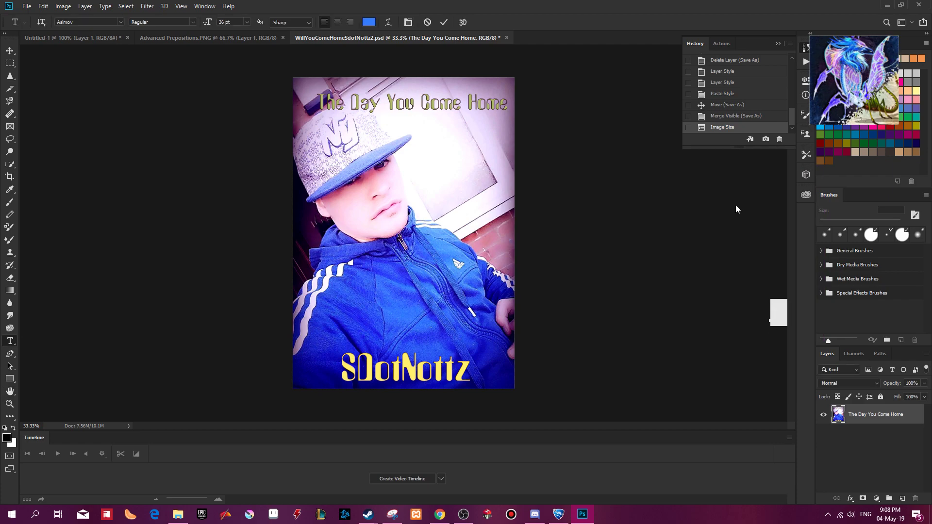
# Revert the document to the Merge Visible history state, undoing the image resize.
pyautogui.click(733, 116)
pyautogui.click(733, 109)
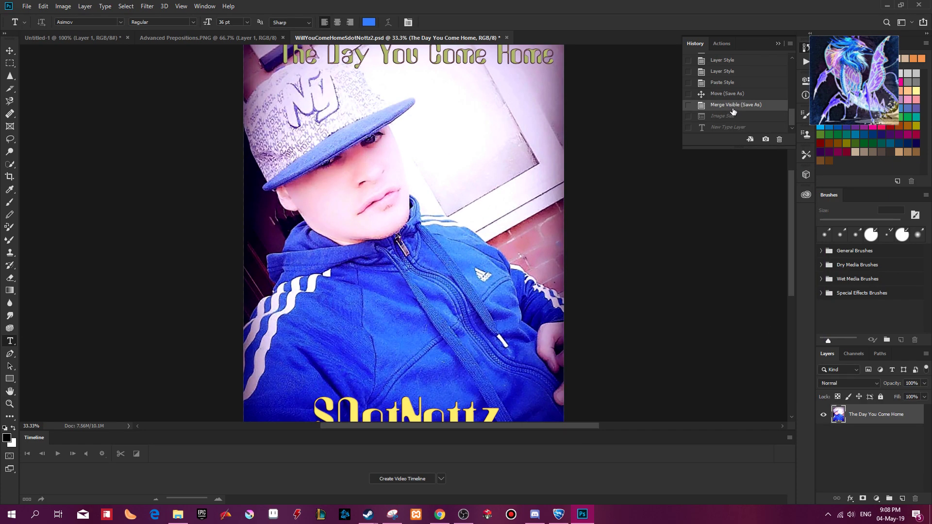
pyautogui.hotkey('ctrl', '-')
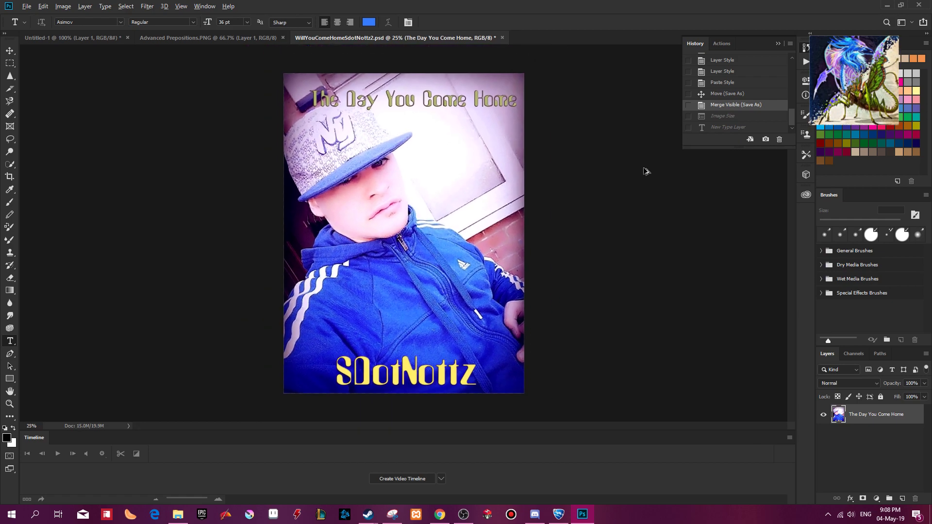
# Resize the cover to 16.32 cm wide by 11.6 cm high without keeping its proportions.
pyautogui.hotkey('ctrl', 'alt', 'i')
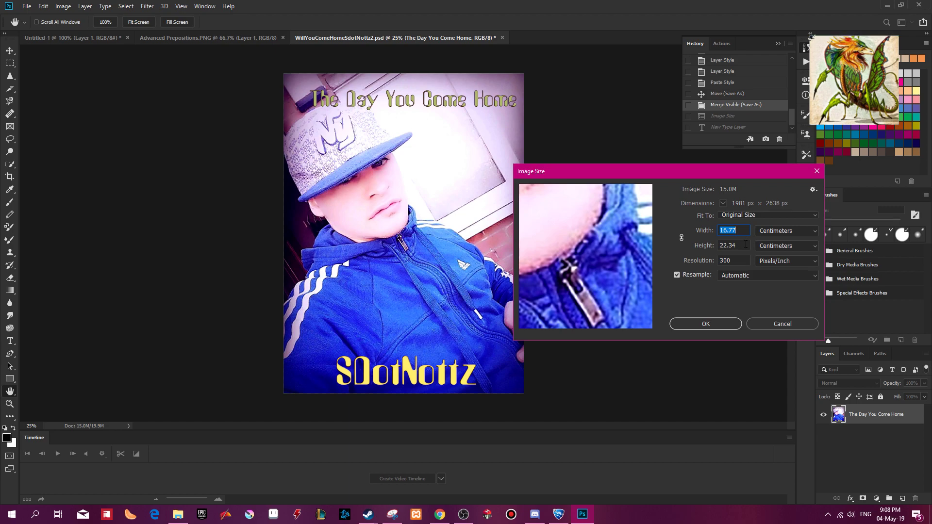
pyautogui.write('16.32')
pyautogui.press('Tab')
pyautogui.write('11.')
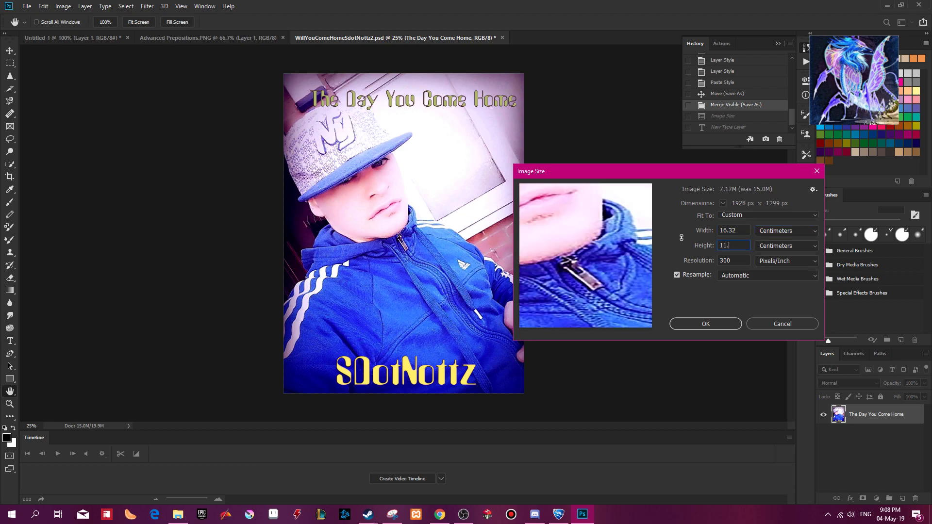
pyautogui.write('6')
pyautogui.click(692, 328)
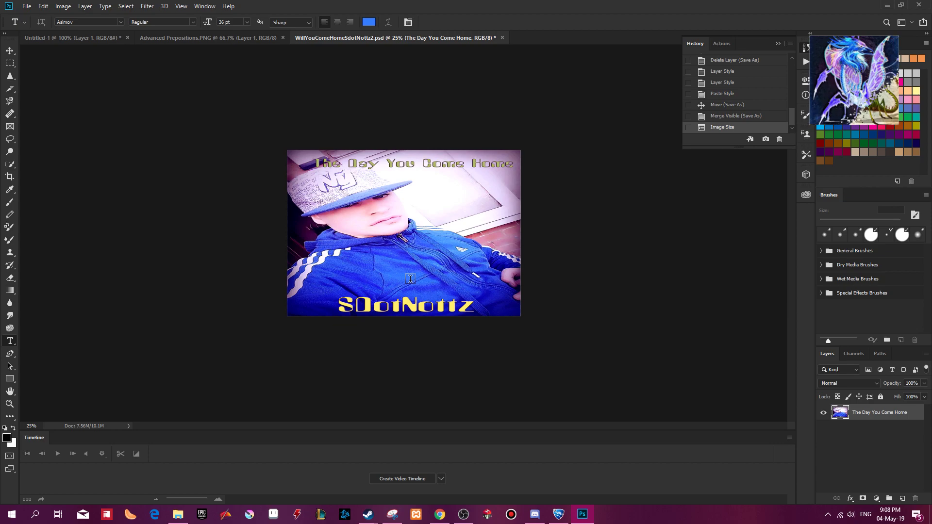
# Inspect the resized cover's portrait and lettering up close and as a whole.
pyautogui.hotkey('ctrl', '+')
pyautogui.hotkey('ctrl', '+')
pyautogui.hotkey('ctrl', '+')
pyautogui.moveTo(279, 187); pyautogui.dragTo(316, 121)
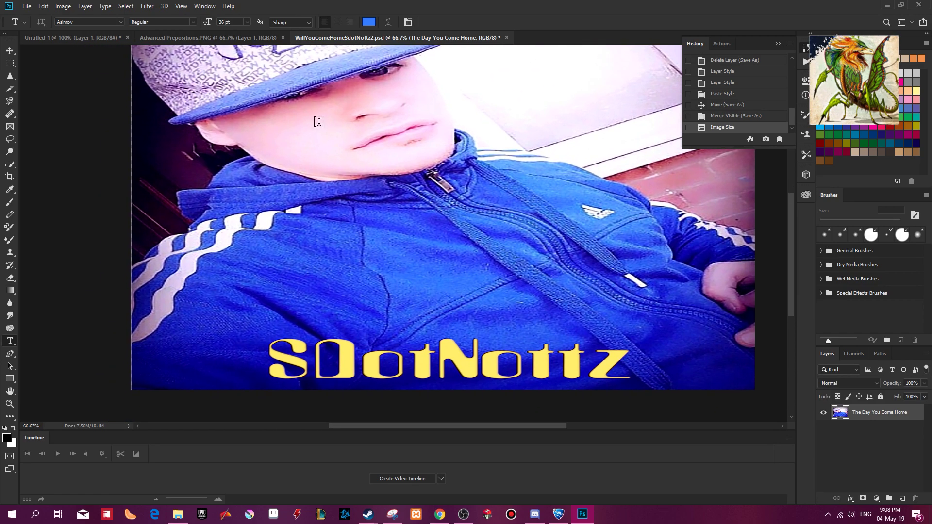
pyautogui.hotkey('ctrl', '-')
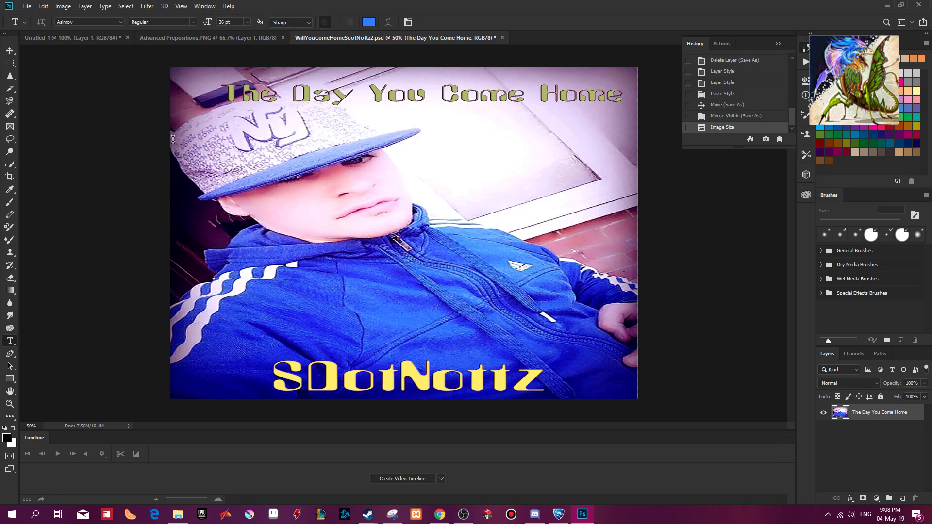
pyautogui.click(63, 6)
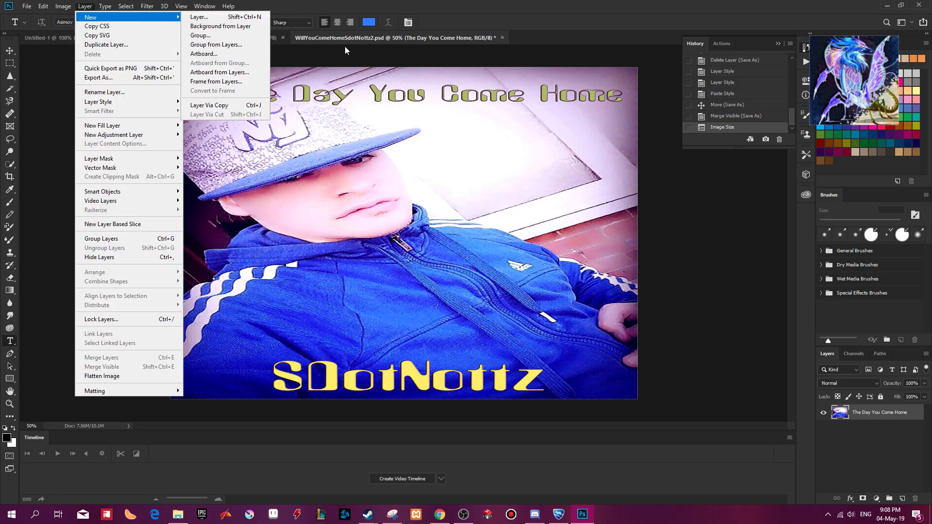
pyautogui.click(724, 238)
pyautogui.hotkey('ctrl', '-')
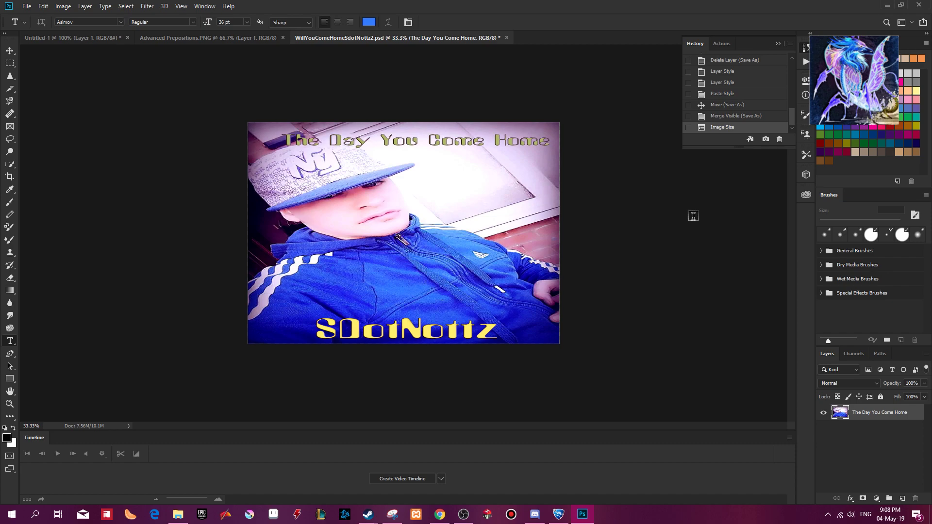
# Select the whole cover and save a PNG copy as WillYouComeHomeSdotNottz12.png with the large file size option.
pyautogui.hotkey('ctrl', 'a')
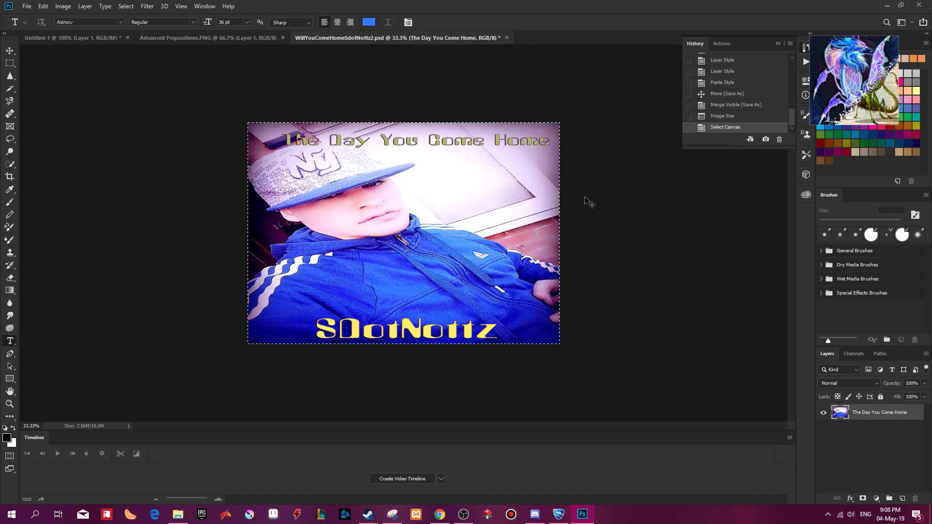
pyautogui.click(26, 6)
pyautogui.click(55, 114)
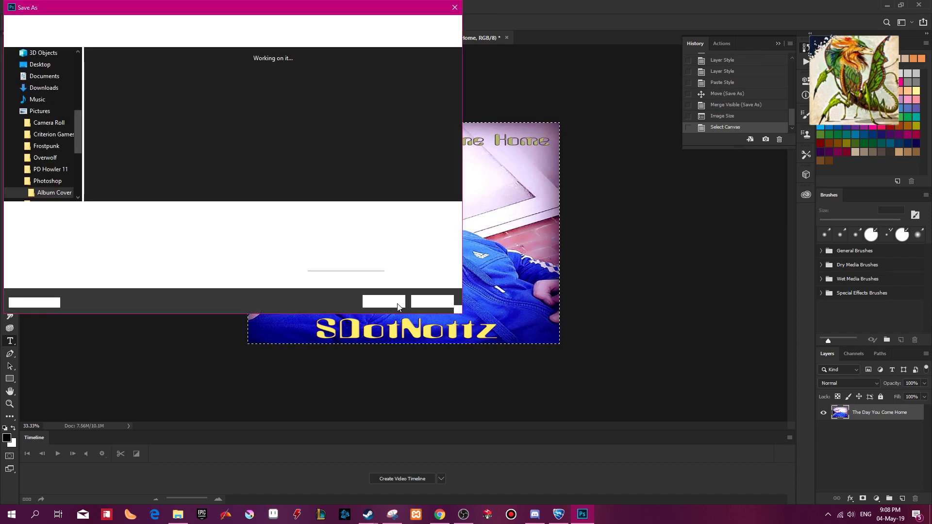
pyautogui.click(131, 224)
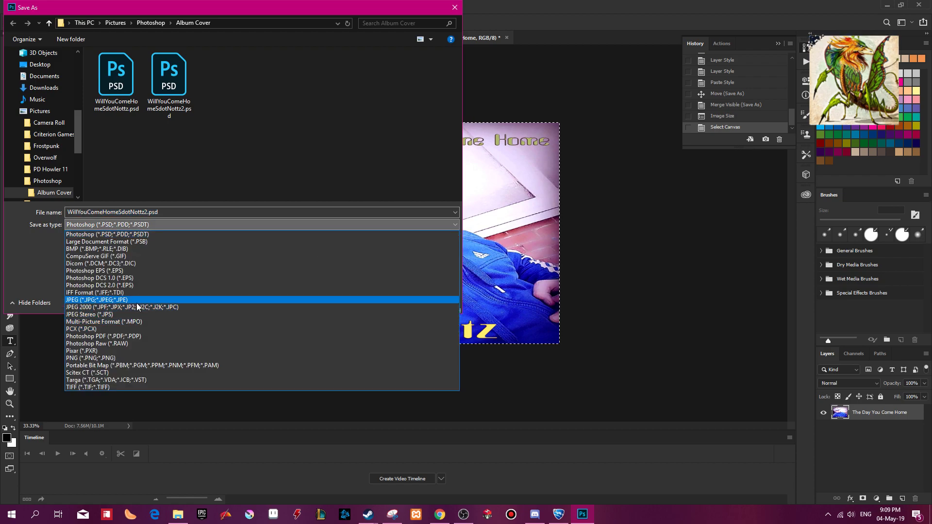
pyautogui.click(130, 357)
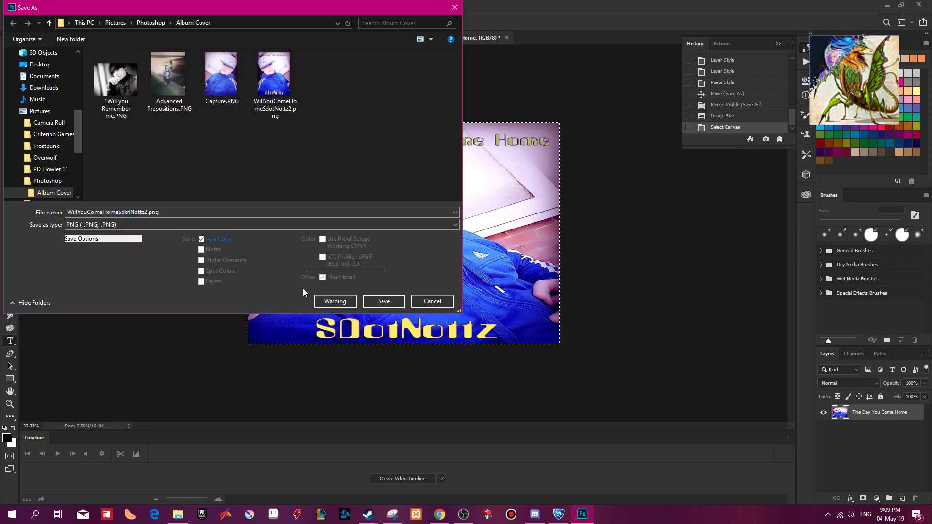
pyautogui.click(384, 303)
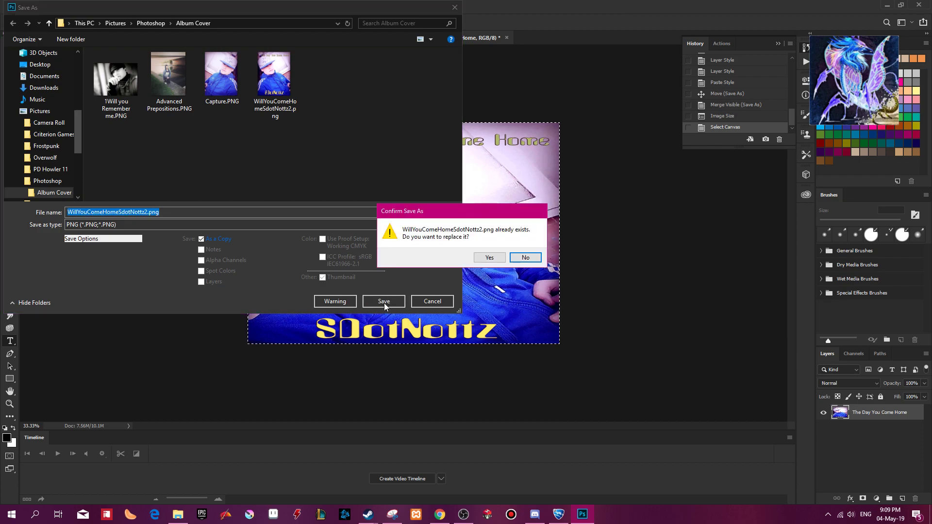
pyautogui.click(525, 257)
pyautogui.click(146, 212)
pyautogui.write('1')
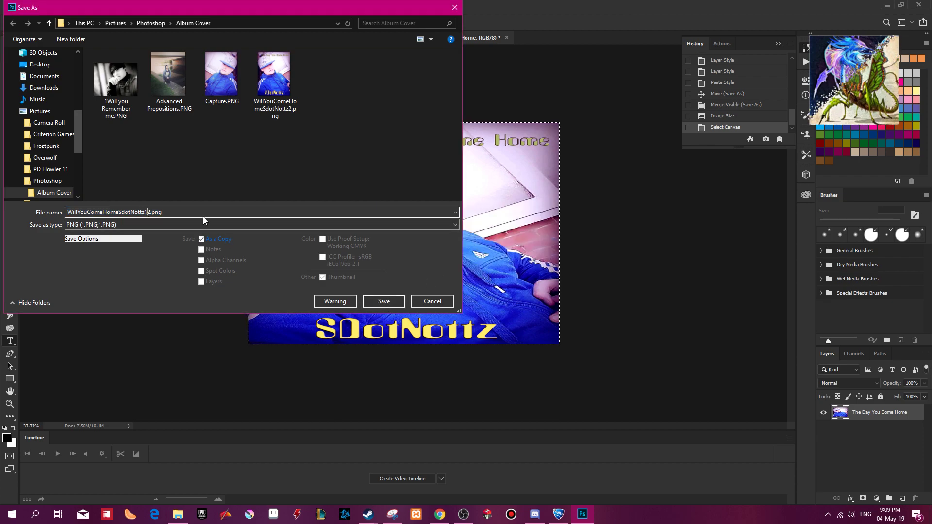
pyautogui.click(393, 303)
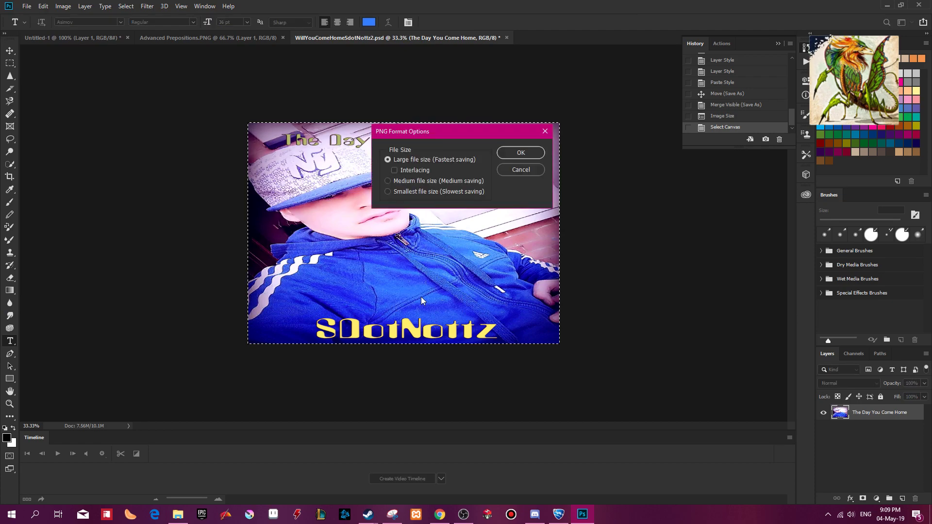
pyautogui.click(516, 153)
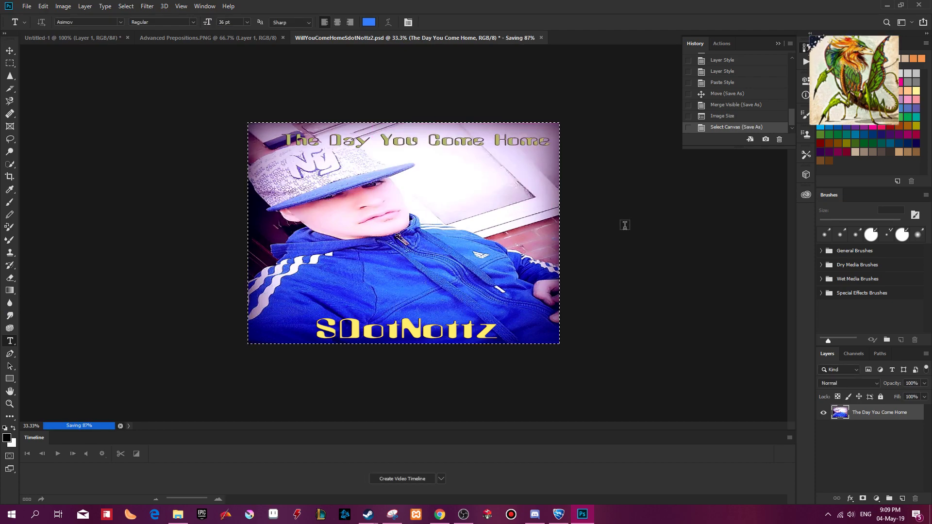
# Create a white RGB document of 1928 by 1370 pixels at 300 pixels/inch, checking the size against the Chrome reference.
pyautogui.hotkey('ctrl', 'n')
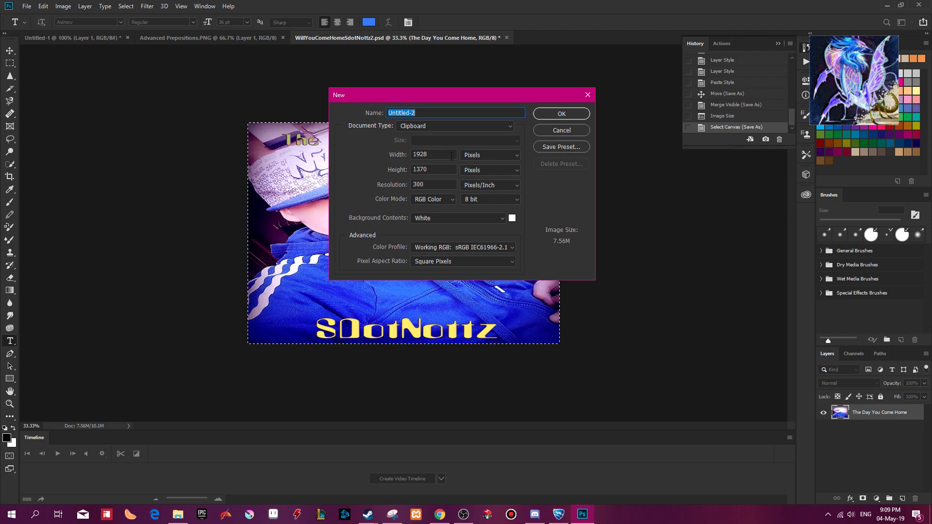
pyautogui.click(510, 156)
pyautogui.click(510, 160)
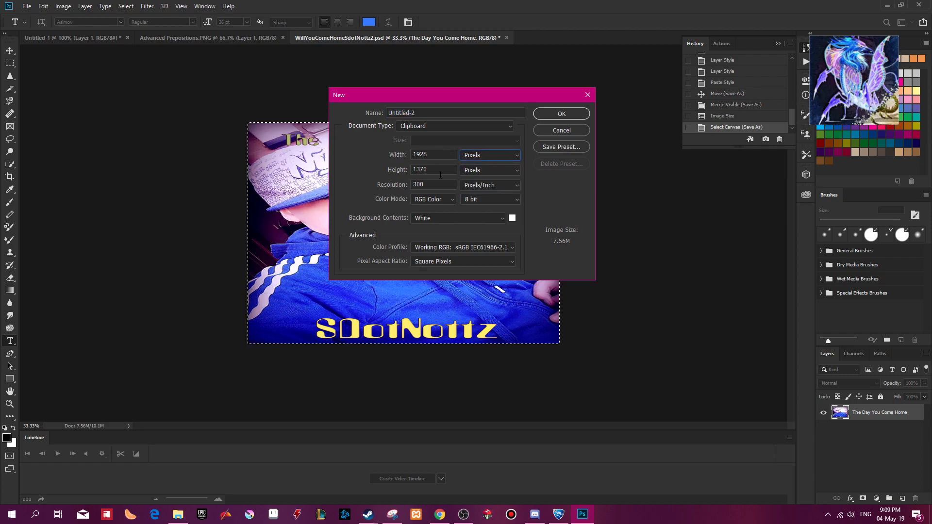
pyautogui.moveTo(415, 113); pyautogui.dragTo(314, 107)
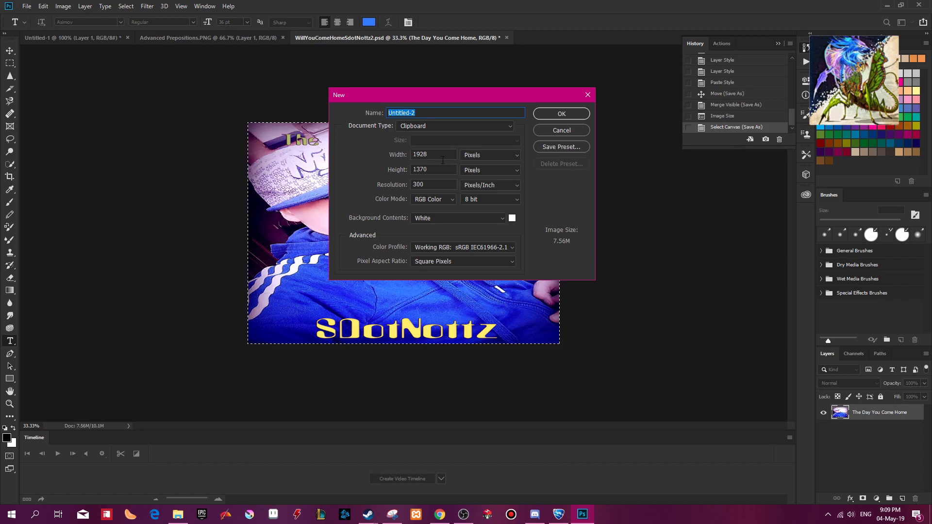
pyautogui.click(445, 520)
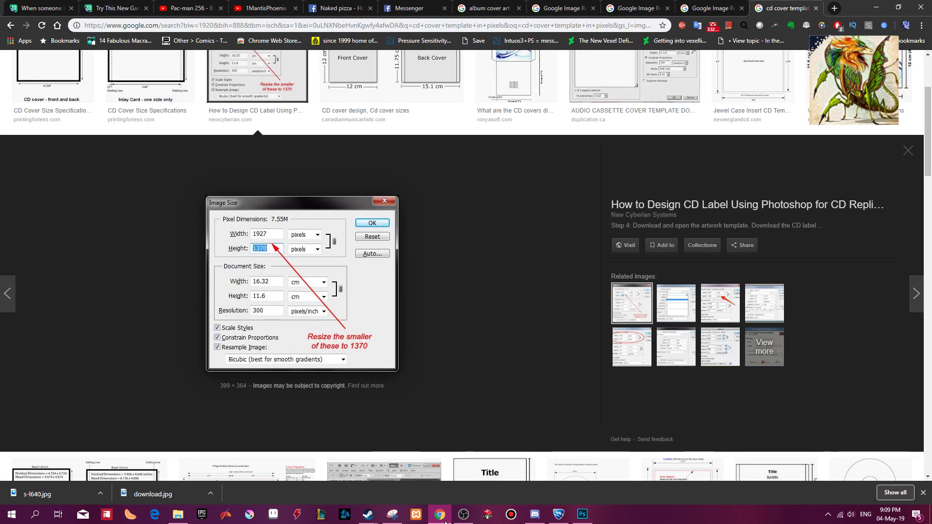
pyautogui.click(445, 521)
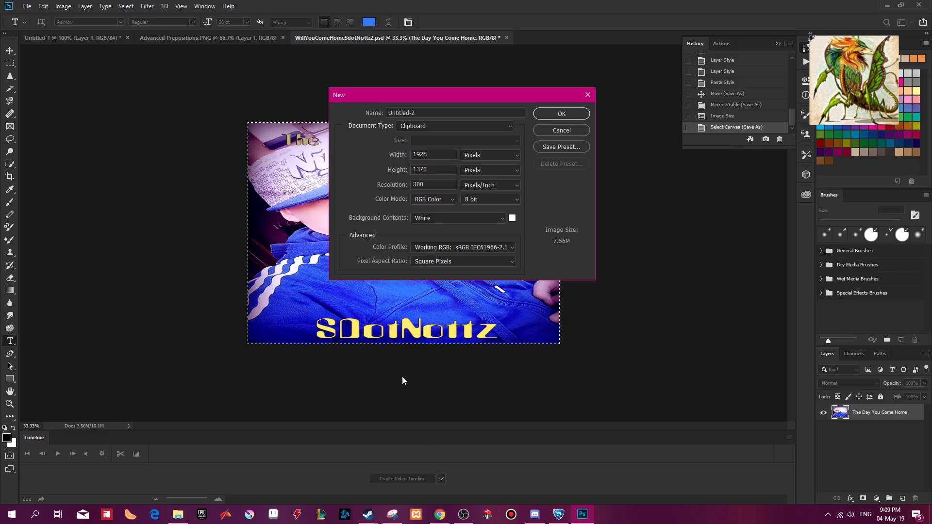
pyautogui.click(560, 114)
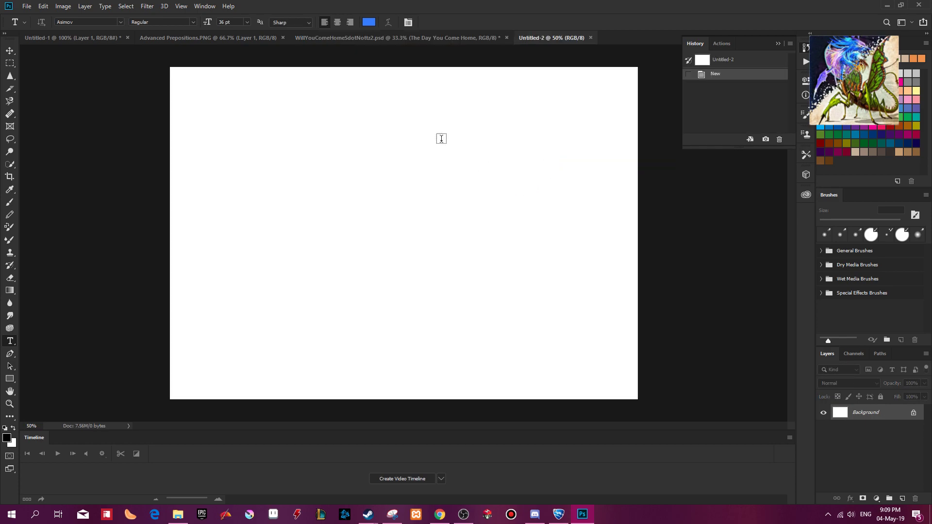
# Enhance the Advanced Prepositions photo with Levels, Shadows/Highlights and Hue/Saturation, and paste it into the blank Untitled-2 document.
pyautogui.click(308, 39)
pyautogui.click(214, 38)
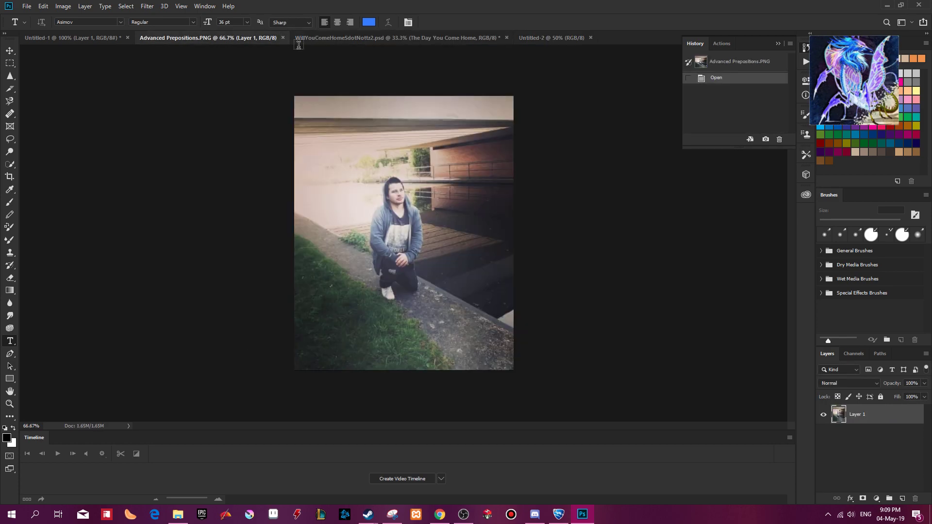
pyautogui.hotkey('ctrl', 'a')
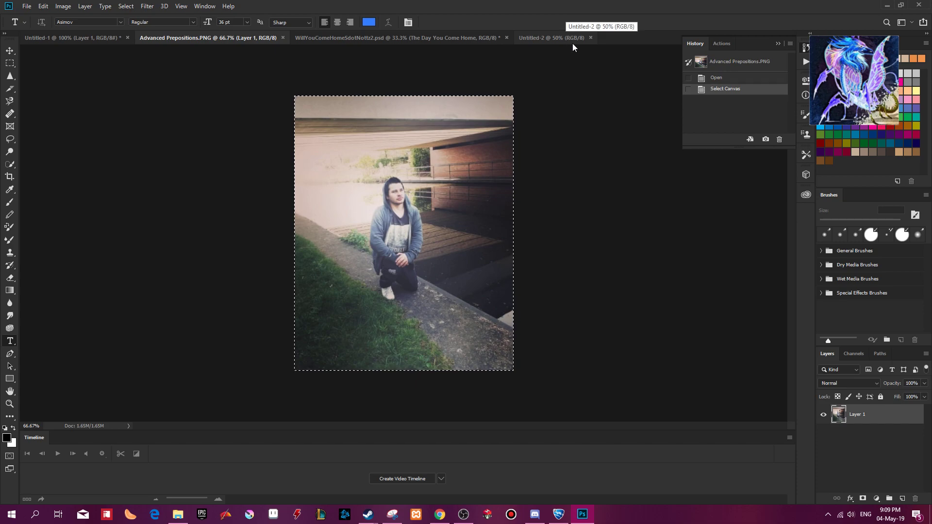
pyautogui.press('F2')
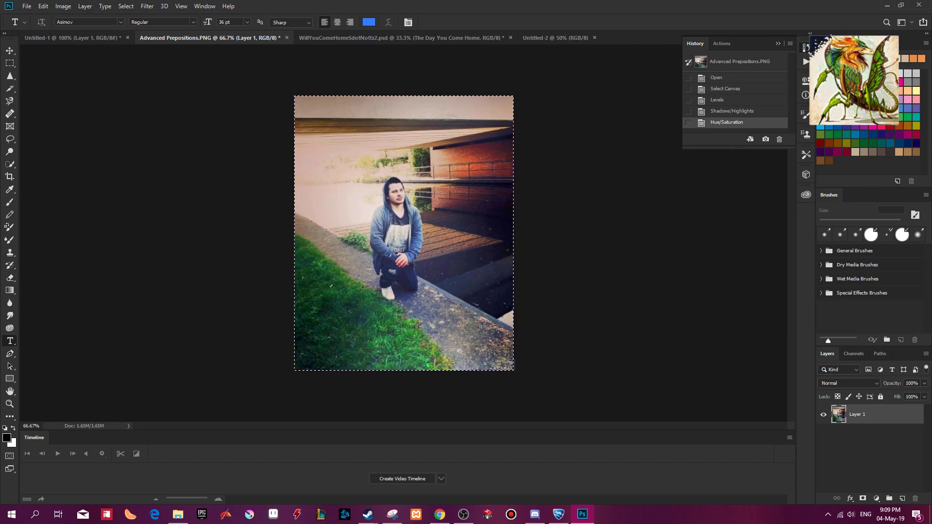
pyautogui.click(554, 41)
pyautogui.hotkey('ctrl', 'v')
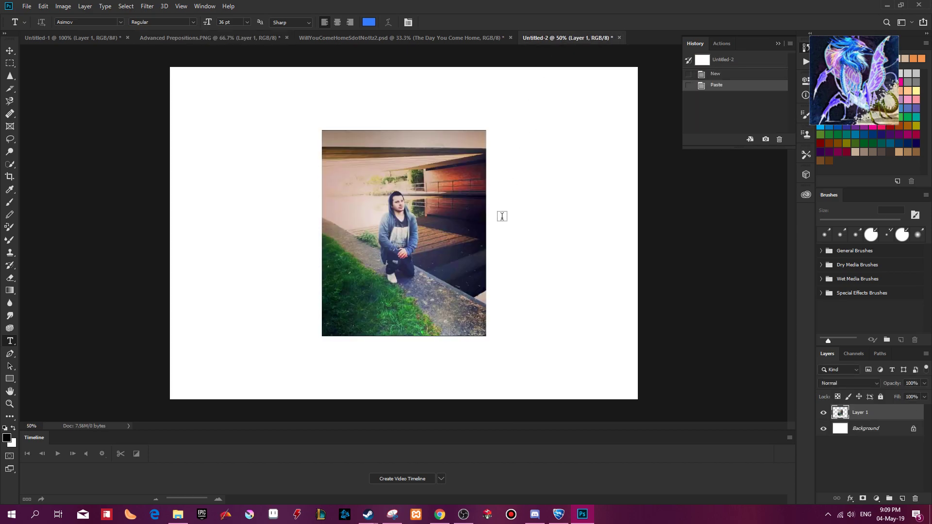
pyautogui.hotkey('ctrl', 't')
pyautogui.hotkey('ctrl', '-')
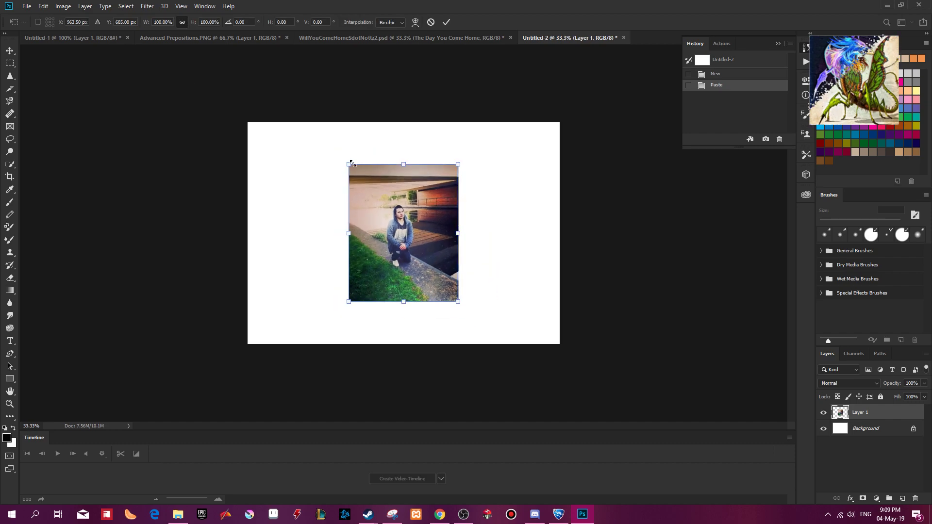
pyautogui.moveTo(350, 164); pyautogui.dragTo(248, 122)
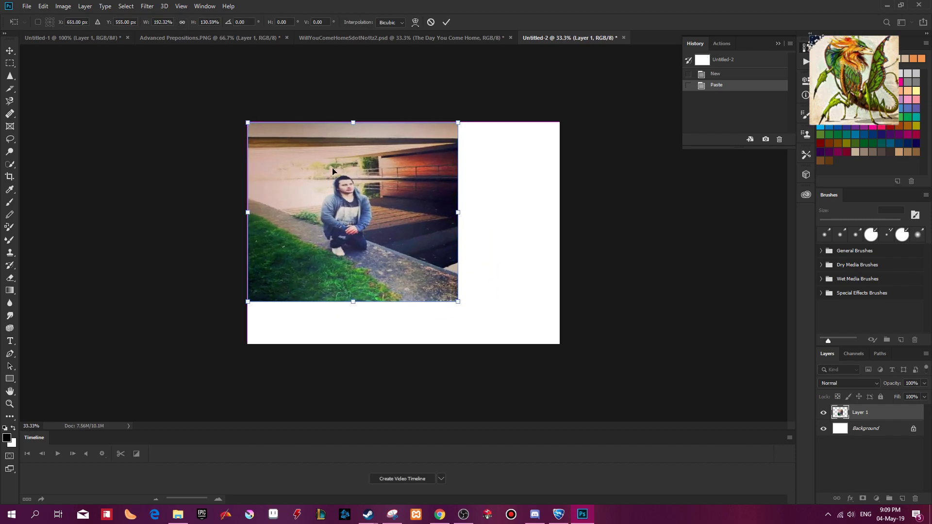
pyautogui.press('Escape')
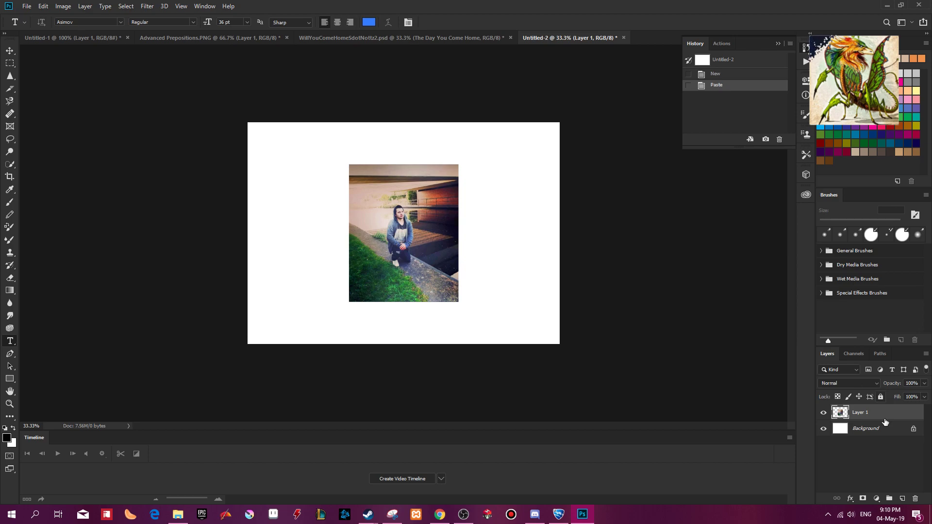
# Convert the pasted photo to a smart object and stretch it across the canvas width, to about 285% wide and 193% high.
pyautogui.rightClick(864, 417)
pyautogui.click(851, 141)
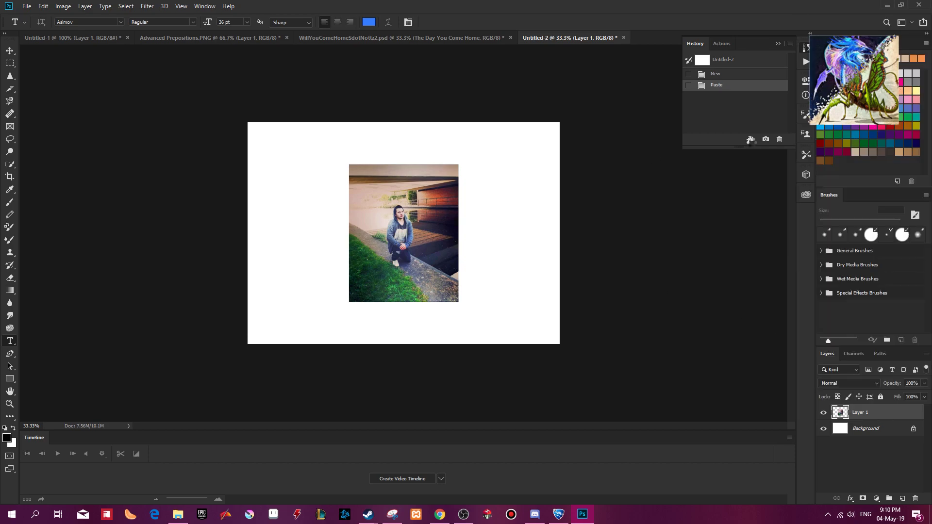
pyautogui.hotkey('ctrl', 't')
pyautogui.moveTo(349, 164); pyautogui.dragTo(248, 123)
pyautogui.moveTo(458, 302); pyautogui.dragTo(522, 331)
pyautogui.moveTo(507, 233); pyautogui.dragTo(559, 235)
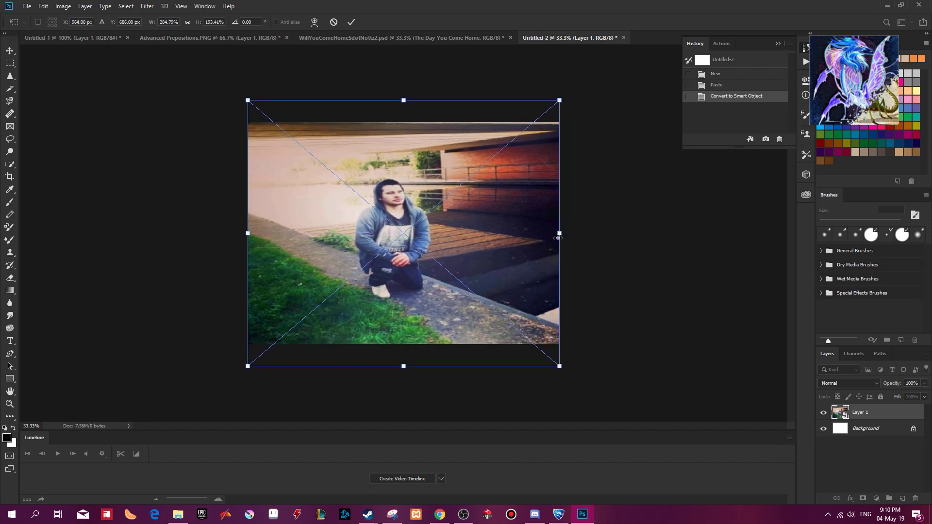
pyautogui.click(355, 21)
# Reposition the photo and enlarge it to about 349% wide and 237% high, with the kneeling man left of centre.
pyautogui.moveTo(435, 172); pyautogui.dragTo(442, 188)
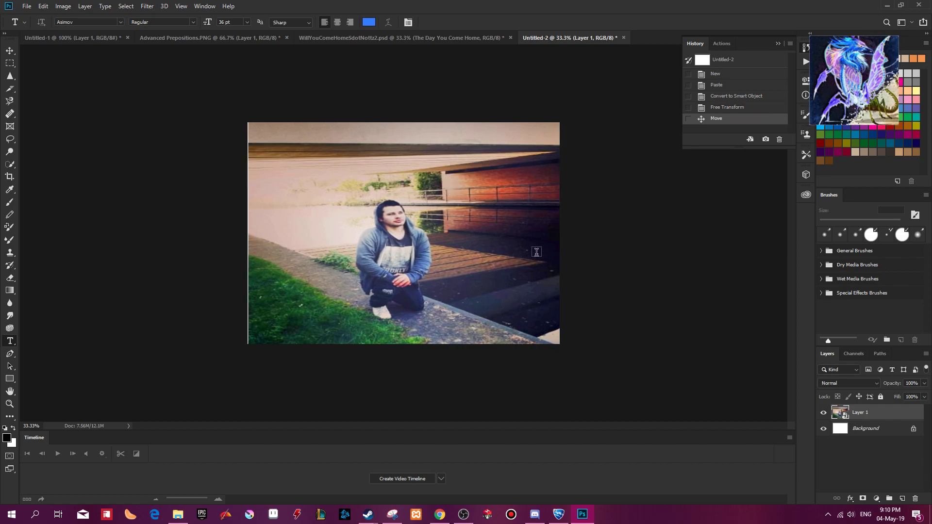
pyautogui.hotkey('ctrl', 't')
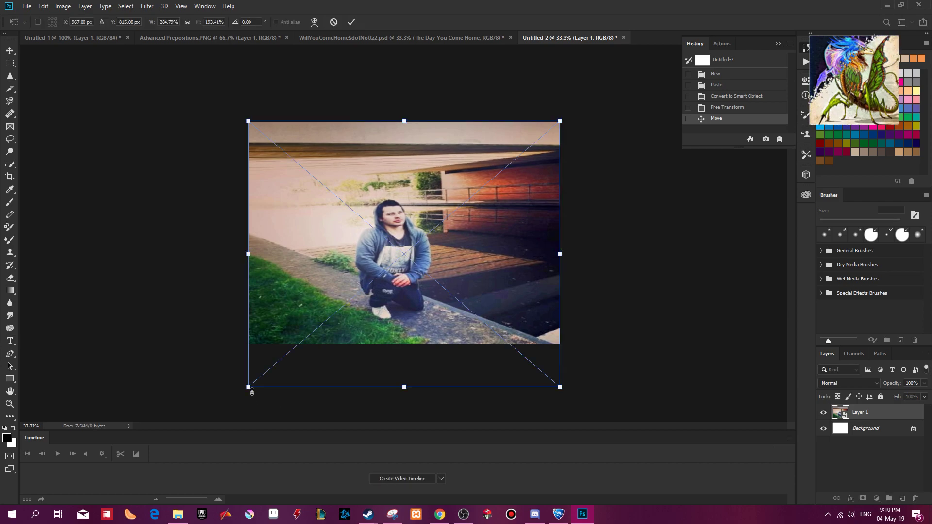
pyautogui.moveTo(242, 389); pyautogui.dragTo(210, 409)
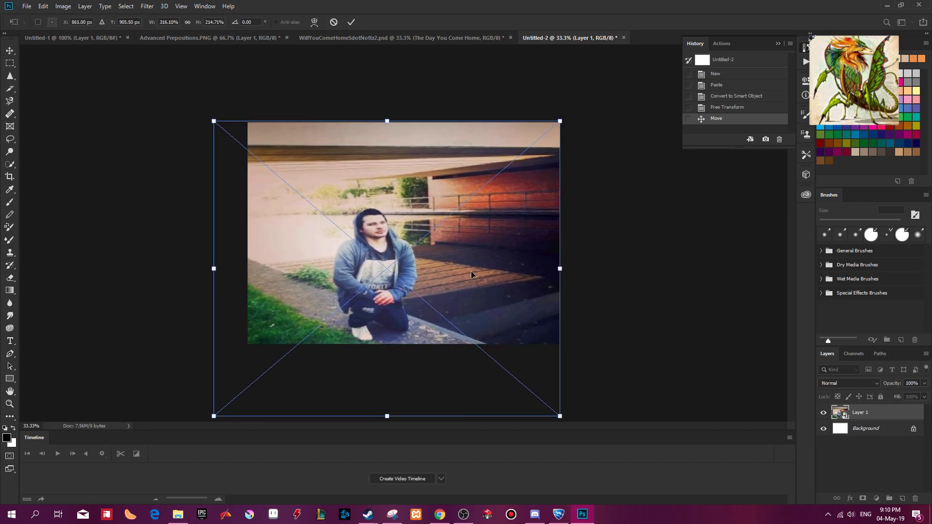
pyautogui.moveTo(479, 267); pyautogui.dragTo(460, 260)
pyautogui.moveTo(547, 126); pyautogui.dragTo(577, 97)
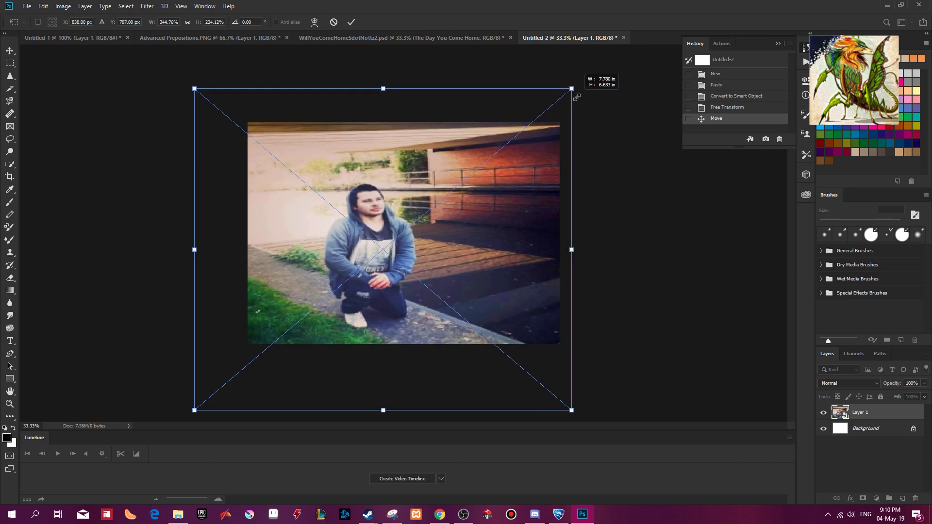
pyautogui.moveTo(505, 232); pyautogui.dragTo(492, 234)
pyautogui.moveTo(565, 411); pyautogui.dragTo(571, 415)
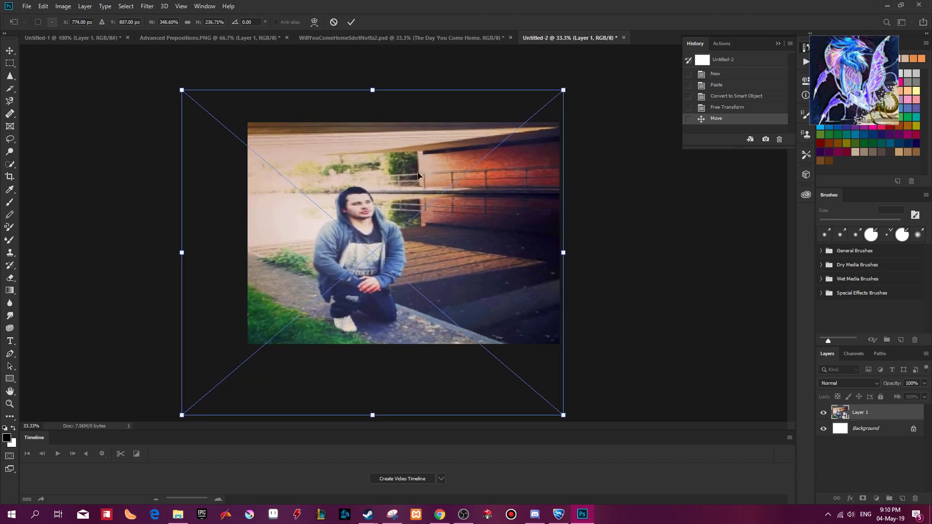
pyautogui.click(351, 23)
# Inspect the enlarged photo's image quality up close and as a whole.
pyautogui.press('t')
pyautogui.hotkey('ctrl', '+')
pyautogui.hotkey('ctrl', '+')
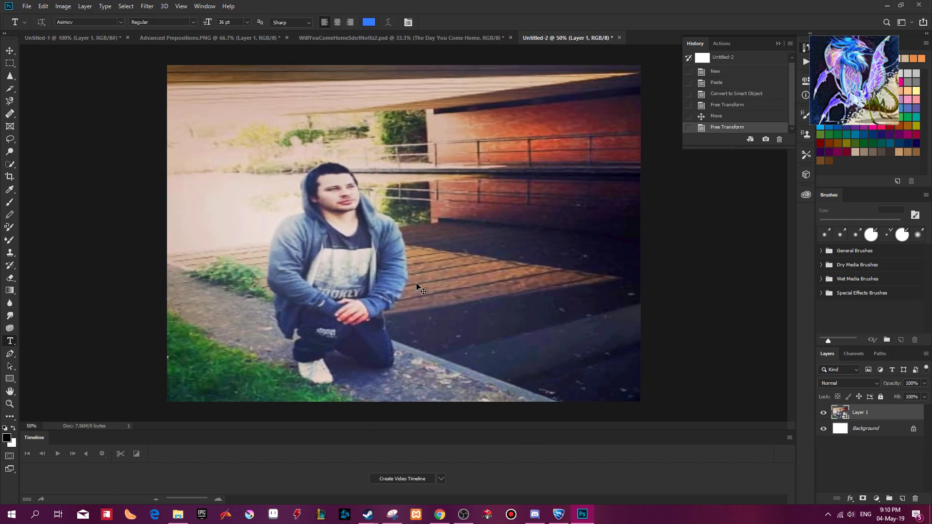
pyautogui.moveTo(416, 282); pyautogui.dragTo(382, 260)
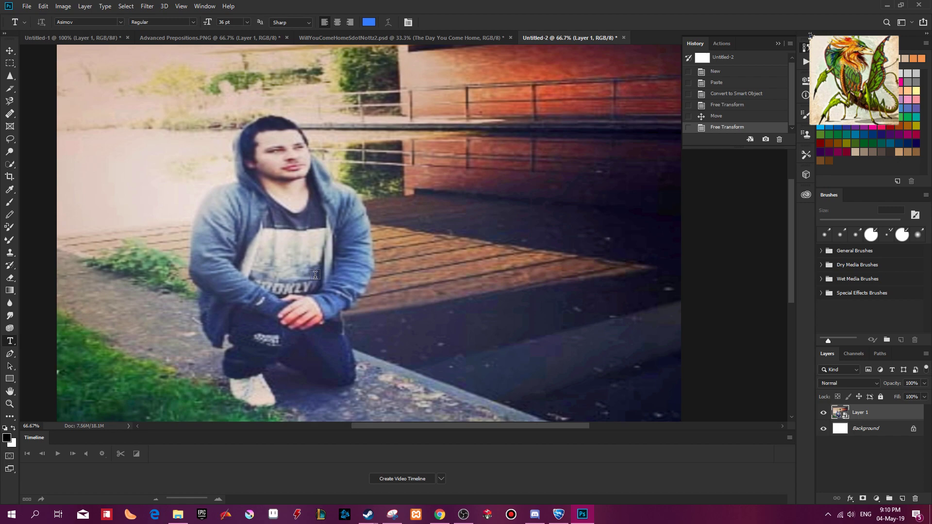
pyautogui.hotkey('ctrl', '-')
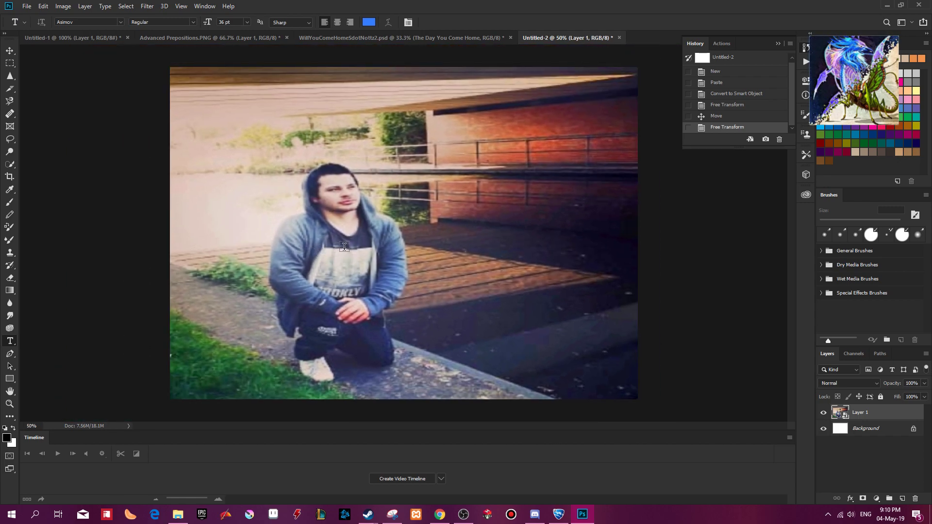
# Deselect the Advanced Prepositions photo and set its image resolution to 300.
pyautogui.click(215, 39)
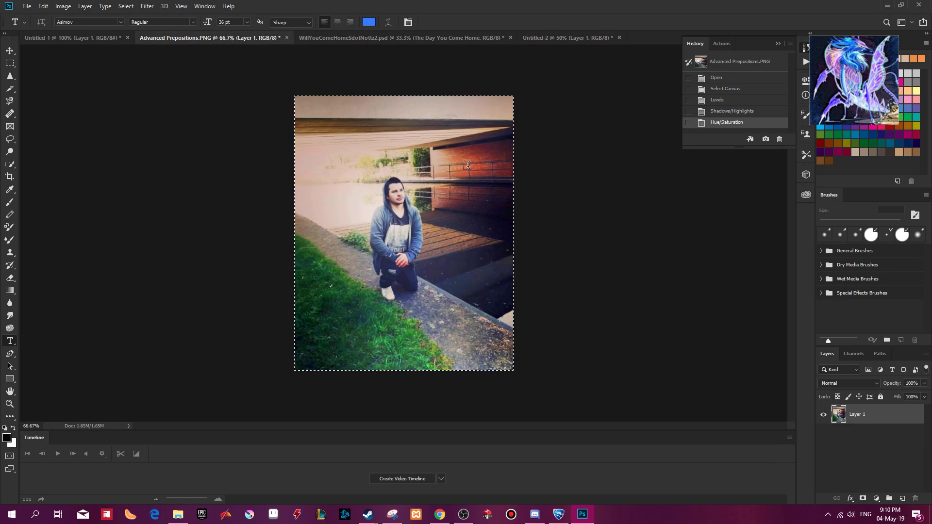
pyautogui.hotkey('ctrl', 'd')
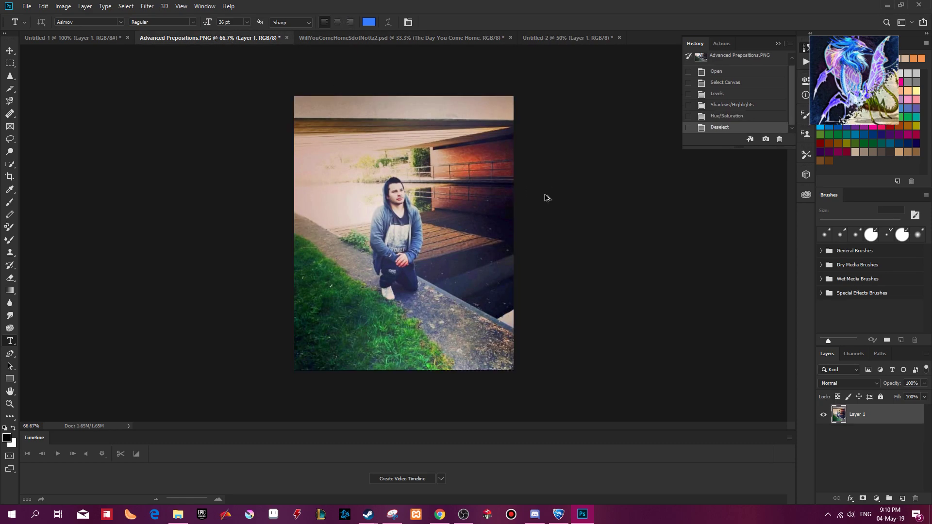
pyautogui.hotkey('ctrl', 'alt', 'i')
pyautogui.moveTo(732, 261); pyautogui.dragTo(668, 259)
pyautogui.write('300')
pyautogui.click(712, 324)
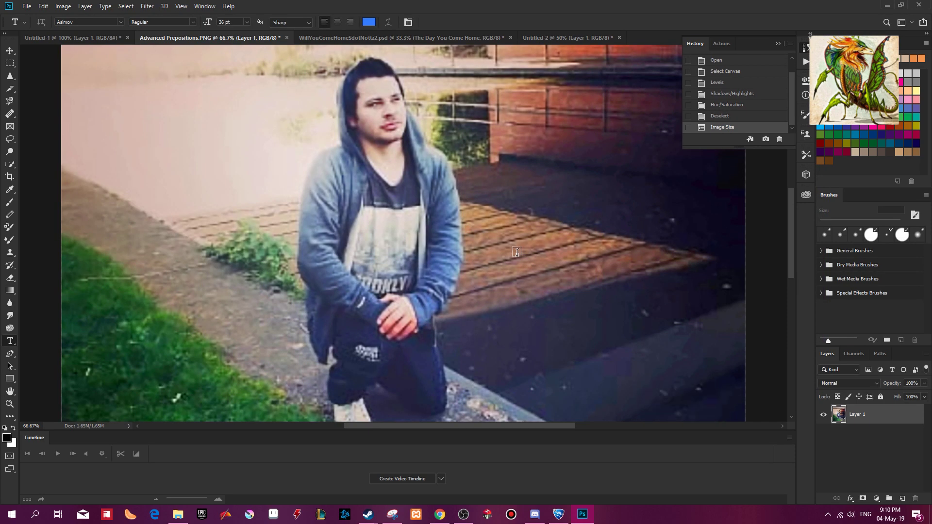
pyautogui.hotkey('ctrl', '-')
pyautogui.hotkey('ctrl', '-')
pyautogui.hotkey('ctrl', '-')
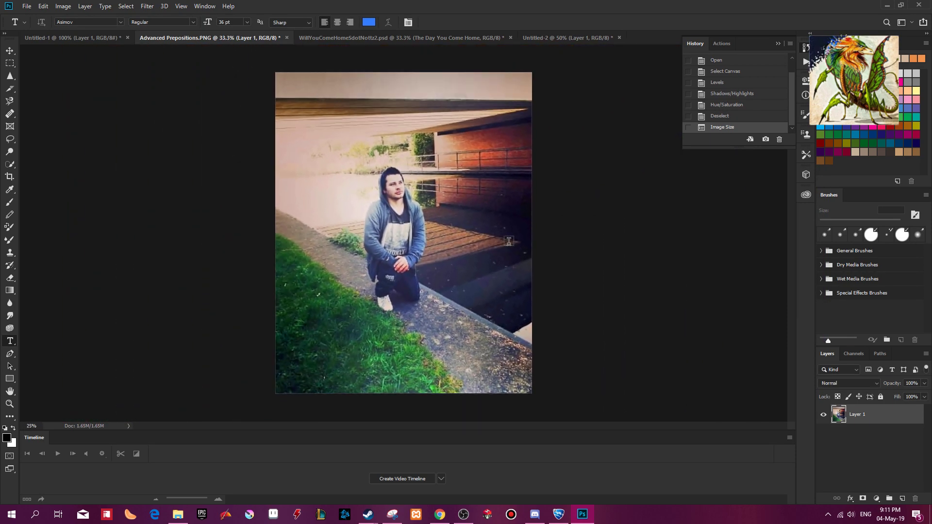
# Paste the 300 ppi photo into Untitled-2 as a new layer and scale it to about 92% wide and 78% high.
pyautogui.click(549, 41)
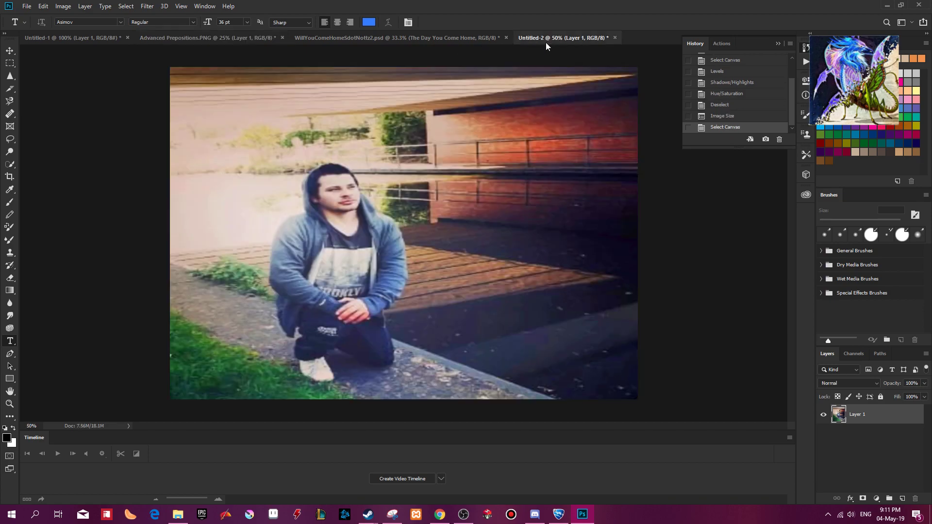
pyautogui.hotkey('ctrl', 'v')
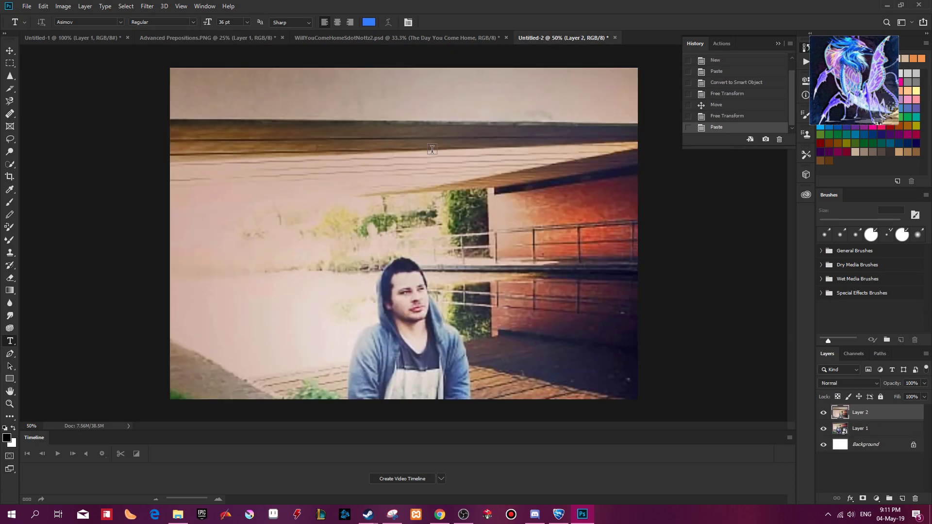
pyautogui.hotkey('ctrl', '-')
pyautogui.hotkey('ctrl', '-')
pyautogui.moveTo(468, 267); pyautogui.dragTo(448, 184)
pyautogui.hotkey('ctrl', 't')
pyautogui.moveTo(266, 74); pyautogui.dragTo(284, 140)
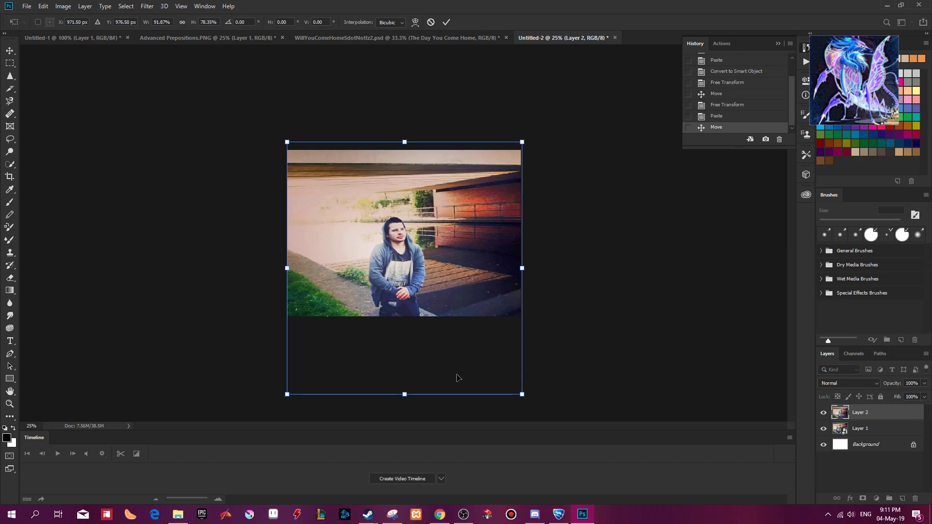
# Resize the pasted photo to about 96% wide and 82% high, positioned so the kneeling man fits within the canvas, and apply the transform.
pyautogui.moveTo(425, 395); pyautogui.dragTo(428, 368)
pyautogui.moveTo(431, 239)
pyautogui.mouseDown()
pyautogui.moveTo(429, 227)
pyautogui.moveTo(442, 226)
pyautogui.mouseUp()
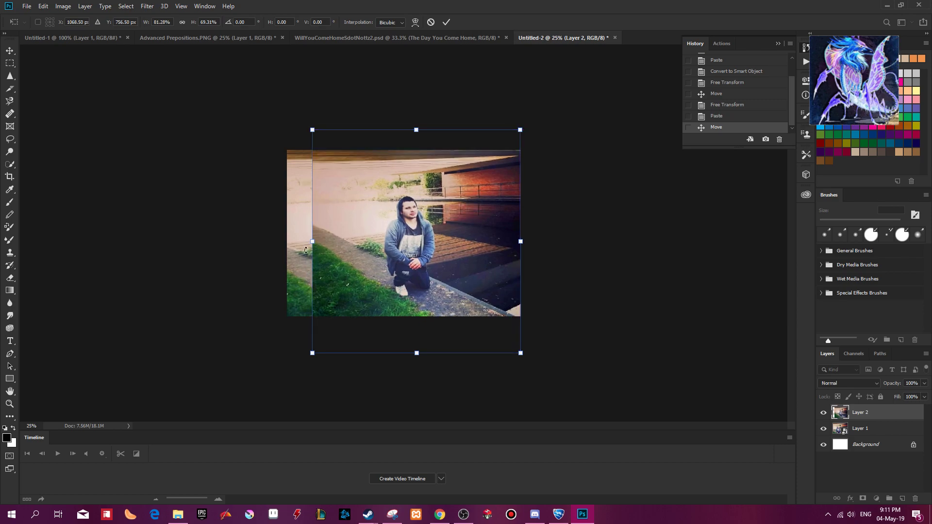
pyautogui.moveTo(313, 242); pyautogui.dragTo(277, 242)
pyautogui.moveTo(464, 222)
pyautogui.mouseDown()
pyautogui.moveTo(456, 227)
pyautogui.moveTo(476, 229)
pyautogui.mouseUp()
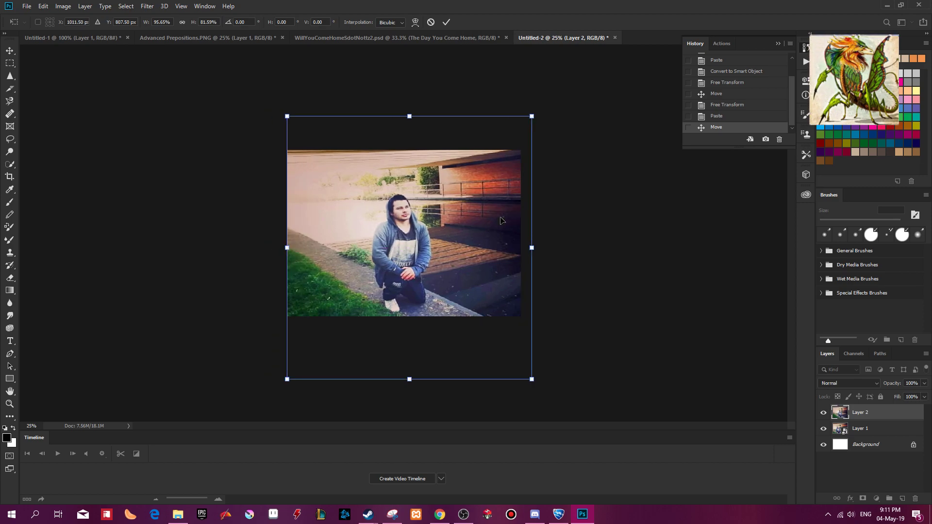
pyautogui.click(447, 21)
pyautogui.press('t')
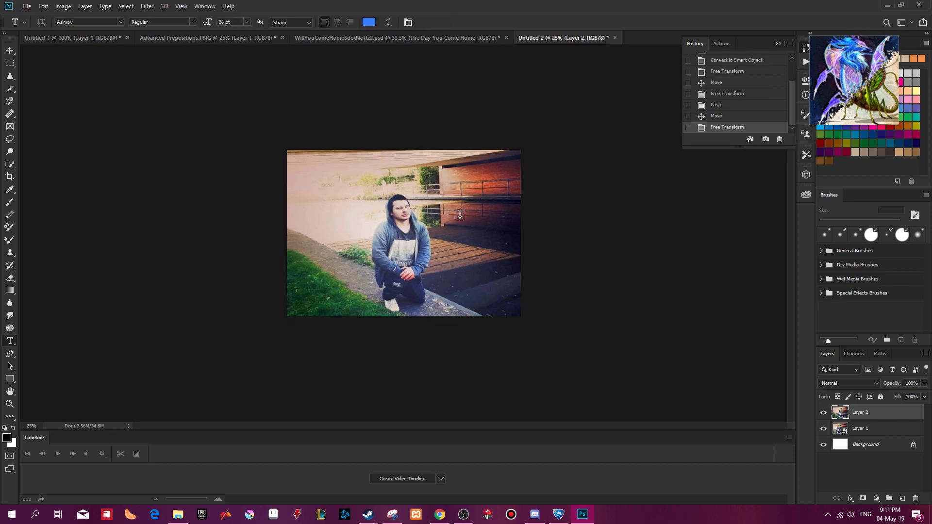
# Compare the two photo layers by hiding both and showing them again.
pyautogui.click(824, 417)
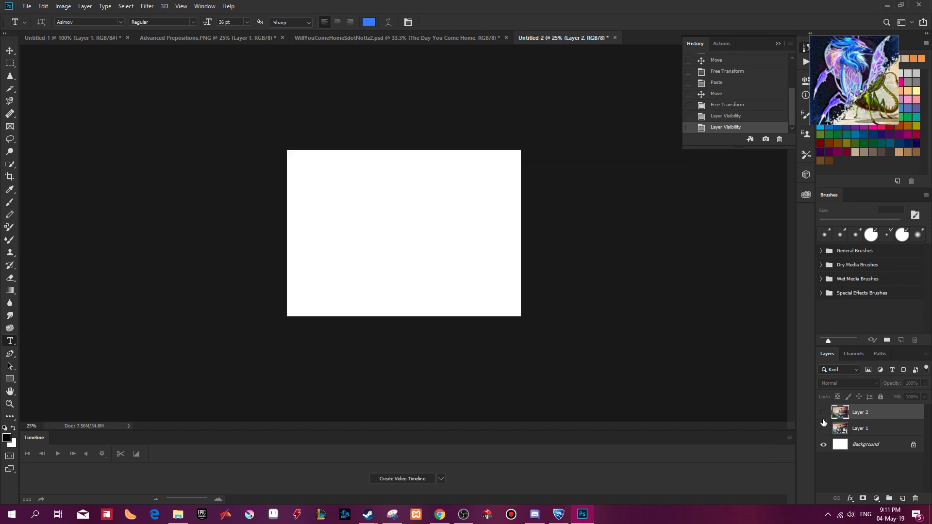
pyautogui.click(824, 431)
pyautogui.click(824, 415)
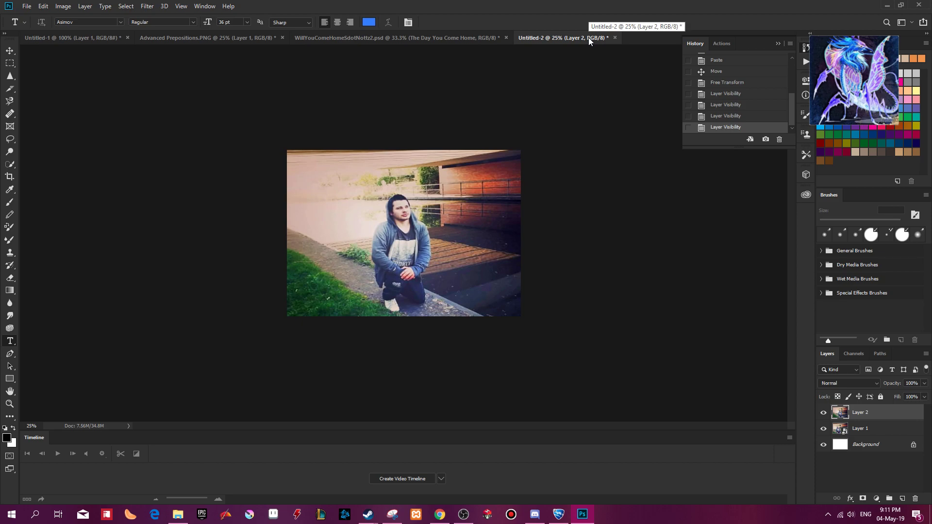
# Select the whole canvas and save its 1928 × 1370 pixel, 300 ppi size as a new-document preset named CD Cover.
pyautogui.hotkey('ctrl', 'n')
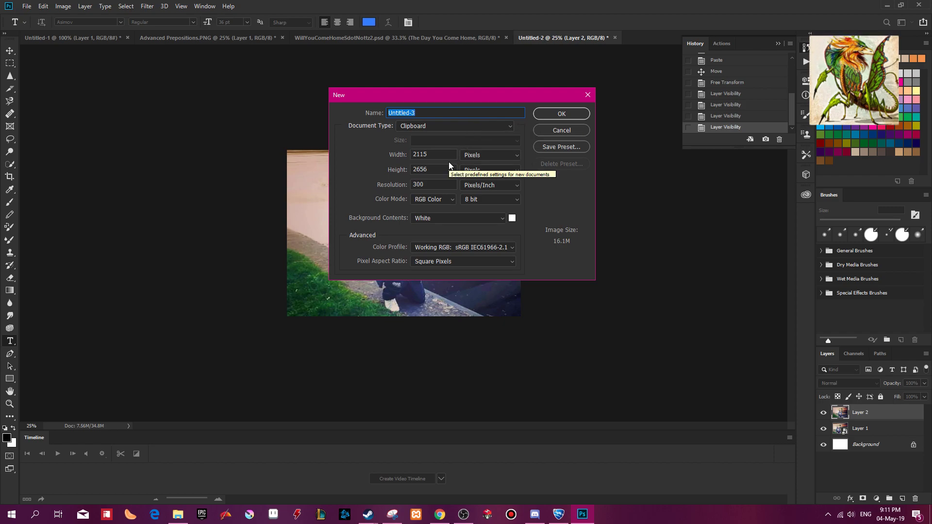
pyautogui.click(560, 132)
pyautogui.hotkey('ctrl', 'a')
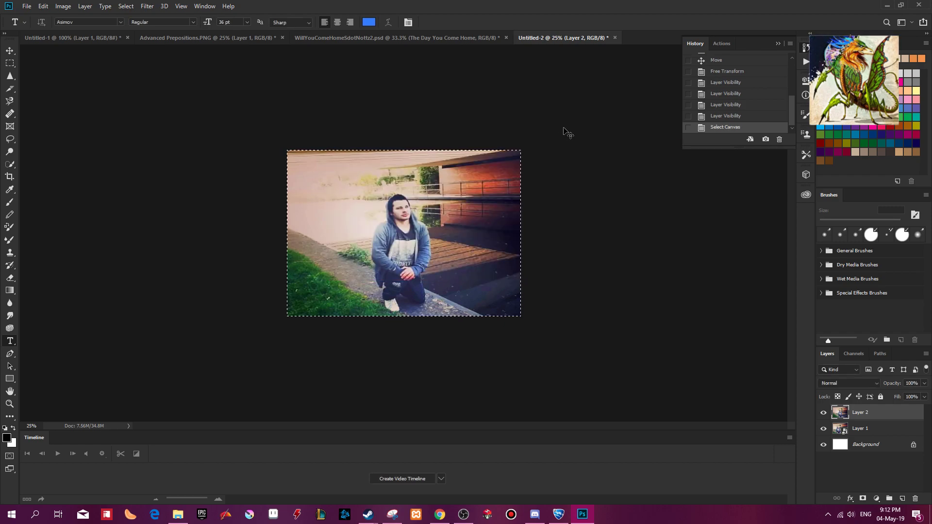
pyautogui.hotkey('ctrl', 'n')
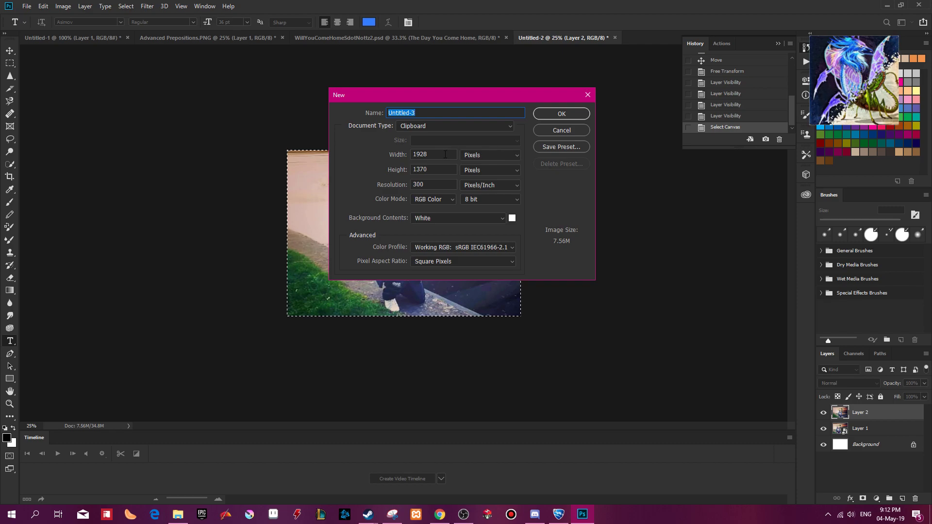
pyautogui.click(456, 124)
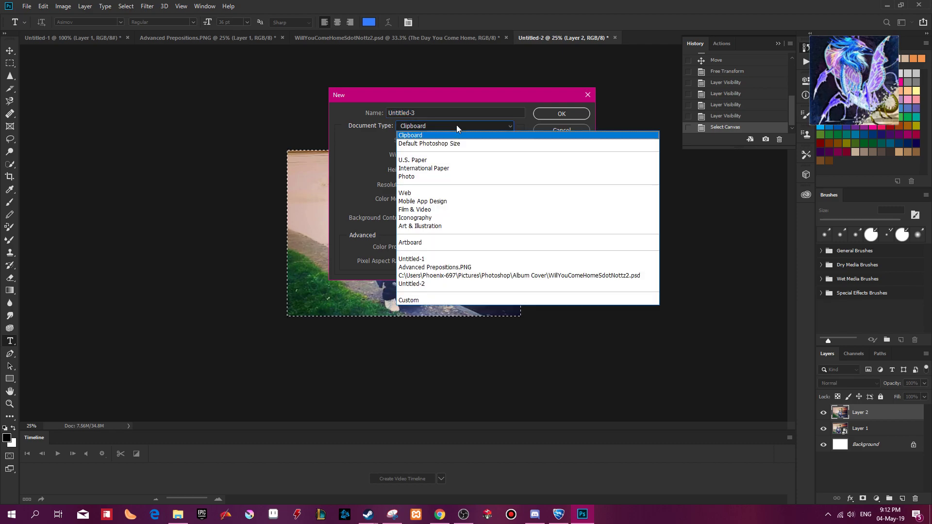
pyautogui.click(432, 301)
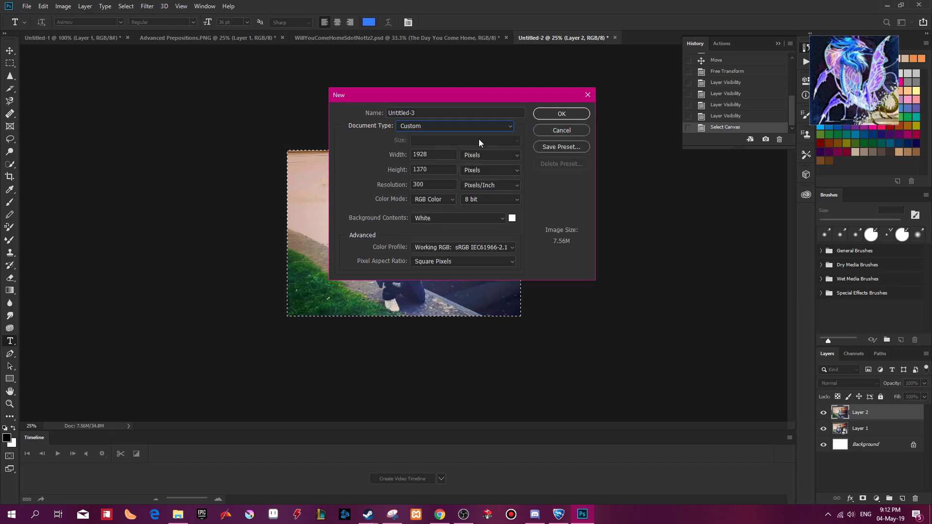
pyautogui.click(575, 146)
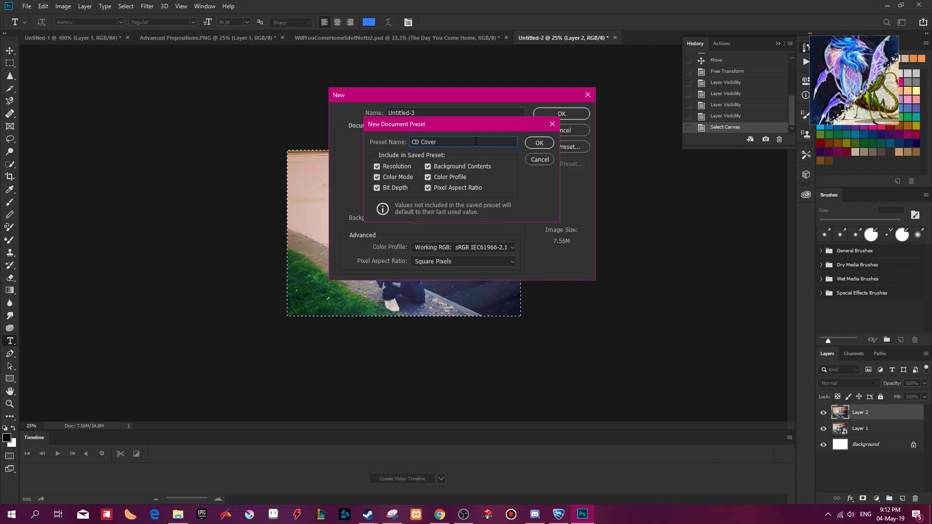
pyautogui.click(540, 143)
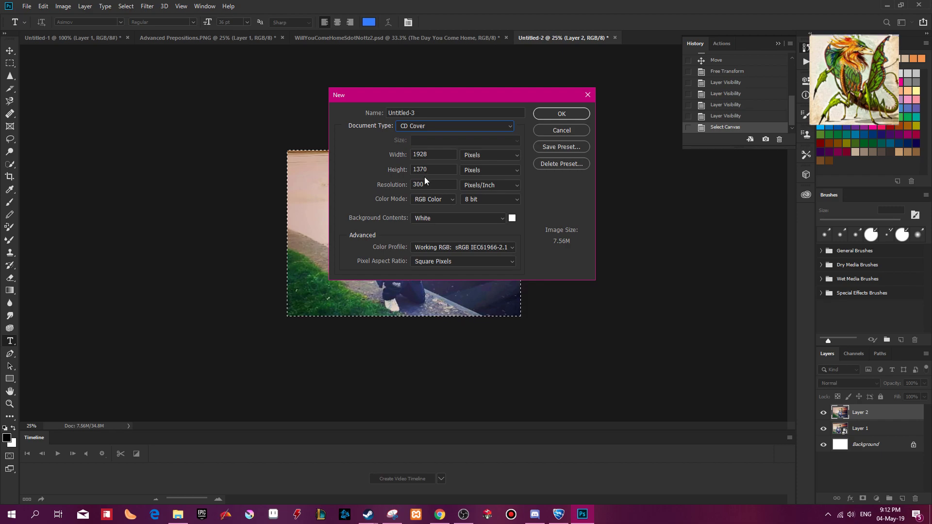
# Switch the new document's dimensions to centimetres and restore the CD Cover preset.
pyautogui.click(488, 155)
pyautogui.click(492, 181)
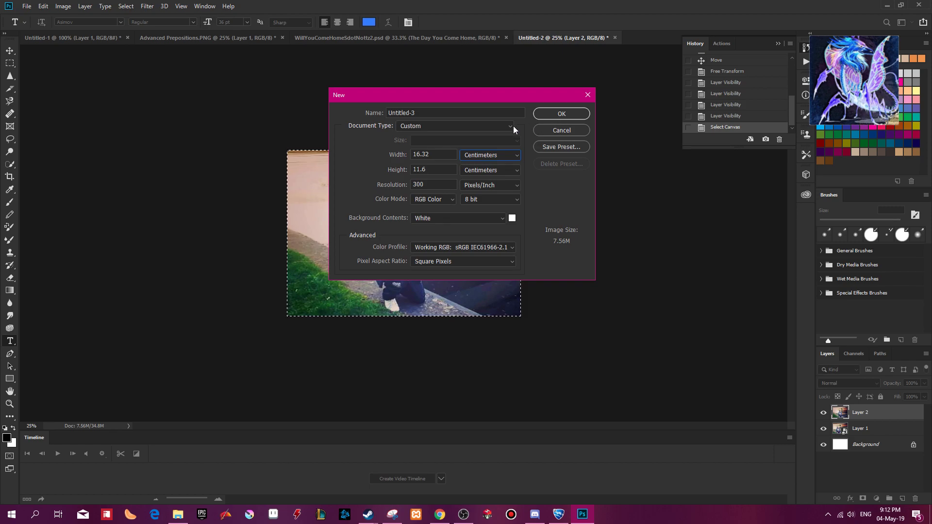
pyautogui.click(500, 128)
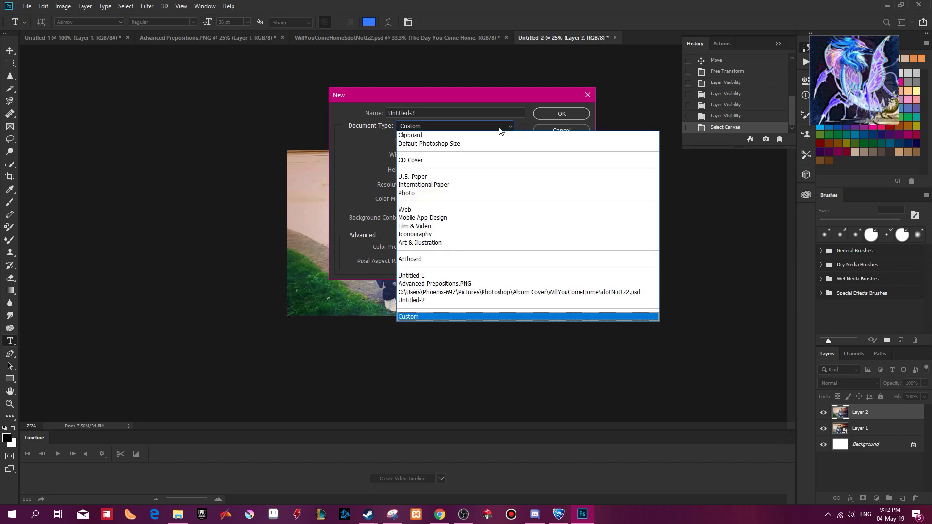
pyautogui.click(452, 161)
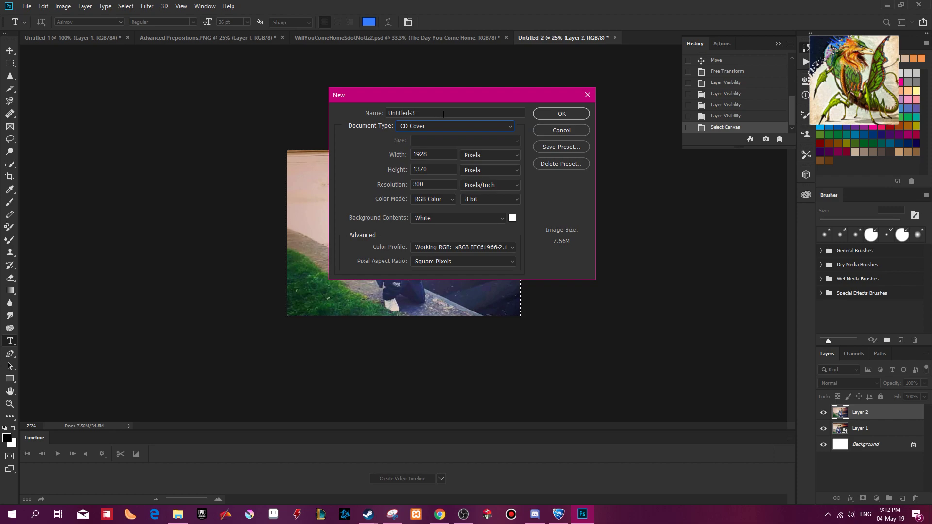
pyautogui.click(499, 126)
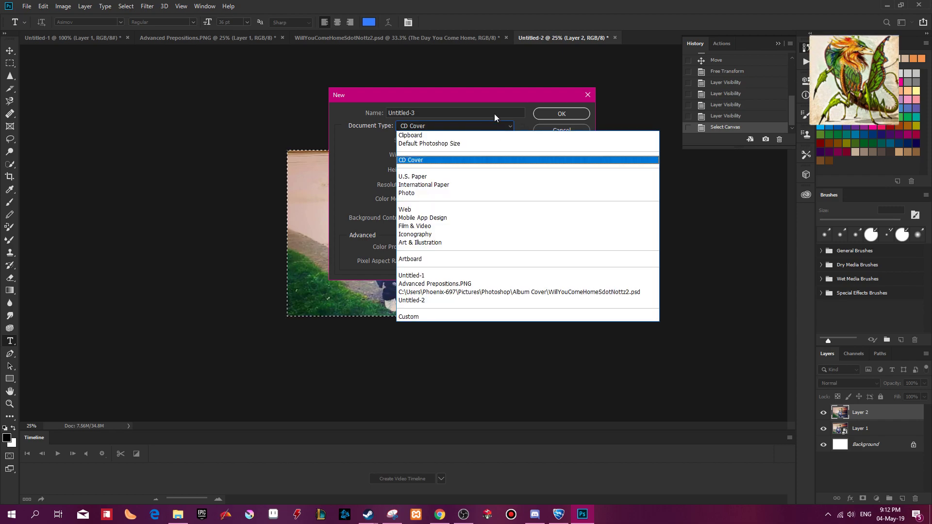
pyautogui.click(494, 106)
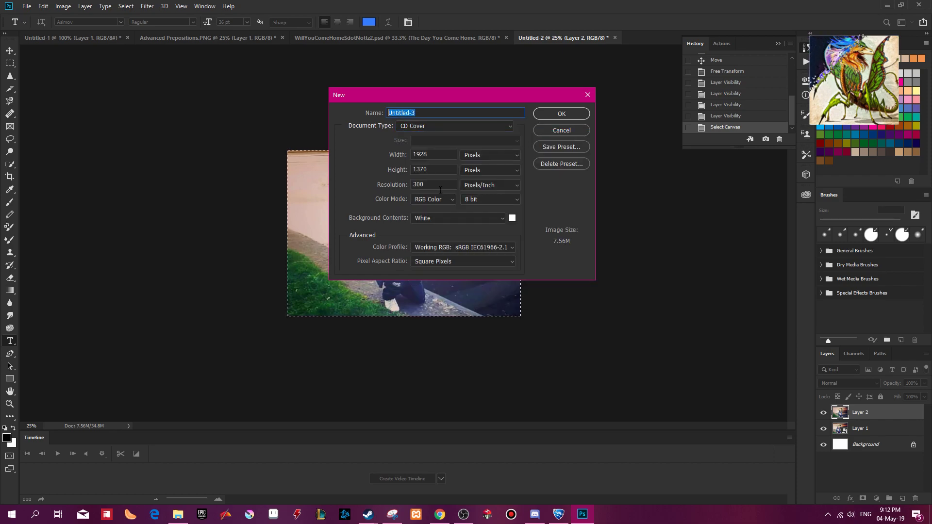
# Try to create a CD Cover document named with the album title Will You Remember Me from the browser's Messenger chat, and close it.
pyautogui.write('Will You')
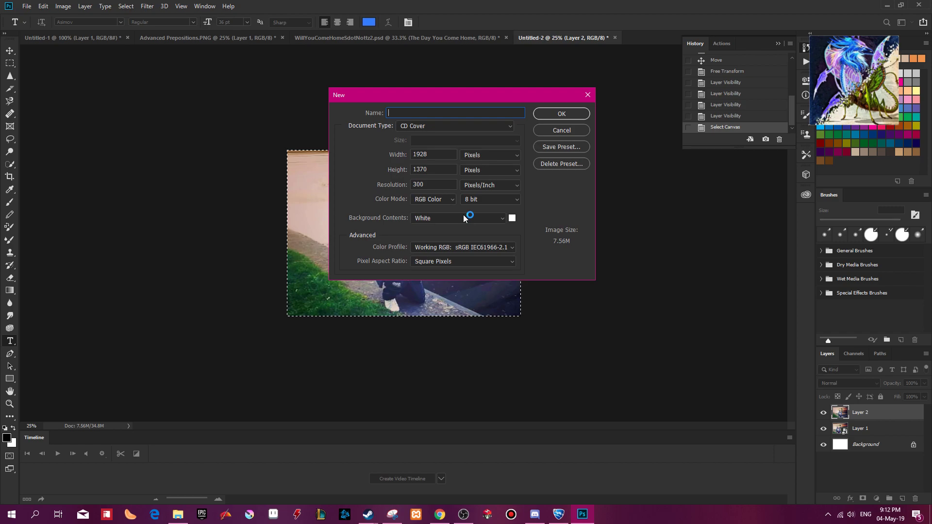
pyautogui.click(438, 514)
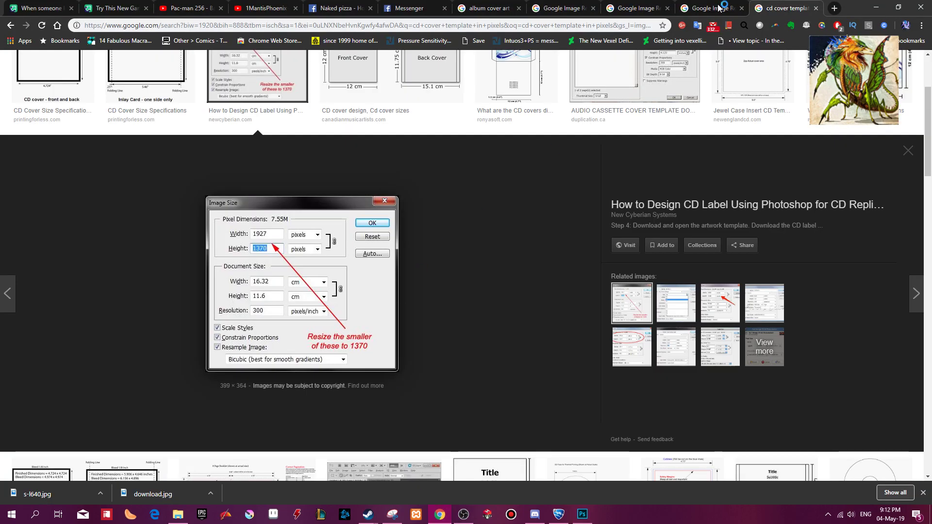
pyautogui.click(409, 8)
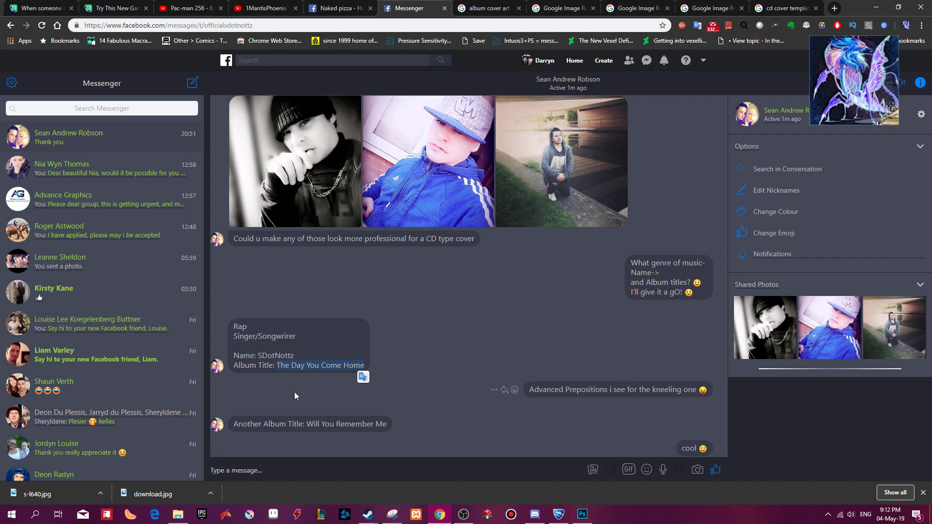
pyautogui.moveTo(306, 424); pyautogui.dragTo(387, 424)
pyautogui.hotkey('alt', 'Tab')
pyautogui.click(580, 115)
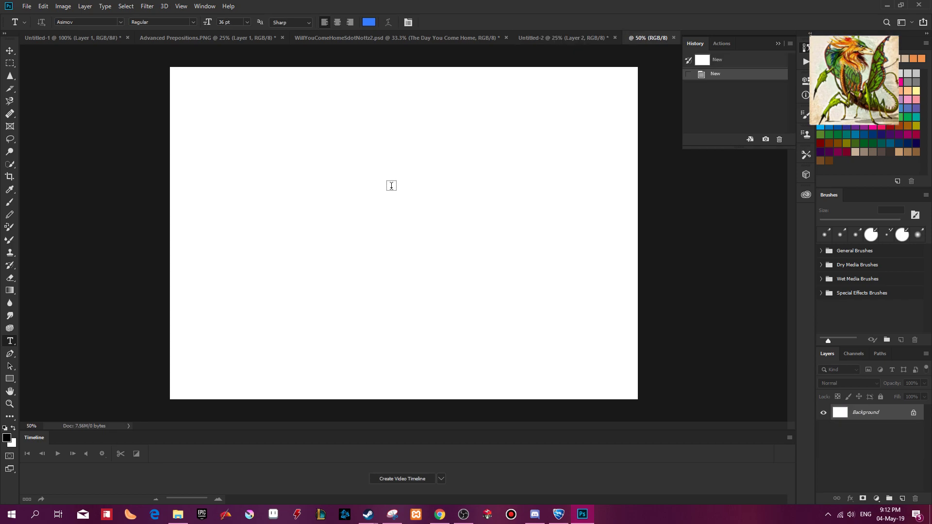
pyautogui.click(674, 37)
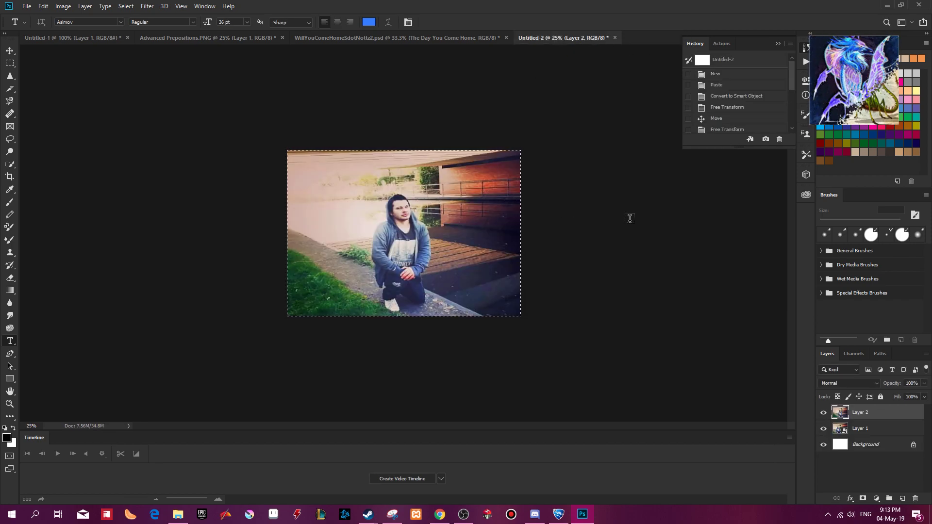
# Make Layer 1 in Untitled-2 the active layer, enlarge the timeline area slightly and show the cover at 50%.
pyautogui.click(834, 430)
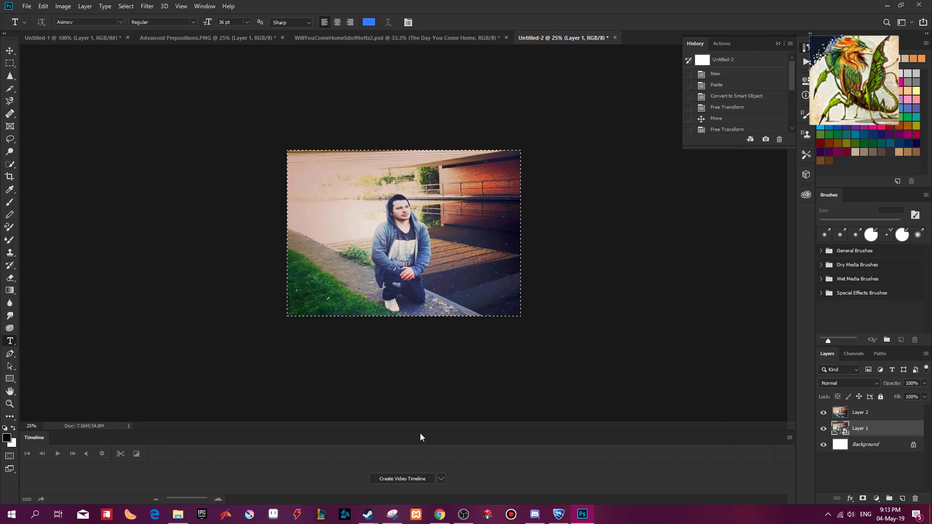
pyautogui.moveTo(424, 429); pyautogui.dragTo(430, 407)
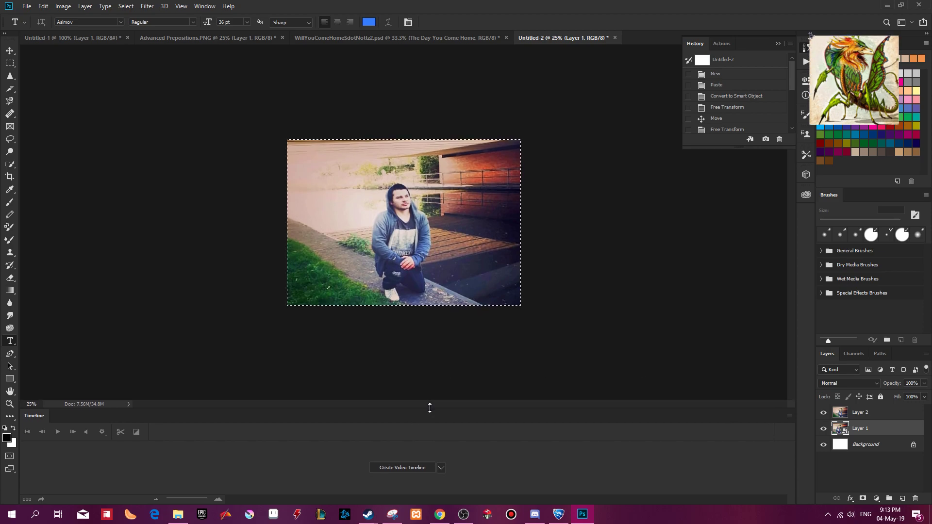
pyautogui.hotkey('ctrl', '0')
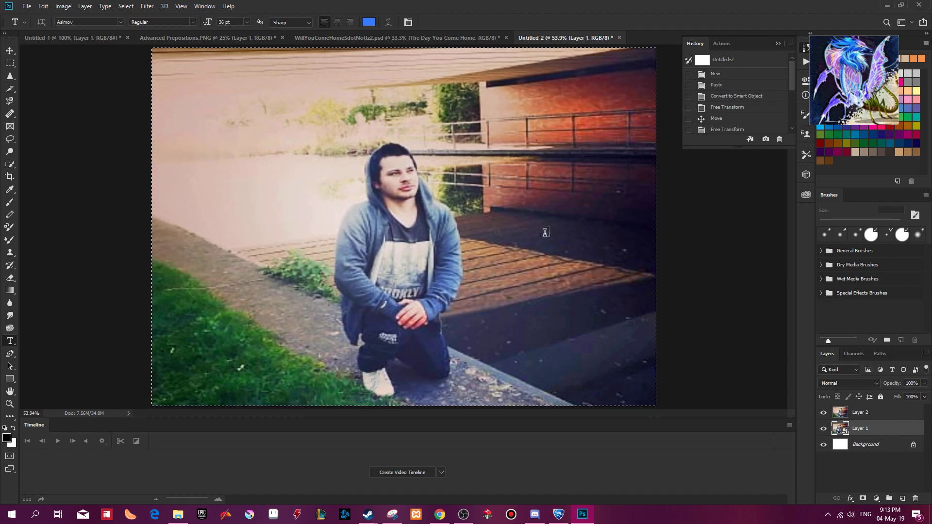
pyautogui.hotkey('ctrl', '-')
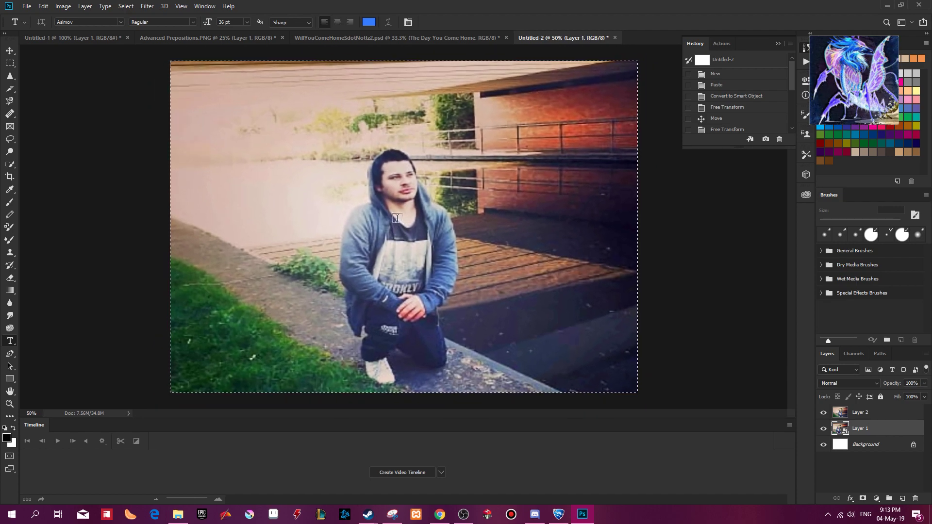
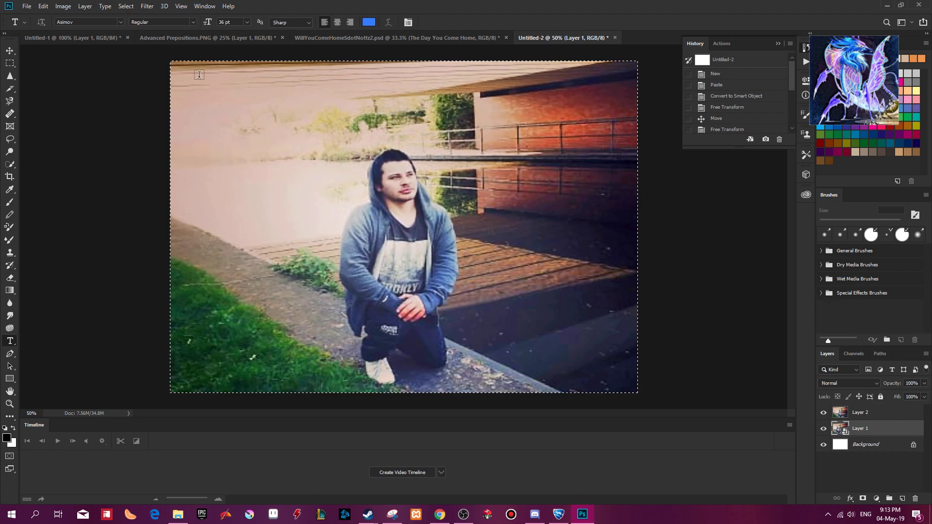
# Add the title Will You Remember Me in a text box over the upper-left of the photo and place its layer above Layer 2.
pyautogui.hotkey('ctrl', 'd')
pyautogui.moveTo(180, 71); pyautogui.dragTo(414, 140)
pyautogui.press('BackSpace')
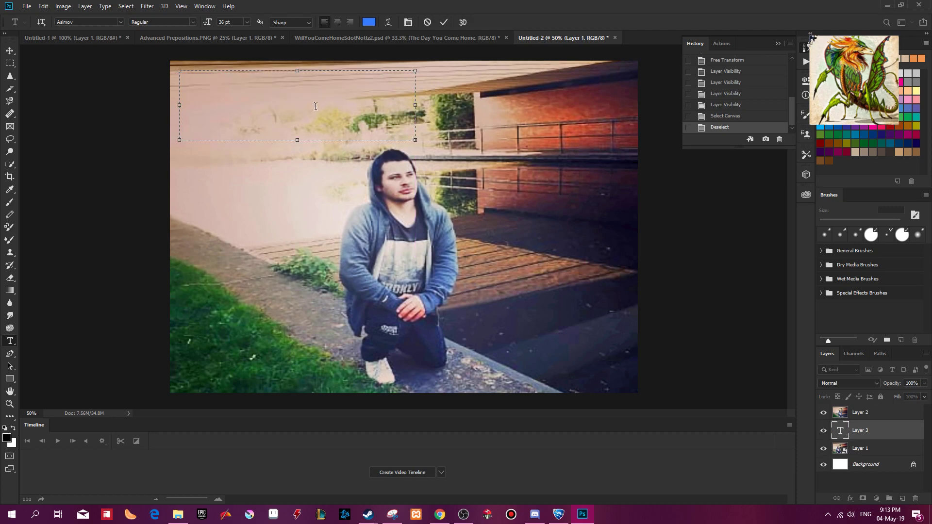
pyautogui.hotkey('ctrl', 'a')
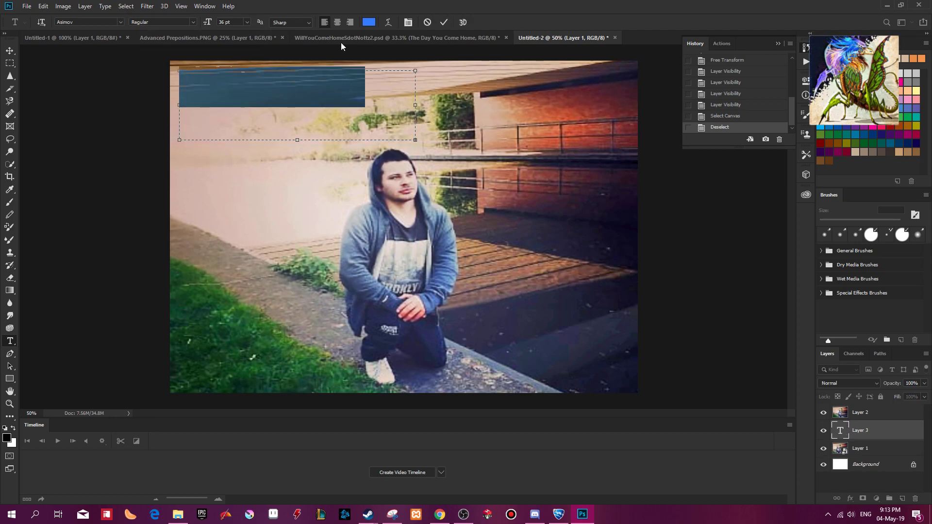
pyautogui.moveTo(862, 432); pyautogui.dragTo(855, 400)
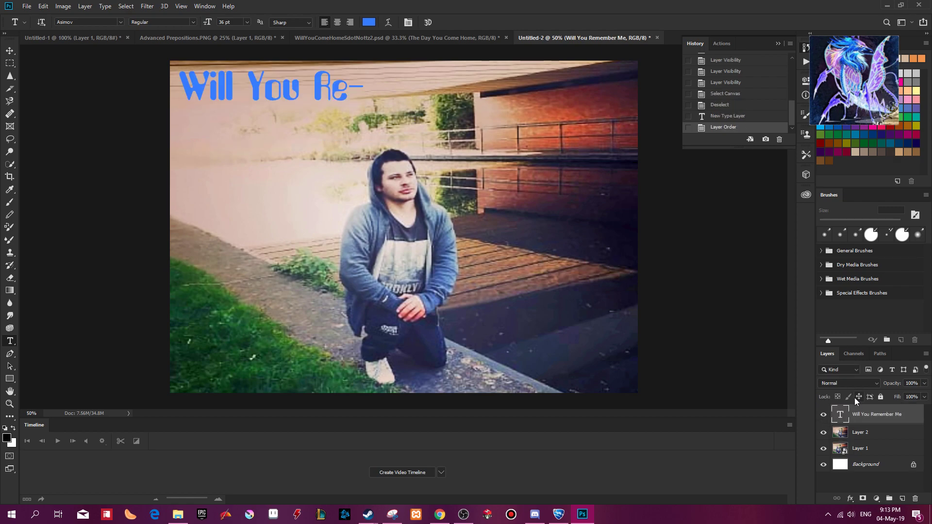
# Set the title's font size to 24 pt and reposition it near the photo's upper-left corner.
pyautogui.click(285, 96)
pyautogui.hotkey('ctrl', 'a')
pyautogui.click(246, 23)
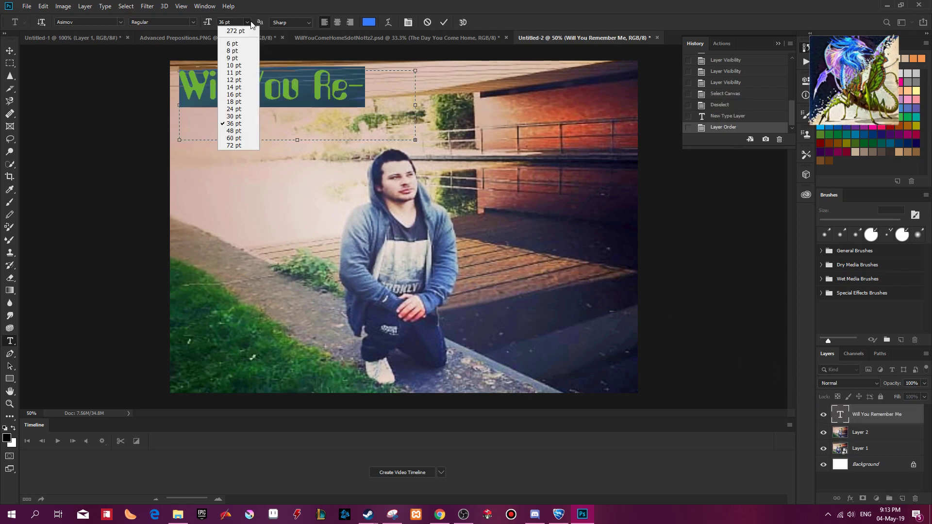
pyautogui.click(242, 113)
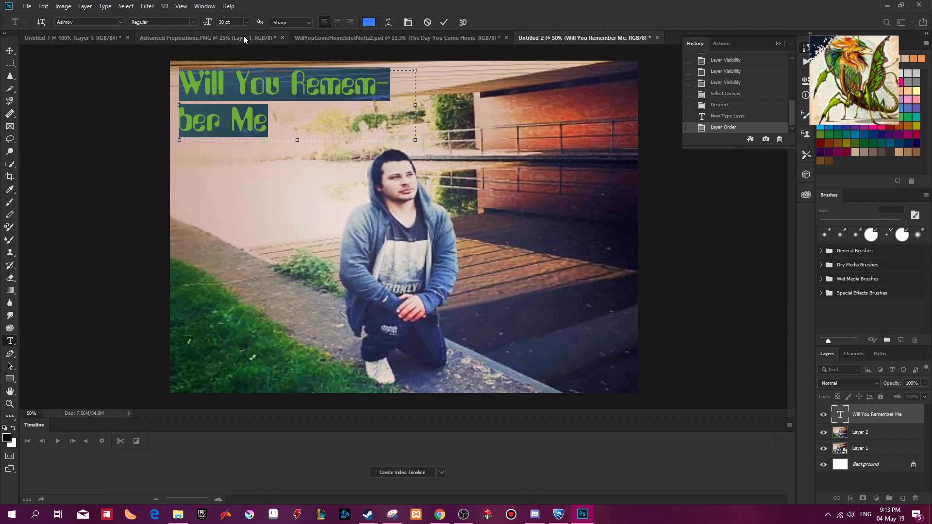
pyautogui.click(247, 23)
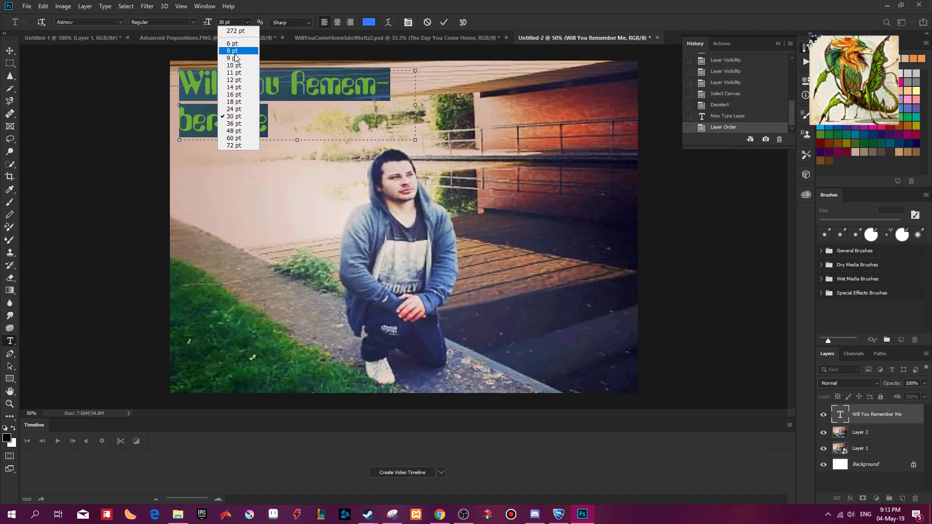
pyautogui.click(240, 107)
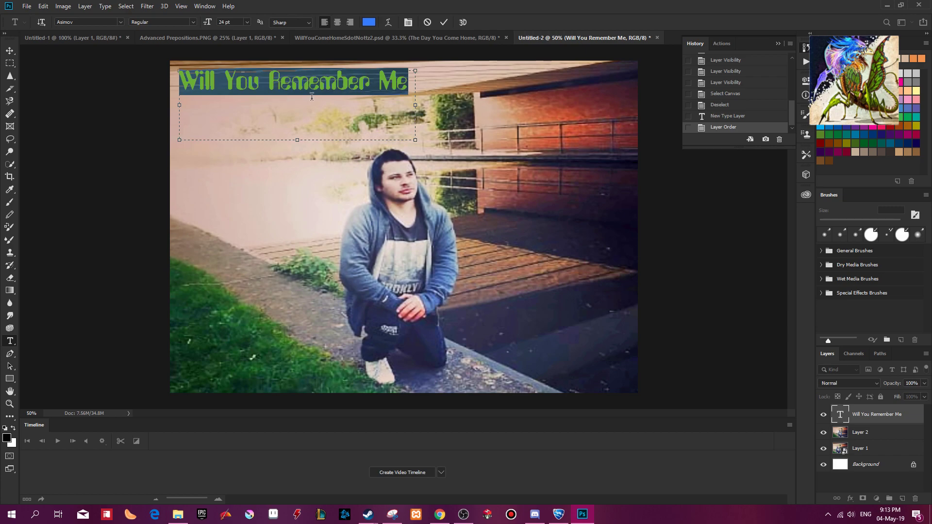
pyautogui.moveTo(315, 88); pyautogui.dragTo(314, 94)
pyautogui.moveTo(313, 115); pyautogui.dragTo(319, 135)
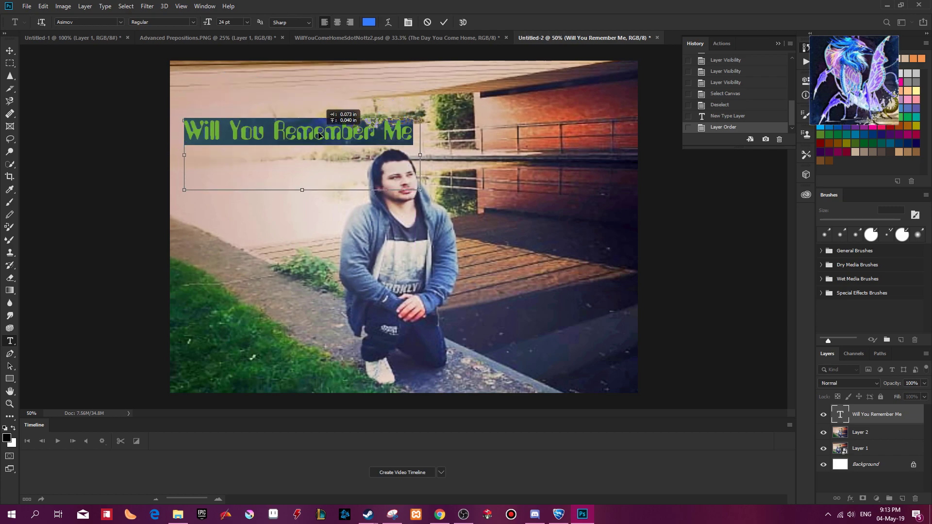
pyautogui.click(443, 22)
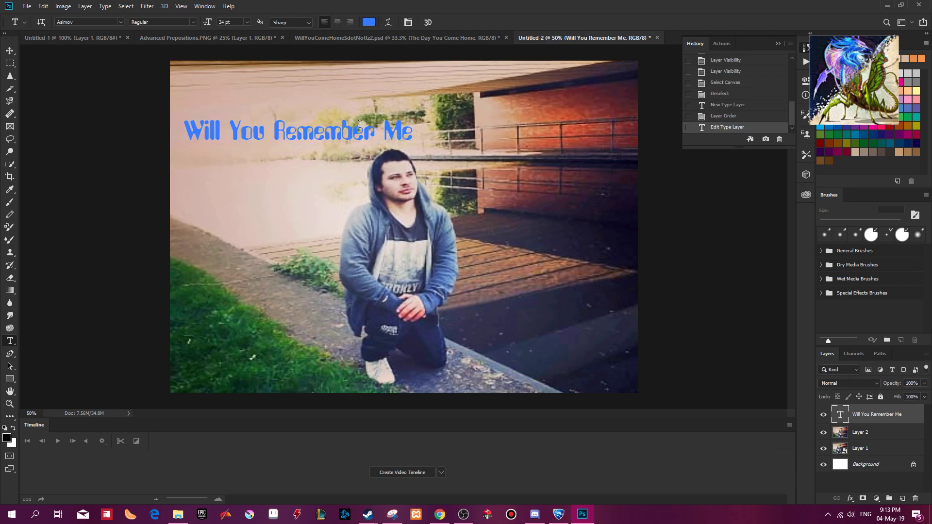
pyautogui.moveTo(346, 141); pyautogui.dragTo(336, 94)
# Recolour the title green (3c7a4f), sampled from the grass, and move it over the grass along the photo's lower edge.
pyautogui.tripleClick(339, 91)
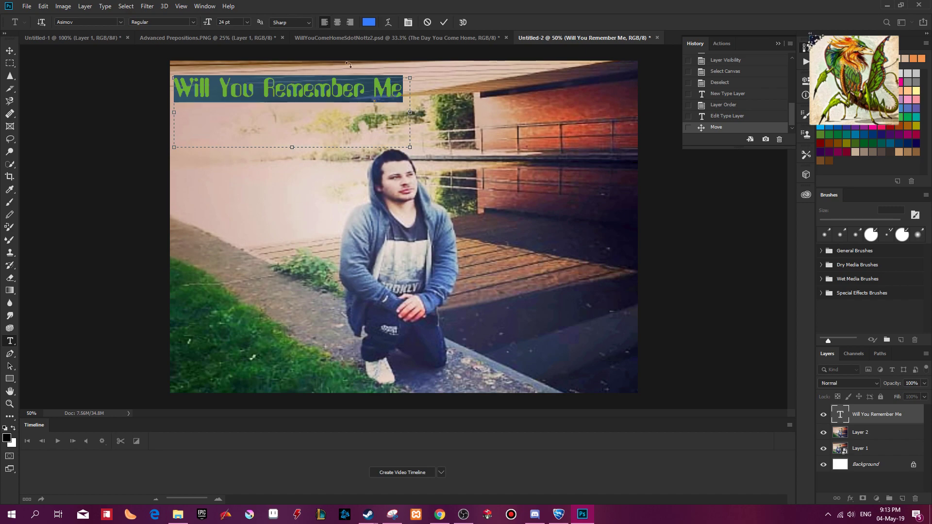
pyautogui.click(363, 21)
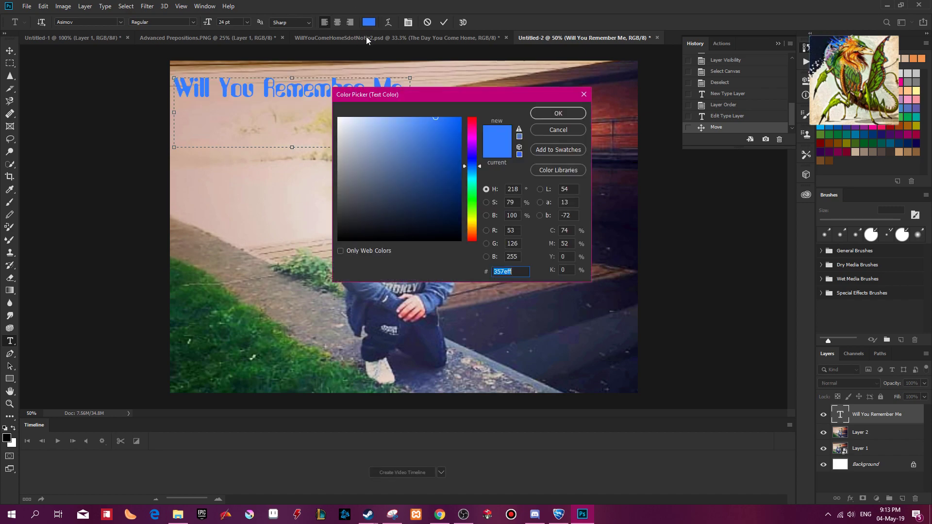
pyautogui.click(231, 310)
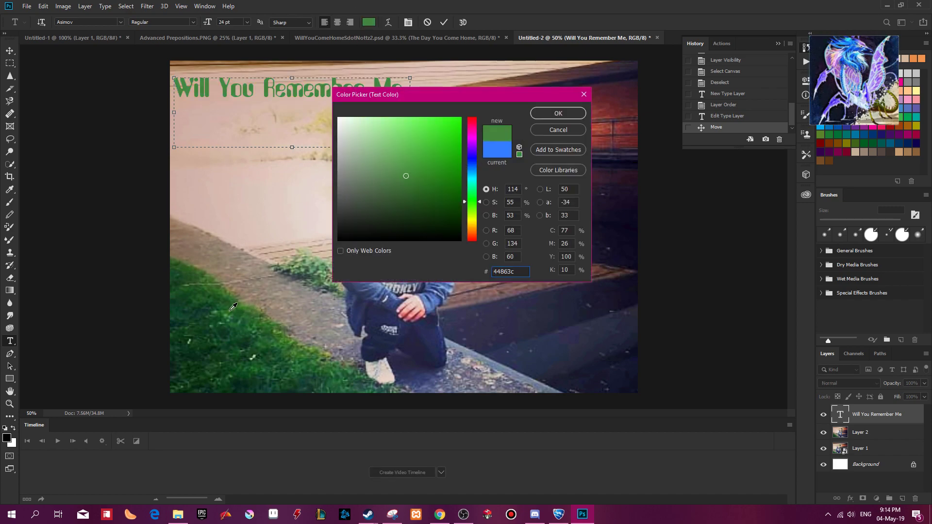
pyautogui.click(256, 316)
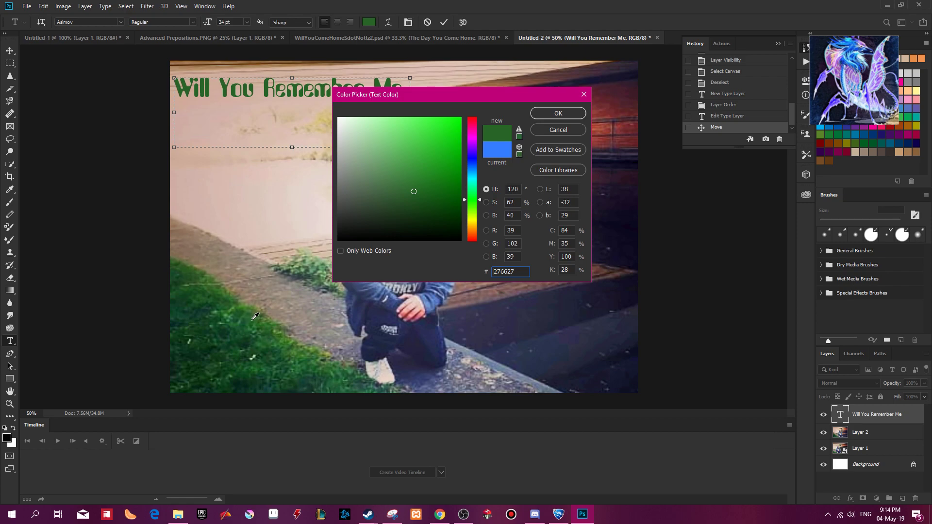
pyautogui.click(215, 322)
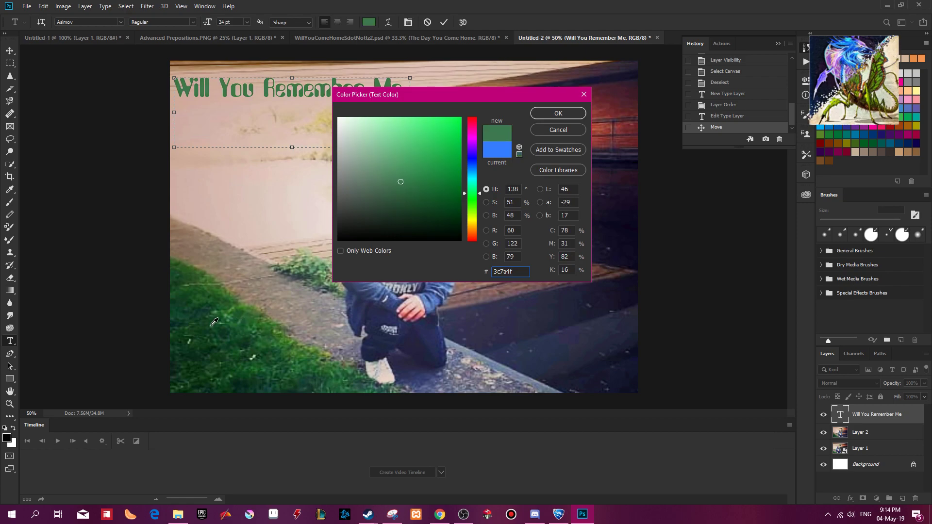
pyautogui.click(566, 116)
pyautogui.moveTo(314, 89); pyautogui.dragTo(324, 375)
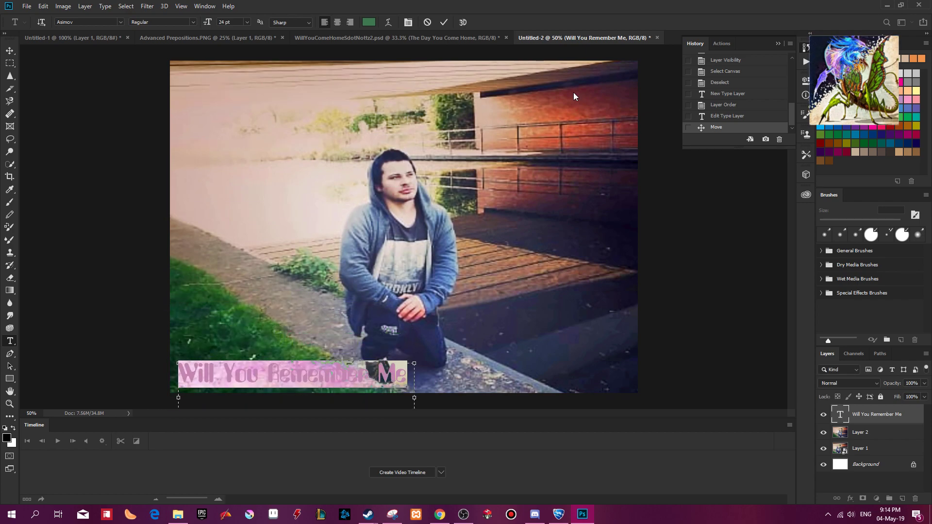
pyautogui.click(444, 22)
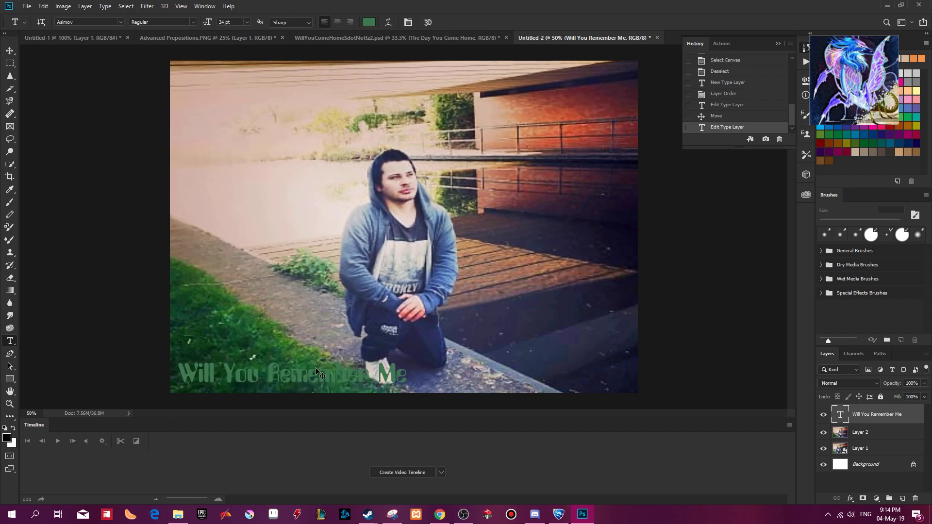
# Move the title to the dark water beside the kneeling man and rotate it about -17.1°.
pyautogui.moveTo(318, 377); pyautogui.dragTo(526, 335)
pyautogui.hotkey('ctrl', 't')
pyautogui.moveTo(659, 330); pyautogui.dragTo(641, 285)
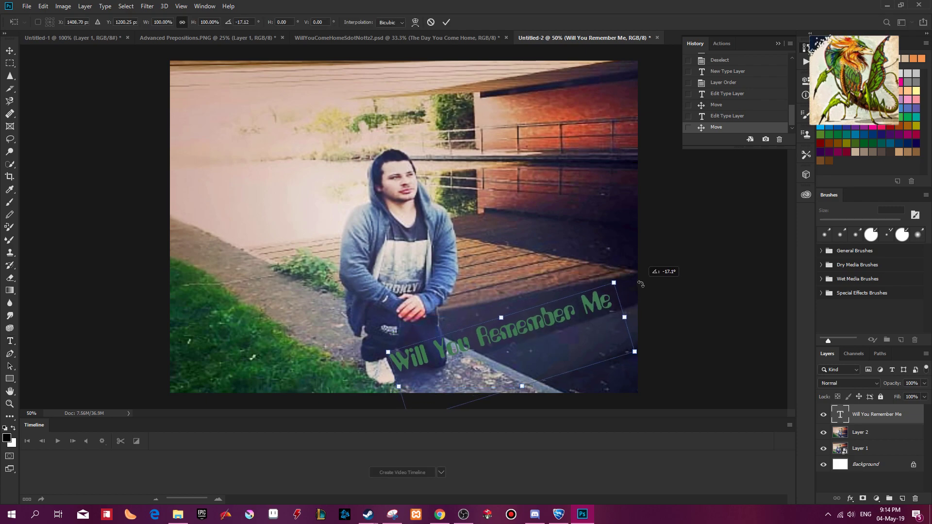
# Try the title higher up across the brick wall under the bridge, with its rotation adjusted to -8.42°.
pyautogui.moveTo(545, 339); pyautogui.dragTo(554, 269)
pyautogui.moveTo(642, 204); pyautogui.dragTo(665, 267)
pyautogui.moveTo(597, 295); pyautogui.dragTo(573, 216)
pyautogui.moveTo(666, 213); pyautogui.dragTo(668, 181)
pyautogui.moveTo(548, 176); pyautogui.dragTo(555, 114)
pyautogui.moveTo(690, 172); pyautogui.dragTo(696, 150)
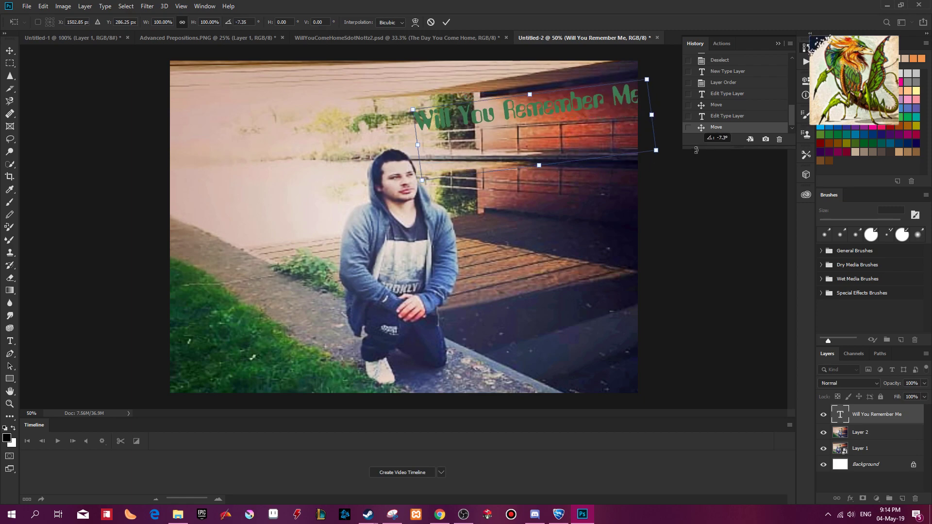
pyautogui.moveTo(582, 110)
pyautogui.mouseDown()
pyautogui.moveTo(556, 109)
pyautogui.moveTo(569, 109)
pyautogui.mouseUp()
pyautogui.moveTo(670, 153)
pyautogui.mouseDown()
pyautogui.moveTo(669, 164)
pyautogui.moveTo(675, 145)
pyautogui.mouseUp()
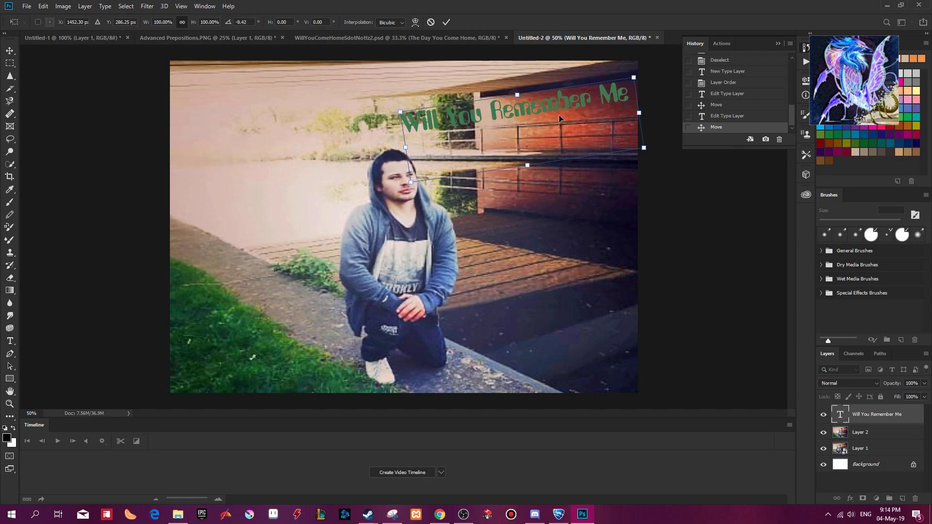
# Move the title back down over the dark water beside the man's knees and tilt it more steeply upward.
pyautogui.moveTo(577, 103); pyautogui.dragTo(581, 306)
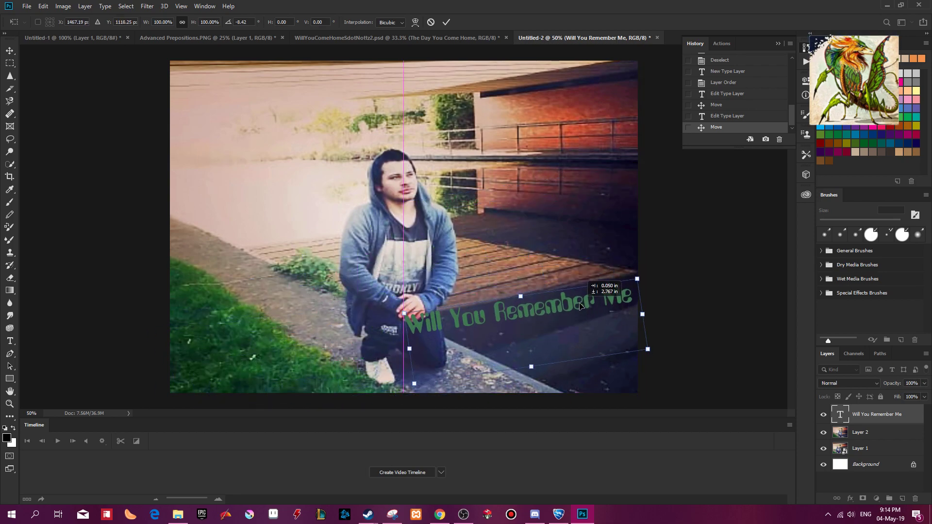
pyautogui.press('Return')
pyautogui.click(603, 295)
pyautogui.moveTo(649, 278); pyautogui.dragTo(639, 254)
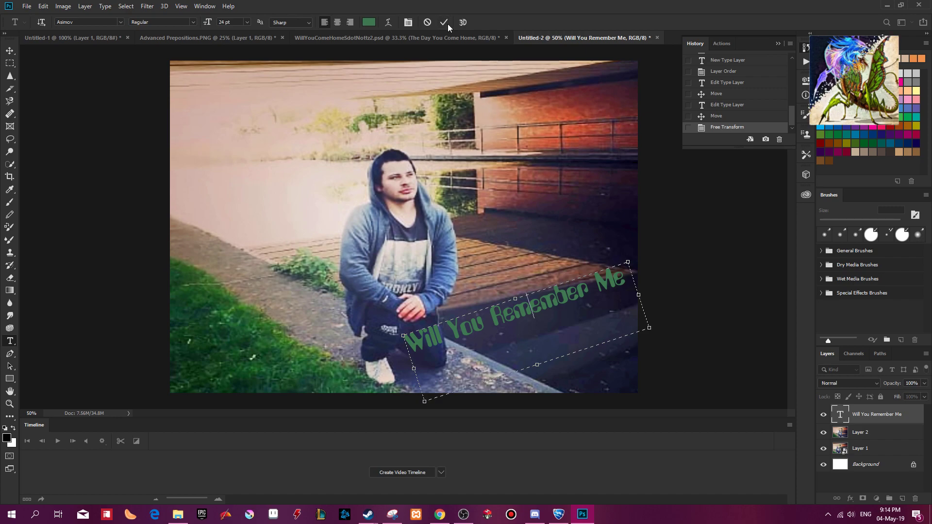
pyautogui.click(444, 23)
# Scale the title to about 79% and fit it on the dark water between the man and the photo's right edge.
pyautogui.hotkey('ctrl', 't')
pyautogui.moveTo(400, 400); pyautogui.dragTo(447, 379)
pyautogui.moveTo(560, 298); pyautogui.dragTo(566, 304)
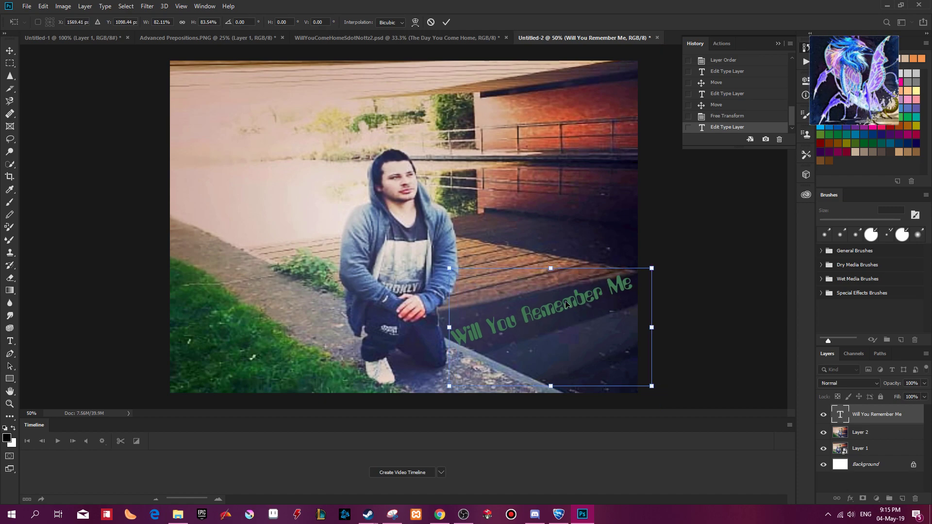
pyautogui.moveTo(652, 267); pyautogui.dragTo(644, 276)
pyautogui.moveTo(568, 312); pyautogui.dragTo(577, 312)
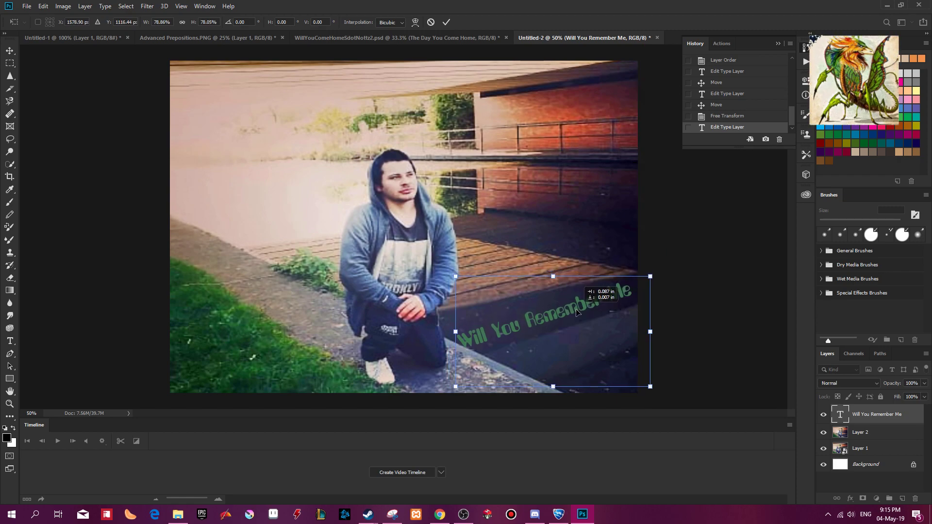
pyautogui.click(446, 23)
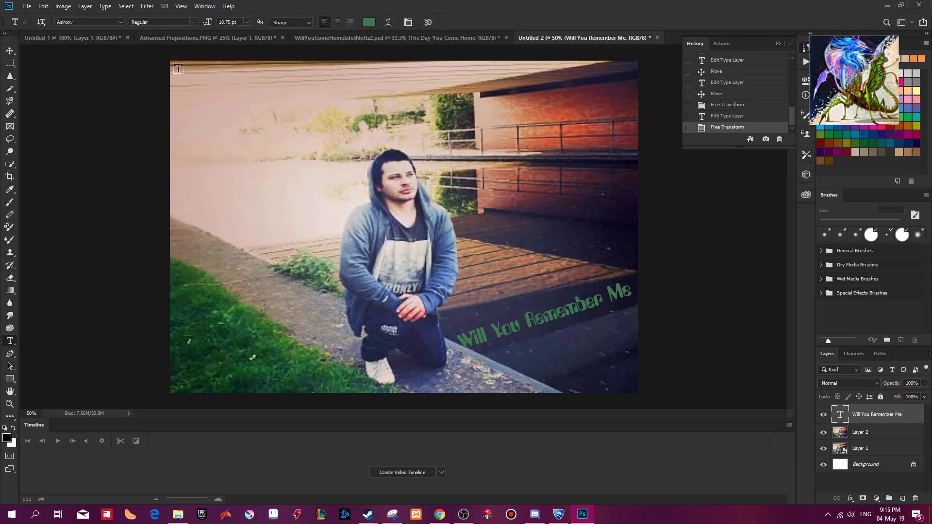
# Copy the artist's stage name from the Messenger chat in the browser and return to the cover in Photoshop.
pyautogui.hotkey('alt', 'Tab')
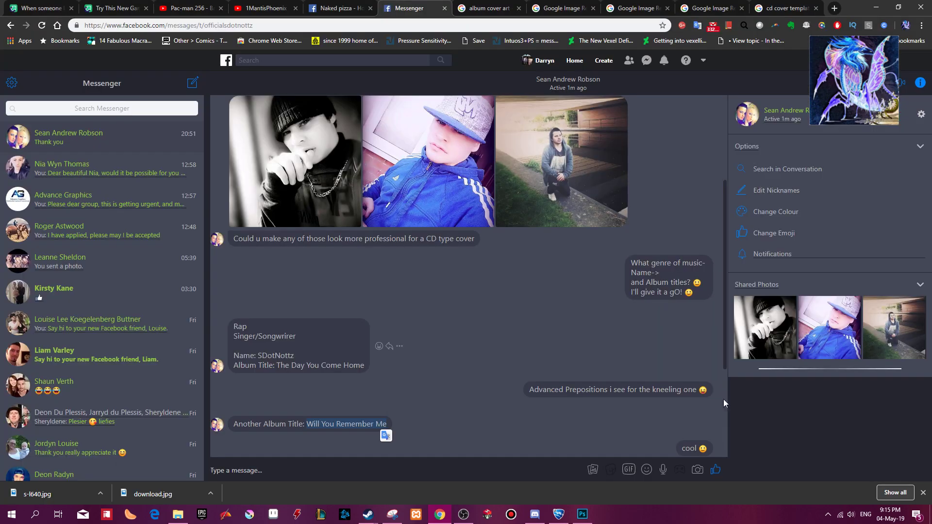
pyautogui.doubleClick(277, 356)
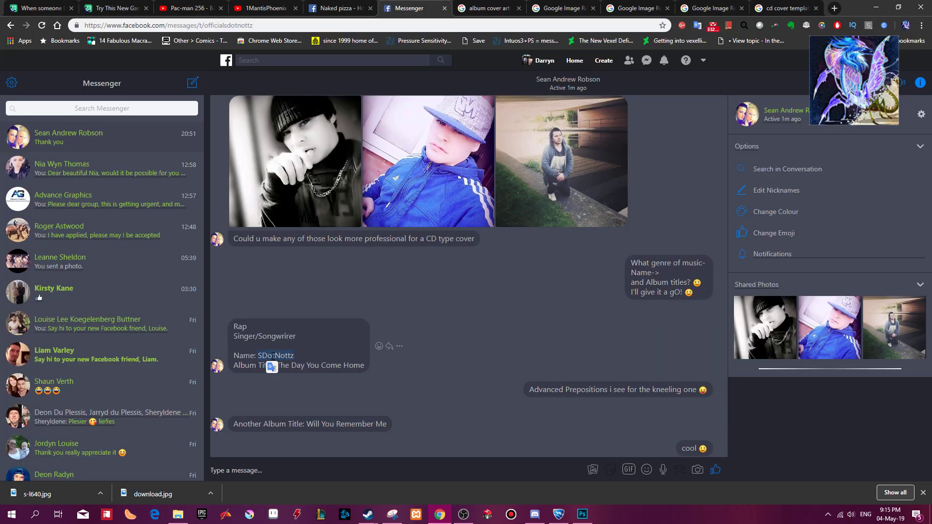
pyautogui.hotkey('alt', 'Tab')
pyautogui.hotkey('ctrl', 't')
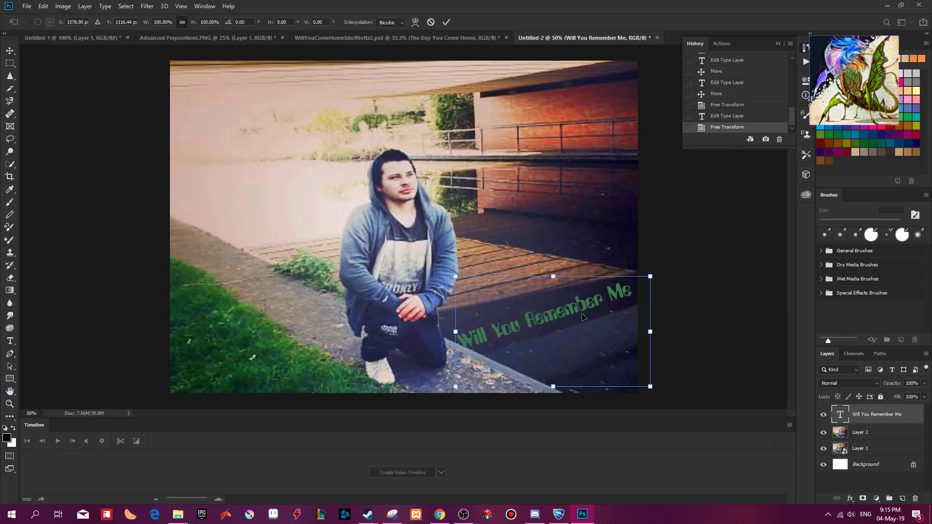
pyautogui.click(447, 23)
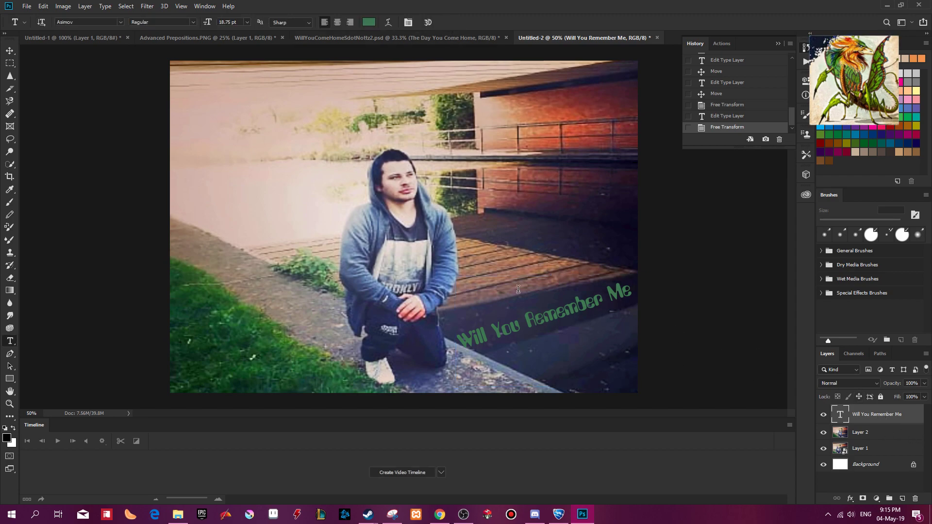
# Add a Color Overlay to the Will You Remember Me title in a dark navy sampled from the water beside it.
pyautogui.rightClick(864, 417)
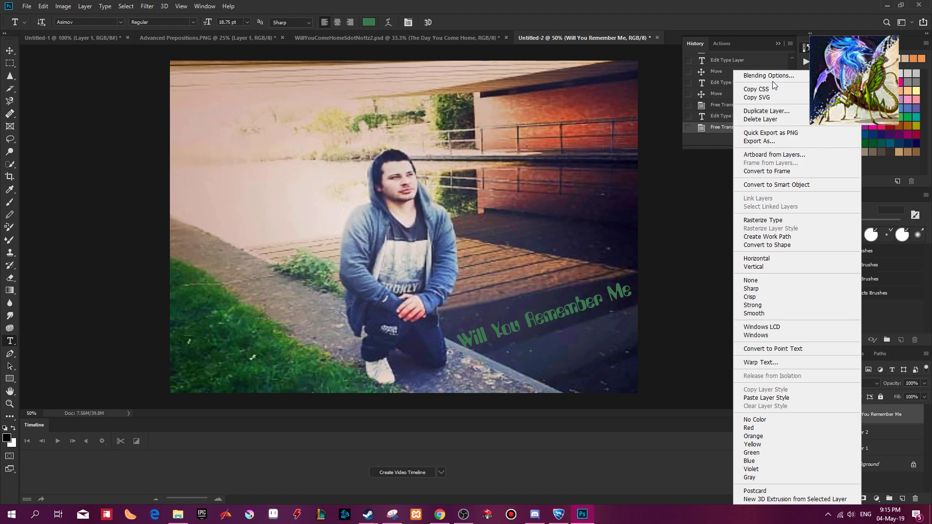
pyautogui.click(772, 77)
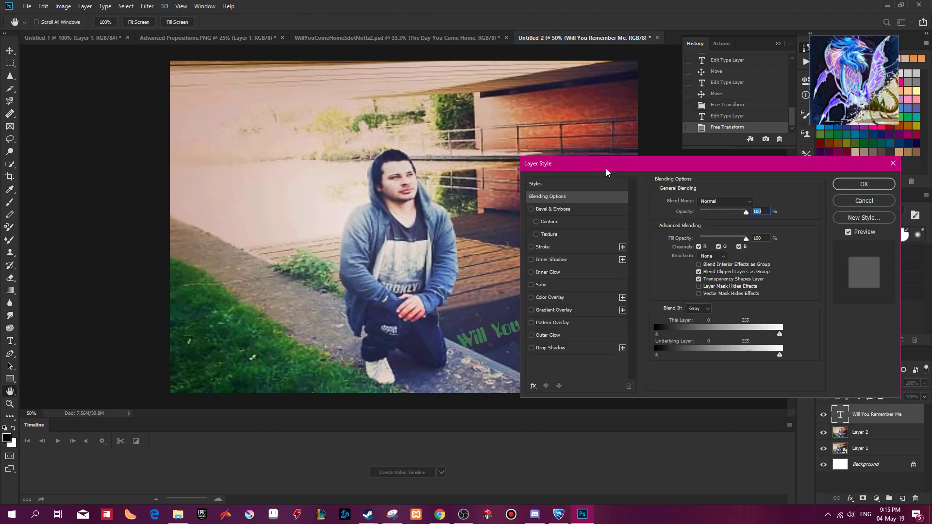
pyautogui.moveTo(631, 165); pyautogui.dragTo(743, 177)
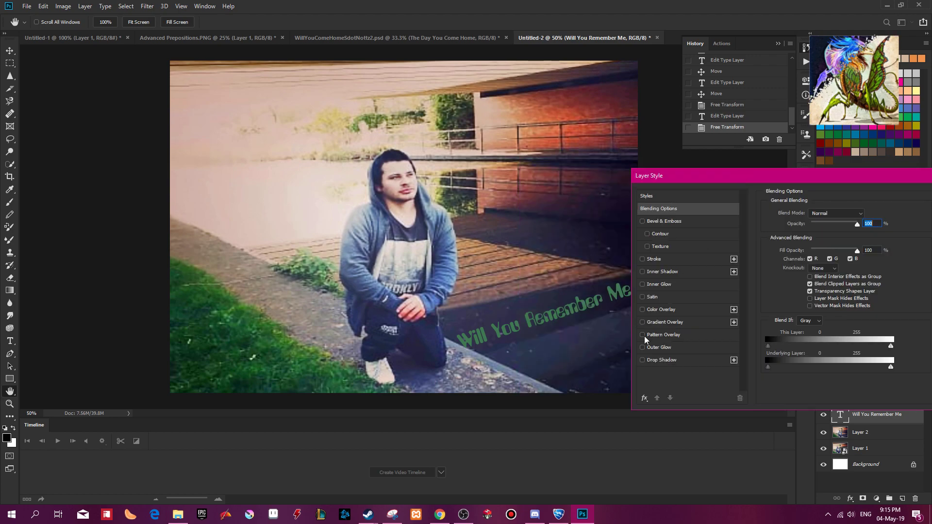
pyautogui.click(661, 310)
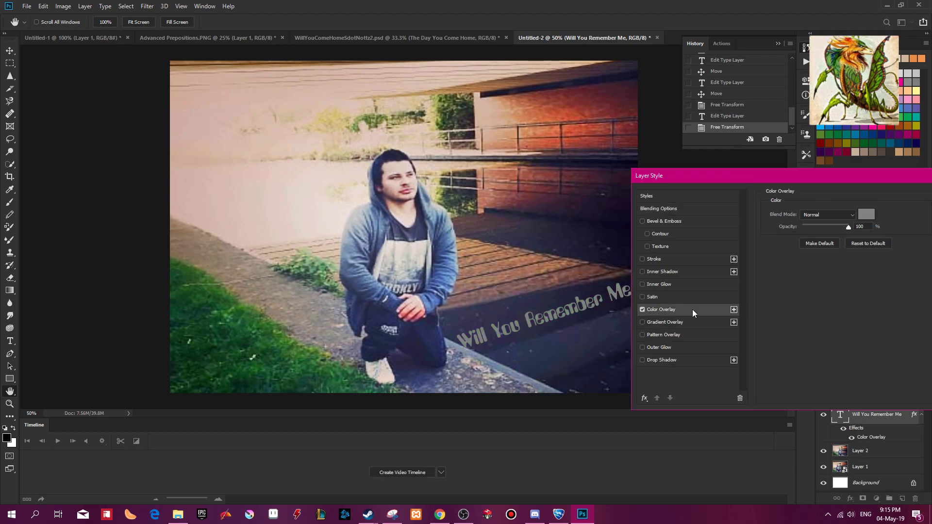
pyautogui.click(866, 214)
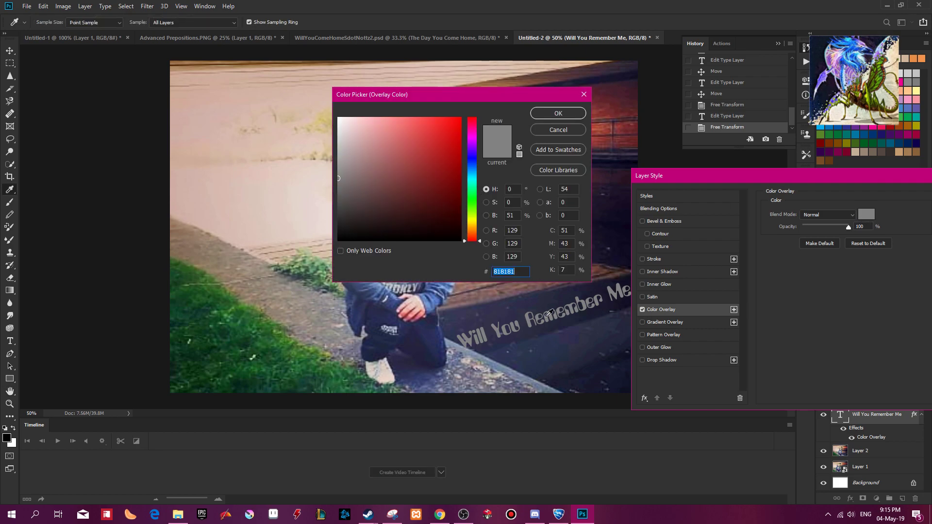
pyautogui.click(527, 305)
pyautogui.click(559, 113)
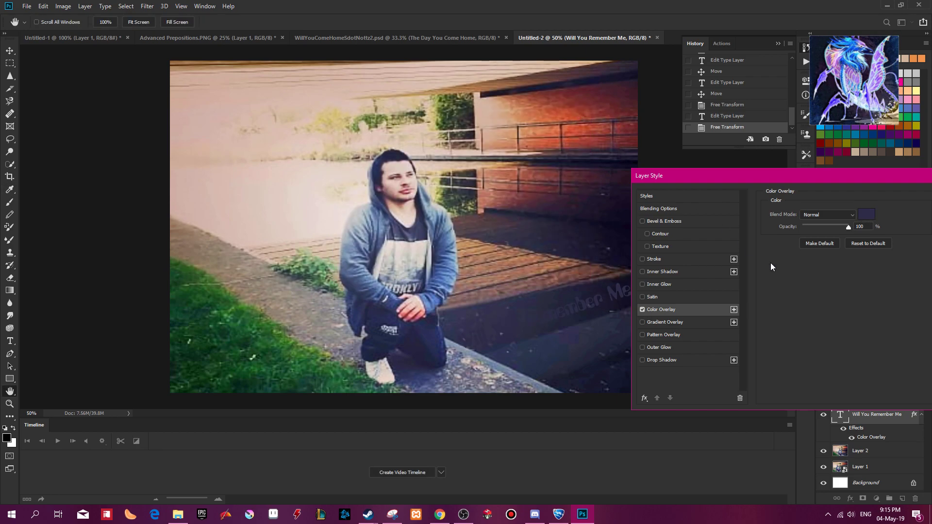
# Try several blend modes for the title's Color Overlay, settling on Luminosity, and lower the overlay's opacity to about 65%.
pyautogui.click(841, 216)
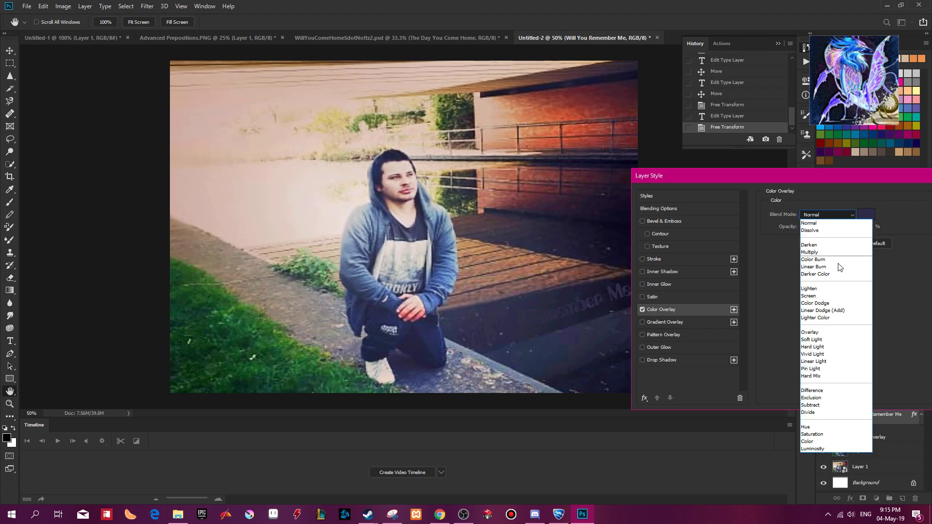
pyautogui.click(840, 299)
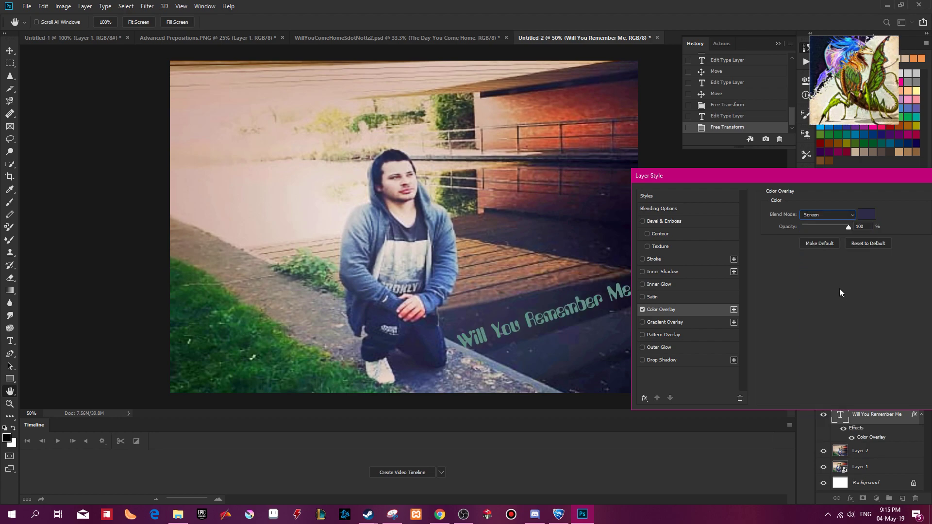
pyautogui.press('Down')
pyautogui.press('Down')
pyautogui.press('Down')
pyautogui.press('Down')
pyautogui.press('Down')
pyautogui.press('Down')
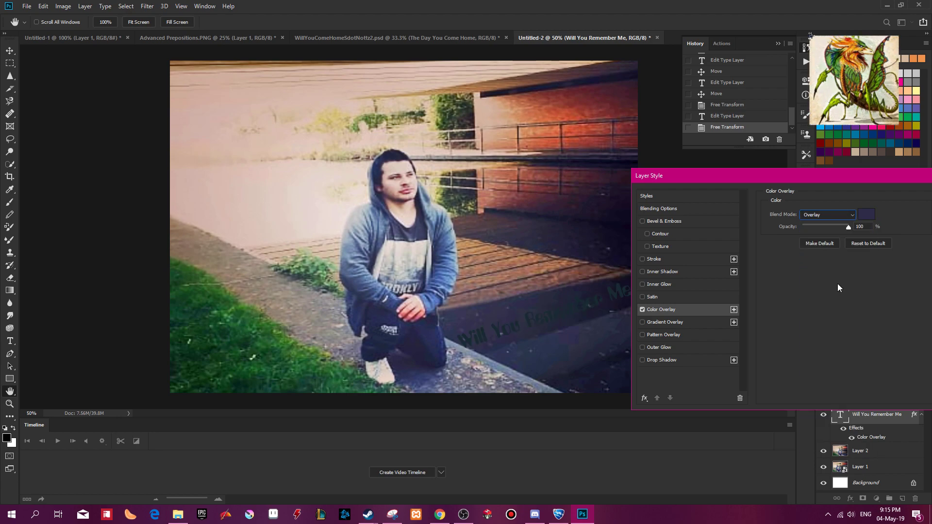
pyautogui.press('Down')
pyautogui.press('Down')
pyautogui.press('Down')
pyautogui.press('Down')
pyautogui.press('Down')
pyautogui.press('Down')
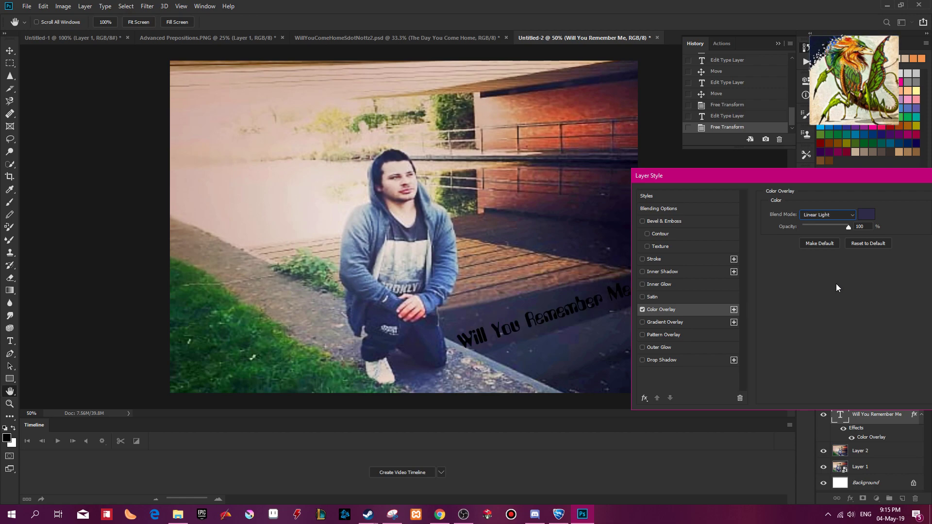
pyautogui.press('Down')
pyautogui.press('Down')
pyautogui.press('Down')
pyautogui.press('Down')
pyautogui.press('Down')
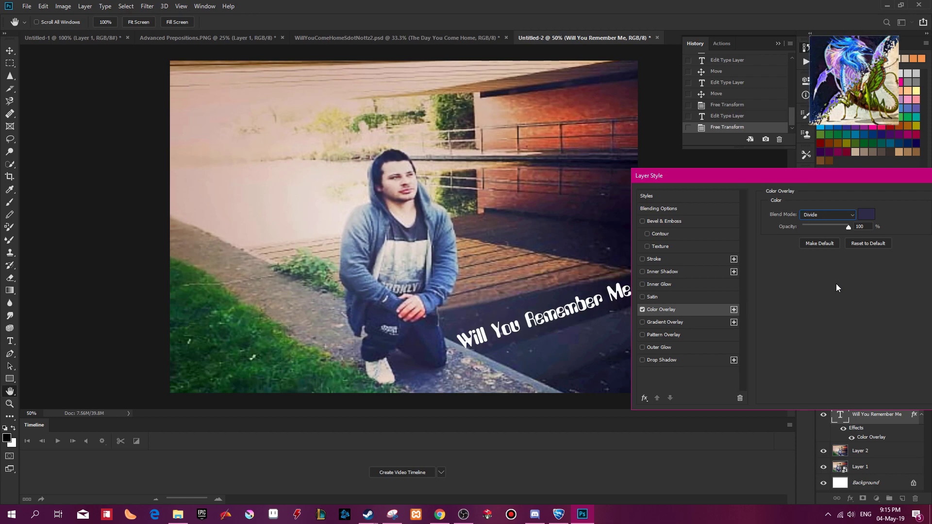
pyautogui.press('Down')
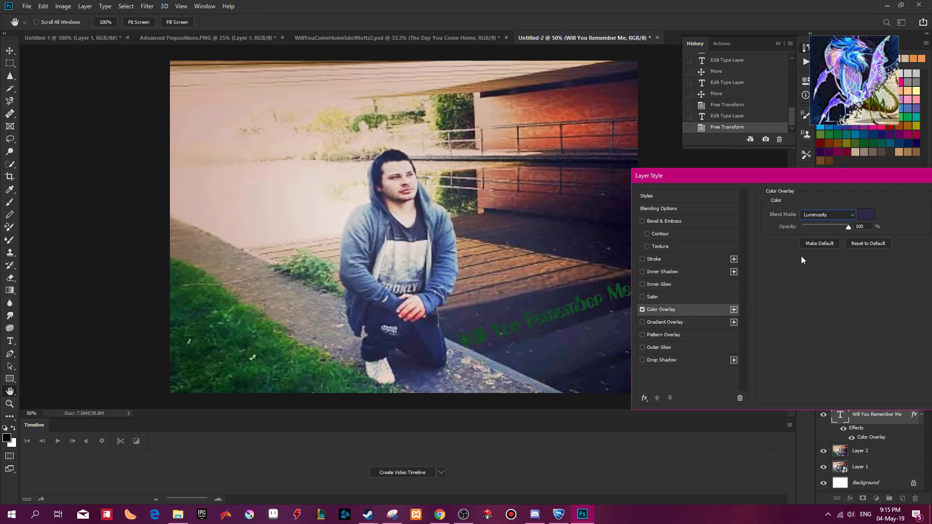
pyautogui.moveTo(849, 226); pyautogui.dragTo(832, 226)
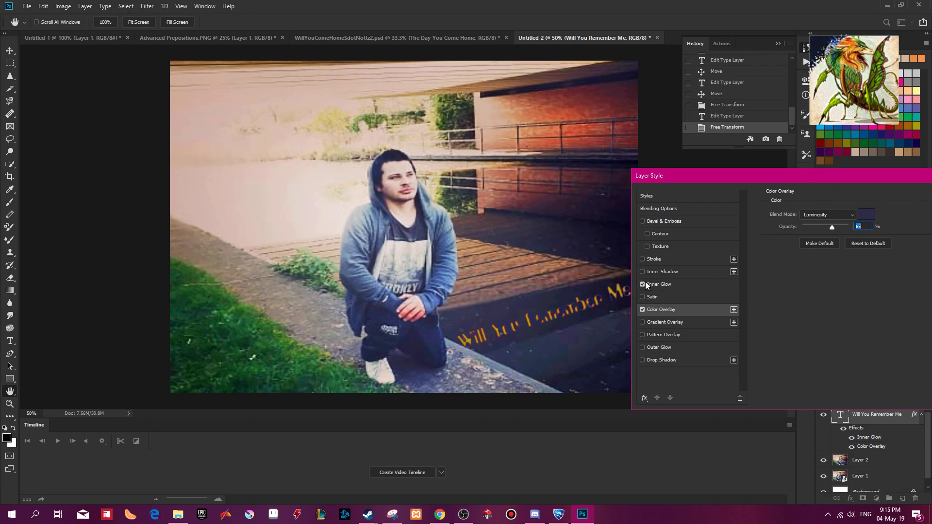
# Add an Inner Glow to the title in green #4d882d sampled from the grass, and apply the layer style.
pyautogui.click(671, 284)
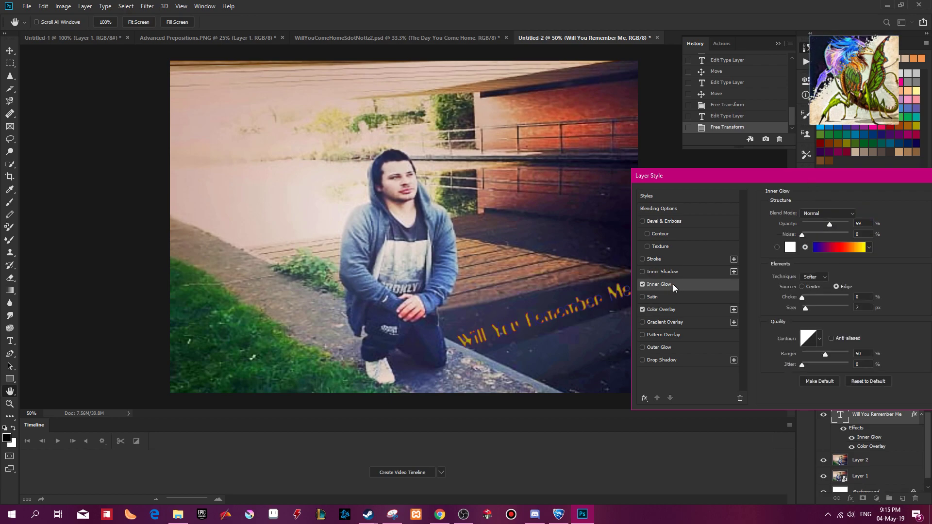
pyautogui.click(792, 248)
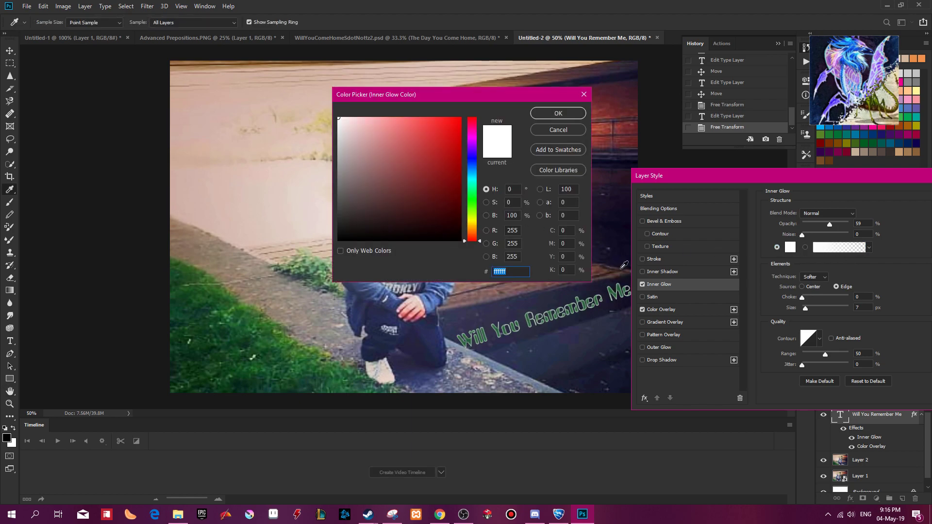
pyautogui.click(277, 332)
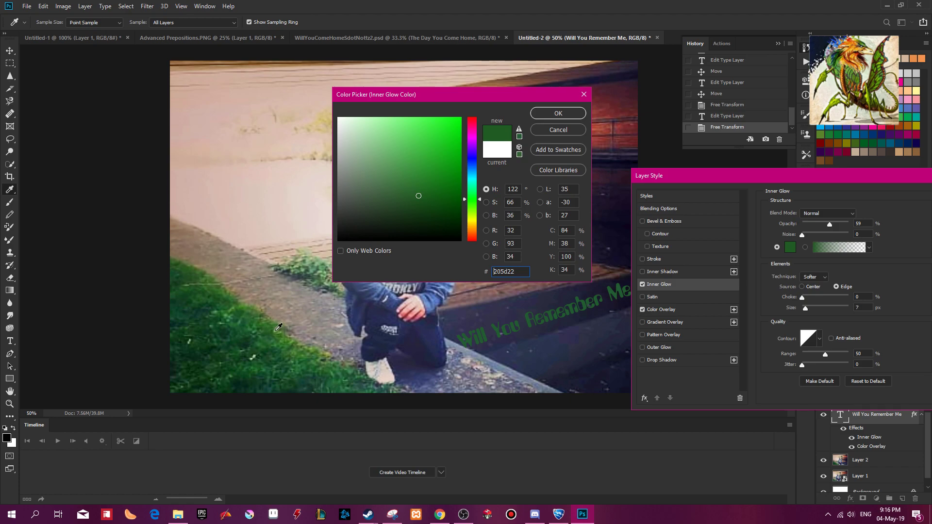
pyautogui.click(306, 266)
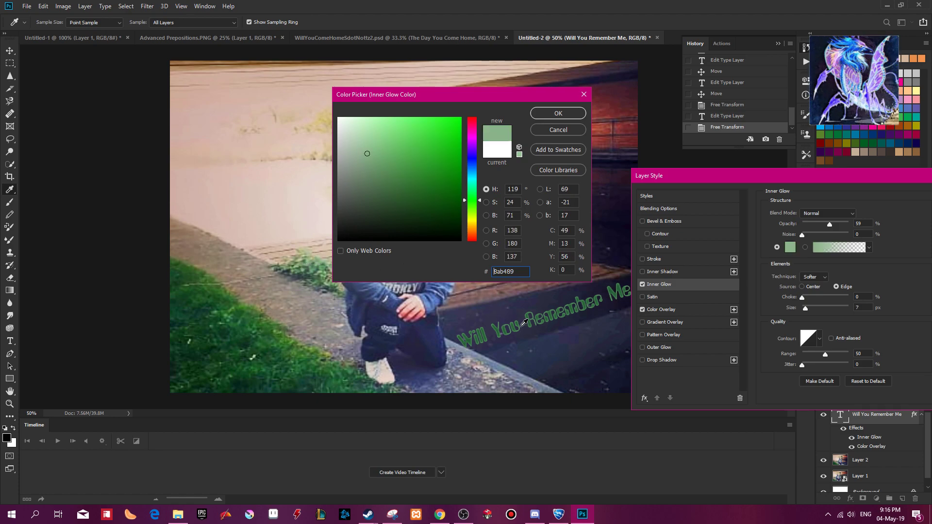
pyautogui.click(247, 306)
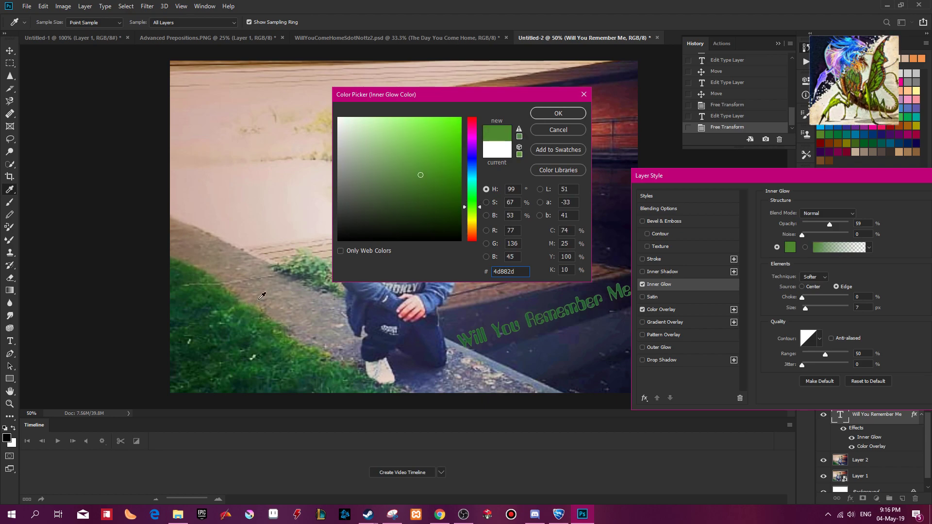
pyautogui.click(558, 113)
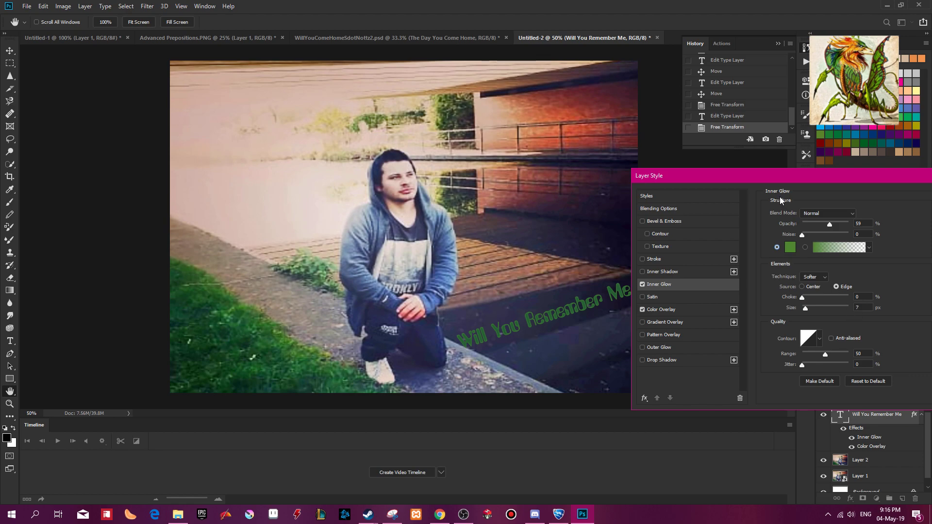
pyautogui.moveTo(775, 182); pyautogui.dragTo(688, 179)
pyautogui.click(868, 199)
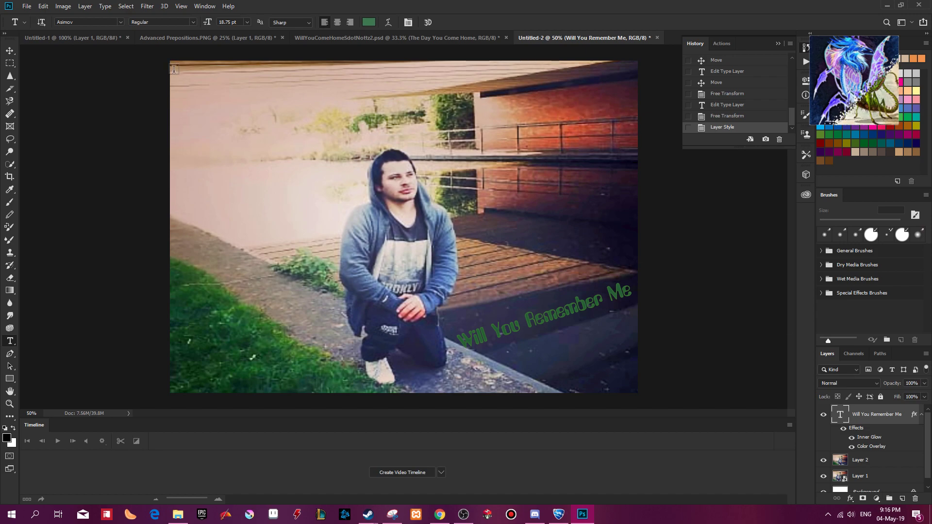
# Add the artist's stage name as a new text layer across the photo's upper-left area and set its size to 60 pt.
pyautogui.moveTo(494, 125); pyautogui.dragTo(173, 71)
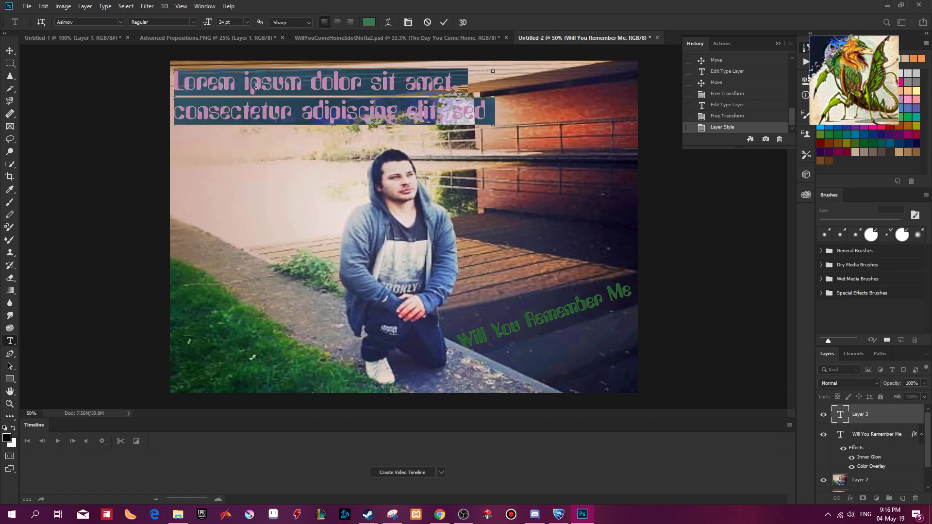
pyautogui.write('SDotNottz')
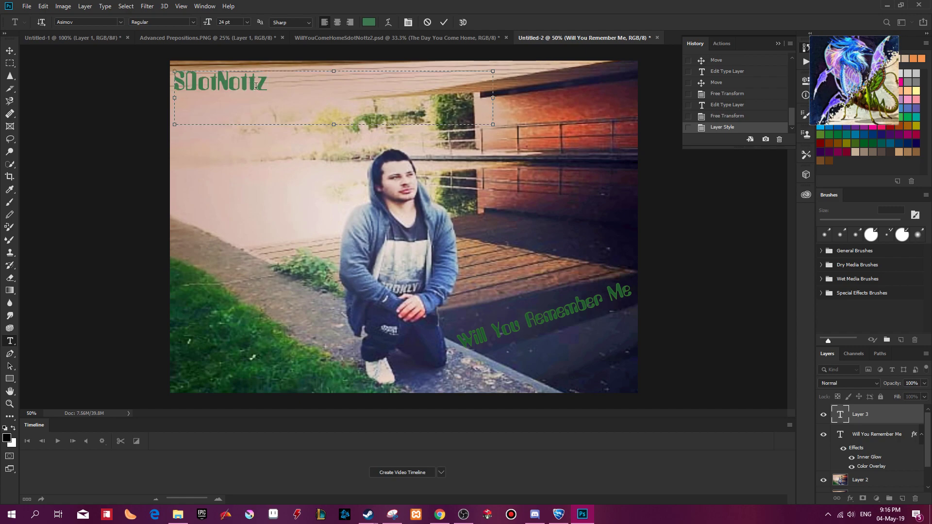
pyautogui.hotkey('ctrl', 'a')
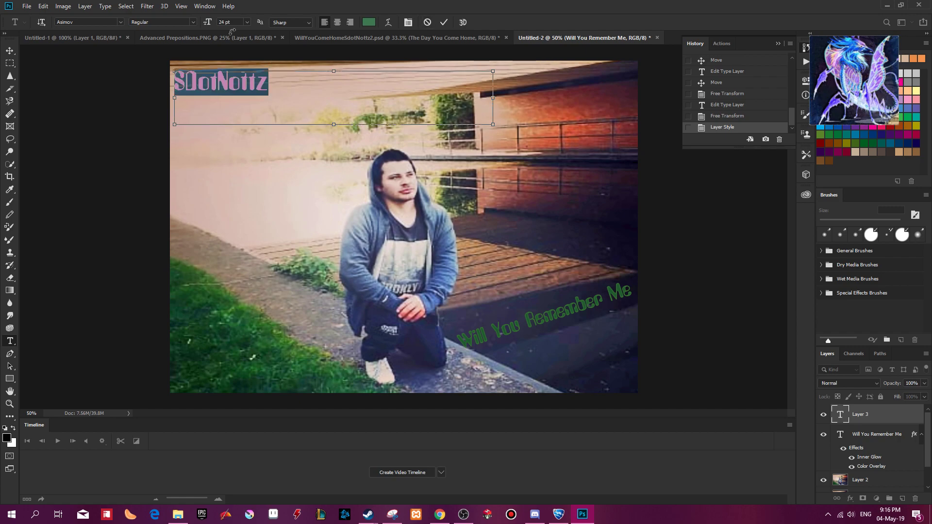
pyautogui.click(249, 22)
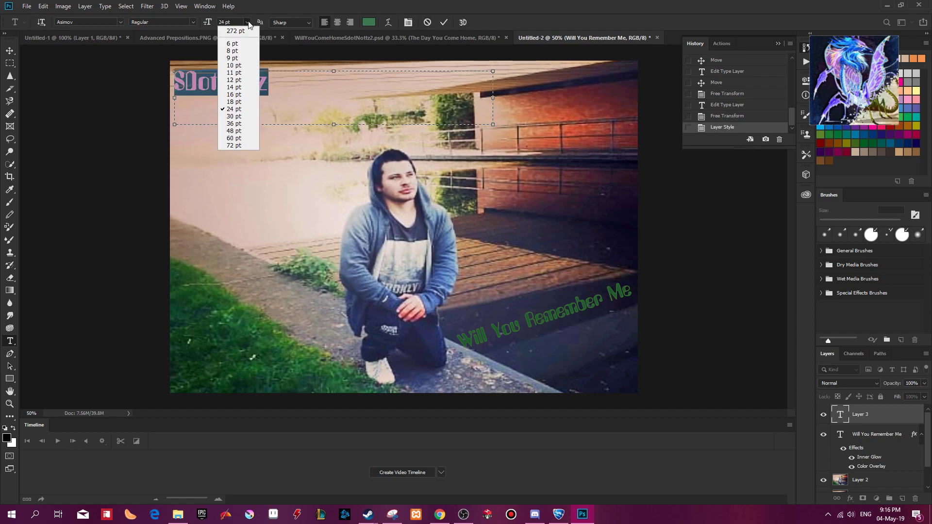
pyautogui.click(238, 131)
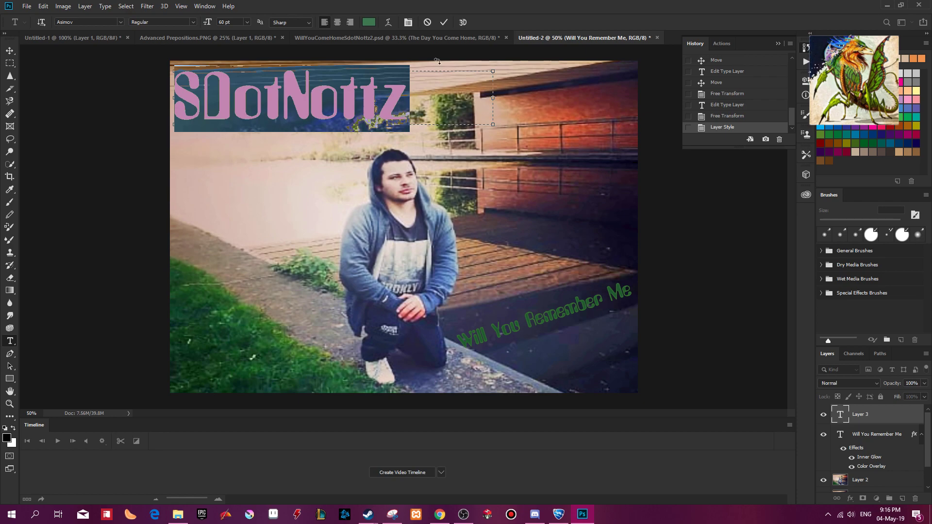
# Recolour the stage name to brick red #b94b31 sampled from the wall, and shift it slightly away from the photo's left edge.
pyautogui.click(369, 23)
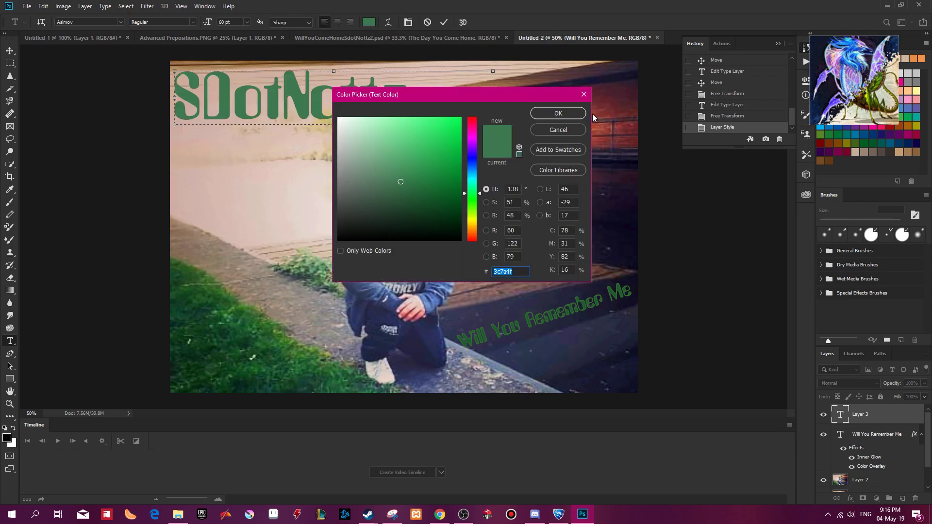
pyautogui.click(598, 111)
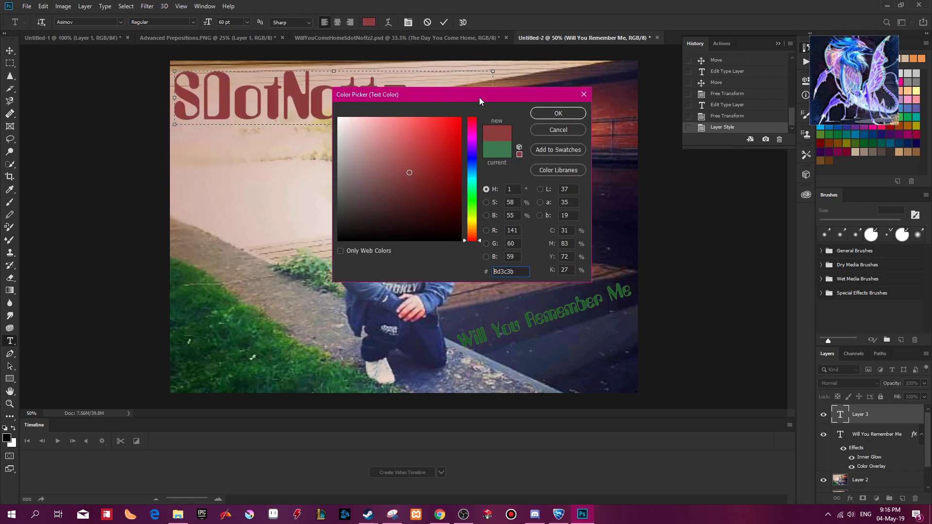
pyautogui.moveTo(474, 99); pyautogui.dragTo(348, 139)
pyautogui.click(556, 111)
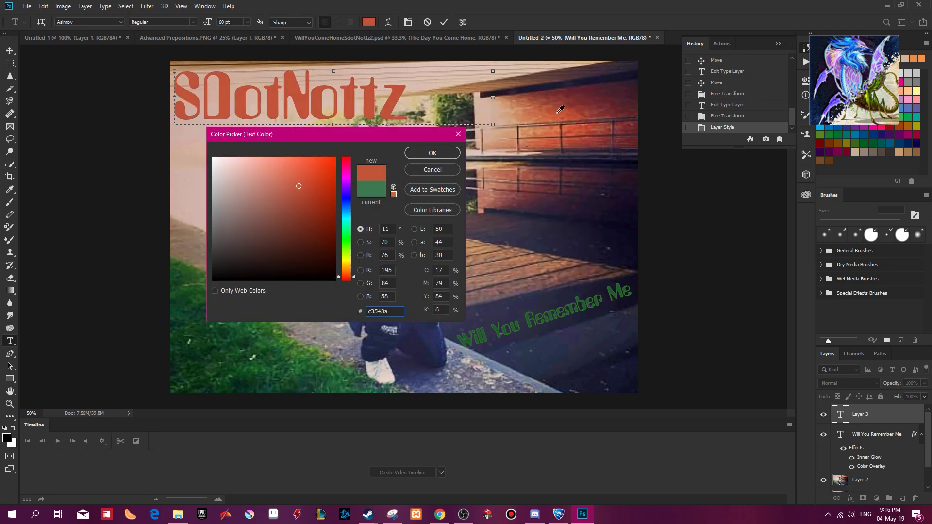
pyautogui.click(562, 109)
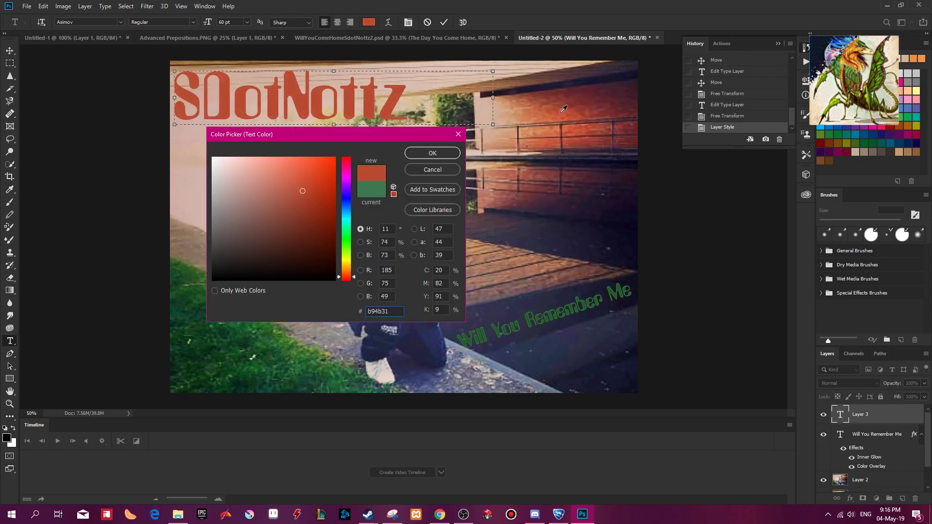
pyautogui.click(412, 150)
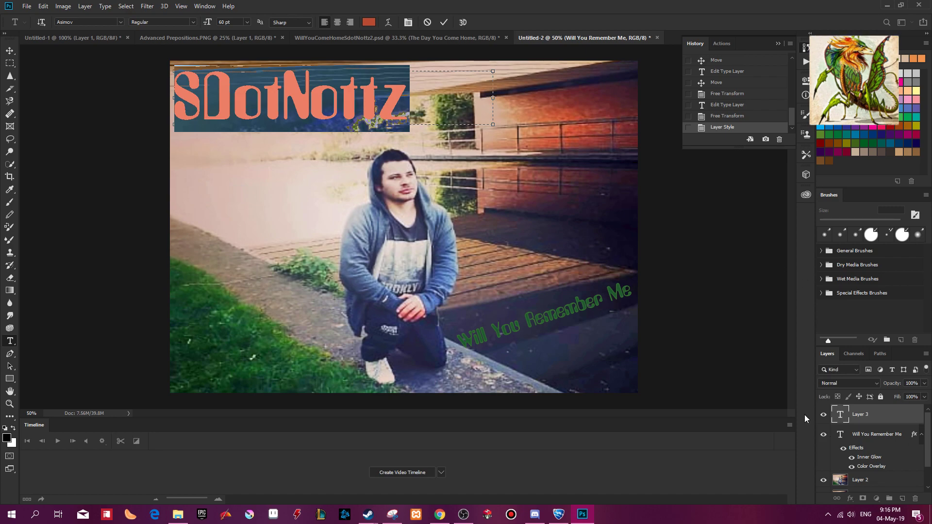
pyautogui.moveTo(330, 106)
pyautogui.mouseDown()
pyautogui.moveTo(348, 107)
pyautogui.moveTo(339, 107)
pyautogui.mouseUp()
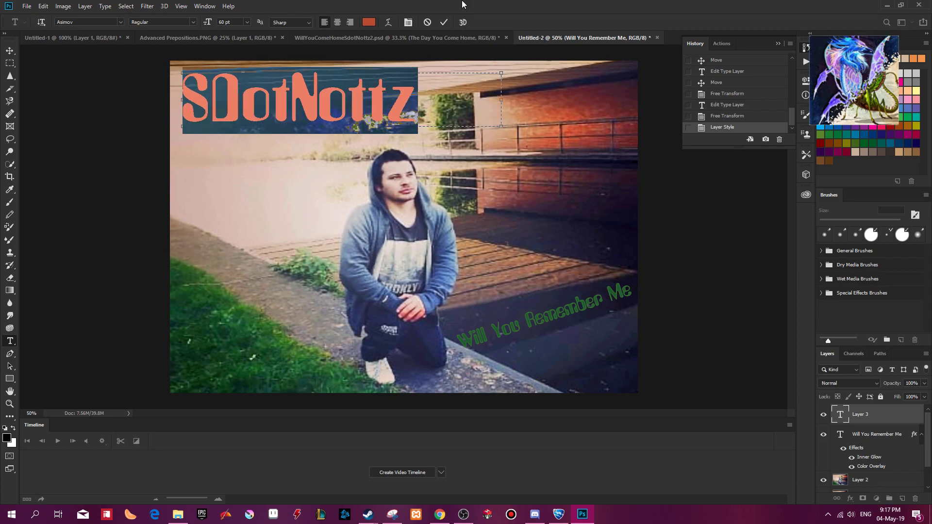
pyautogui.click(444, 22)
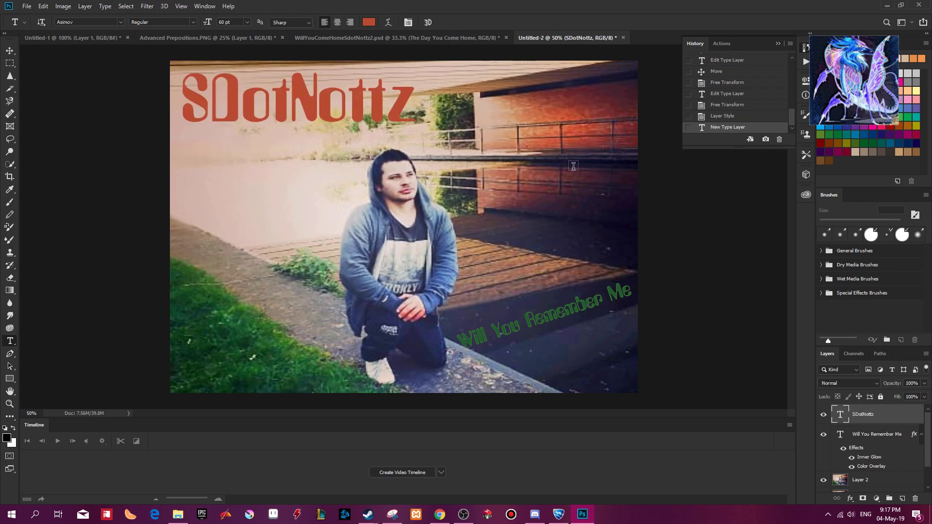
# Add a Bevel & Emboss effect with Texture enabled to the artist's stage name layer on the kneeling-man cover.
pyautogui.rightClick(840, 416)
pyautogui.click(848, 226)
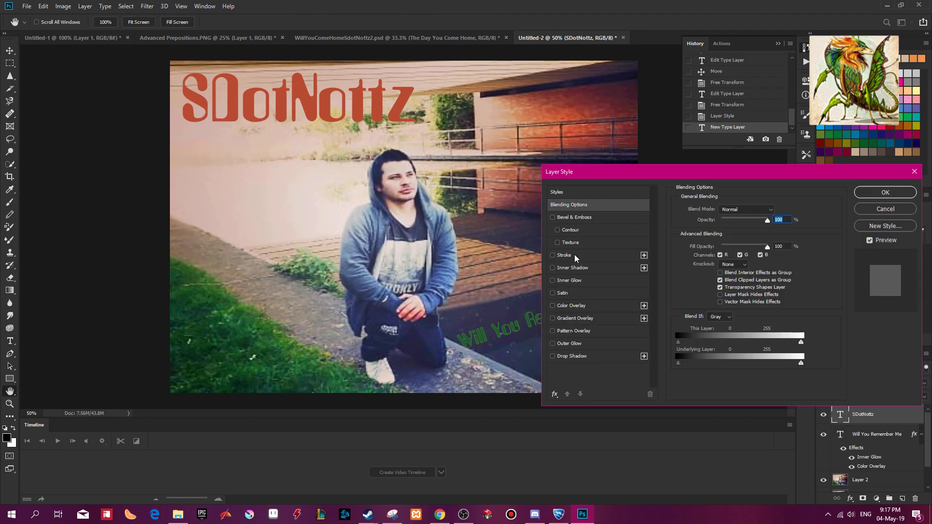
pyautogui.click(558, 243)
pyautogui.click(575, 244)
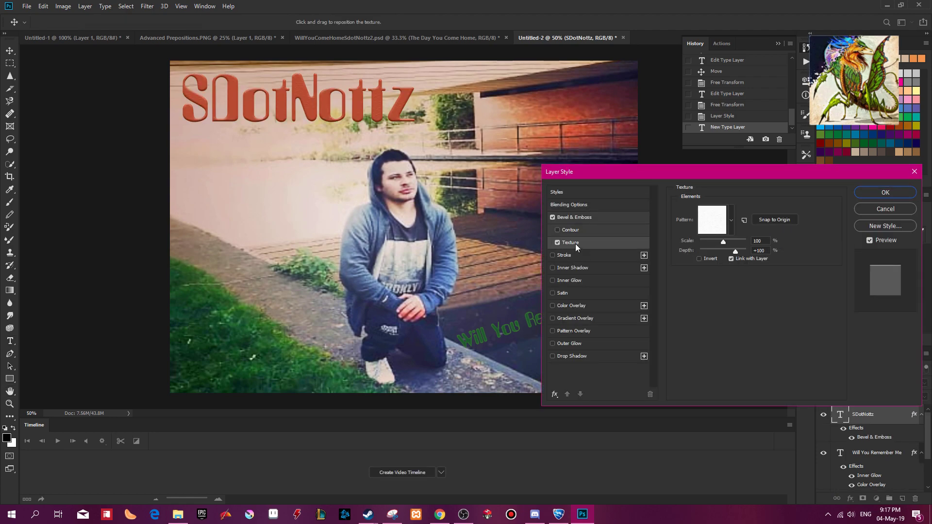
# Try several texture patterns on the stage name, including dots, wavy lines and speckles, settling on the concentric squares.
pyautogui.click(709, 221)
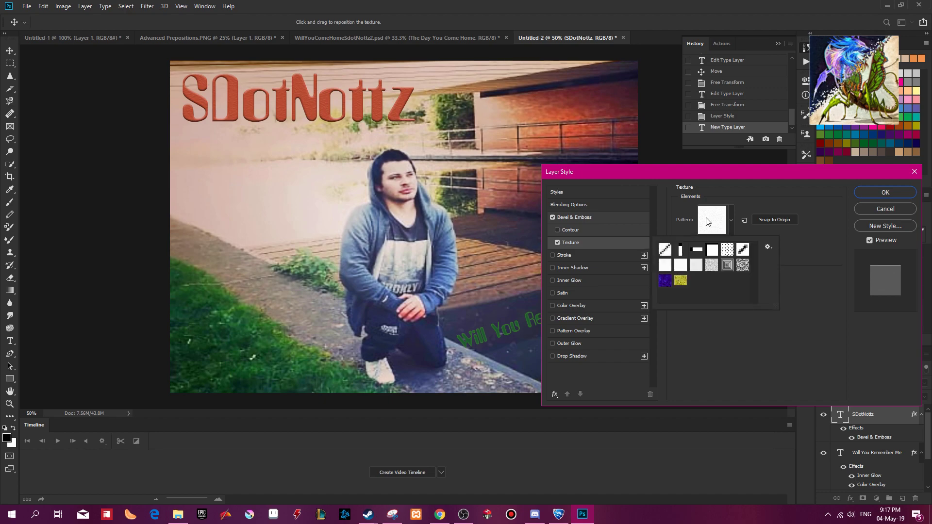
pyautogui.click(728, 263)
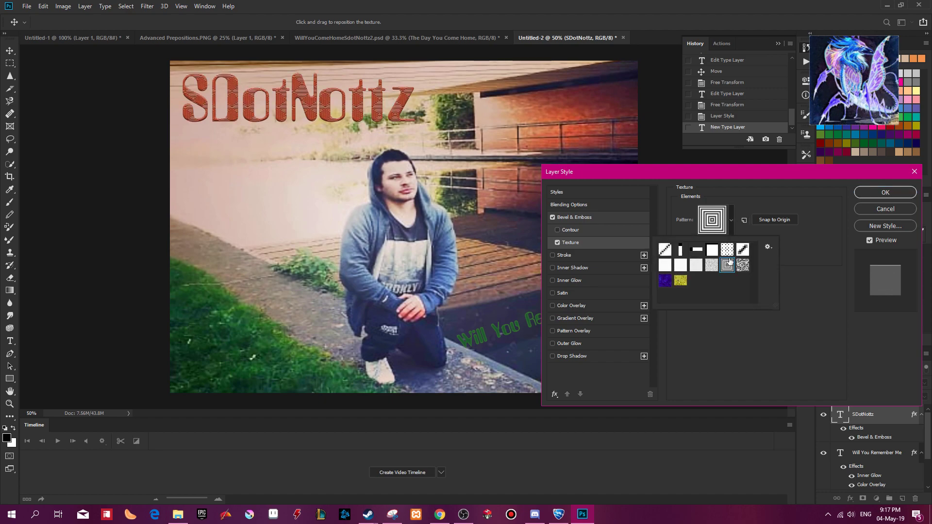
pyautogui.click(728, 250)
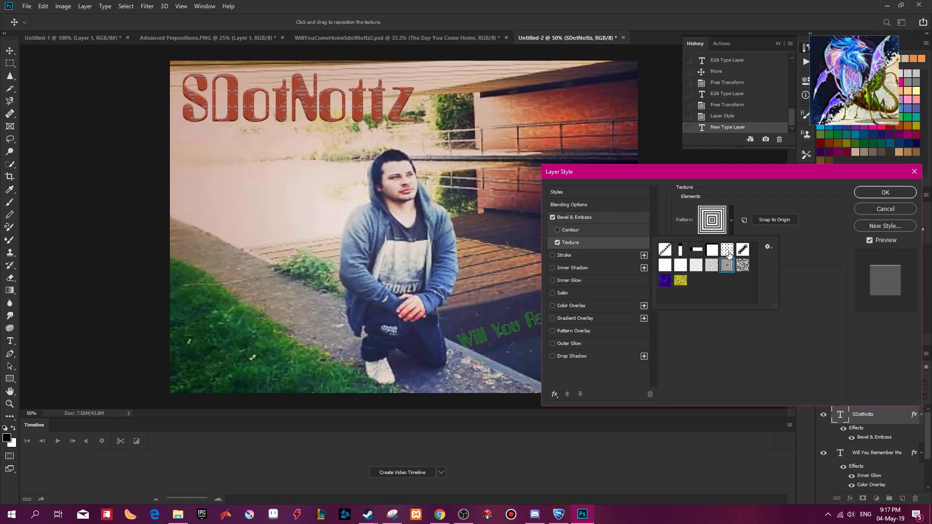
pyautogui.click(739, 268)
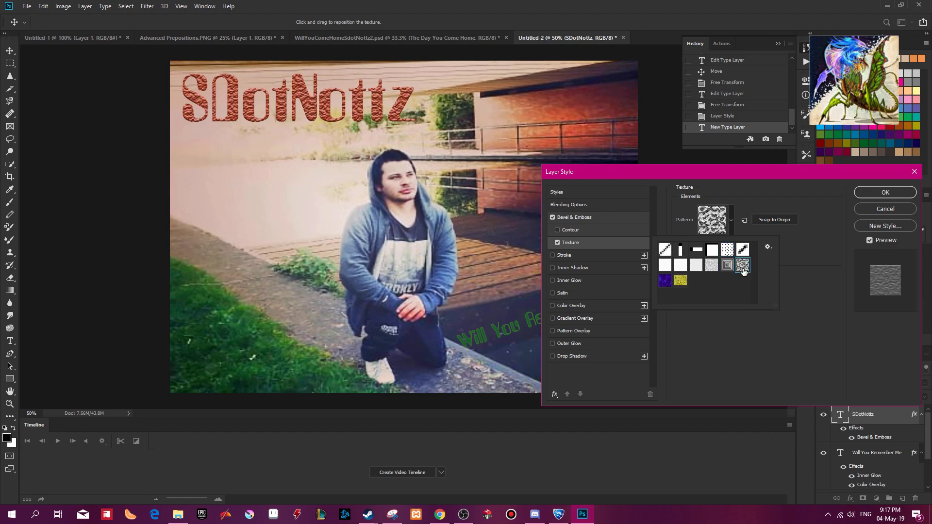
pyautogui.click(712, 270)
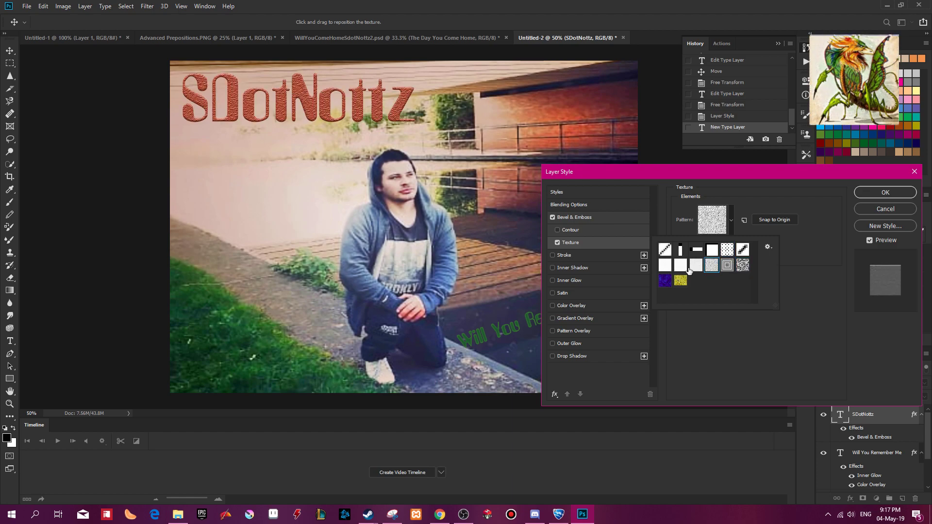
pyautogui.click(689, 270)
pyautogui.click(681, 283)
pyautogui.click(665, 286)
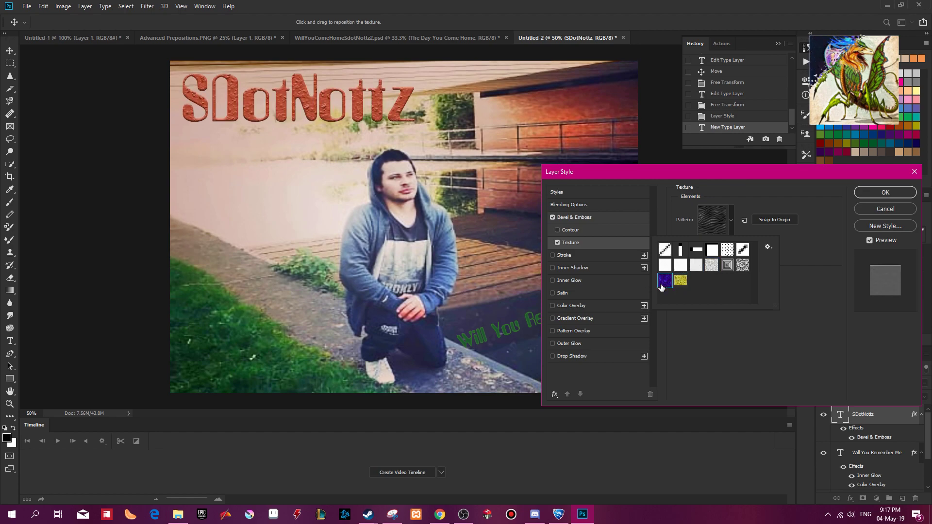
pyautogui.click(682, 282)
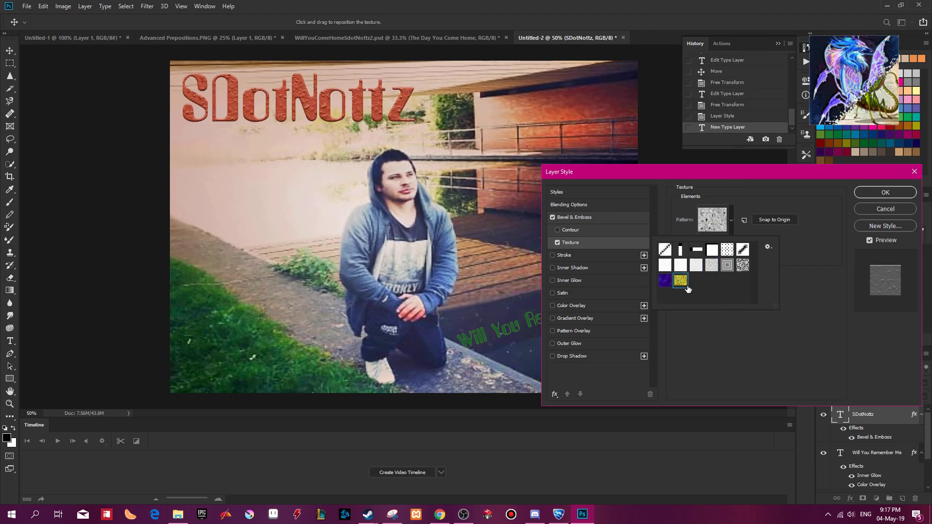
pyautogui.click(712, 267)
pyautogui.click(727, 252)
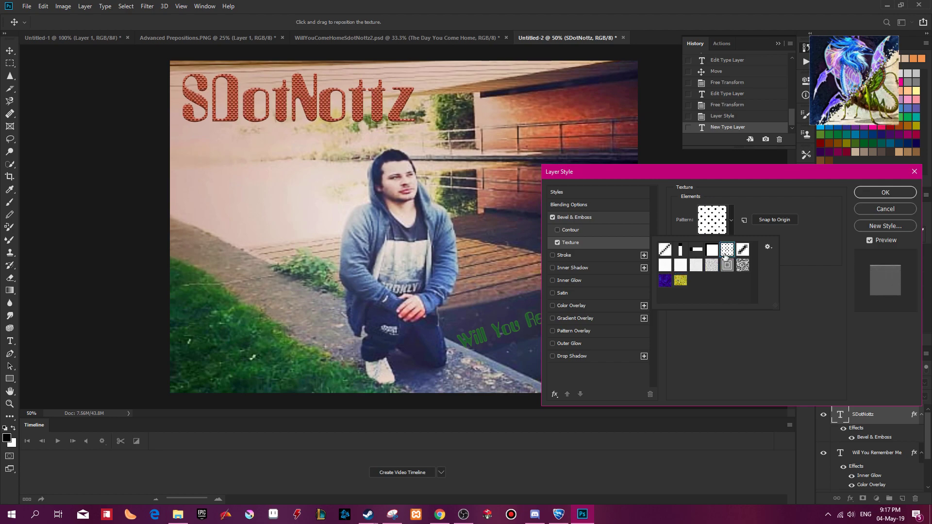
pyautogui.click(713, 254)
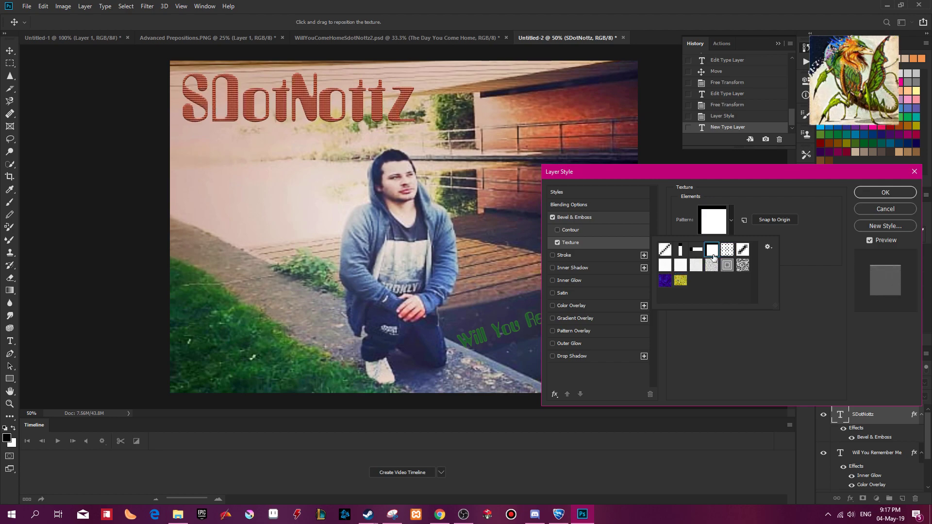
pyautogui.click(728, 267)
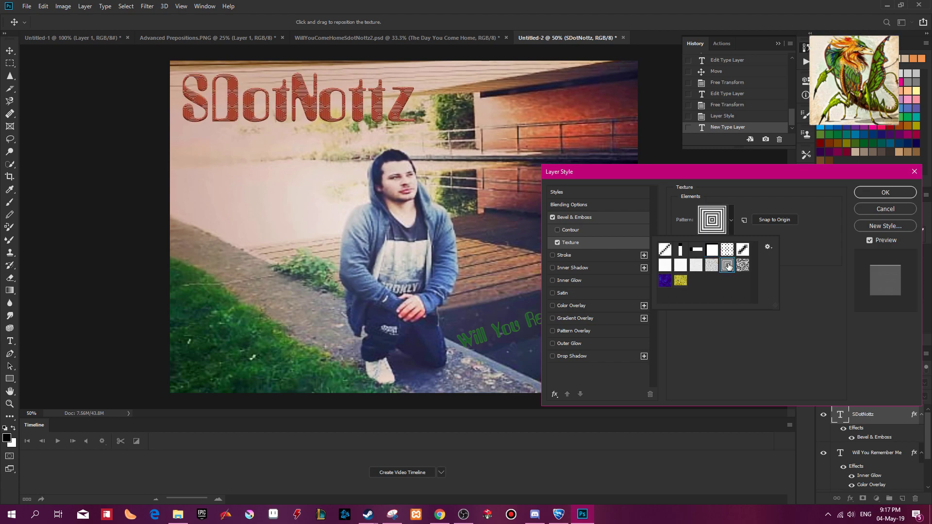
pyautogui.click(771, 235)
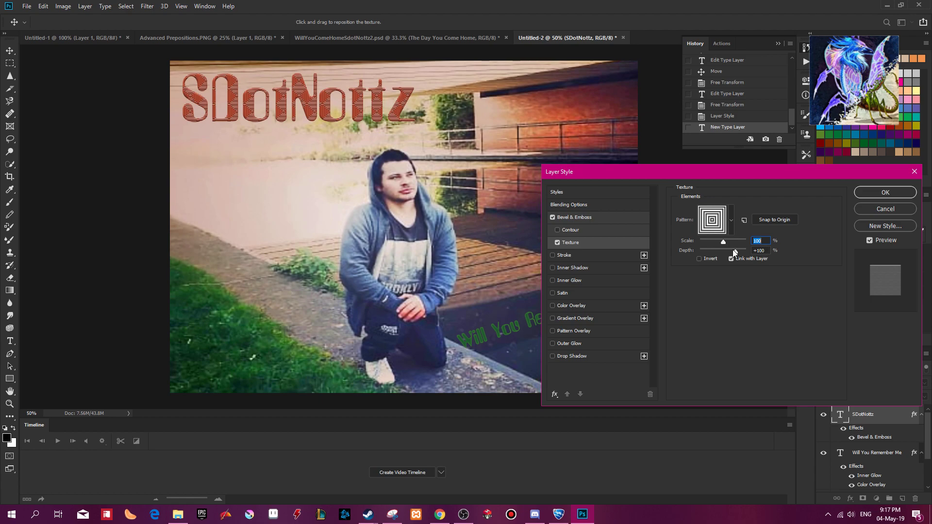
# Set the texture's depth to +63% and scale to 110%, invert it, and apply the layer style.
pyautogui.moveTo(742, 250)
pyautogui.mouseDown()
pyautogui.moveTo(691, 245)
pyautogui.moveTo(748, 252)
pyautogui.moveTo(731, 254)
pyautogui.mouseUp()
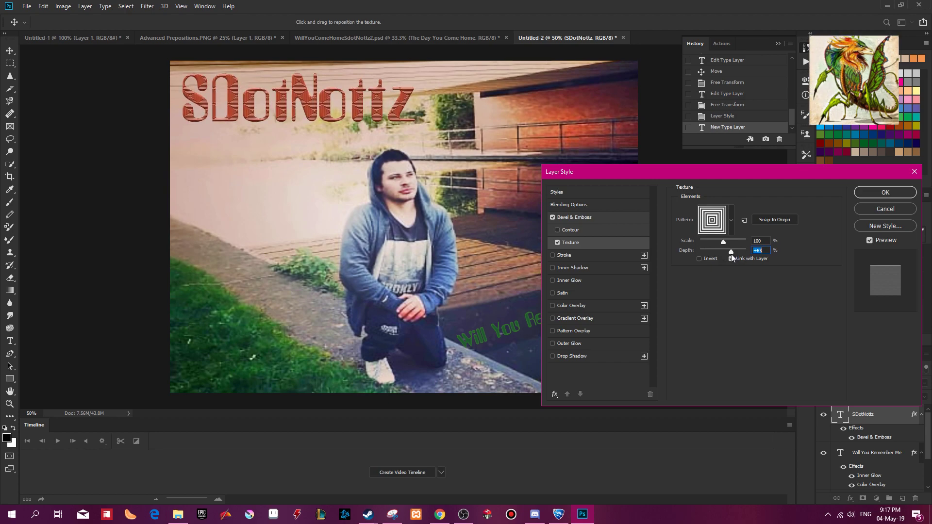
pyautogui.moveTo(721, 241)
pyautogui.mouseDown()
pyautogui.moveTo(736, 240)
pyautogui.moveTo(726, 239)
pyautogui.mouseUp()
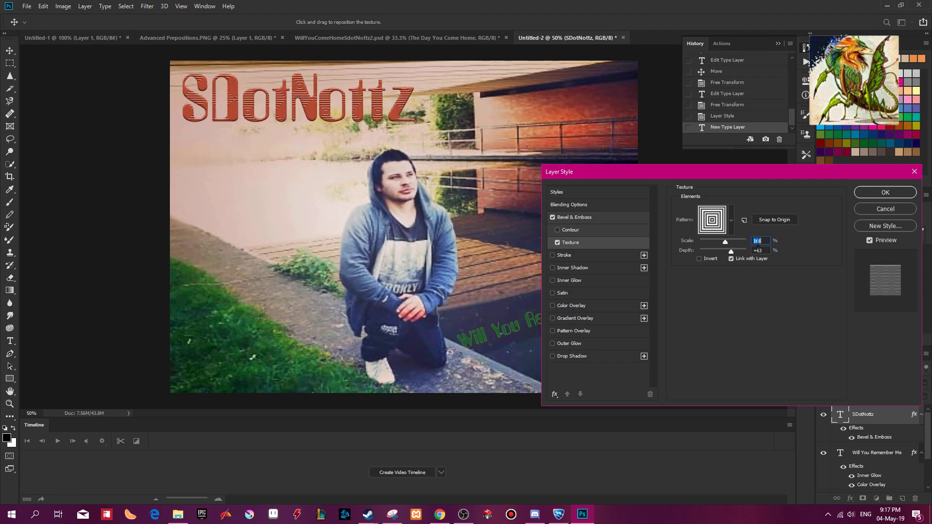
pyautogui.write('100')
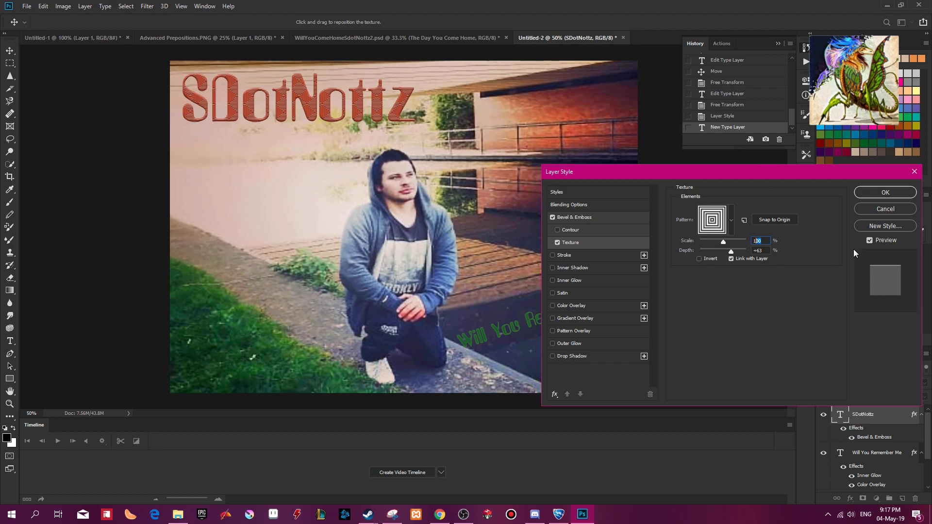
pyautogui.write('10')
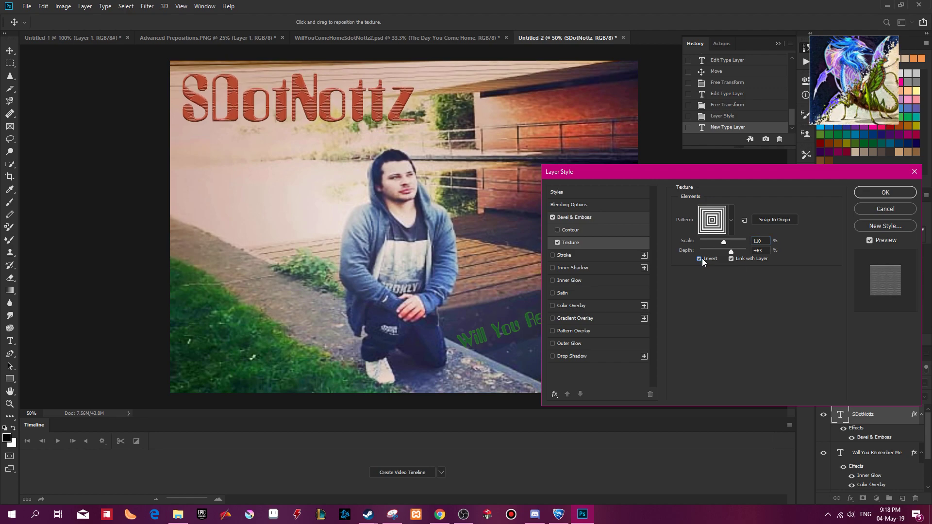
pyautogui.click(883, 193)
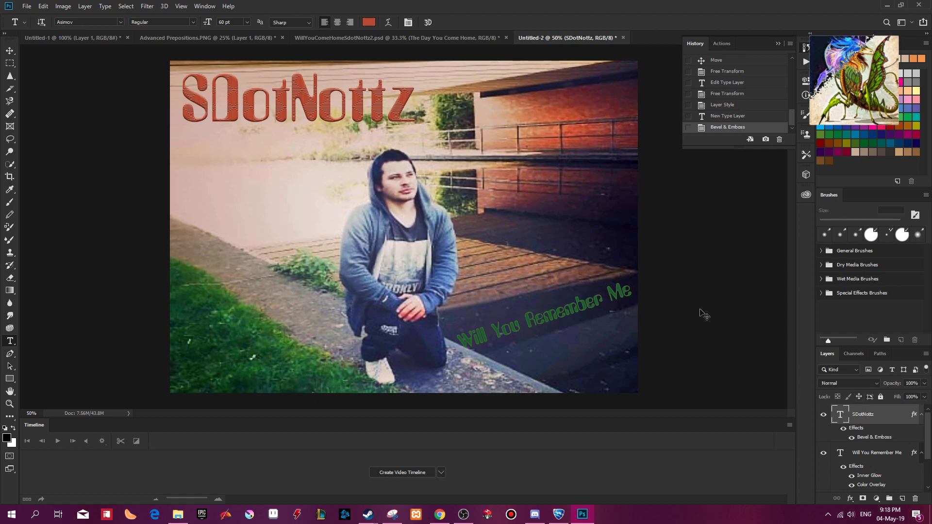
# Save the kneeling-man cover as WillYouRememberMe3.psd in the Album Cover folder, with Maximize Compatibility on.
pyautogui.hotkey('ctrl', 's')
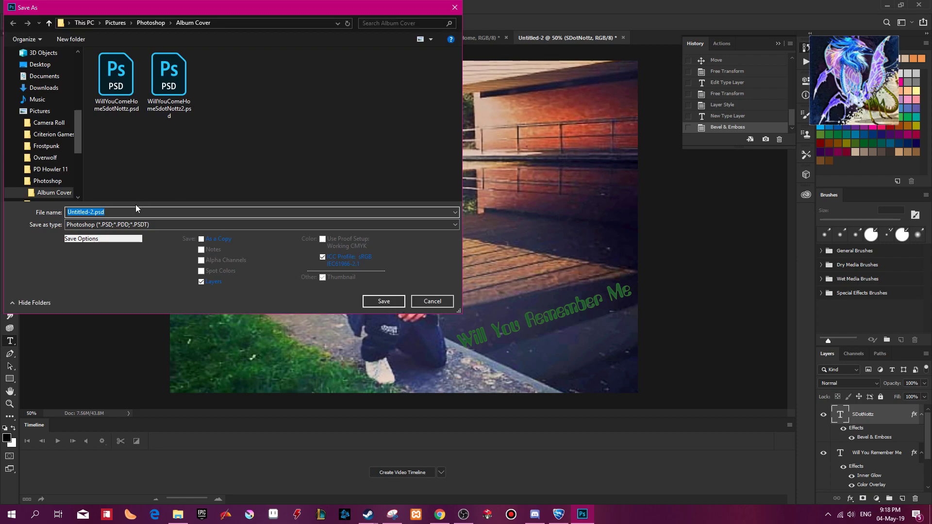
pyautogui.write('Will You Rememb')
pyautogui.write('er Me')
pyautogui.press('Return')
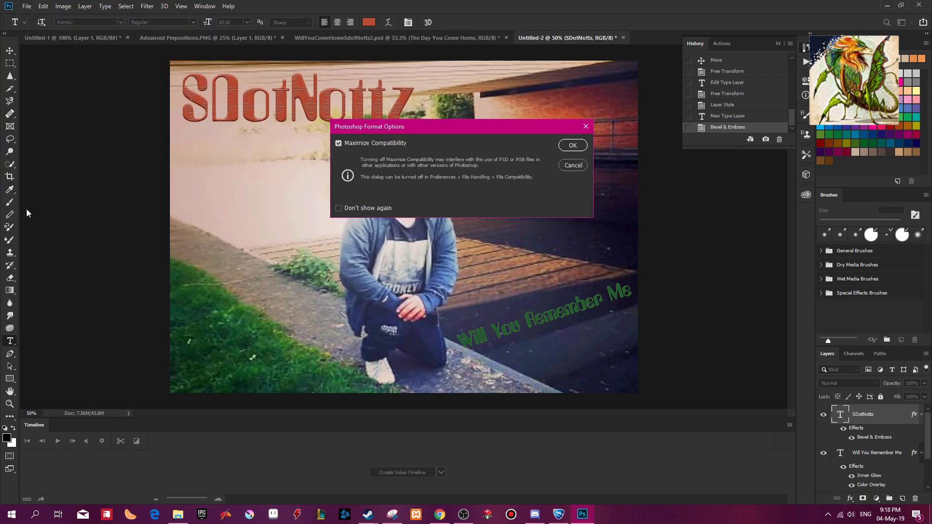
pyautogui.click(573, 145)
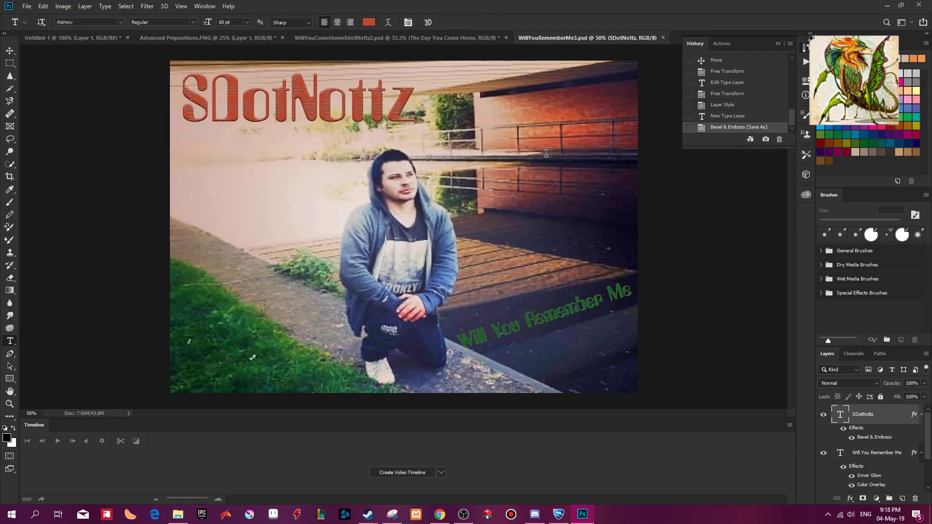
# Switch to the Messenger chat in Chrome to review the client's cover request and view the black-and-white portrait.
pyautogui.click(444, 513)
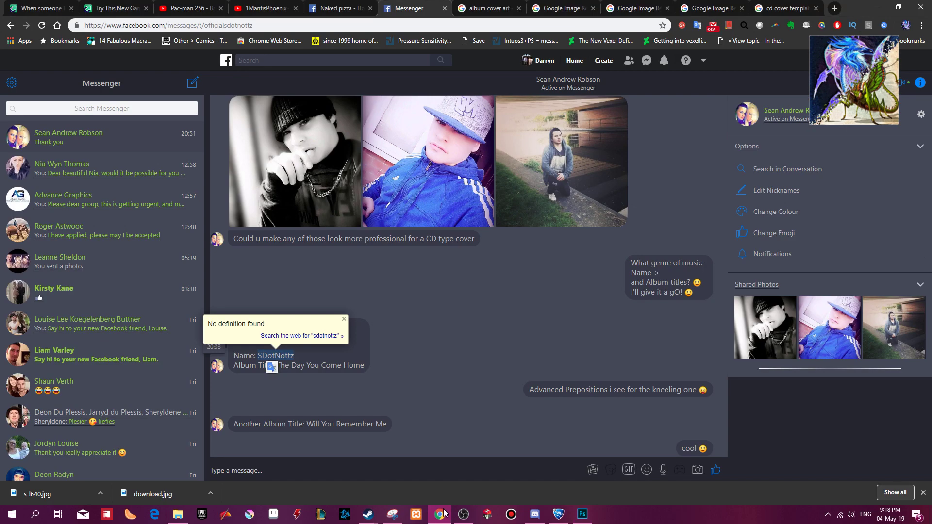
pyautogui.click(418, 371)
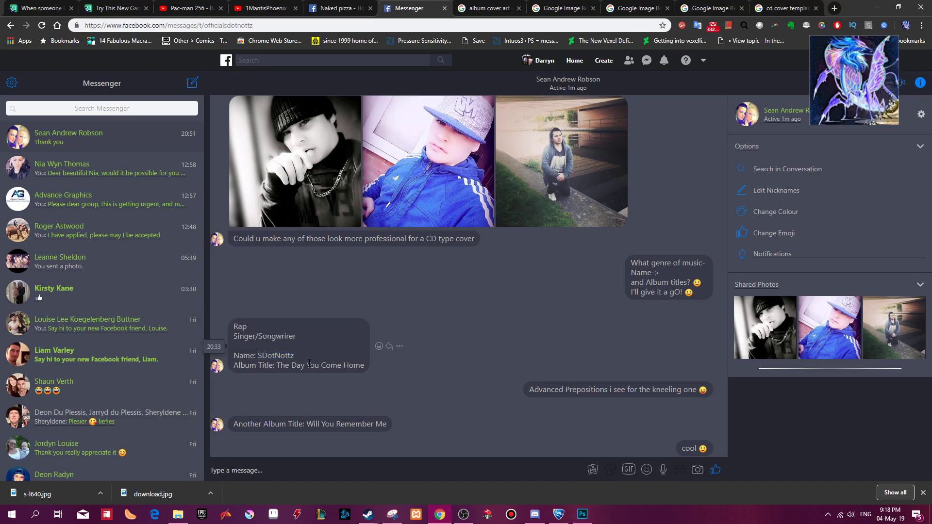
pyautogui.click(308, 193)
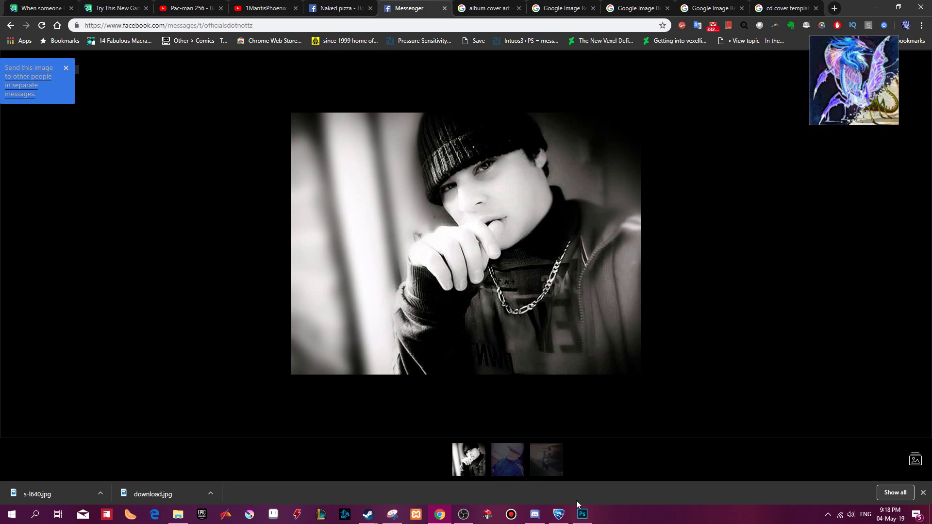
# Switch back to Photoshop and add the artist's stage name in a text box about 6.9 by 1.1 inches across the black-and-white portrait's lower part.
pyautogui.click(583, 513)
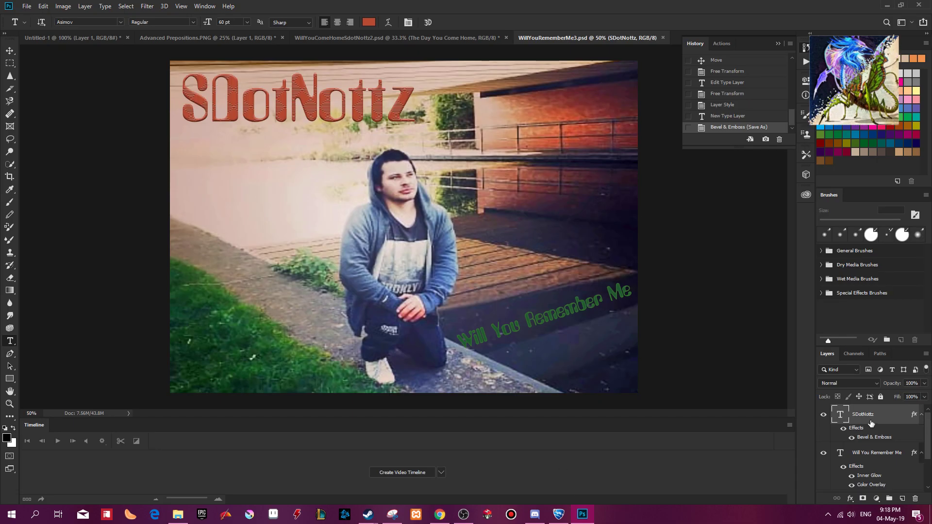
pyautogui.scroll(-2, 871, 430)
pyautogui.scroll(2, 869, 439)
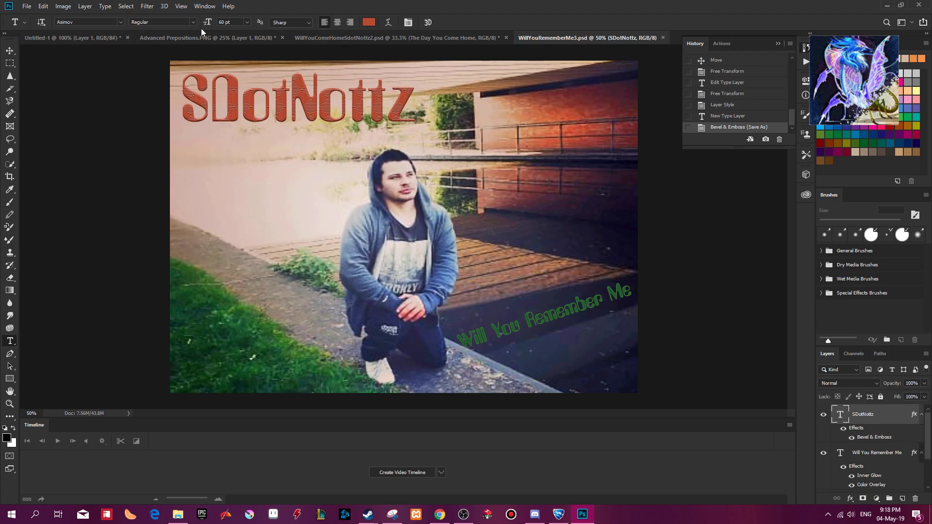
pyautogui.click(86, 39)
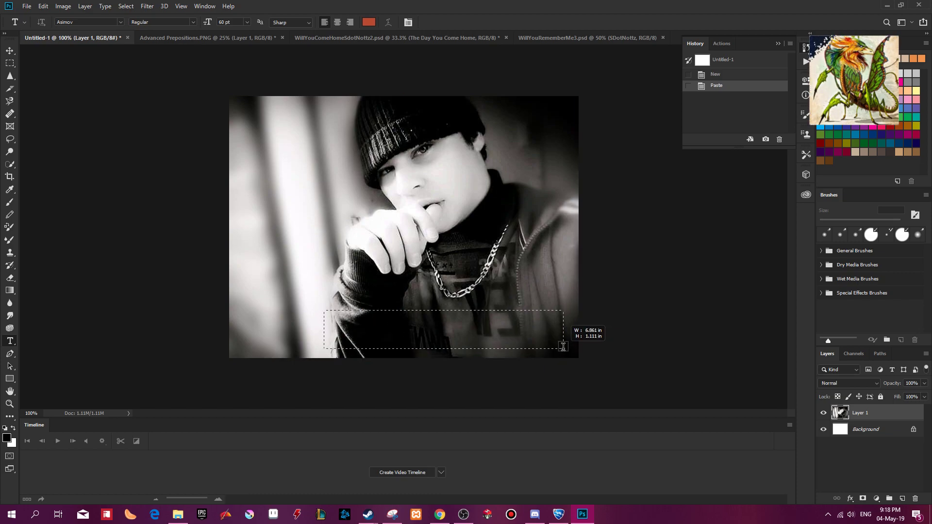
pyautogui.click(559, 349)
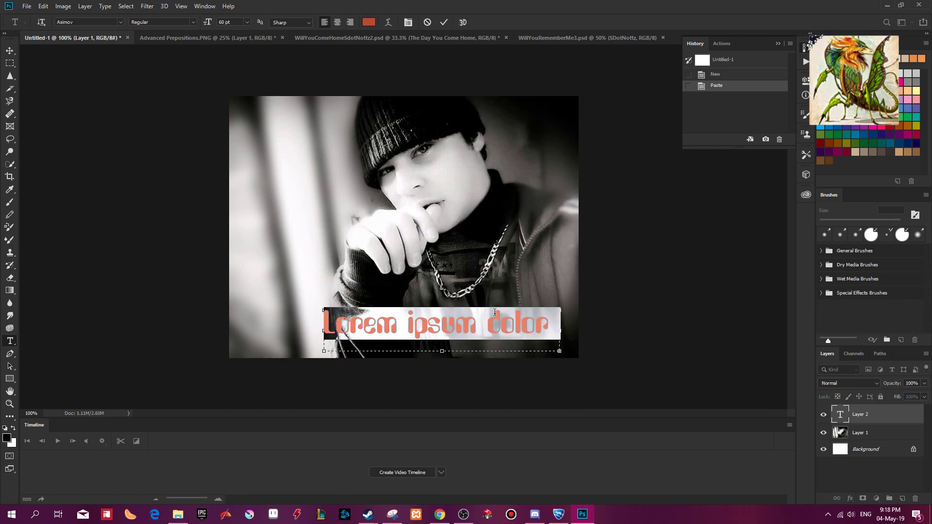
pyautogui.write('Sdot')
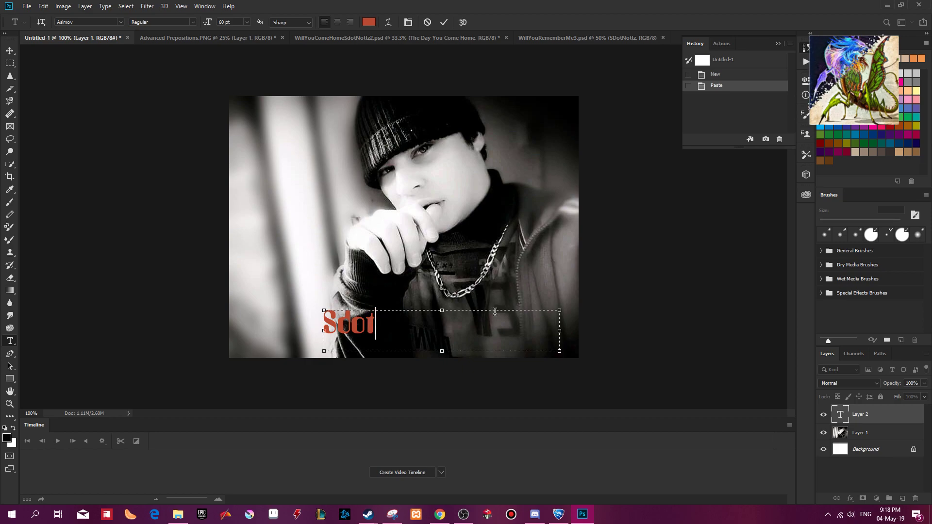
pyautogui.write('Nottz')
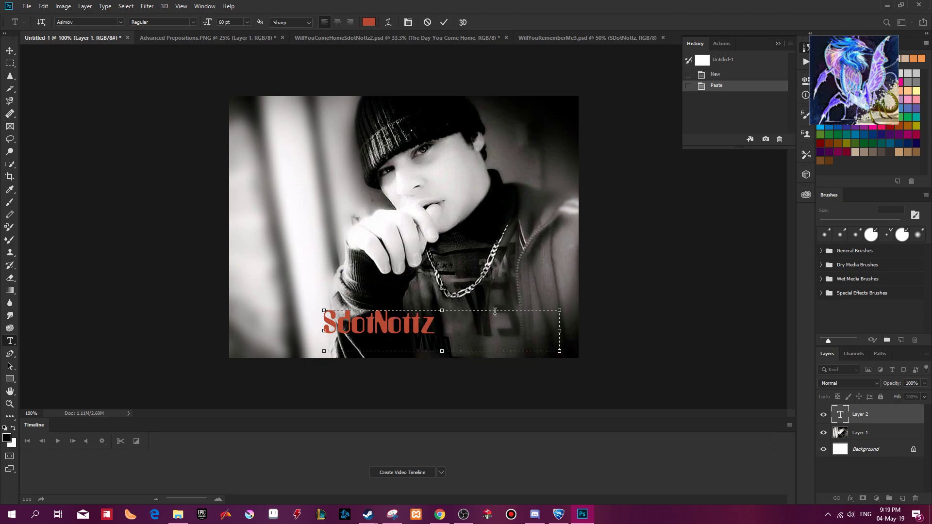
# Check the stage name's spelling in the Messenger chat, and change its second letter to a capital D in Photoshop.
pyautogui.hotkey('alt', 'Tab')
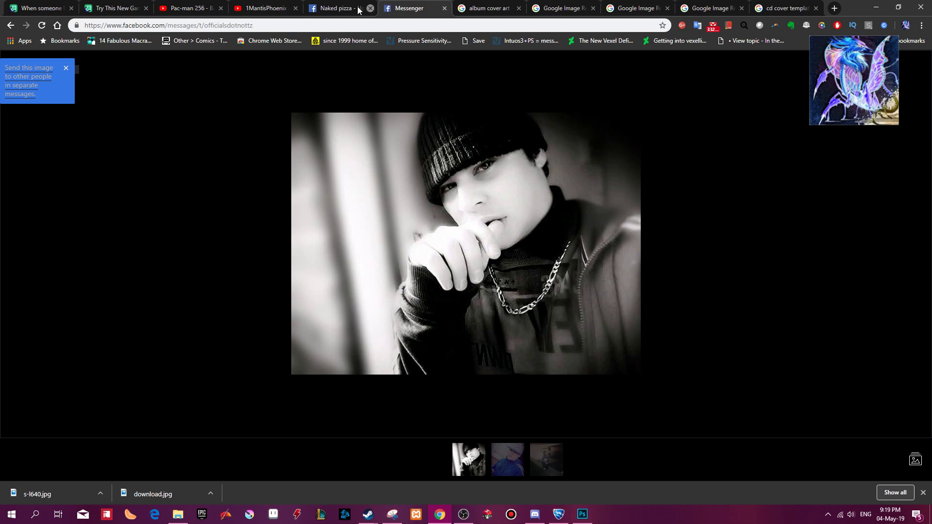
pyautogui.click(910, 69)
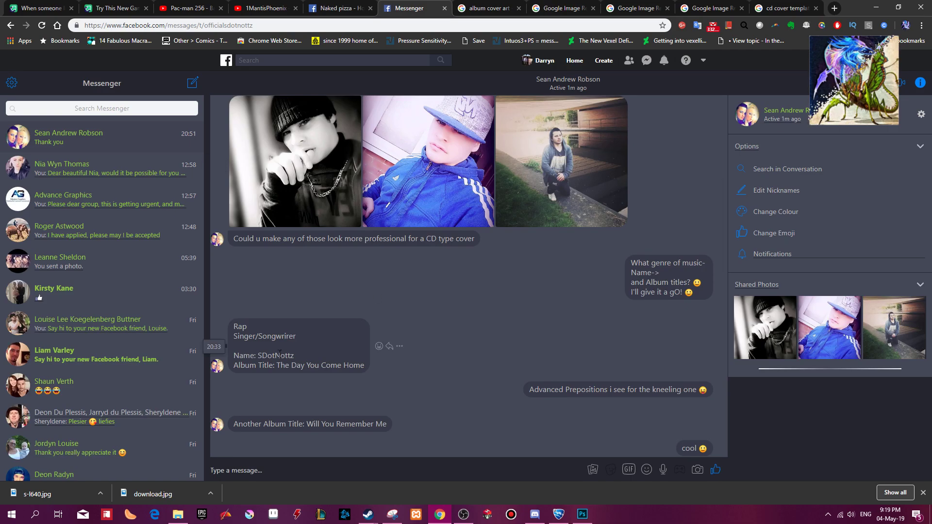
pyautogui.hotkey('alt', 'Tab')
pyautogui.press('BackSpace')
pyautogui.write('D')
# Move the stage name to the black-and-white portrait's upper-right corner and commit the text.
pyautogui.moveTo(456, 326); pyautogui.dragTo(326, 320)
pyautogui.moveTo(405, 340); pyautogui.dragTo(536, 125)
pyautogui.click(444, 22)
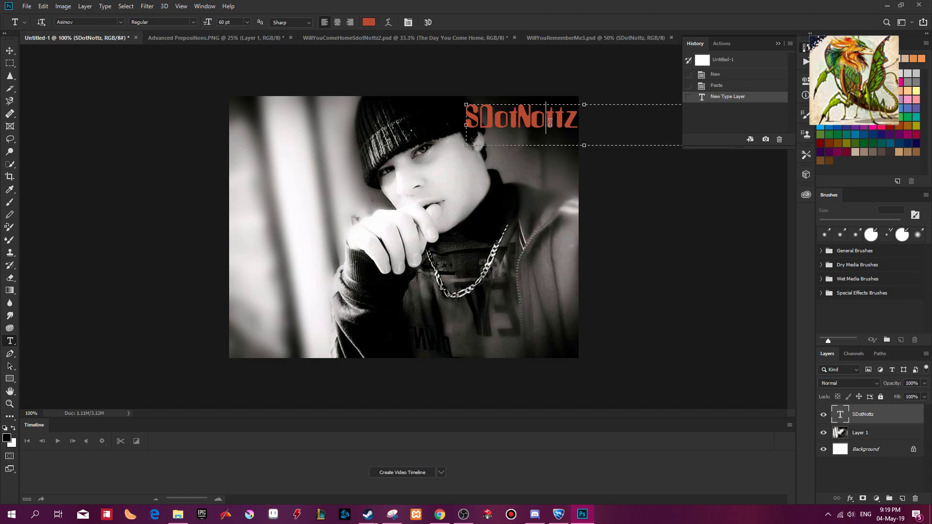
# Recolour the artist's stage name dark gold (#ae8d0a).
pyautogui.doubleClick(550, 123)
pyautogui.click(369, 22)
pyautogui.click(293, 106)
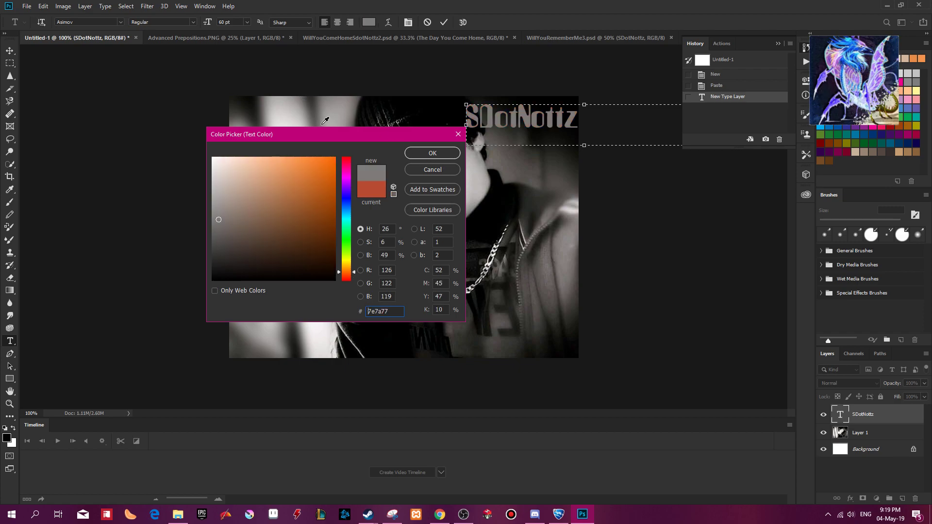
pyautogui.click(291, 121)
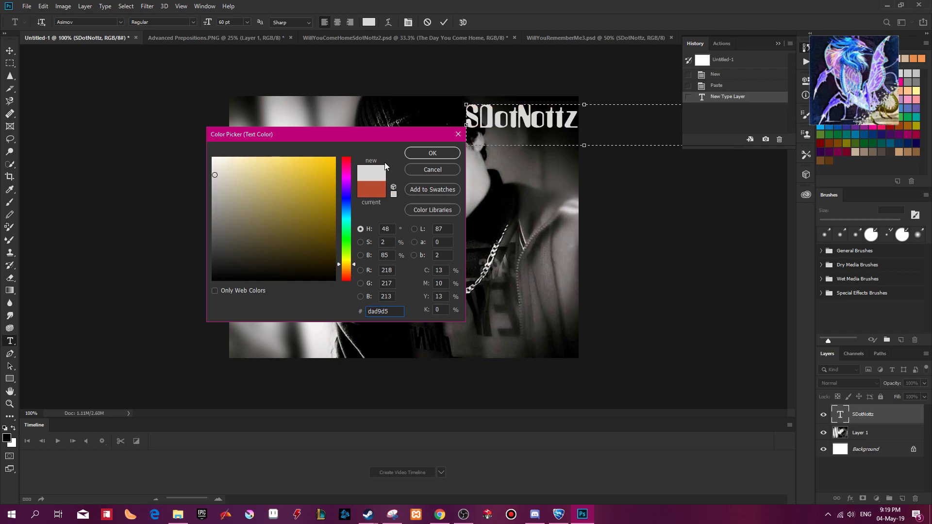
pyautogui.moveTo(313, 191); pyautogui.dragTo(328, 196)
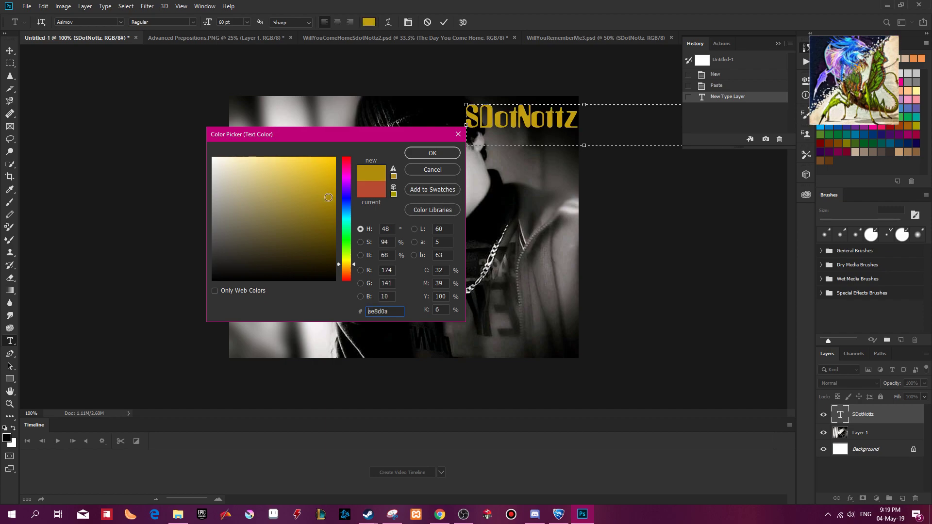
pyautogui.click(437, 156)
# Move the stage name to the portrait's lower centre, over the sleeve and jacket hem, and commit the text.
pyautogui.moveTo(546, 145); pyautogui.dragTo(429, 343)
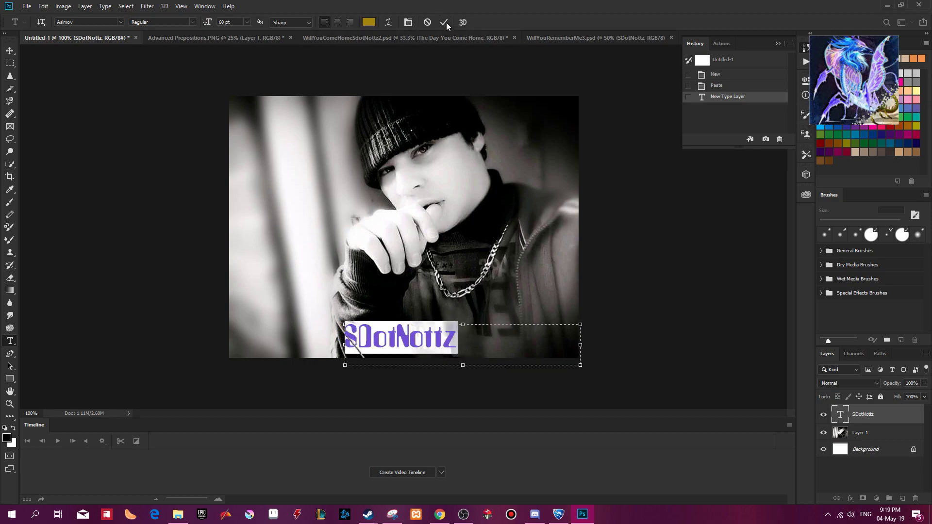
pyautogui.click(446, 22)
pyautogui.moveTo(409, 344); pyautogui.dragTo(410, 348)
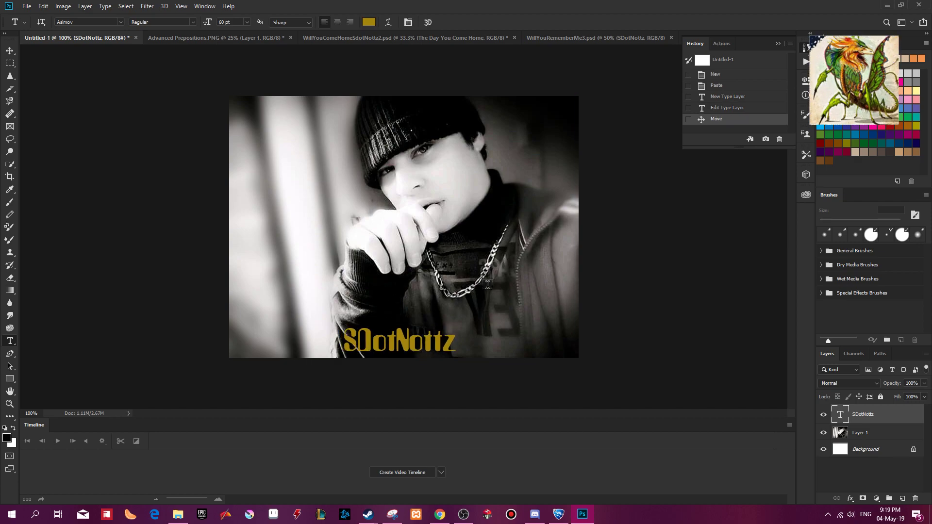
# Apply the recorded Levels, Shadows/Highlights and Hue/Saturation adjustments to the portrait layer, and undo the Hue/Saturation one.
pyautogui.click(858, 433)
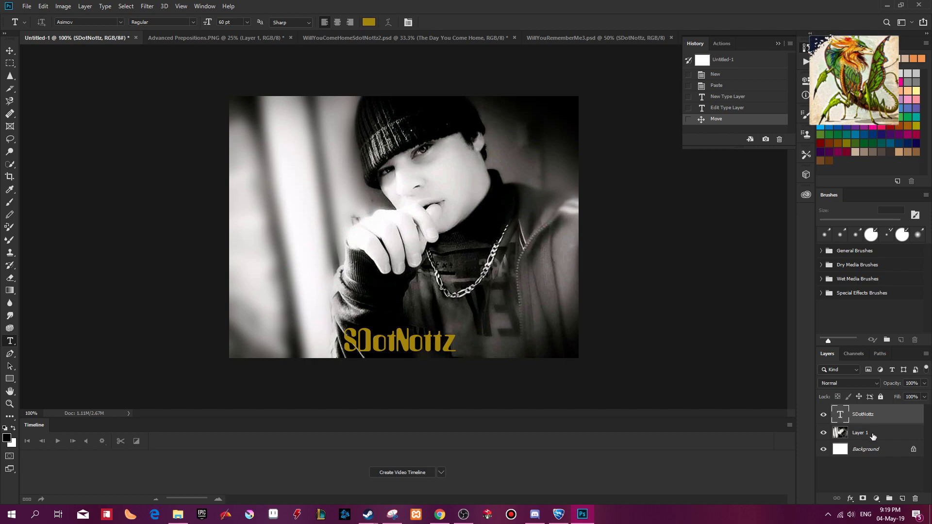
pyautogui.press('F2')
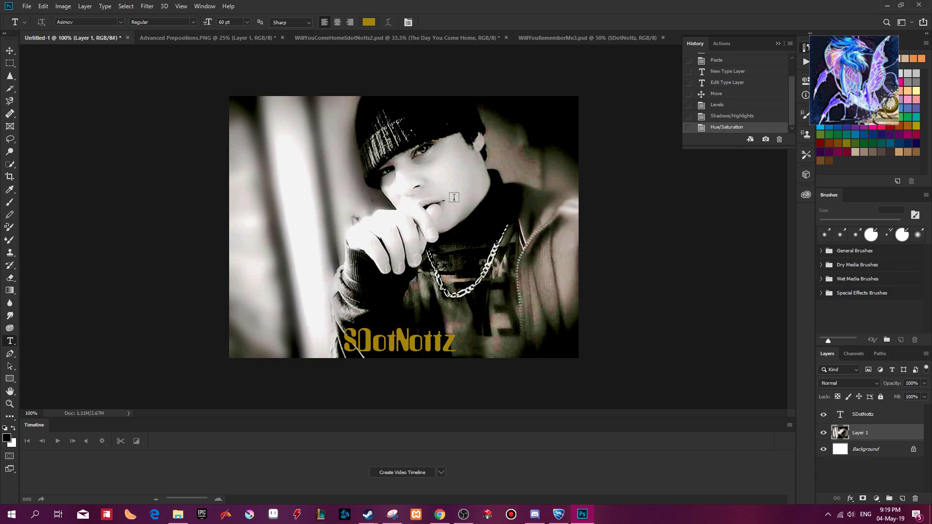
pyautogui.hotkey('ctrl', 'z')
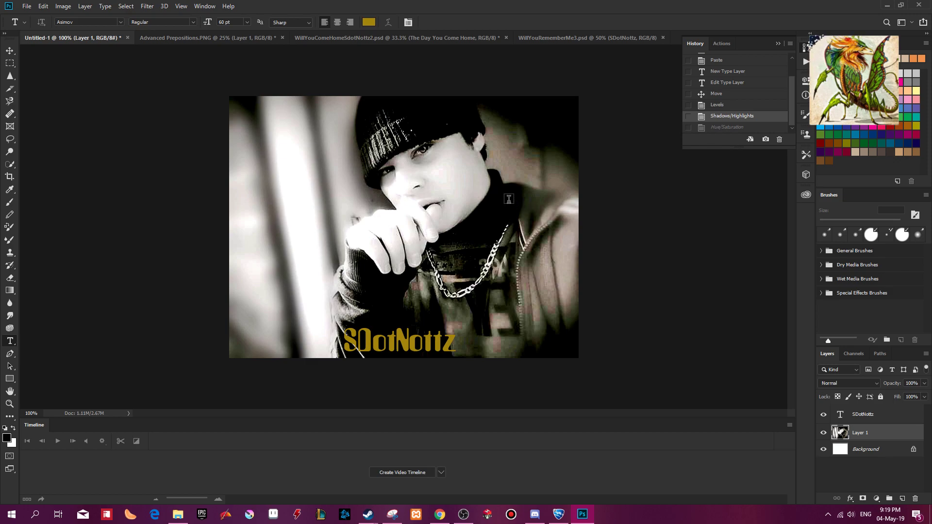
# Apply Hue/Saturation to the portrait layer with saturation +76 and lightness -8.
pyautogui.hotkey('ctrl', 'u')
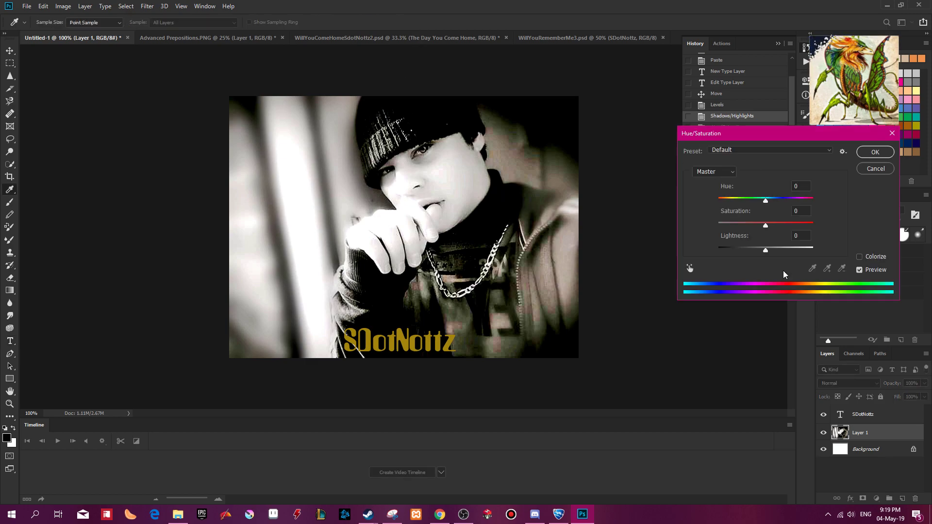
pyautogui.moveTo(771, 226); pyautogui.dragTo(803, 228)
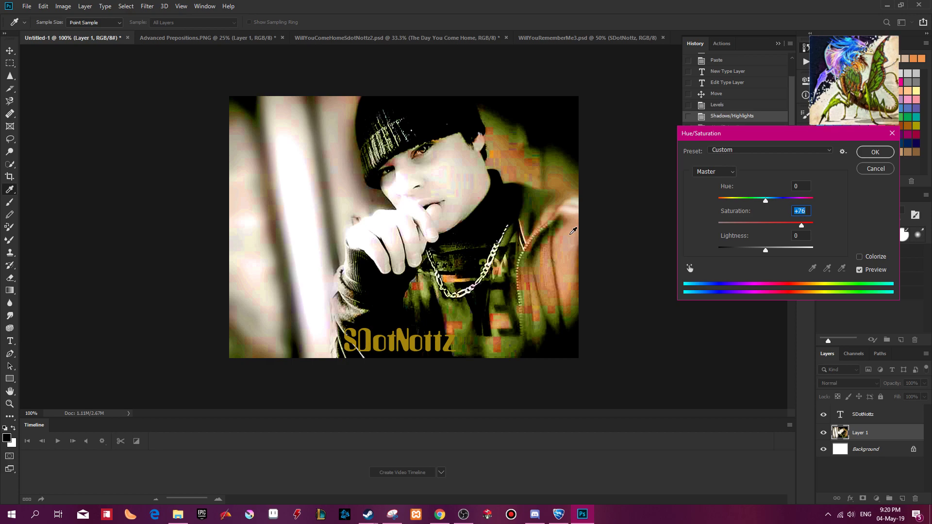
pyautogui.moveTo(766, 251); pyautogui.dragTo(763, 253)
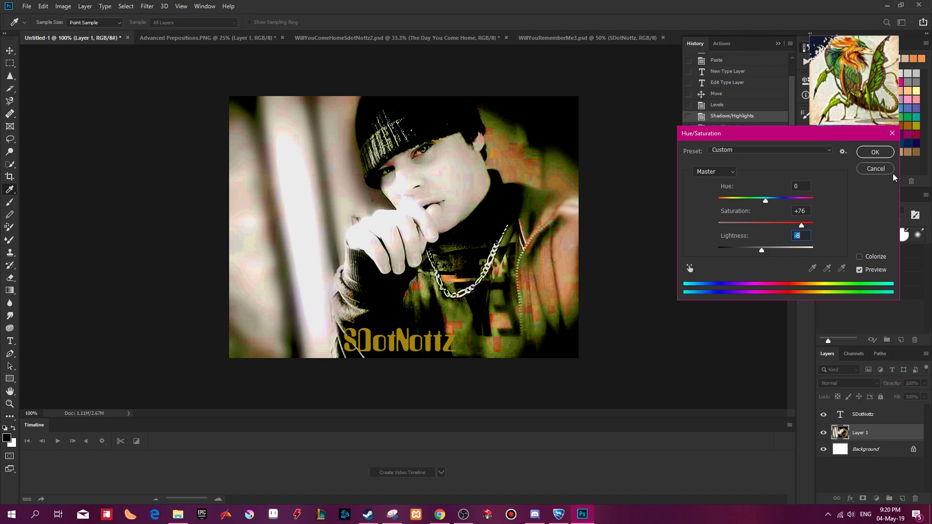
pyautogui.click(875, 152)
pyautogui.press('t')
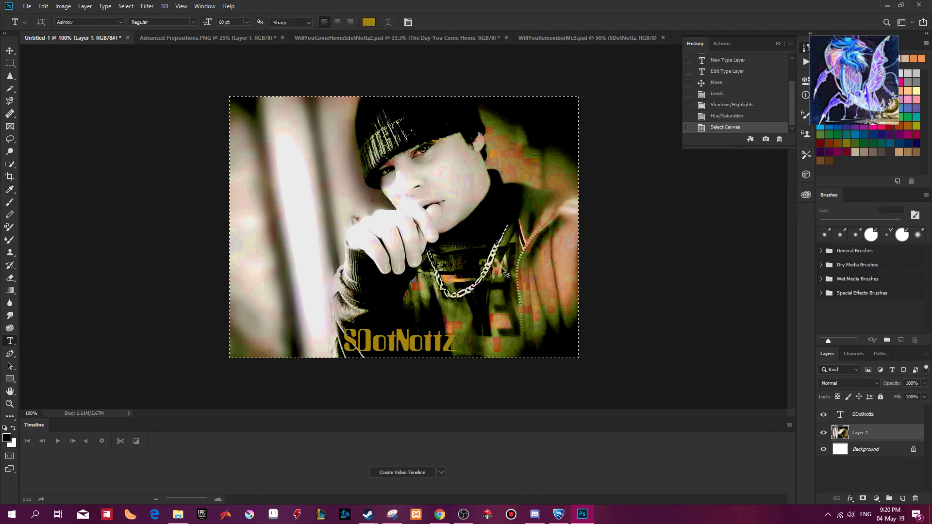
# Select the whole canvas, and add a 1 px inside Stroke effect to the stage name layer.
pyautogui.hotkey('ctrl', 'a')
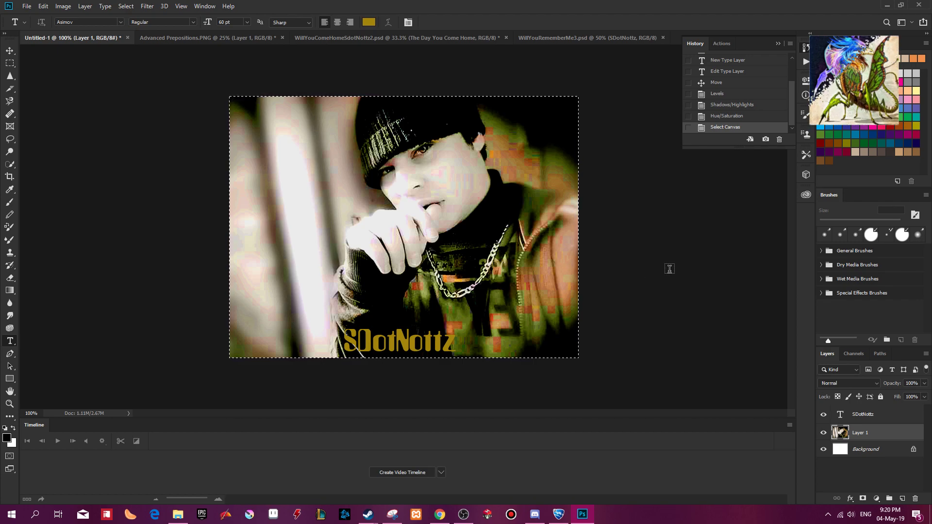
pyautogui.click(864, 415)
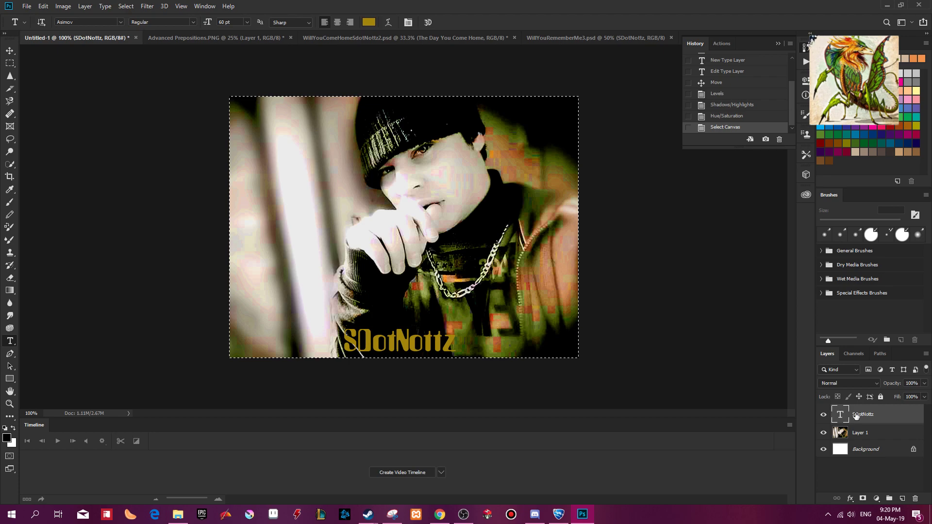
pyautogui.rightClick(863, 415)
pyautogui.click(551, 186)
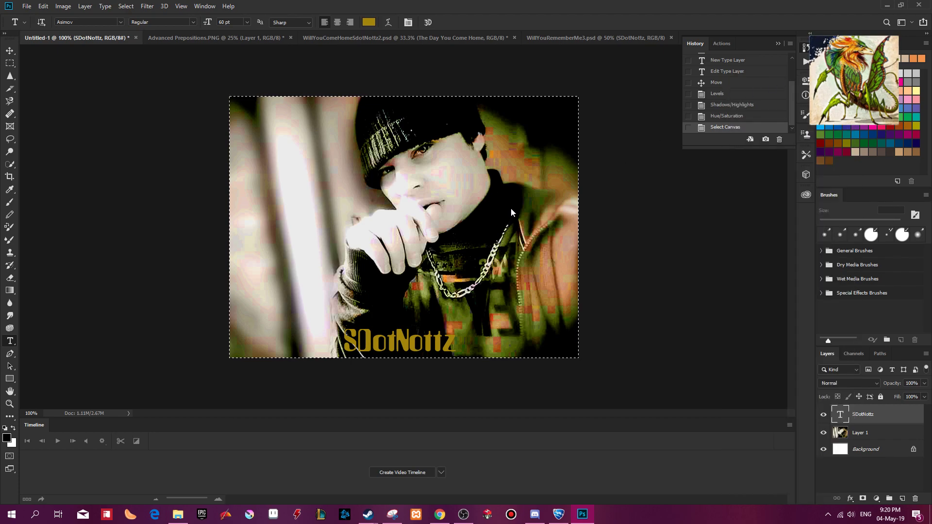
pyautogui.click(568, 259)
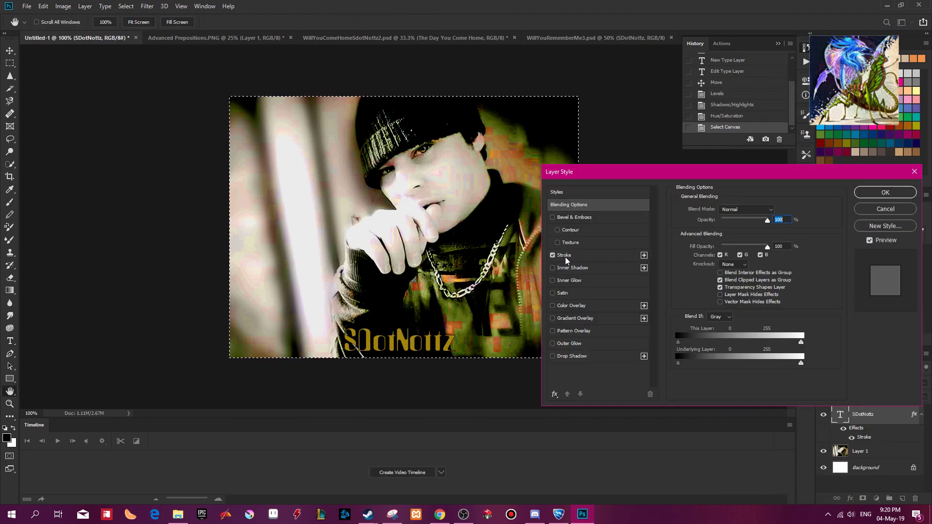
pyautogui.click(568, 256)
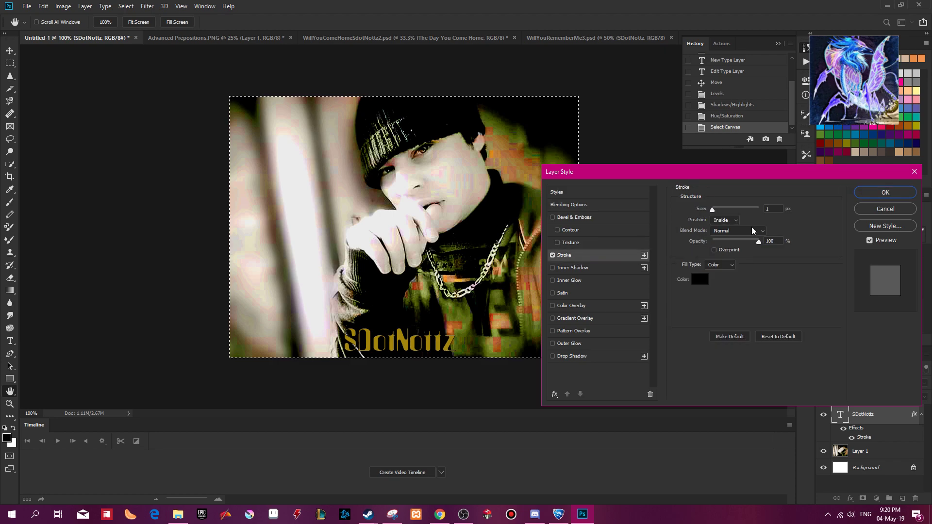
# Change the stage name's stroke colour to a dark reddish brown.
pyautogui.click(699, 280)
pyautogui.click(292, 117)
pyautogui.click(335, 116)
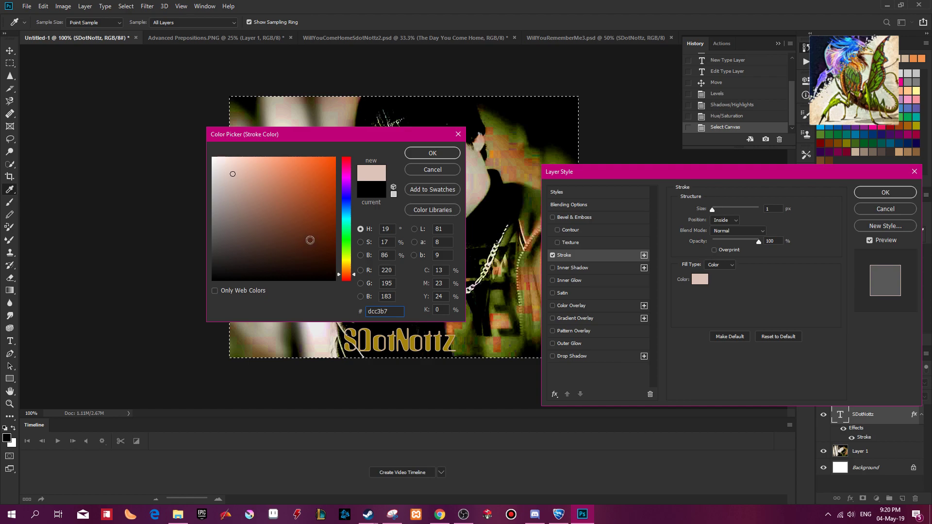
pyautogui.click(314, 237)
pyautogui.click(330, 245)
pyautogui.click(420, 154)
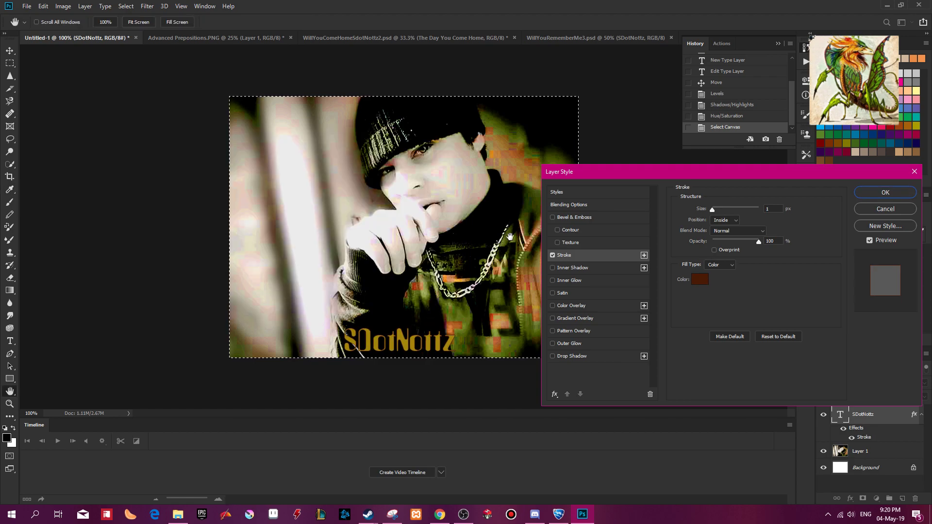
# Add Bevel & Emboss with a dotted texture pattern to the stage name and apply the layer style.
pyautogui.click(574, 243)
pyautogui.click(724, 225)
pyautogui.click(665, 249)
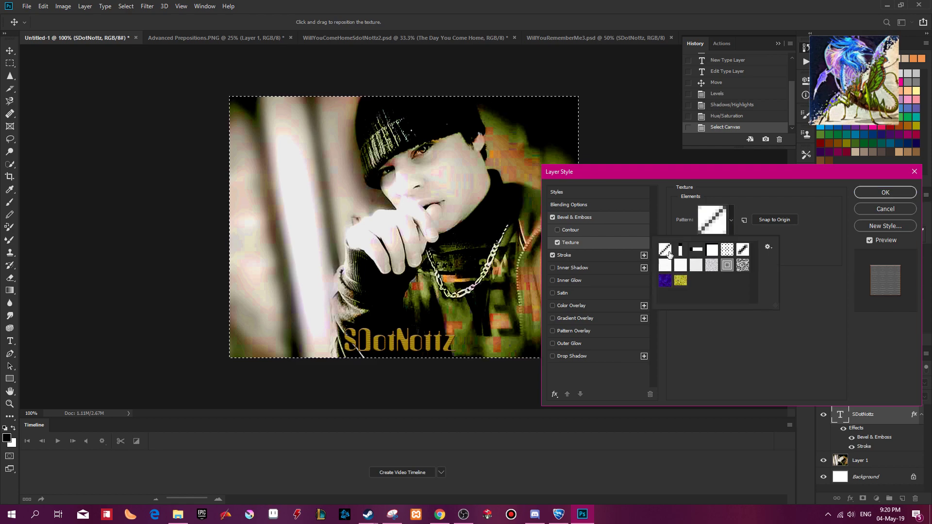
pyautogui.click(681, 250)
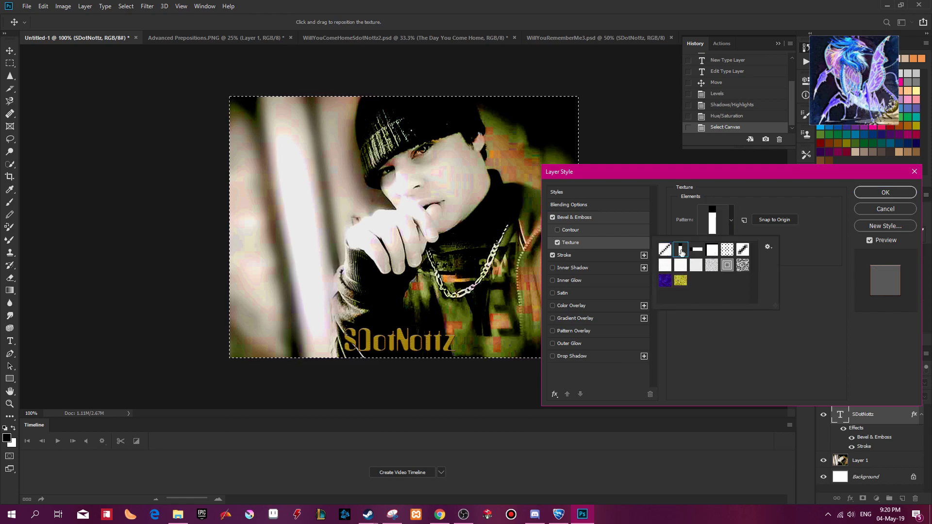
pyautogui.click(727, 252)
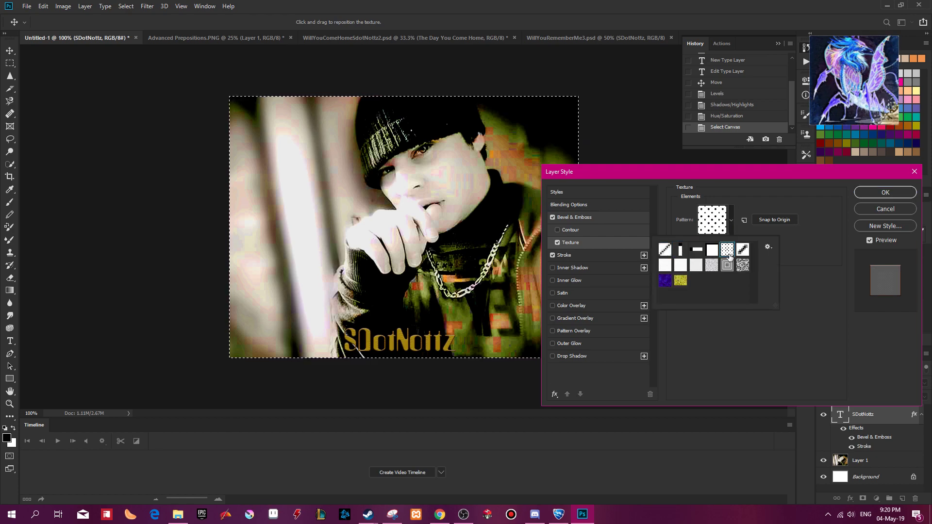
pyautogui.click(806, 223)
pyautogui.click(885, 192)
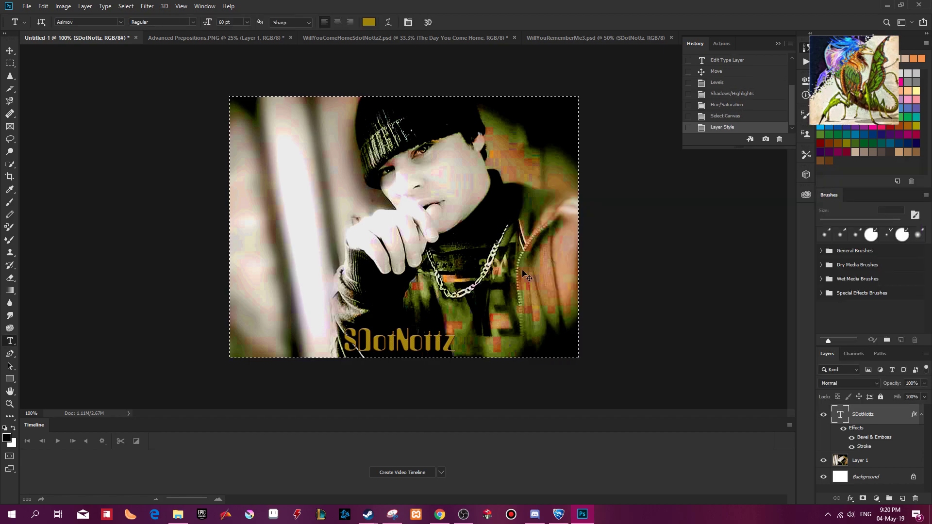
# Examine the stage name's textured, outlined lettering up close at 300% zoom.
pyautogui.hotkey('ctrl', '+')
pyautogui.hotkey('ctrl', '+')
pyautogui.moveTo(511, 290); pyautogui.dragTo(461, 117)
pyautogui.moveTo(460, 260); pyautogui.dragTo(476, 274)
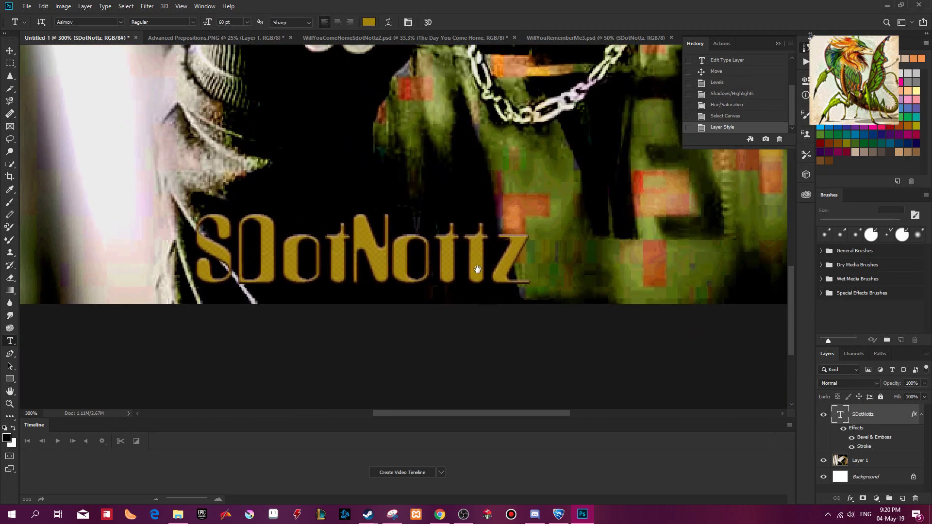
pyautogui.hotkey('ctrl', '-')
pyautogui.hotkey('ctrl', '-')
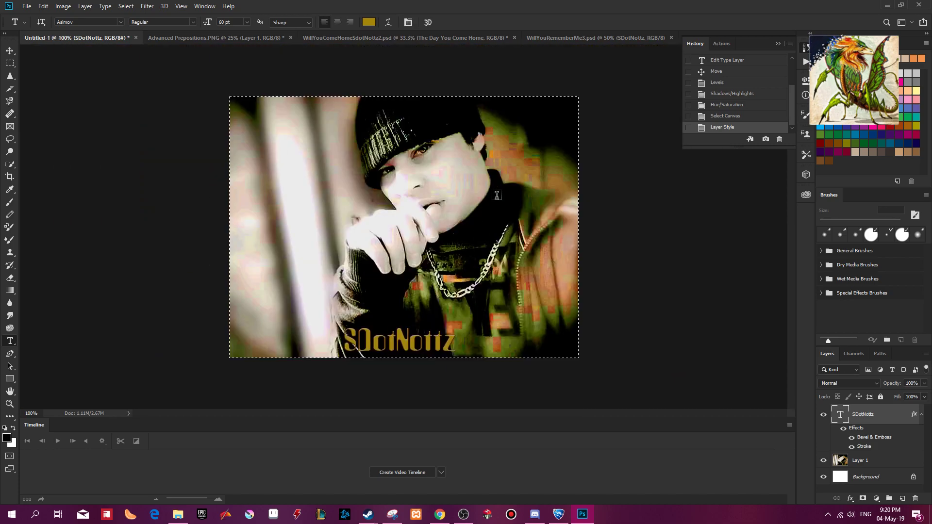
# Create a new document with a large white canvas, try pasting the copied stage name into it, and undo the paste.
pyautogui.hotkey('ctrl', 'a')
pyautogui.hotkey('ctrl', 'n')
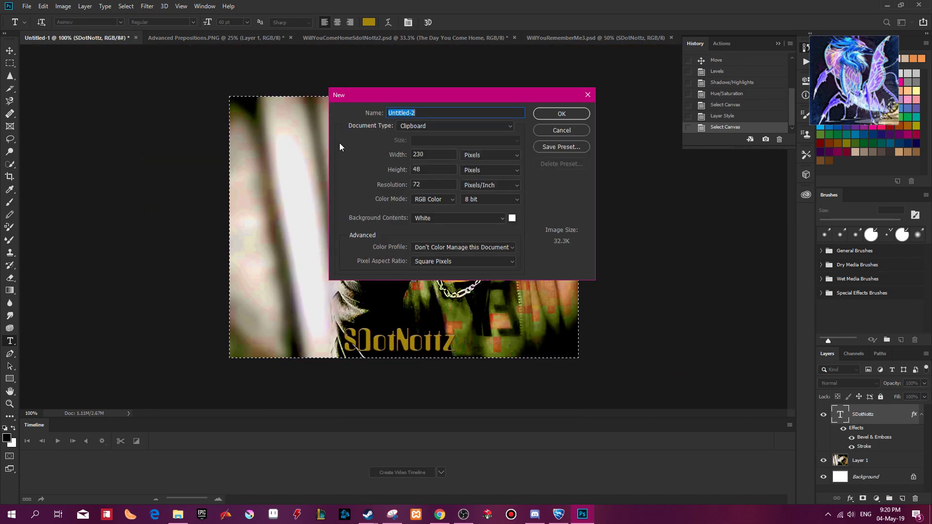
pyautogui.click(476, 126)
pyautogui.click(453, 162)
pyautogui.click(563, 114)
pyautogui.hotkey('ctrl', 'v')
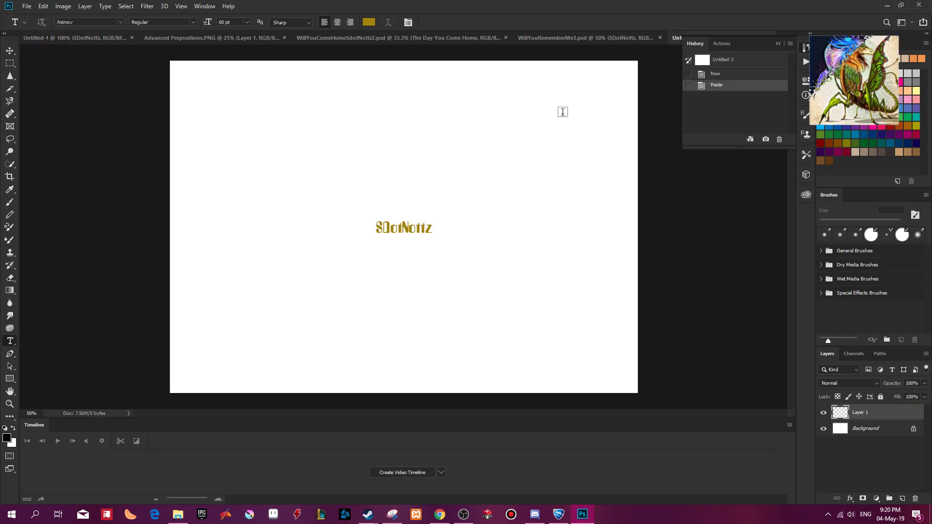
pyautogui.hotkey('ctrl', 'z')
# Merge the stage name into the portrait layer in Untitled-1, and paste the merged cover into Untitled-2.
pyautogui.click(99, 42)
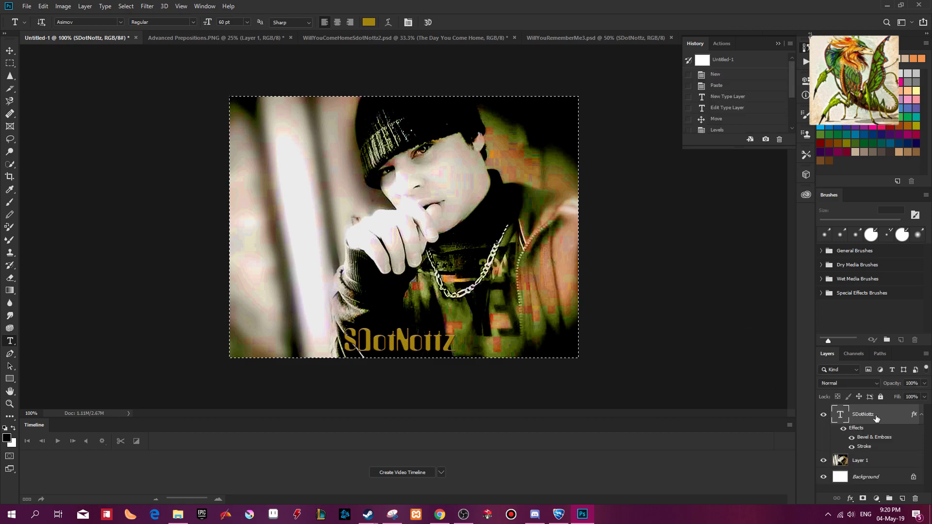
pyautogui.hotkey('ctrl', 'e')
pyautogui.hotkey('ctrl', 'a')
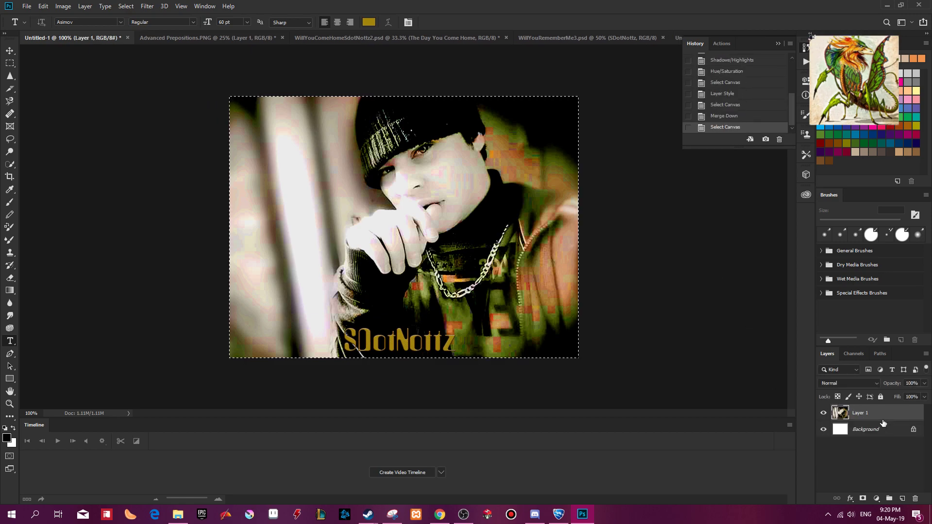
pyautogui.moveTo(764, 41); pyautogui.dragTo(748, 44)
pyautogui.click(701, 39)
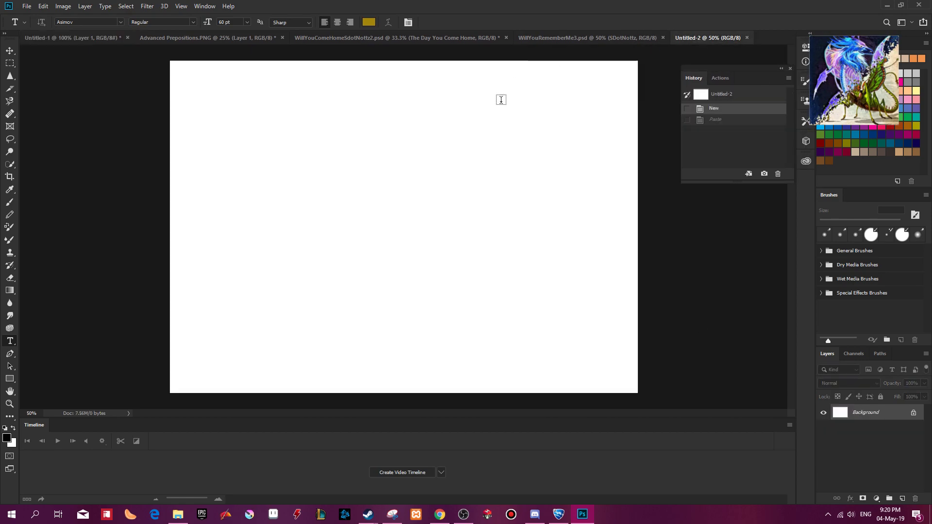
pyautogui.hotkey('ctrl', 'a')
pyautogui.hotkey('ctrl', 'v')
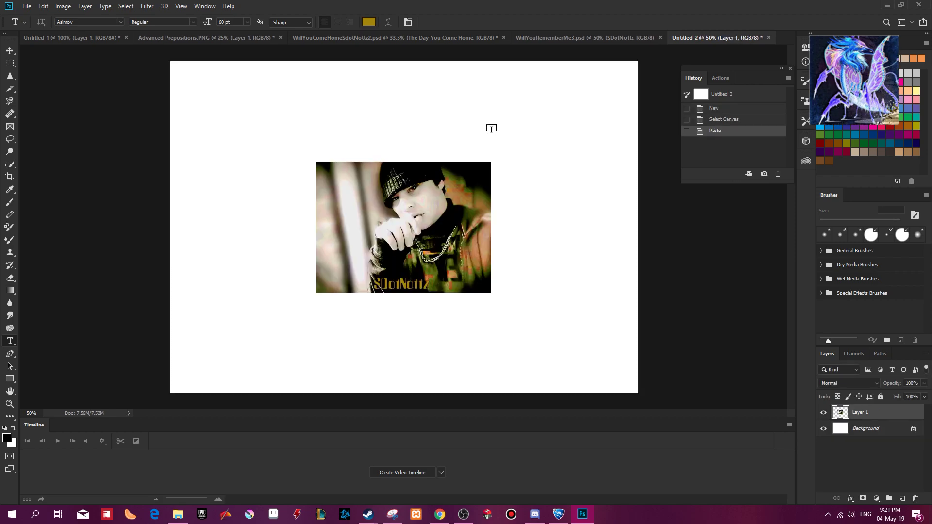
# Stretch the pasted cover to fill the Untitled-2 canvas, about 267.8% wide and 253.7% high, and commit the transform.
pyautogui.hotkey('ctrl', 't')
pyautogui.moveTo(491, 162); pyautogui.dragTo(637, 61)
pyautogui.moveTo(315, 292); pyautogui.dragTo(169, 394)
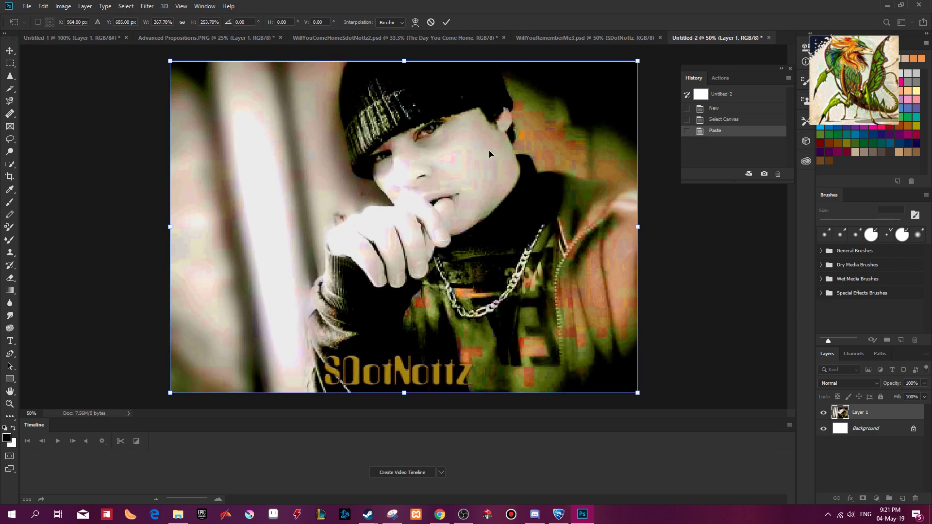
pyautogui.click(446, 22)
pyautogui.press('t')
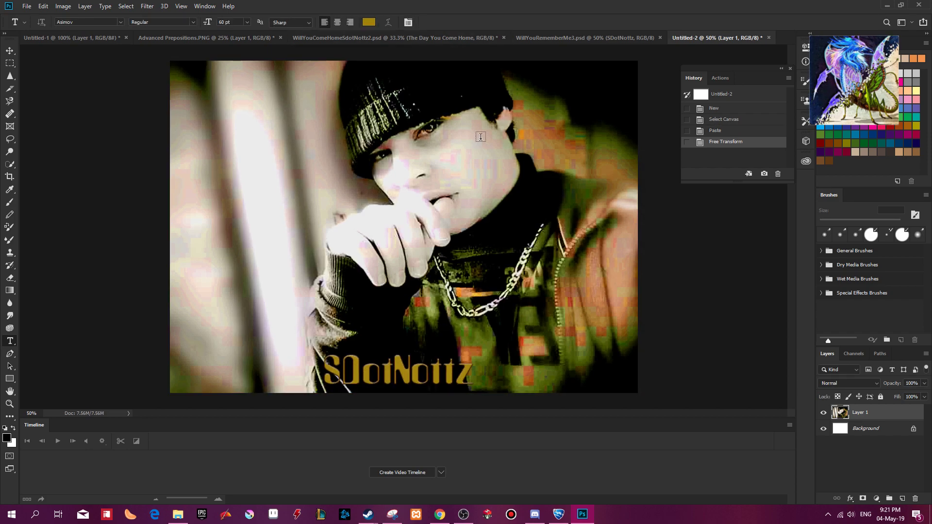
pyautogui.hotkey('ctrl', '-')
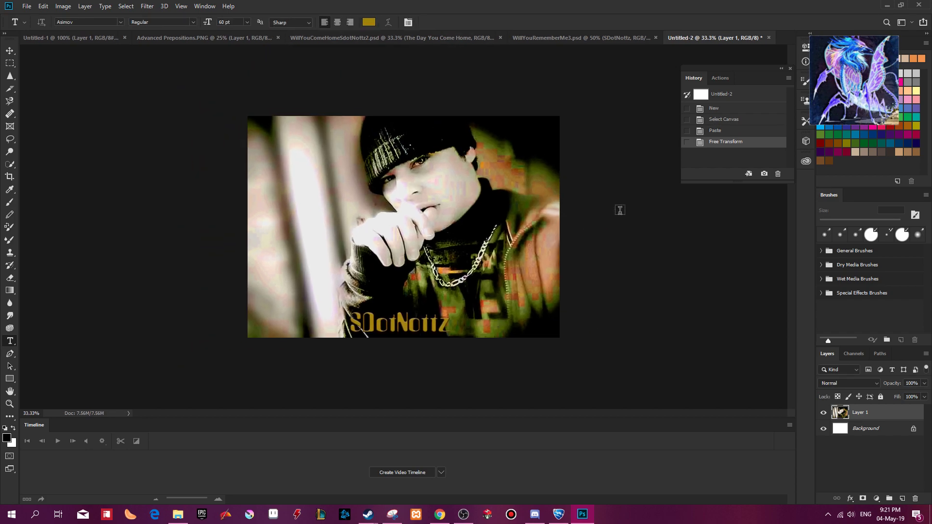
# Undo the merge of the stage name in Untitled-1, and make the portrait layer the active one.
pyautogui.click(112, 43)
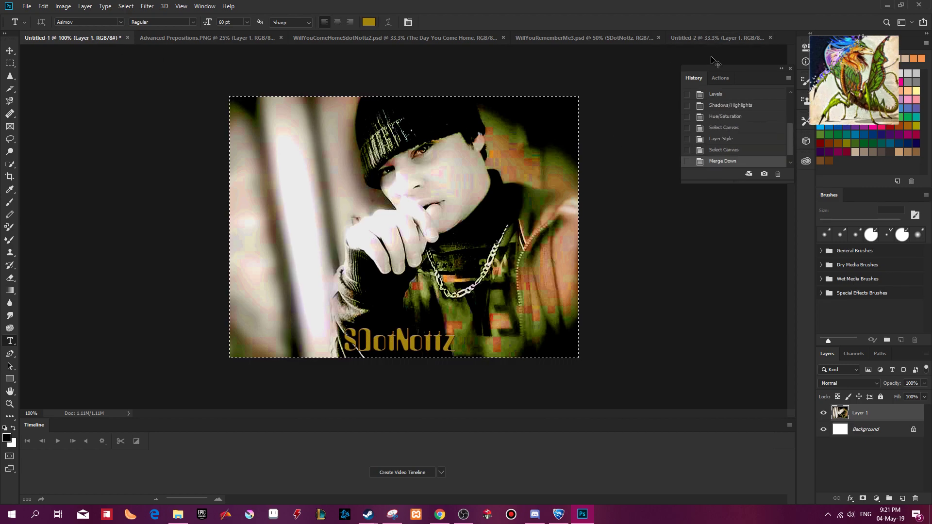
pyautogui.hotkey('ctrl', 'z')
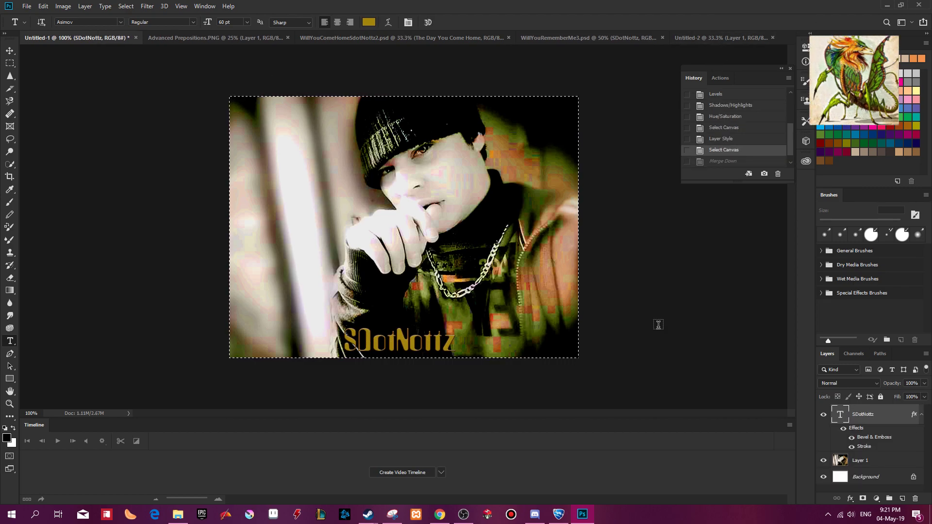
pyautogui.click(842, 460)
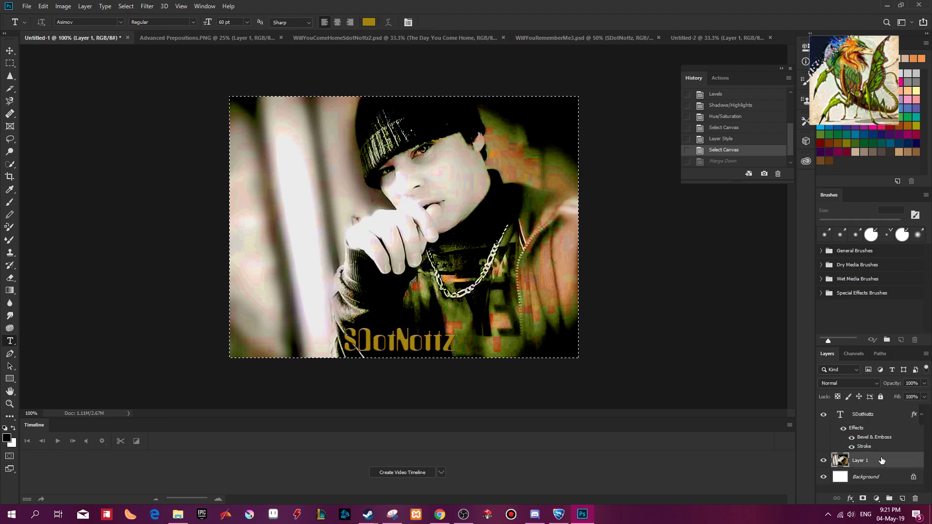
# Clear the selection in Untitled-1, and resample the image to a resolution of 300 pixels/inch.
pyautogui.hotkey('ctrl', 'd')
pyautogui.hotkey('ctrl', 'alt', 'i')
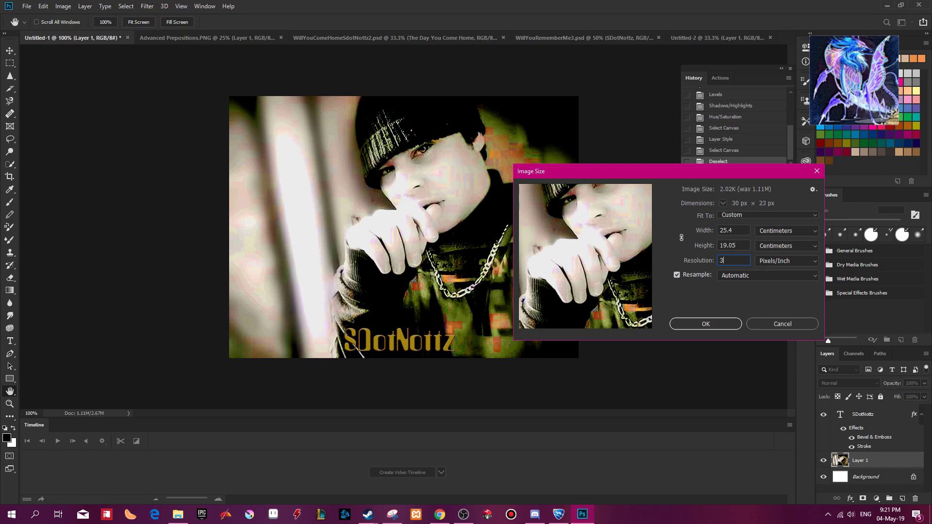
pyautogui.write('300')
pyautogui.click(706, 324)
pyautogui.press('t')
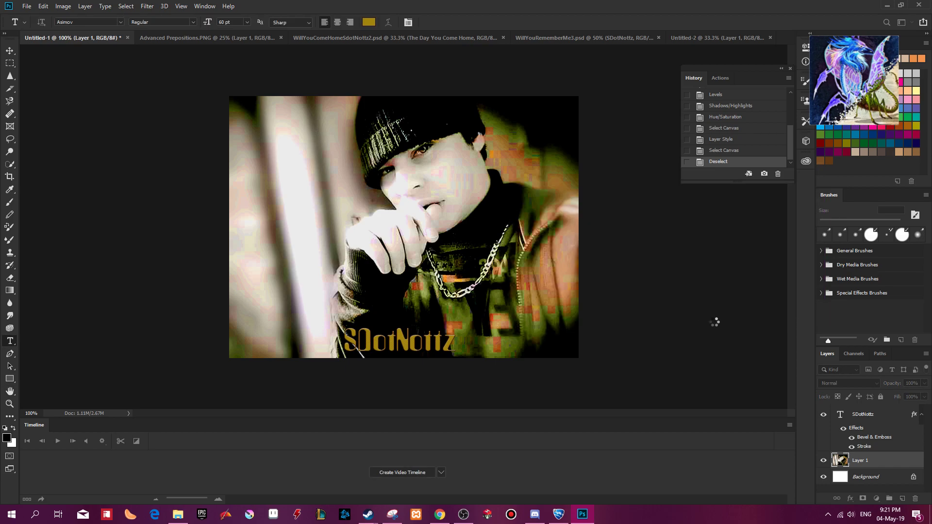
pyautogui.hotkey('ctrl', '-')
pyautogui.hotkey('ctrl', '-')
pyautogui.hotkey('ctrl', '-')
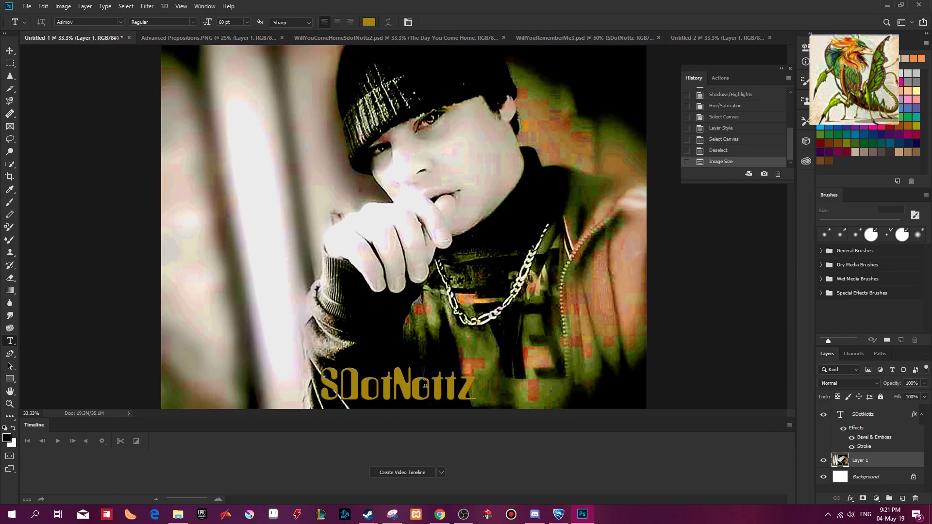
# Merge the stage name into the portrait layer in the enlarged Untitled-1, and select the whole canvas for copying.
pyautogui.click(864, 416)
pyautogui.hotkey('ctrl', 'e')
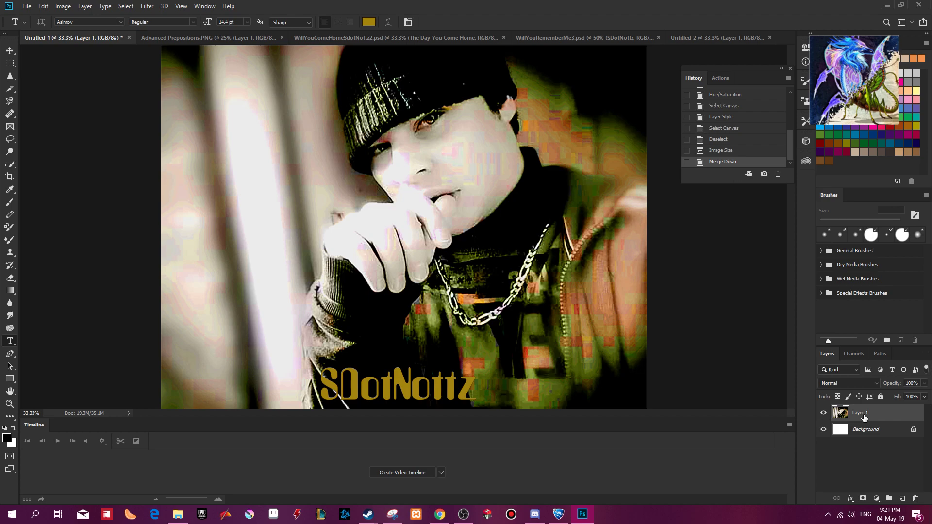
pyautogui.hotkey('ctrl', 'a')
# Paste the high-resolution merged cover into Untitled-2, and close that document without saving.
pyautogui.click(719, 38)
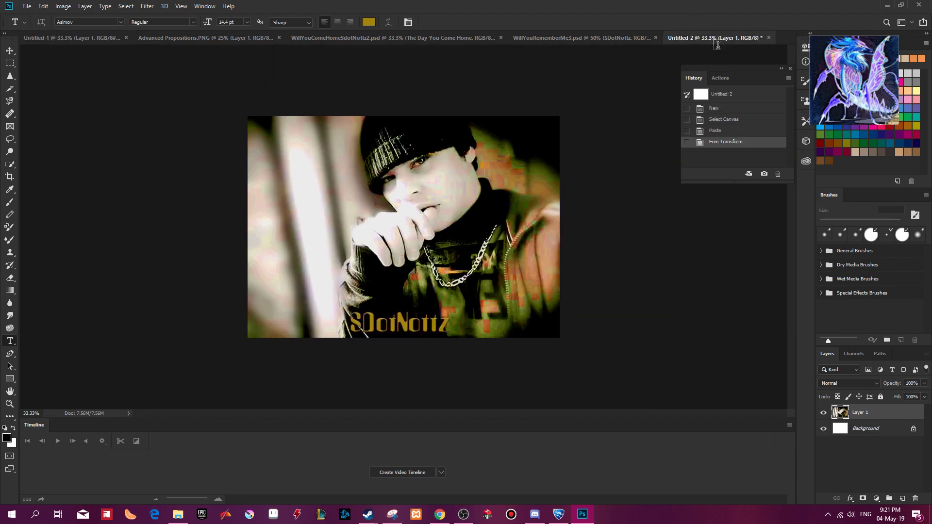
pyautogui.hotkey('ctrl', 'v')
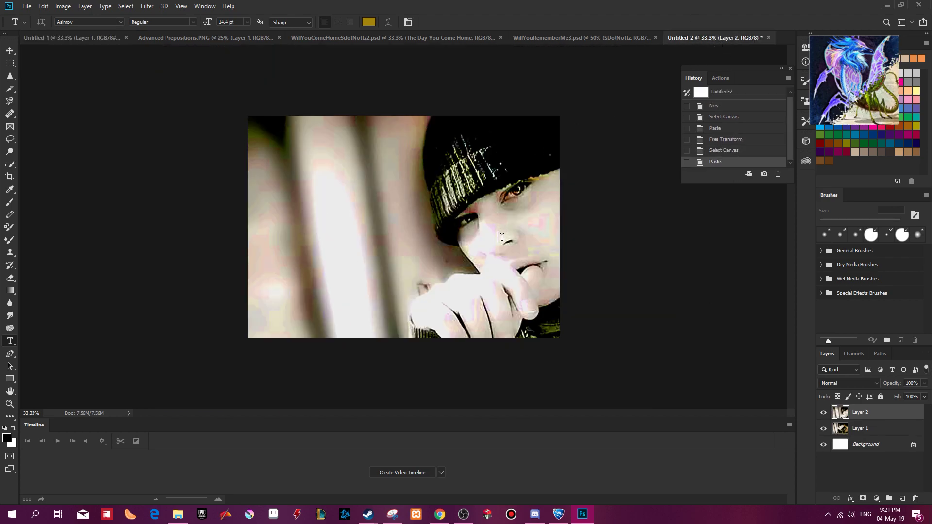
pyautogui.hotkey('ctrl', 'w')
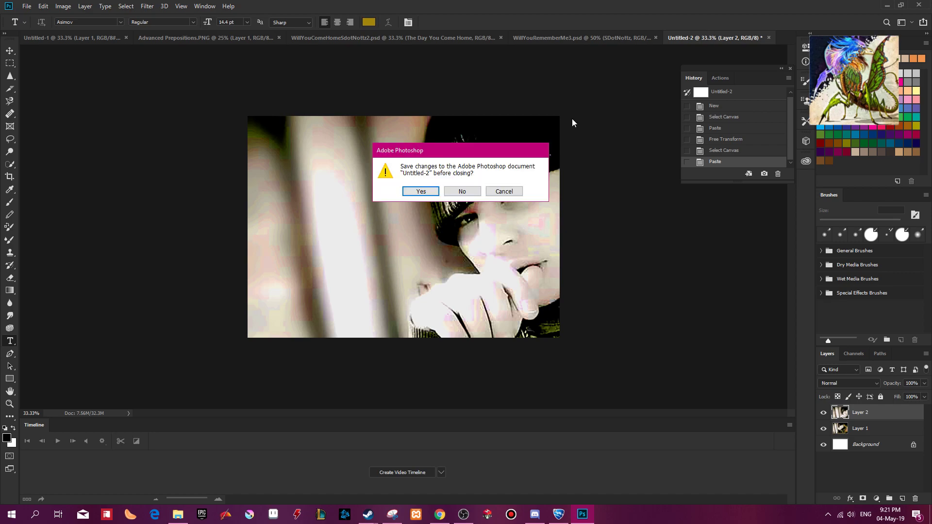
pyautogui.click(462, 190)
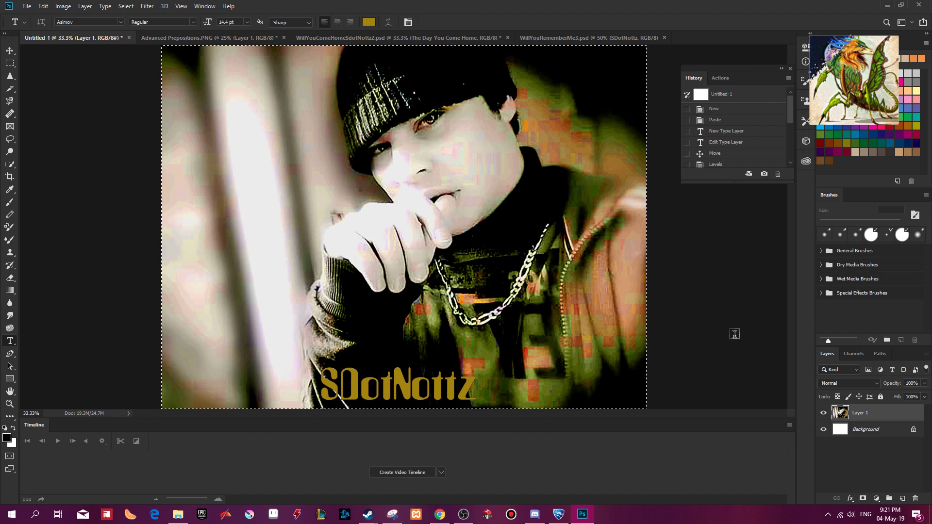
# Create a document from the CD Cover preset, checking the album title in the Messenger chat in Chrome and naming it "The Day you come home".
pyautogui.hotkey('ctrl', 'n')
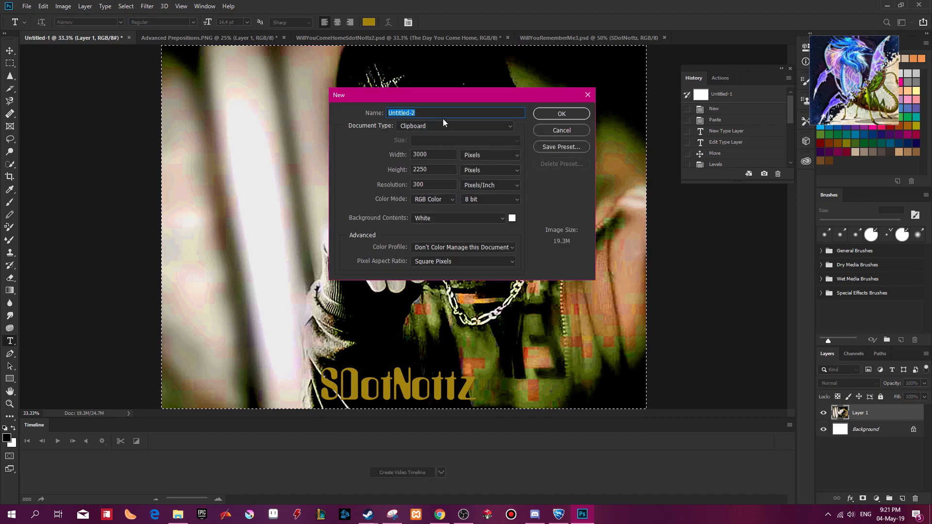
pyautogui.click(455, 126)
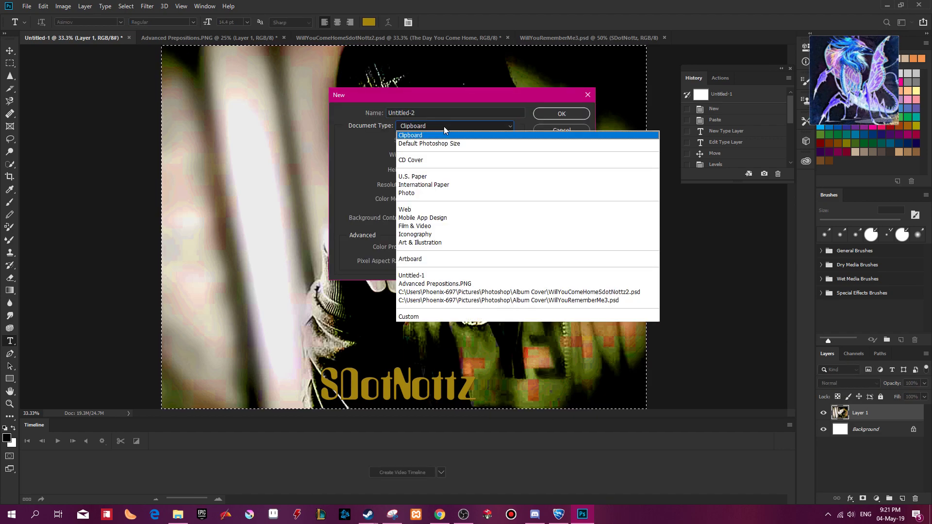
pyautogui.click(389, 156)
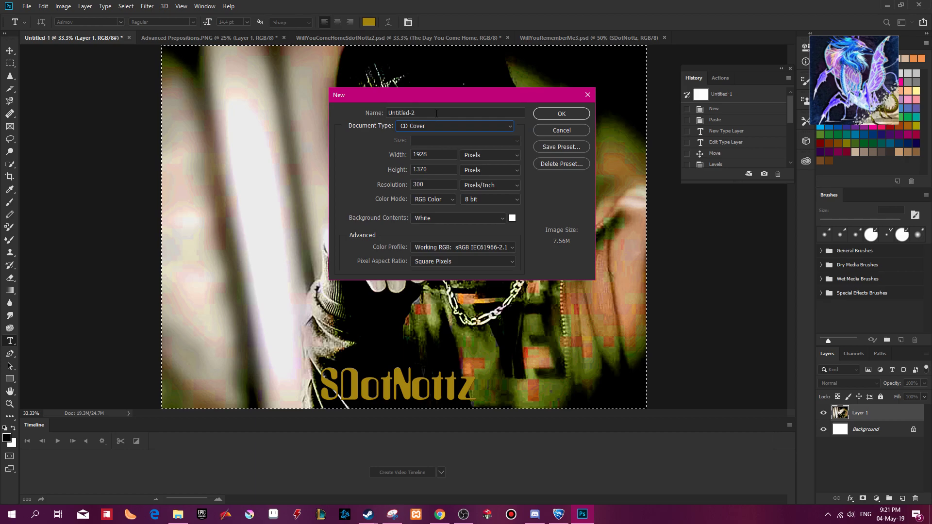
pyautogui.moveTo(439, 513)
pyautogui.click(450, 498)
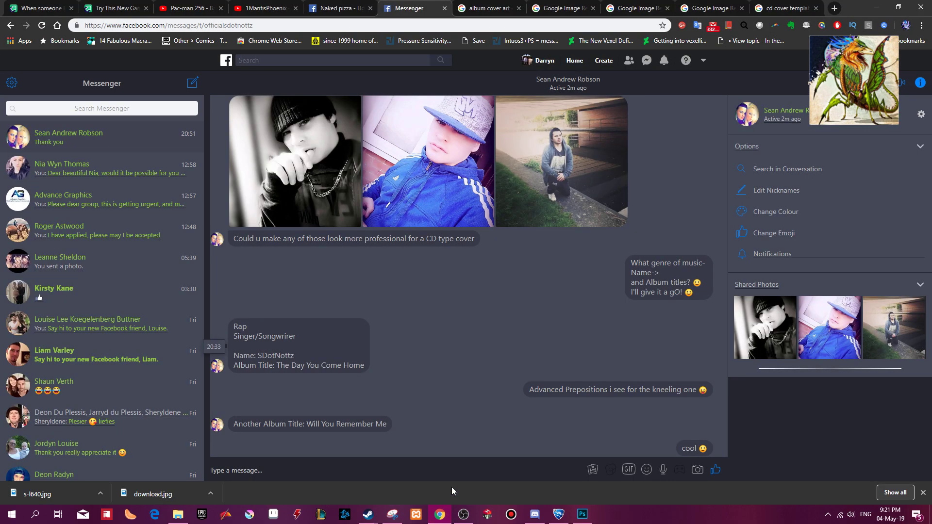
pyautogui.hotkey('alt', 'Tab')
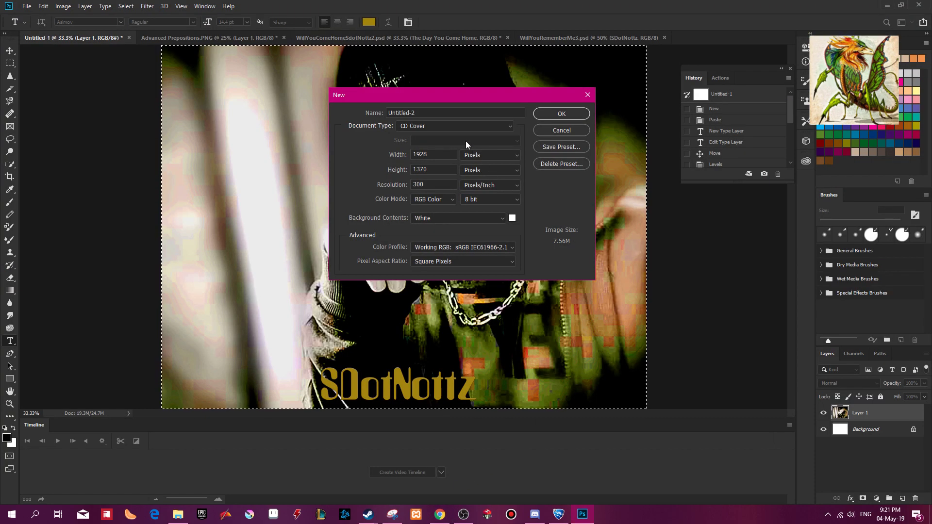
pyautogui.doubleClick(415, 110)
pyautogui.write('The Day')
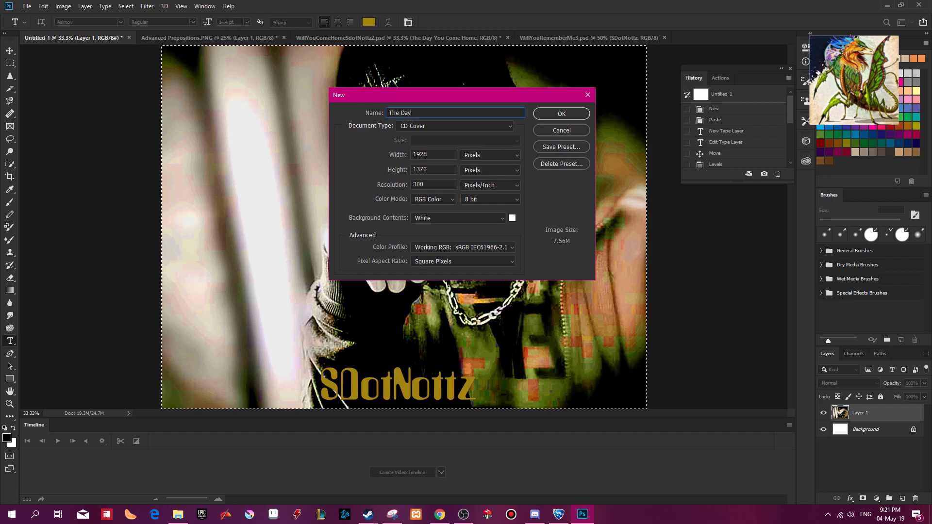
pyautogui.write(' you come home')
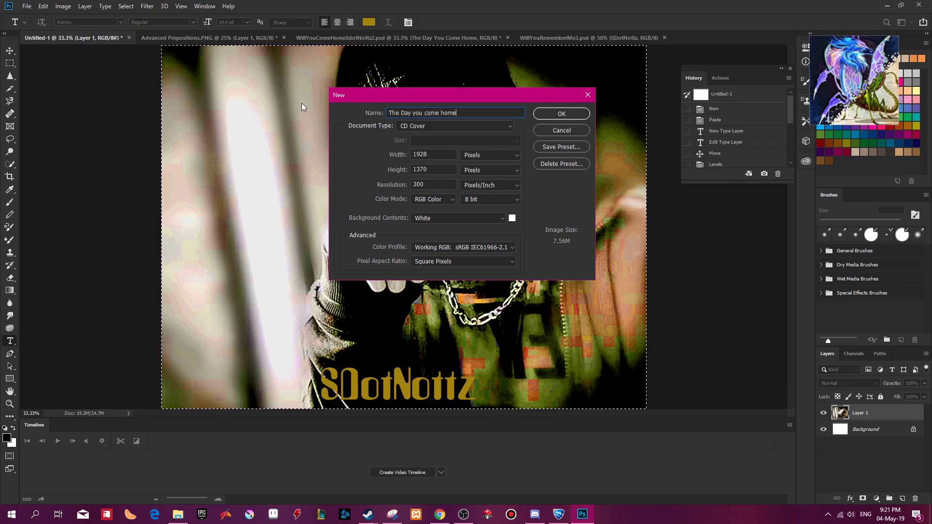
pyautogui.press('Return')
# Paste the merged cover into the new document, and scale it to about 64.27% wide and 60.89% high so it fills the canvas.
pyautogui.hotkey('ctrl', 'v')
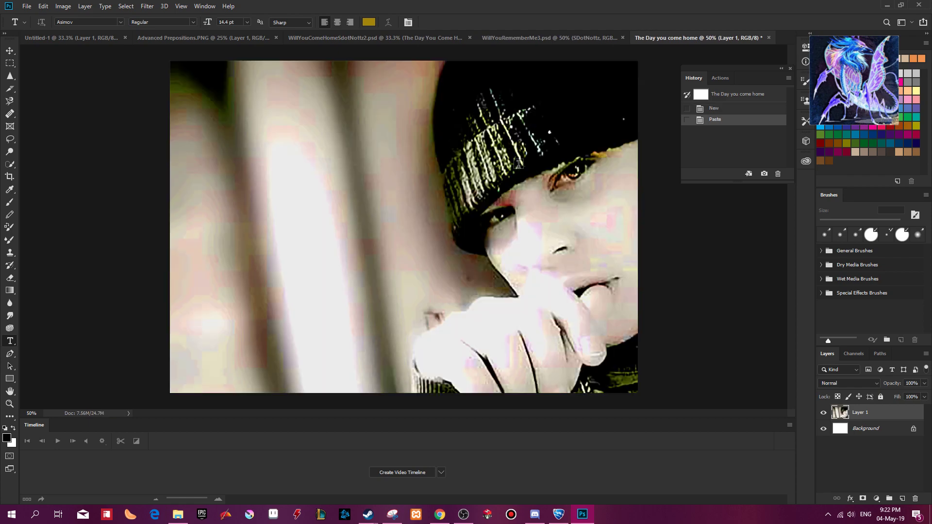
pyautogui.hotkey('ctrl', '-')
pyautogui.hotkey('ctrl', '-')
pyautogui.hotkey('ctrl', 't')
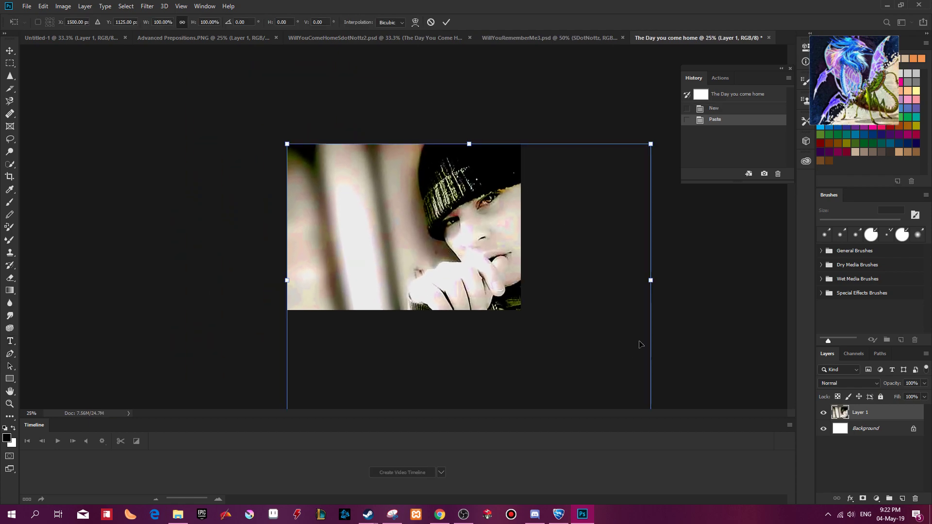
pyautogui.hotkey('ctrl', '-')
pyautogui.moveTo(566, 355); pyautogui.dragTo(485, 284)
pyautogui.hotkey('ctrl', '+')
pyautogui.hotkey('ctrl', '+')
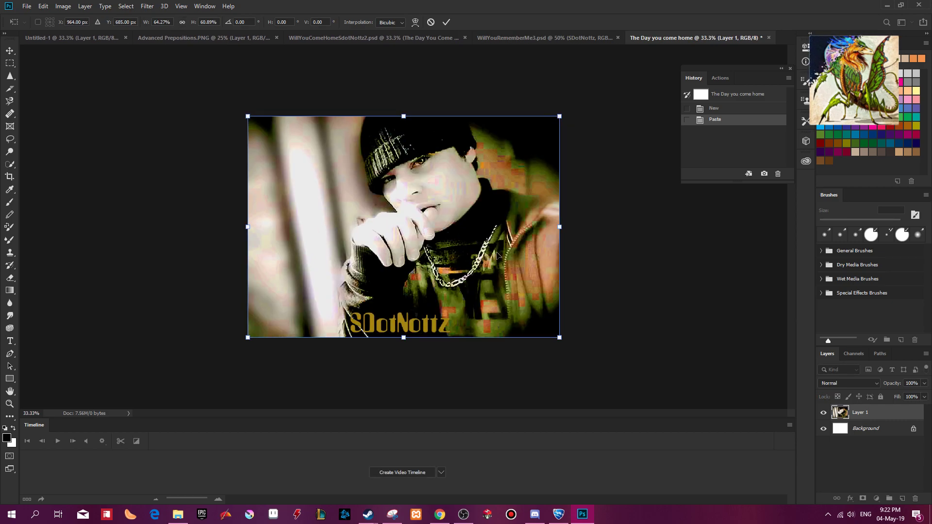
pyautogui.hotkey('ctrl', '+')
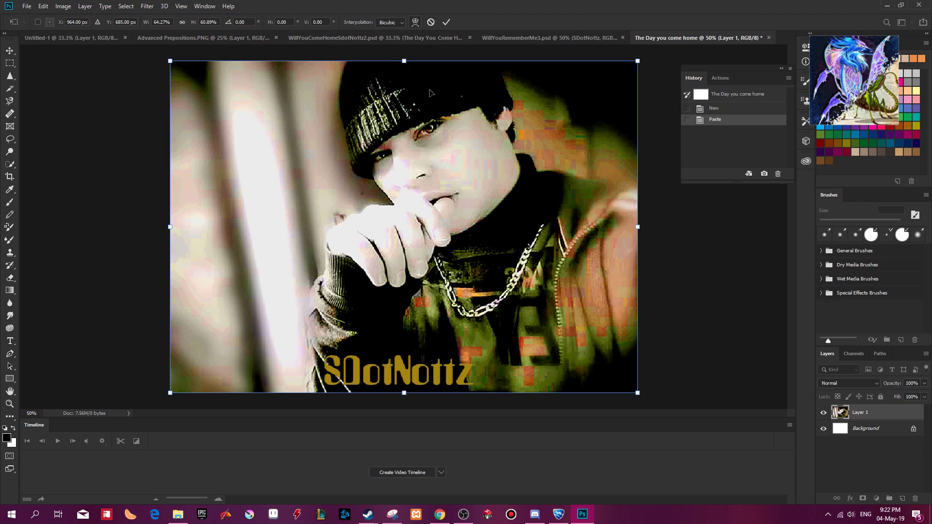
pyautogui.press('t')
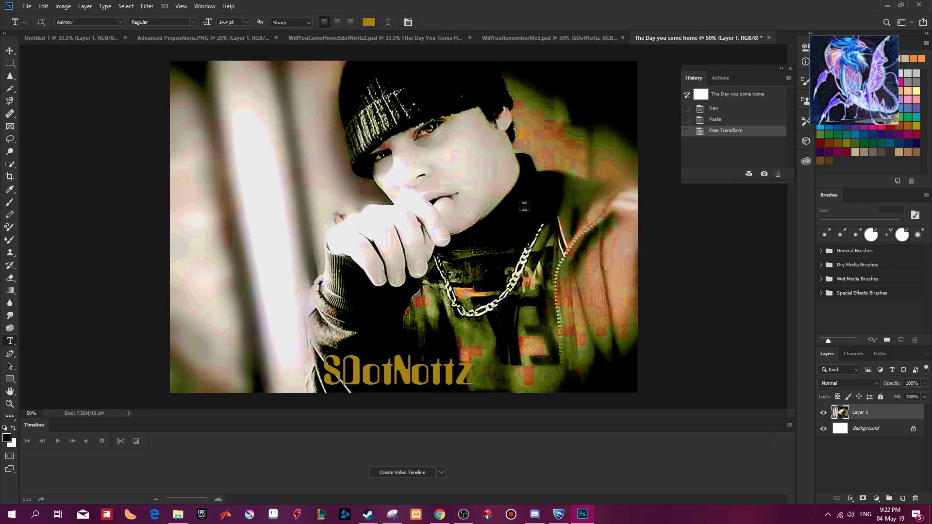
pyautogui.hotkey('ctrl', '-')
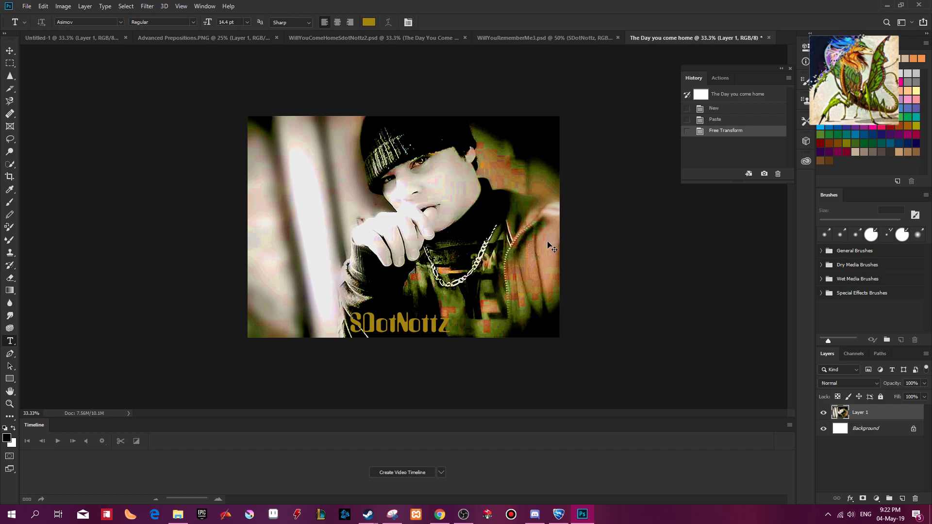
# Save the cover as "The Day you come home.psd" in the Album Cover folder, accepting the format options.
pyautogui.hotkey('ctrl', 's')
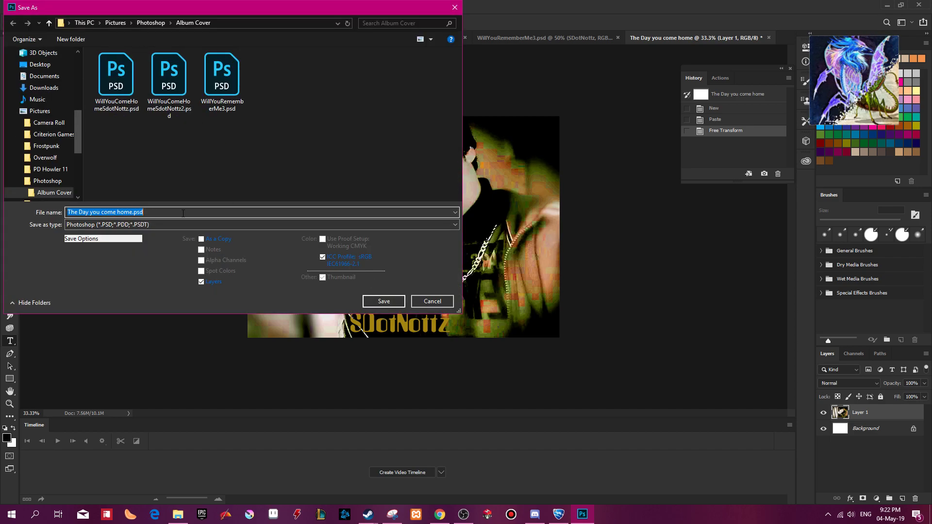
pyautogui.click(384, 302)
pyautogui.click(564, 145)
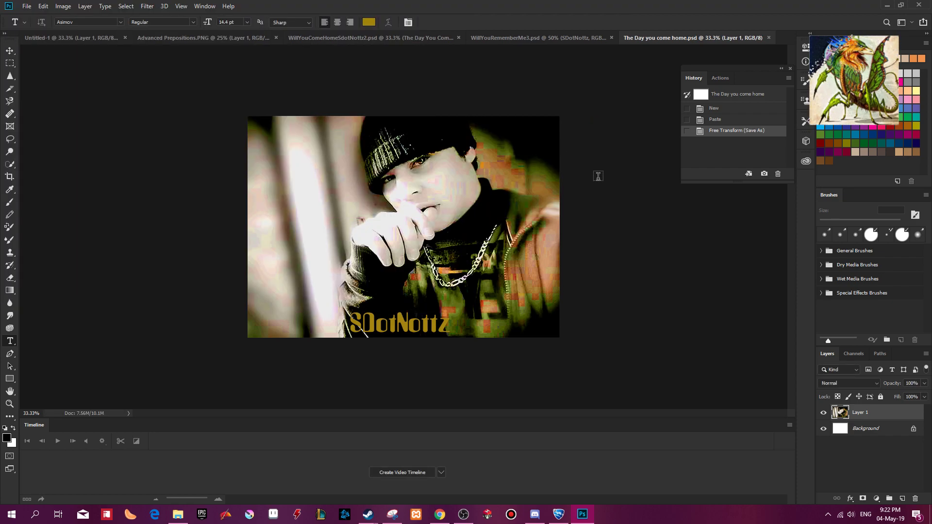
# Save a PNG copy of the cover as "The Day you come home.png" in the Album Cover folder.
pyautogui.hotkey('ctrl', 'shift', 's')
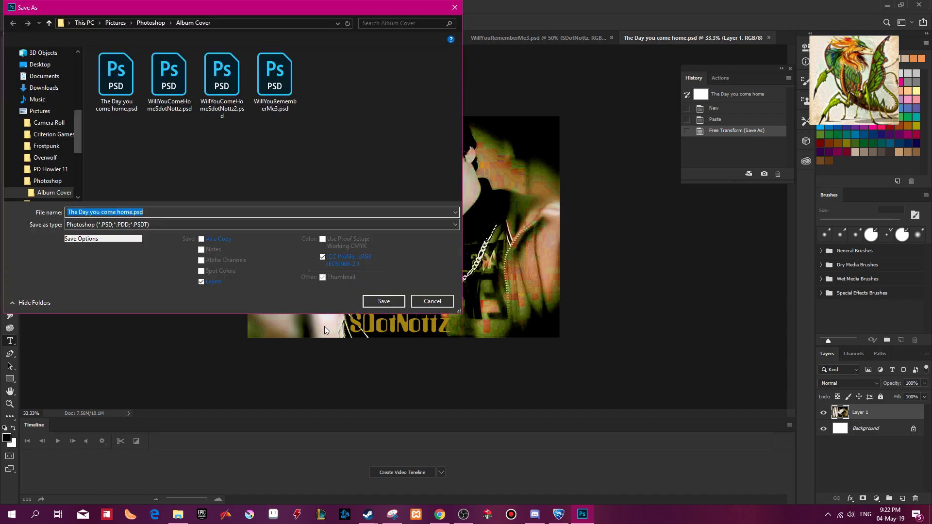
pyautogui.click(242, 224)
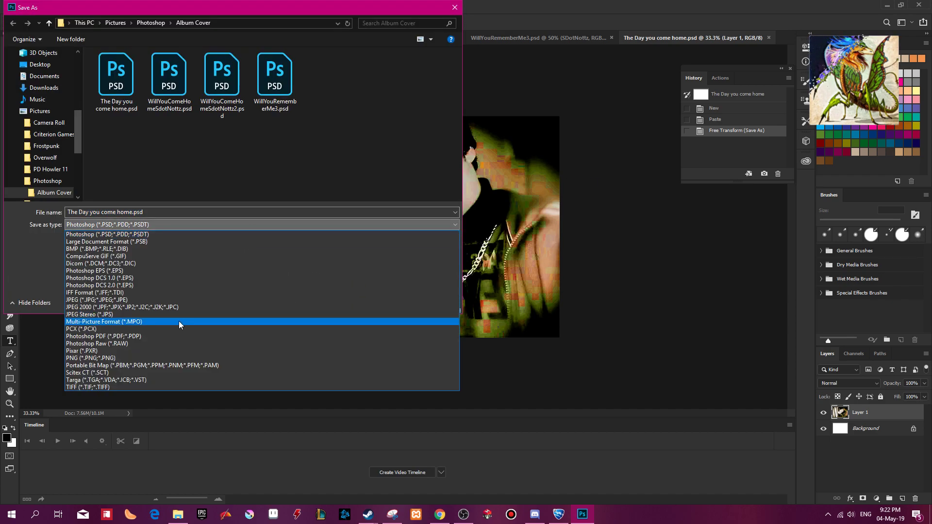
pyautogui.click(144, 357)
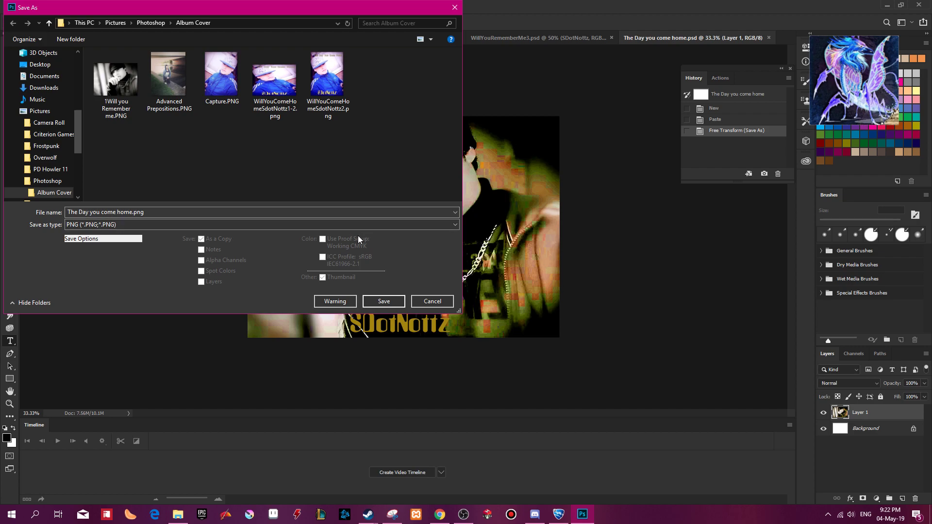
pyautogui.click(389, 300)
pyautogui.press('Return')
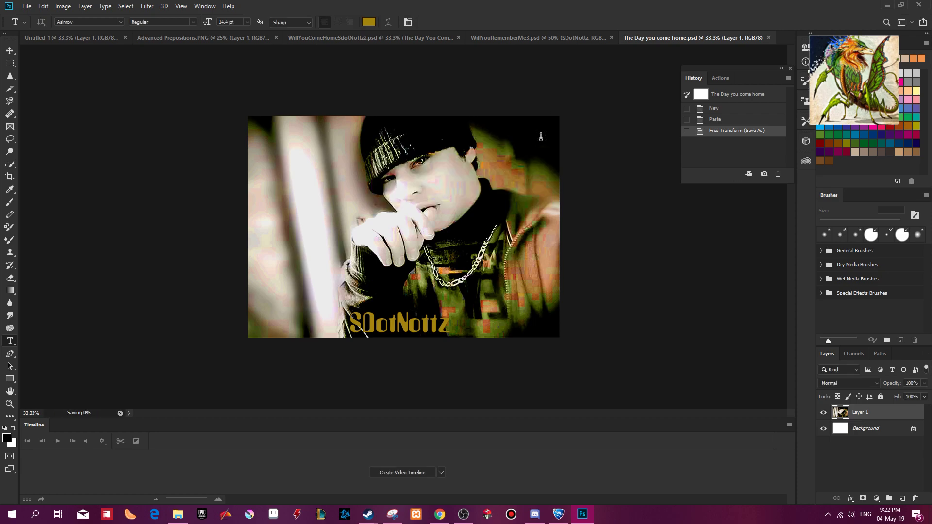
# In WillYouRememberMe3.psd, merge the stage name, the album title and the layers beneath them down to just above Layer 1.
pyautogui.click(533, 39)
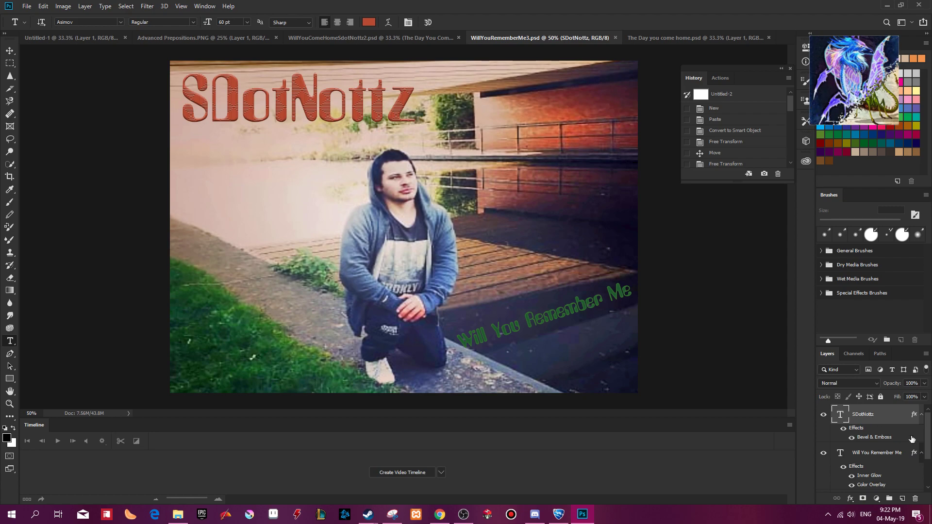
pyautogui.moveTo(929, 427); pyautogui.dragTo(930, 479)
pyautogui.click(866, 456)
pyautogui.scroll(3, 877, 440)
pyautogui.keyDown('shift'); pyautogui.click(866, 416); pyautogui.keyUp('shift')
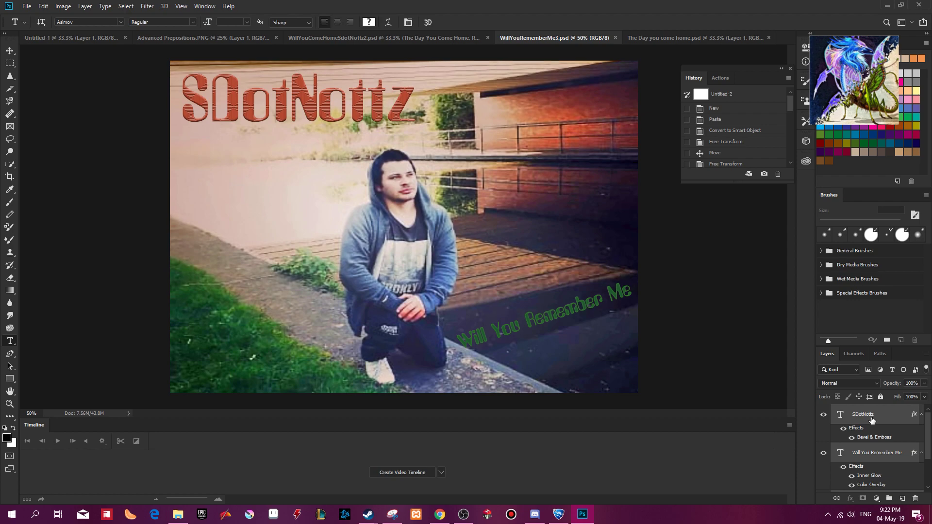
pyautogui.hotkey('ctrl', 'e')
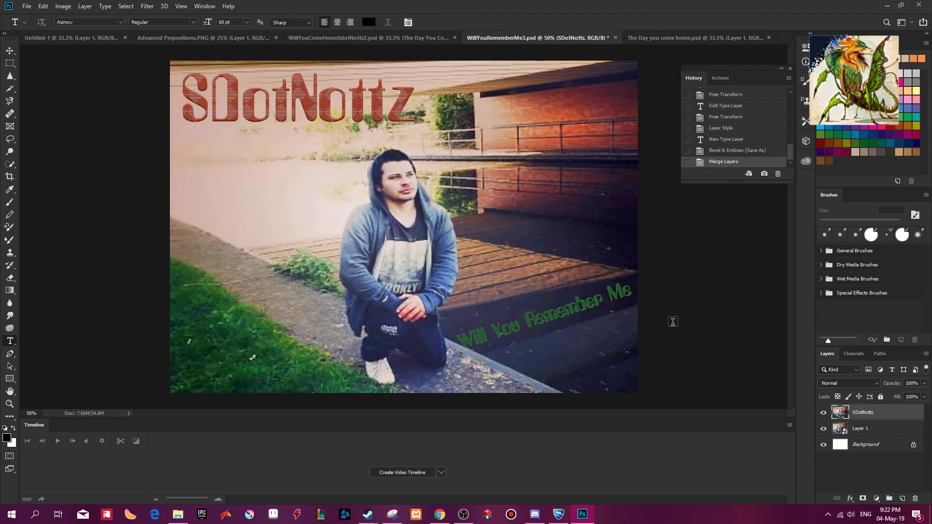
# Save a PNG copy of the cover as "WillYouRememberMe3.png" in the Album Cover folder, using the large file size (fastest saving) option.
pyautogui.hotkey('shift', 'ctrl', 's')
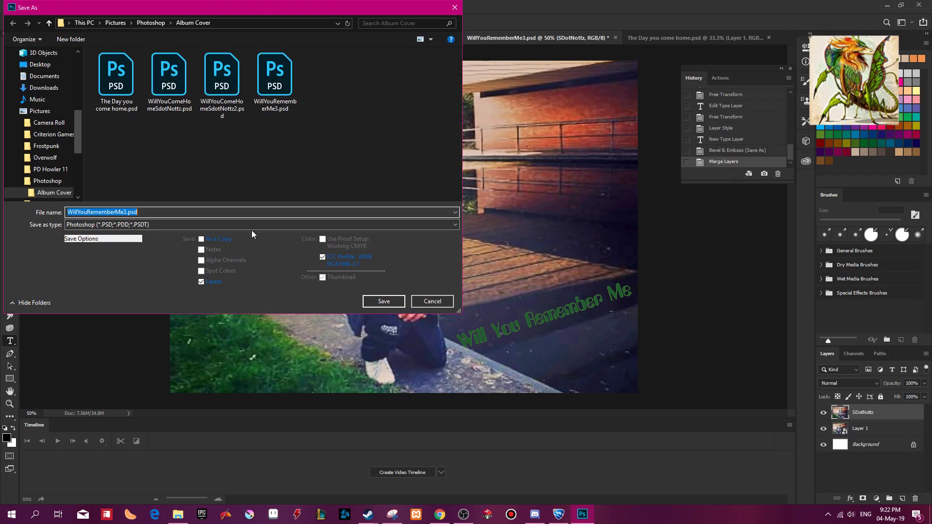
pyautogui.click(252, 225)
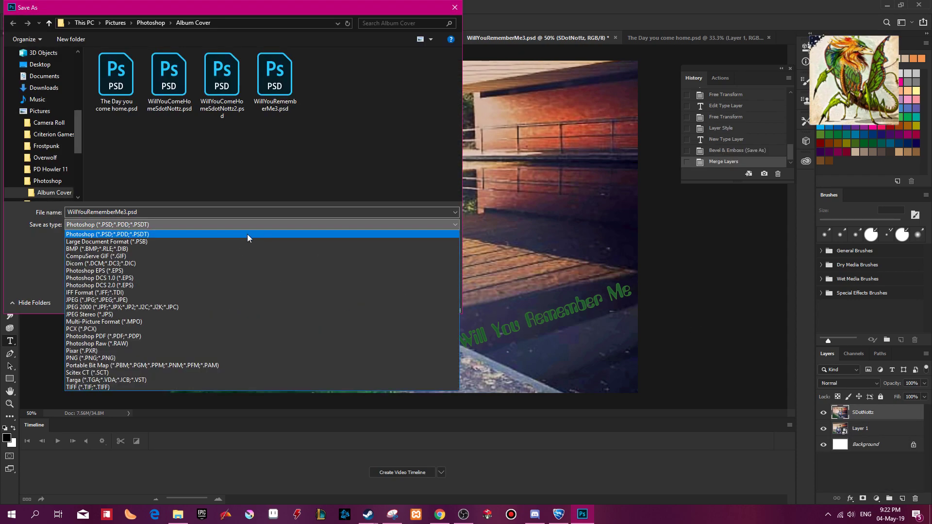
pyautogui.click(174, 356)
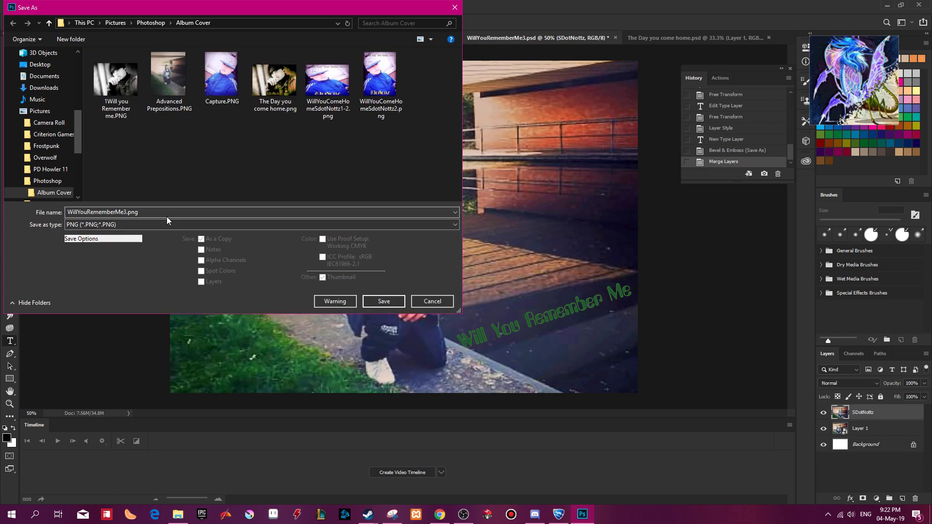
pyautogui.click(379, 300)
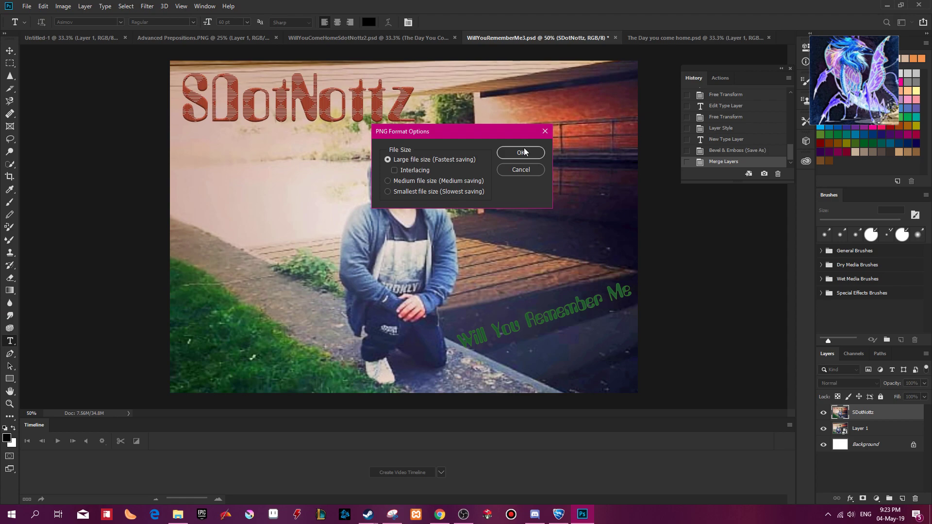
pyautogui.click(524, 147)
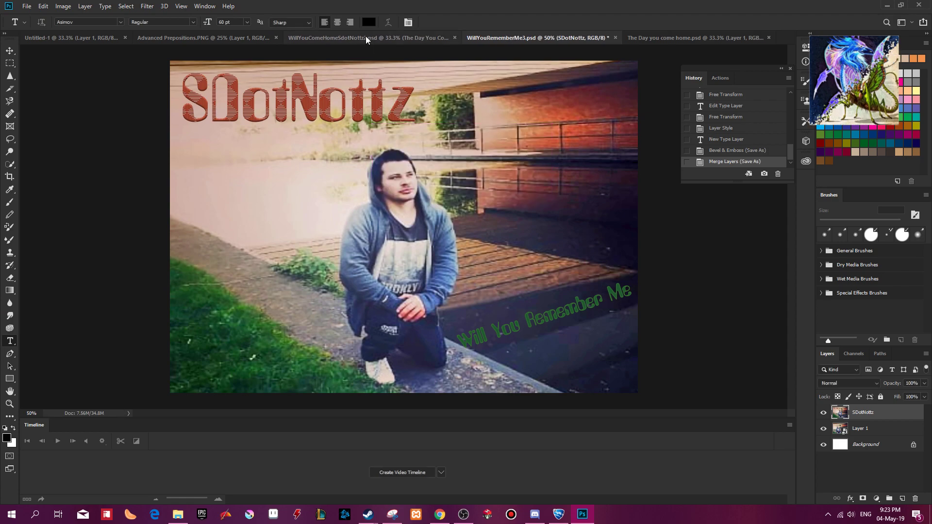
pyautogui.click(365, 37)
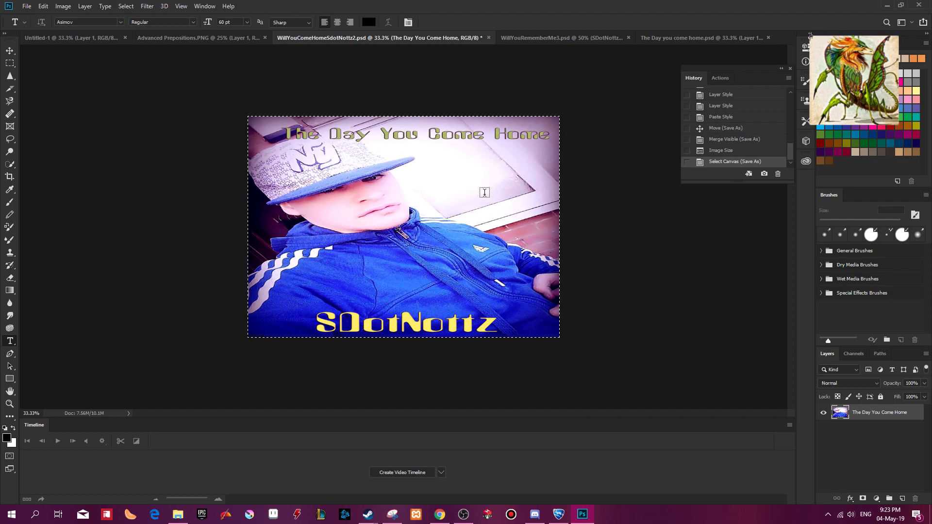
pyautogui.click(215, 38)
pyautogui.click(311, 38)
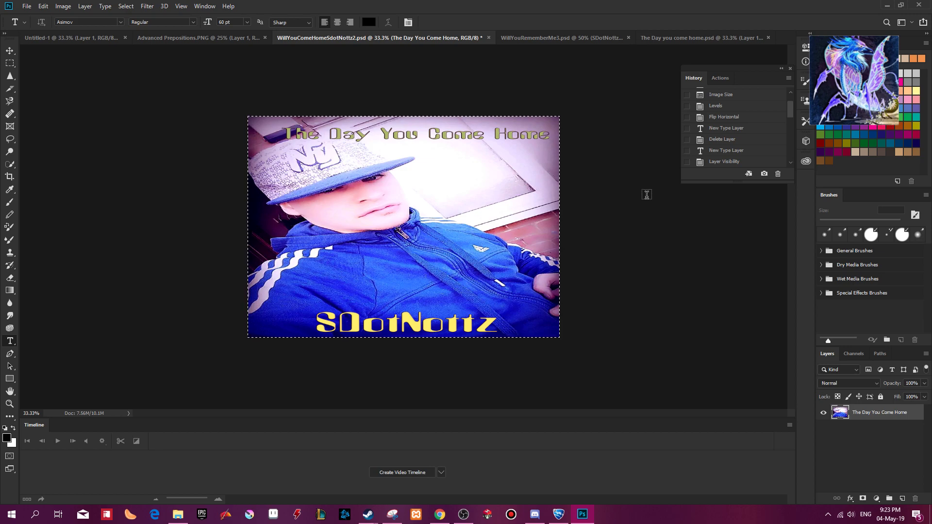
pyautogui.moveTo(466, 513)
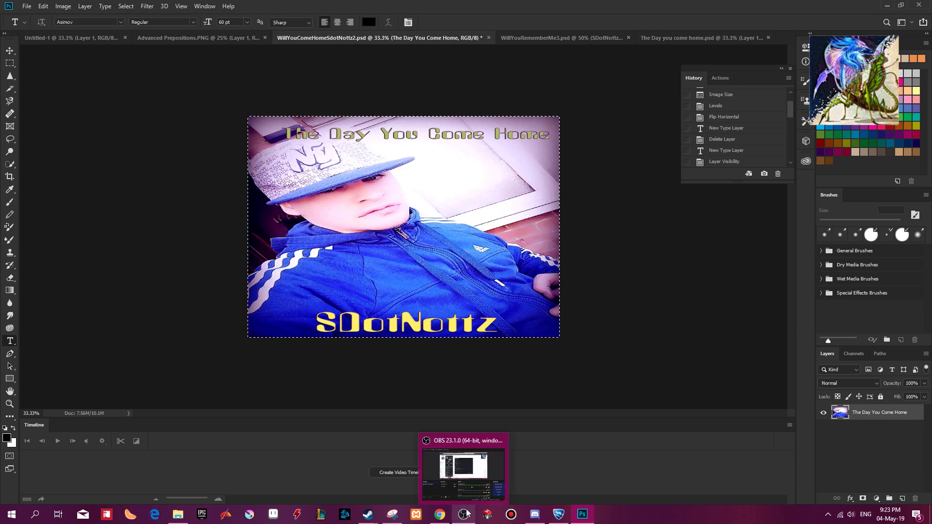